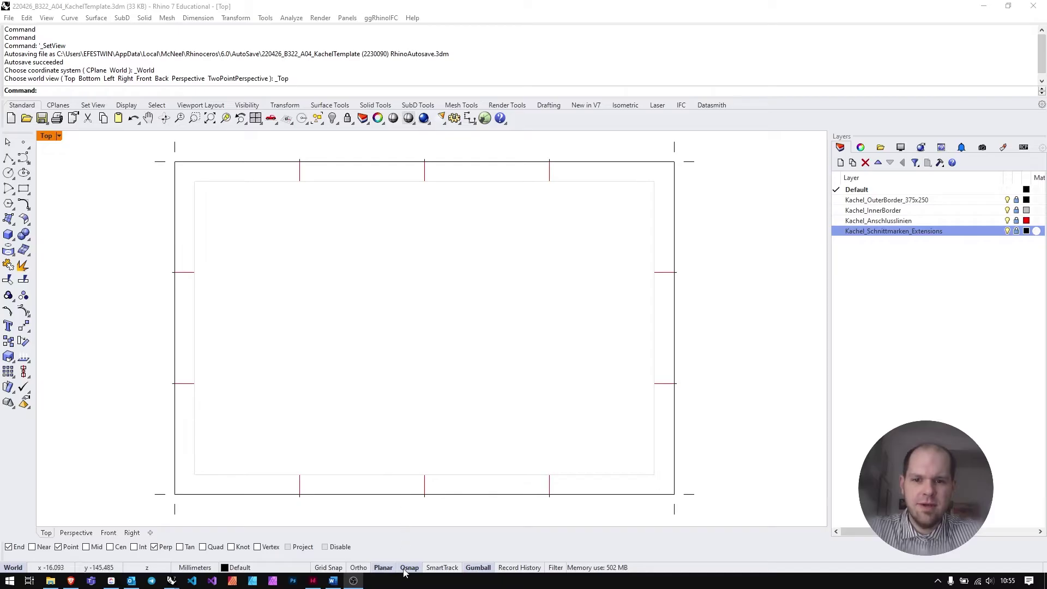
# Create a layer named Grid and make it the current layer
pyautogui.click(383, 568)
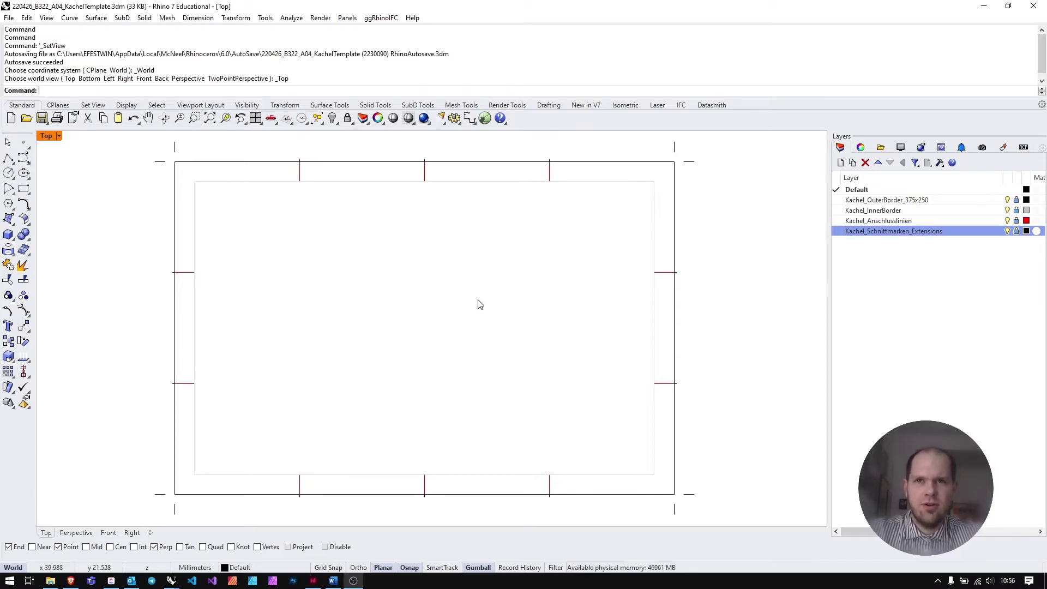
pyautogui.click(888, 308)
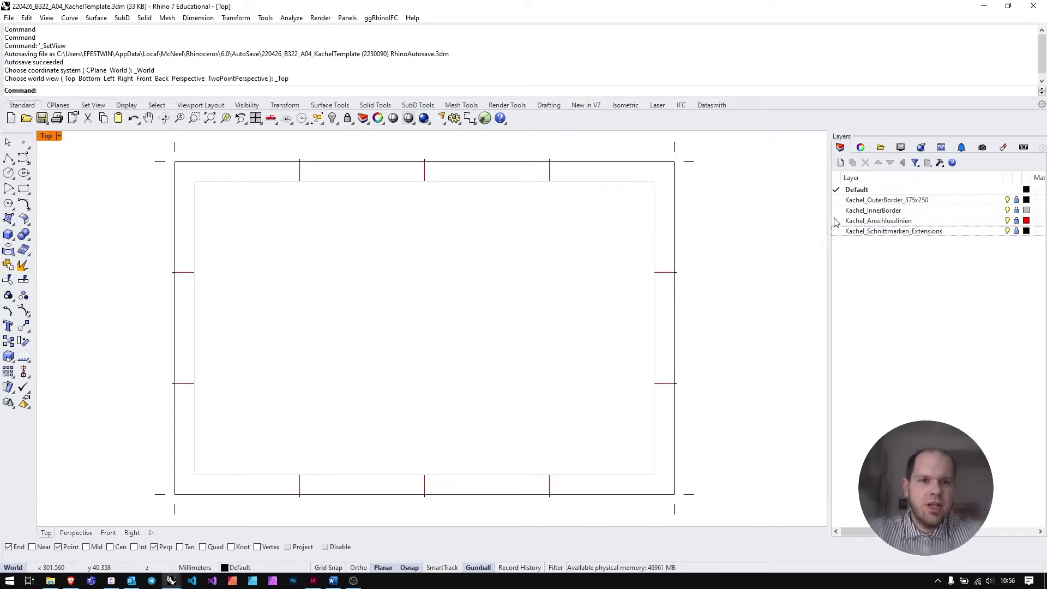
pyautogui.click(841, 163)
pyautogui.write('Grid')
pyautogui.press('Return')
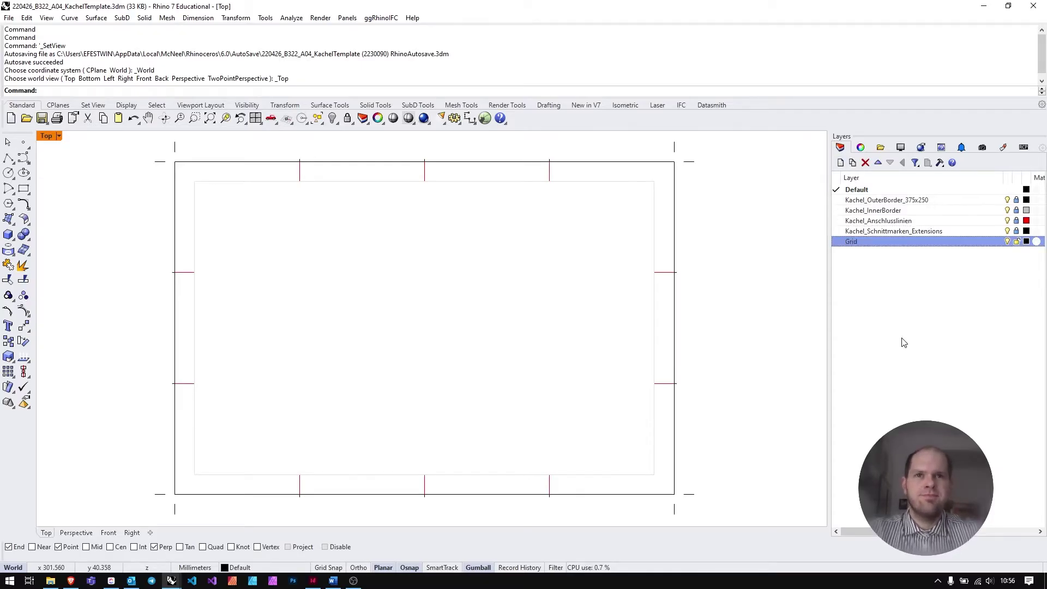
pyautogui.click(837, 242)
pyautogui.write('P')
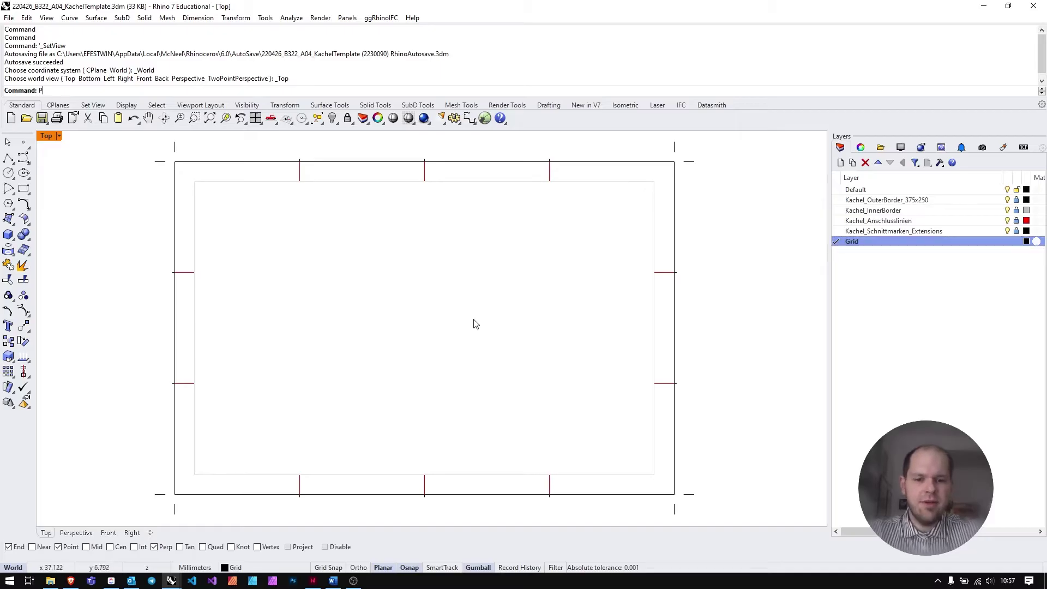
pyautogui.write('ointGrid')
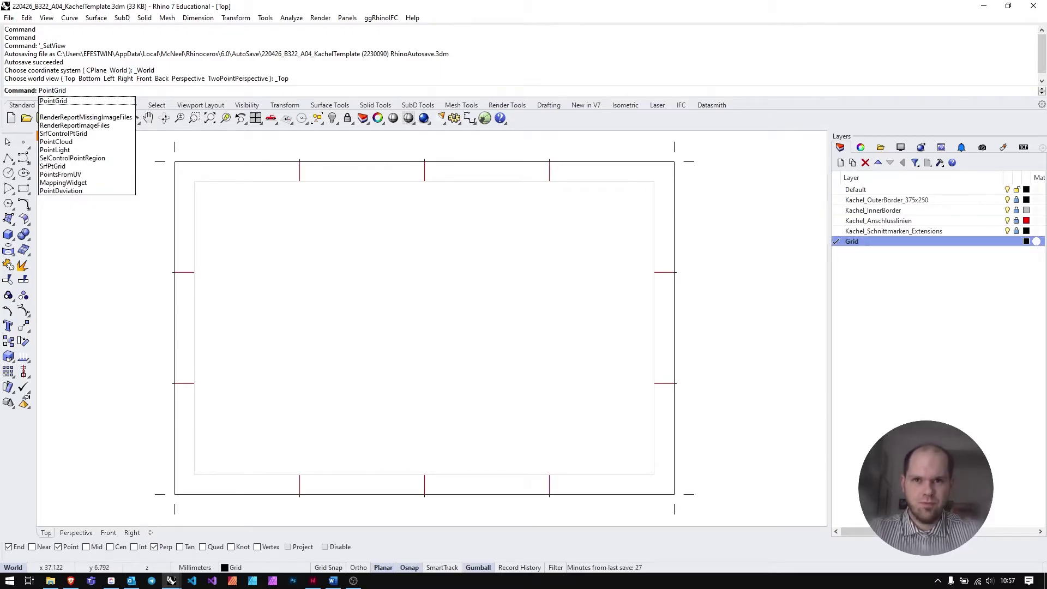
pyautogui.press('Return')
pyautogui.press('Escape')
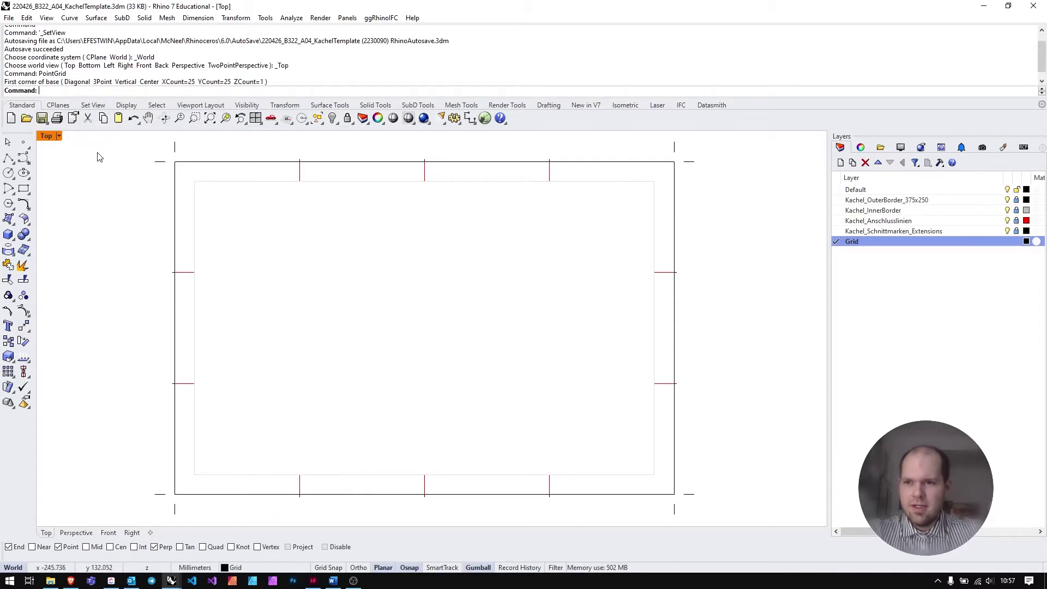
# Create a point grid with X and Y counts of 25, spanning the outer border from its lower-left to its upper-right corner
pyautogui.click(26, 147)
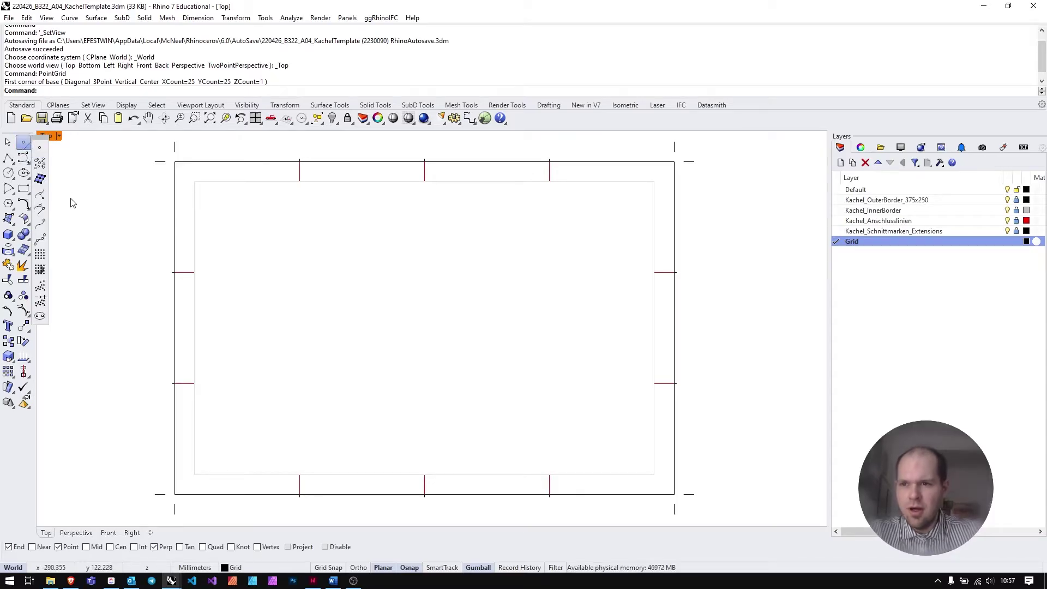
pyautogui.click(39, 256)
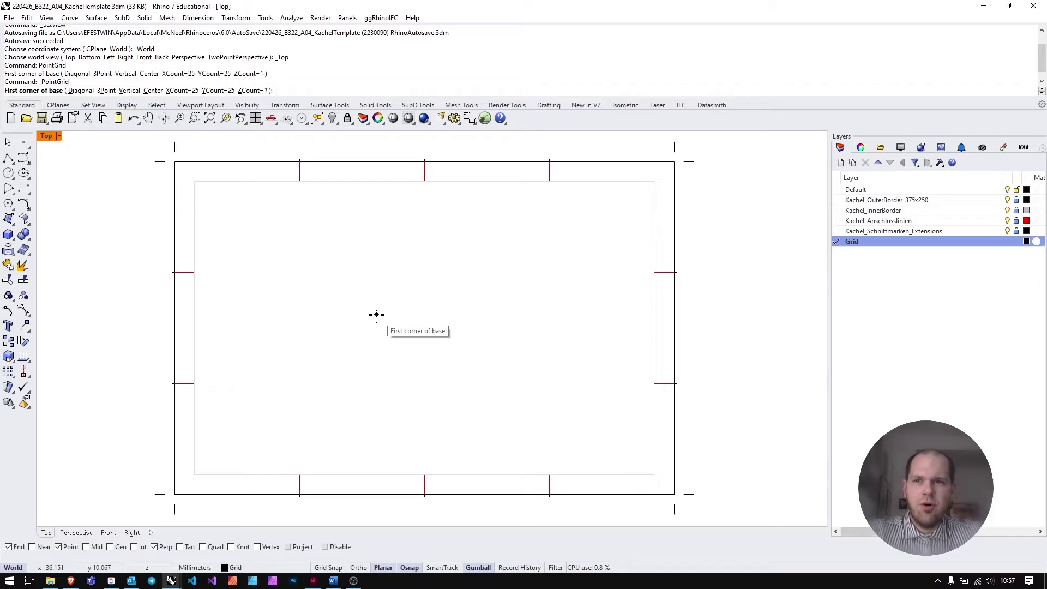
pyautogui.click(183, 91)
pyautogui.write('25')
pyautogui.press('Return')
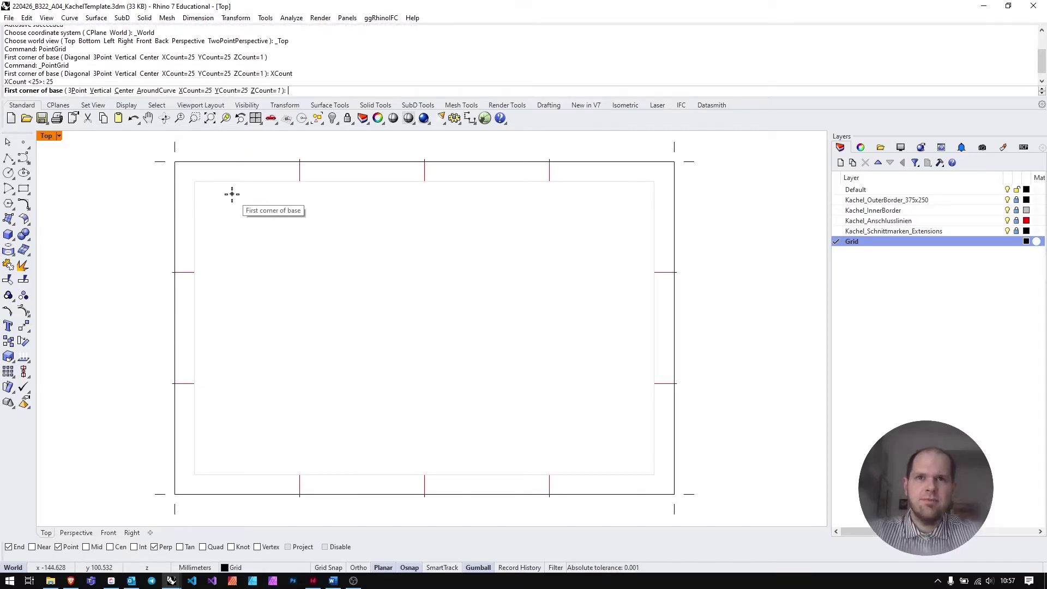
pyautogui.click(229, 91)
pyautogui.write('25')
pyautogui.press('Return')
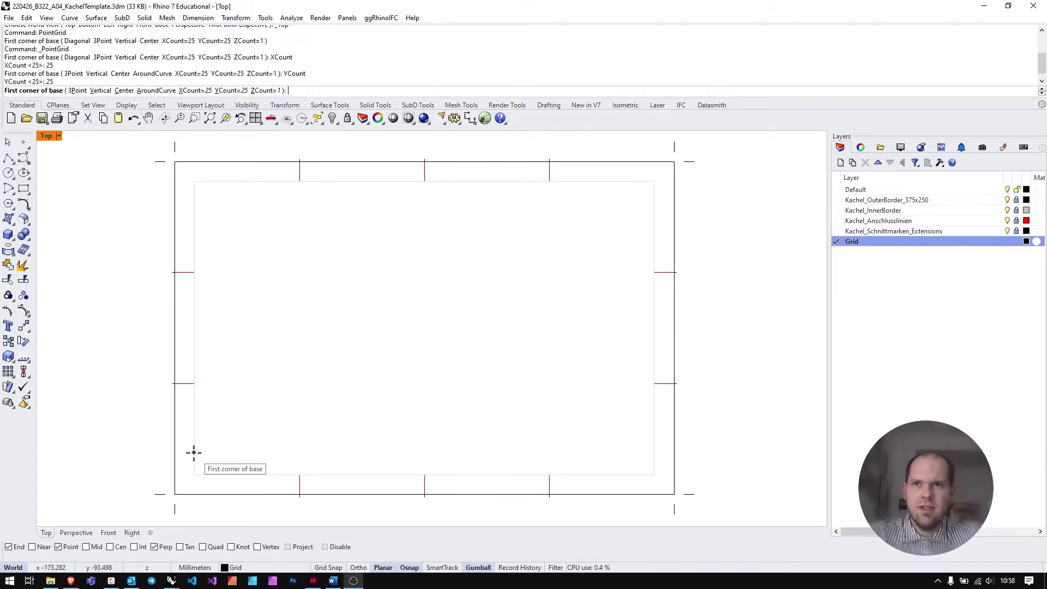
pyautogui.click(175, 494)
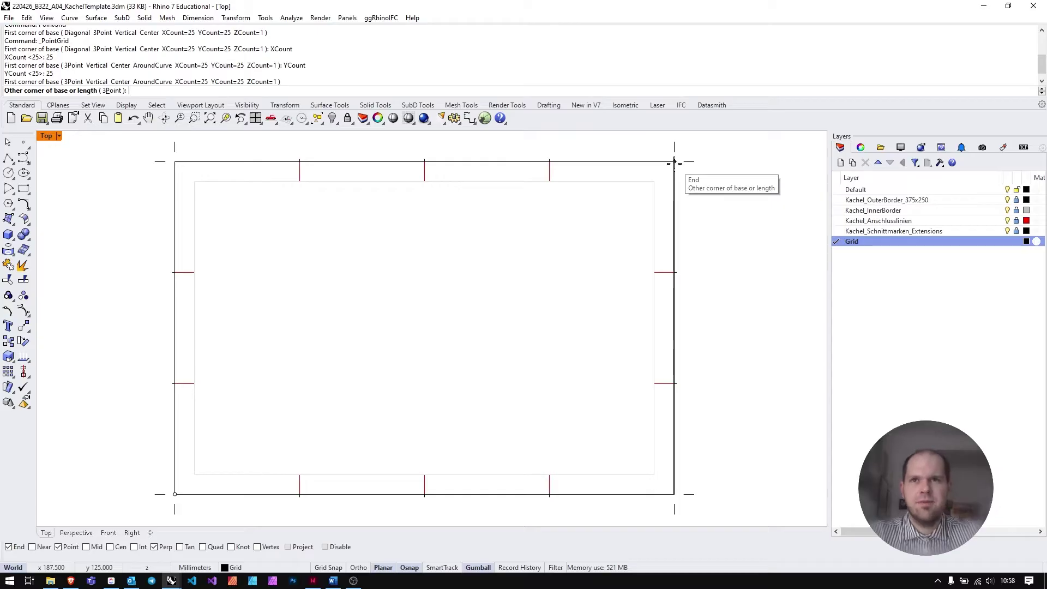
pyautogui.click(674, 162)
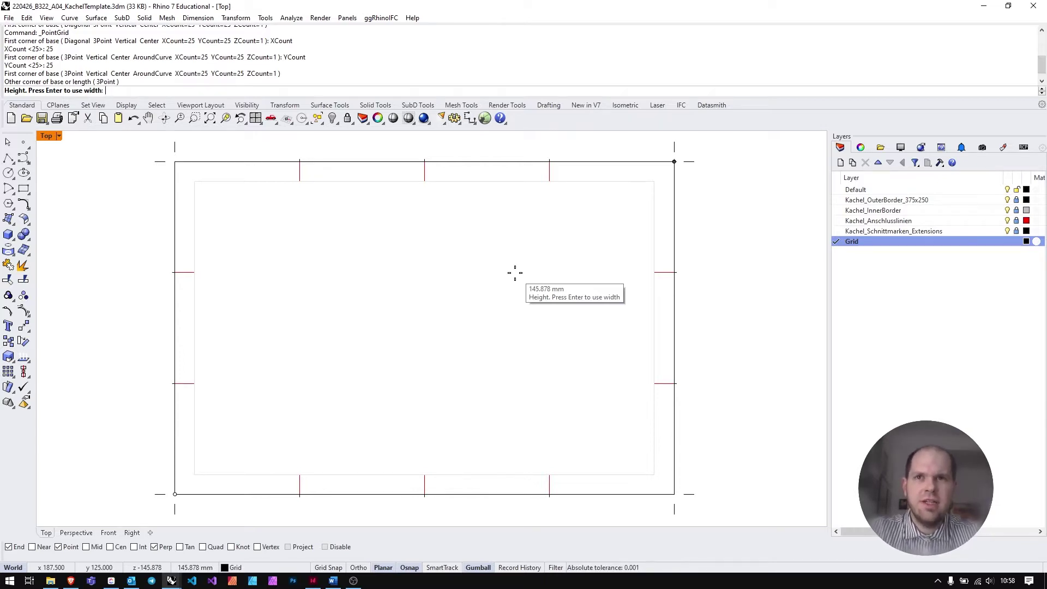
pyautogui.press('Return')
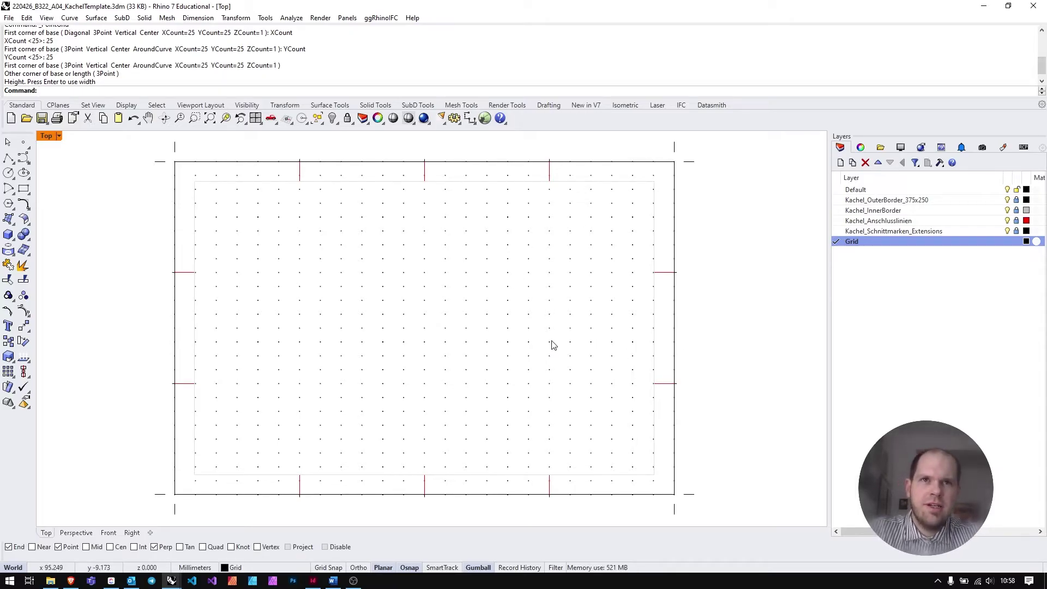
# Make Default the current layer and lock the Grid layer
pyautogui.click(428, 320)
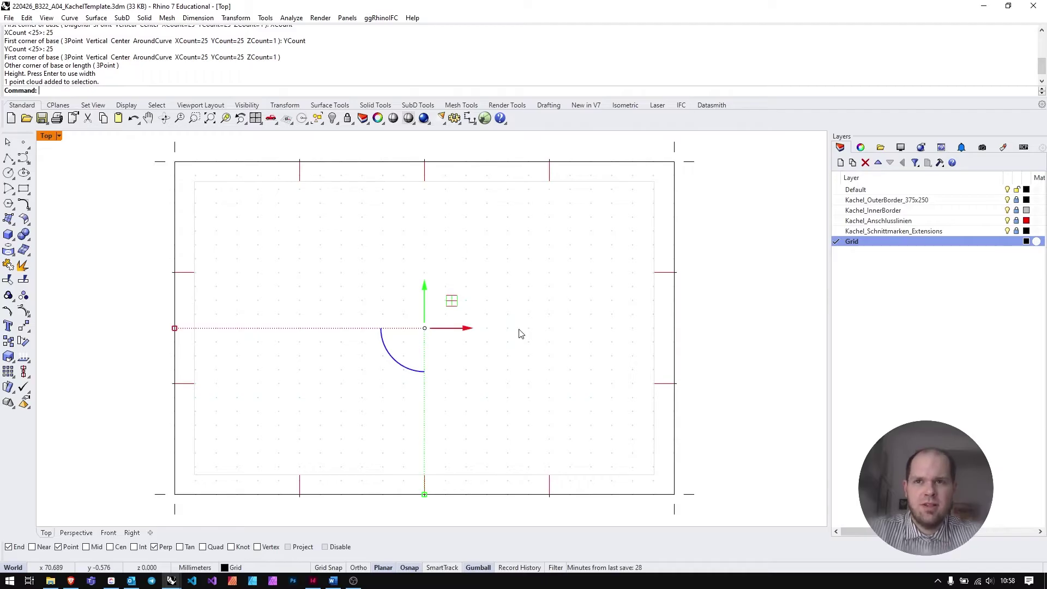
pyautogui.press('Escape')
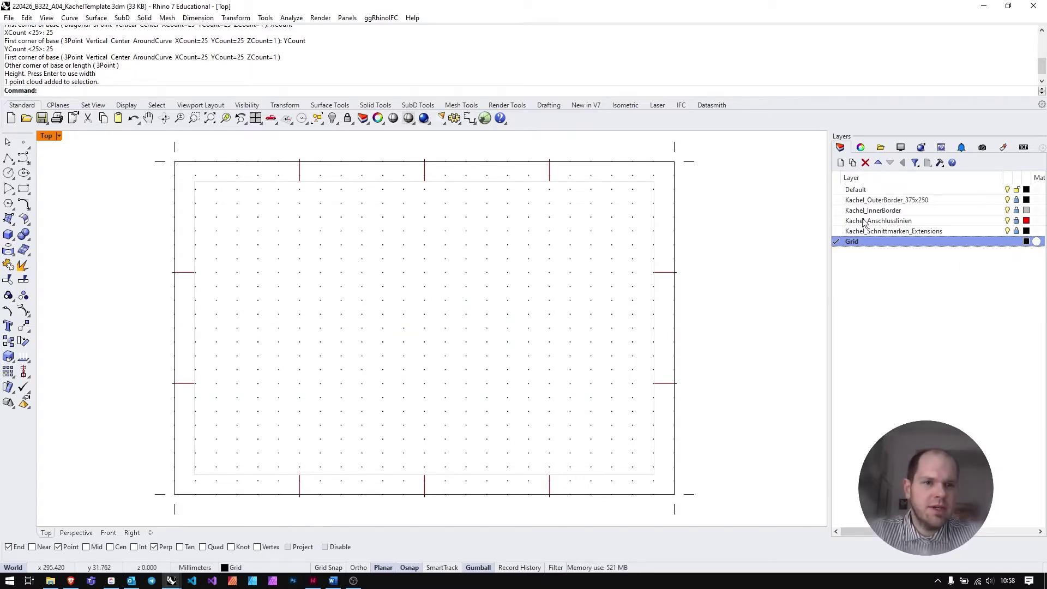
pyautogui.click(1017, 242)
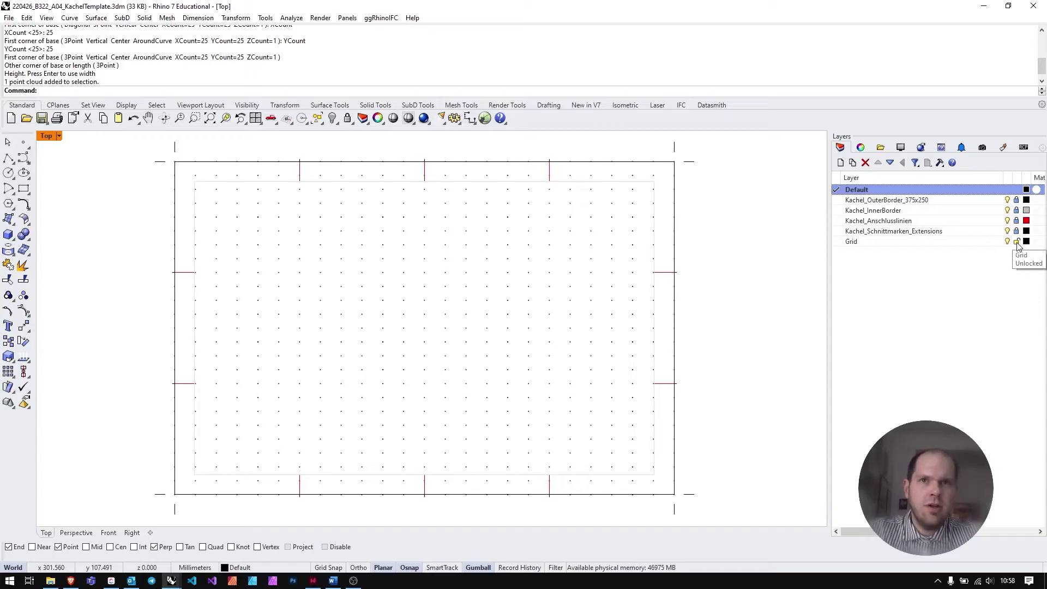
pyautogui.click(1017, 245)
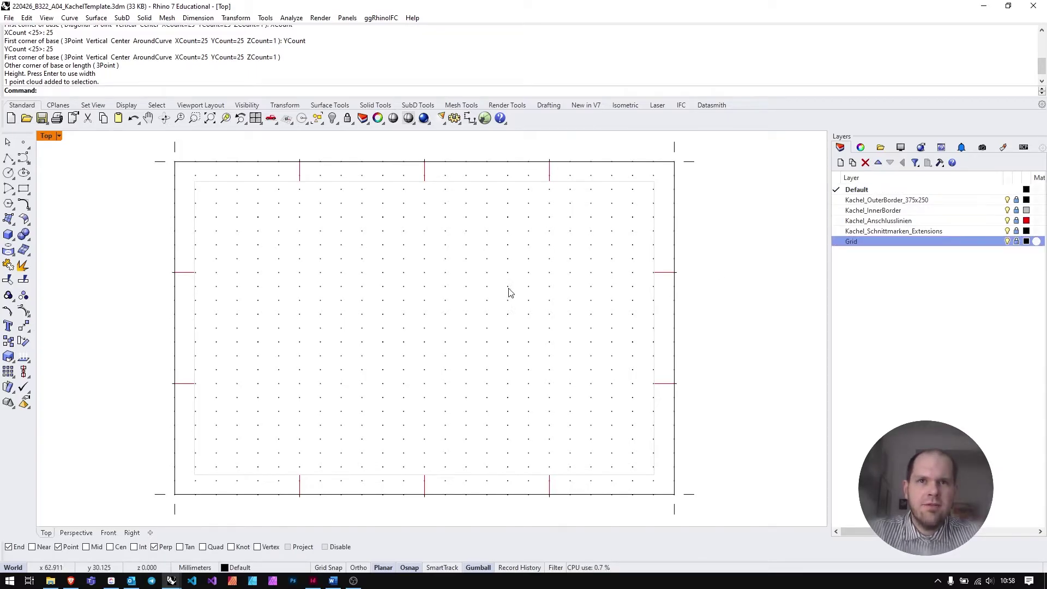
pyautogui.moveTo(340, 248); pyautogui.dragTo(584, 409)
pyautogui.moveTo(348, 386); pyautogui.dragTo(641, 214)
pyautogui.moveTo(345, 237); pyautogui.dragTo(639, 432)
pyautogui.moveTo(278, 413); pyautogui.dragTo(589, 217)
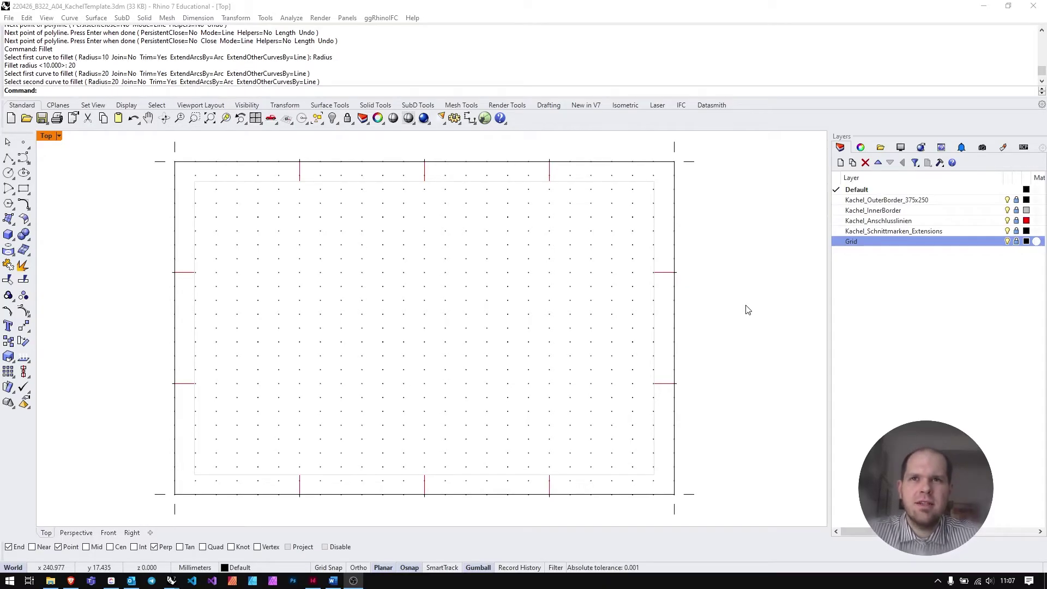
# Create a layer named Polyline and make it the current layer
pyautogui.click(842, 163)
pyautogui.write('Polyline')
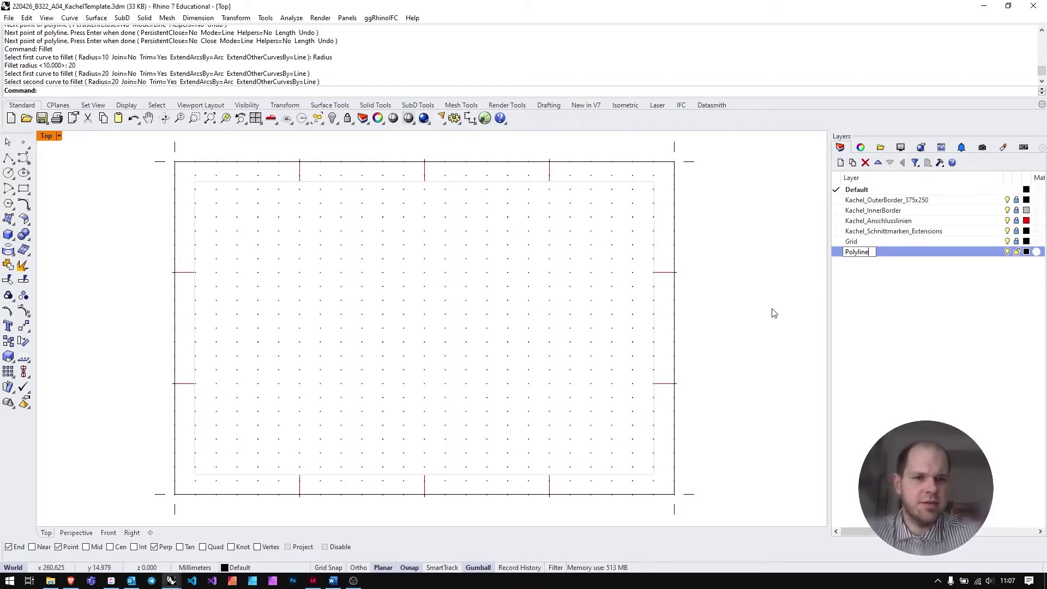
pyautogui.press('Return')
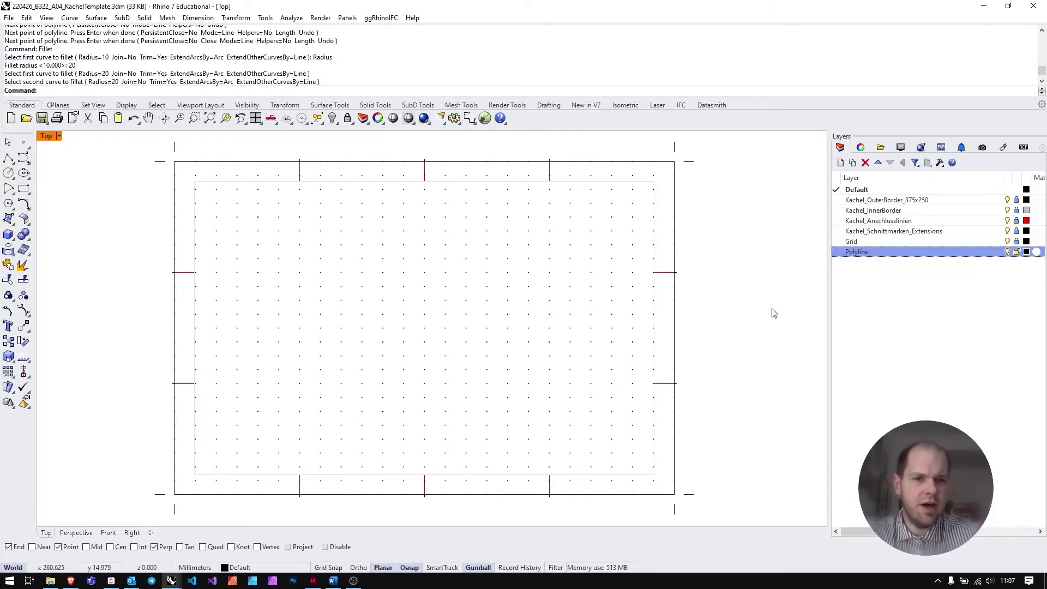
pyautogui.click(837, 252)
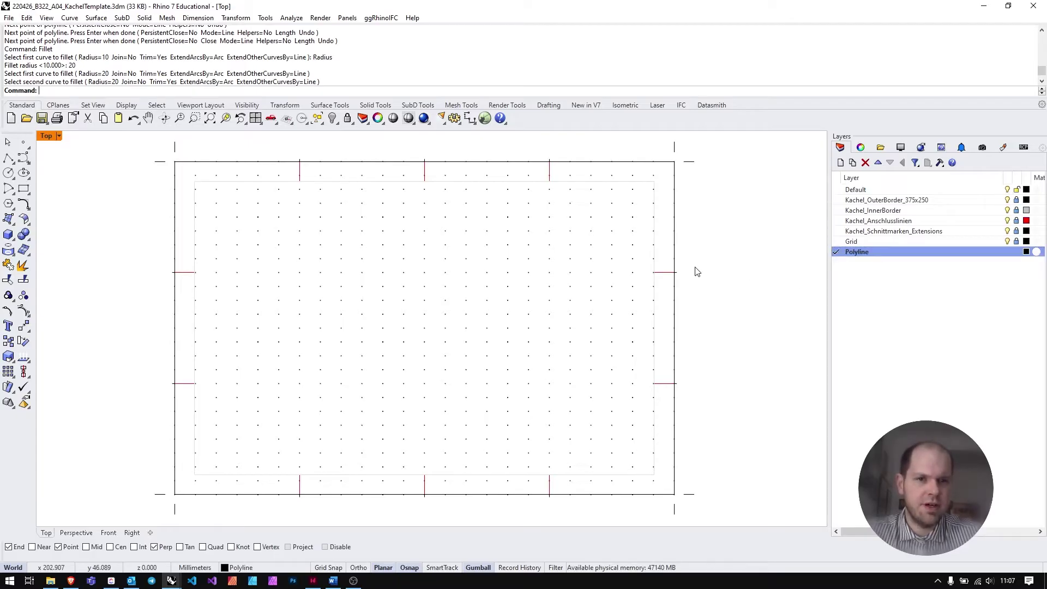
# Draw an L-shaped polyline from the outer border's lower right-side connection mark across to the grid point above the rightmost bottom mark and down to that mark
pyautogui.click(9, 159)
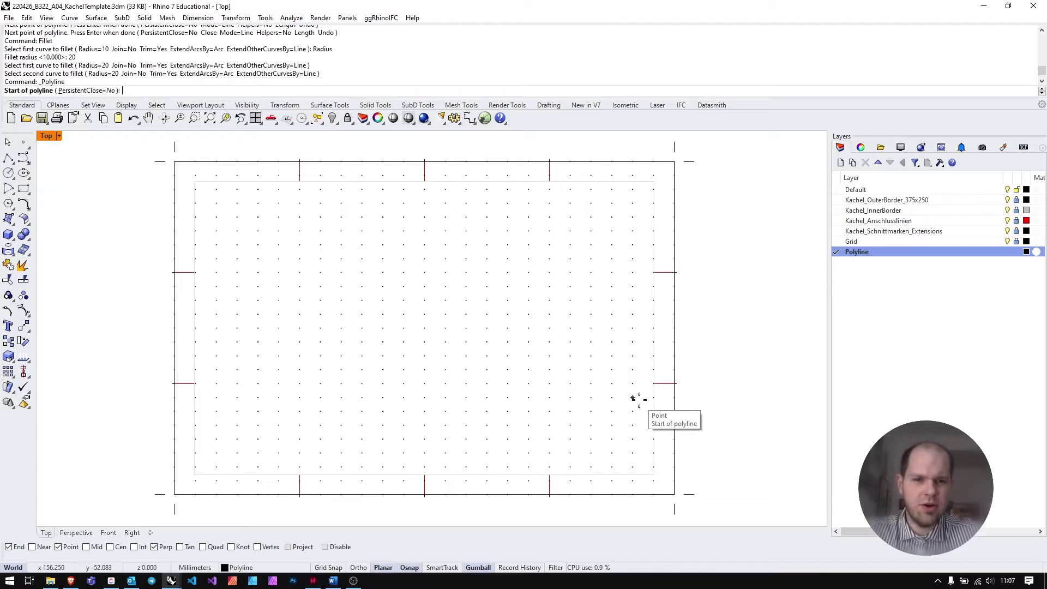
pyautogui.click(675, 383)
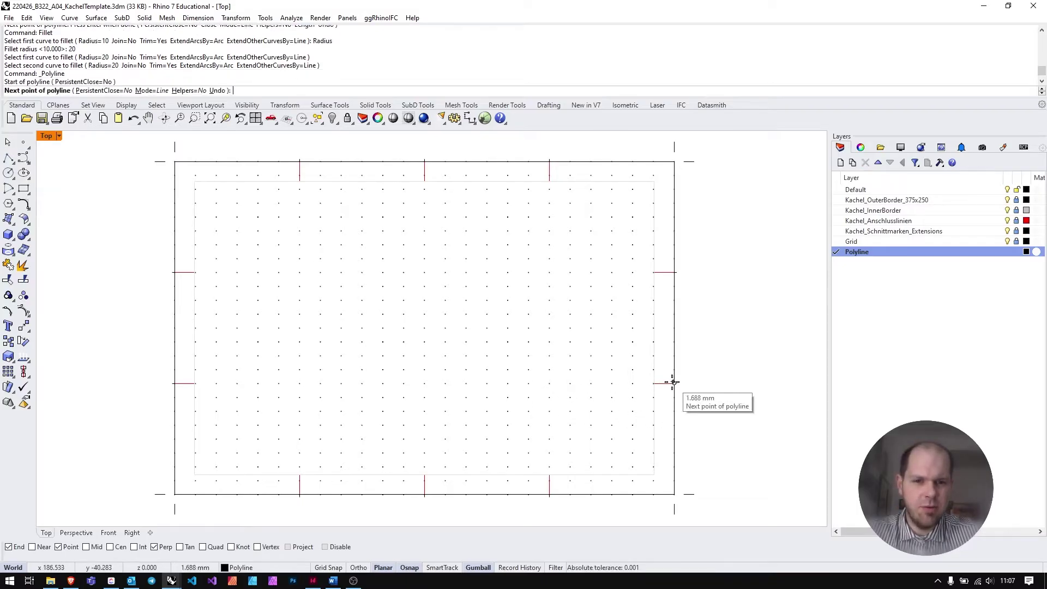
pyautogui.click(549, 383)
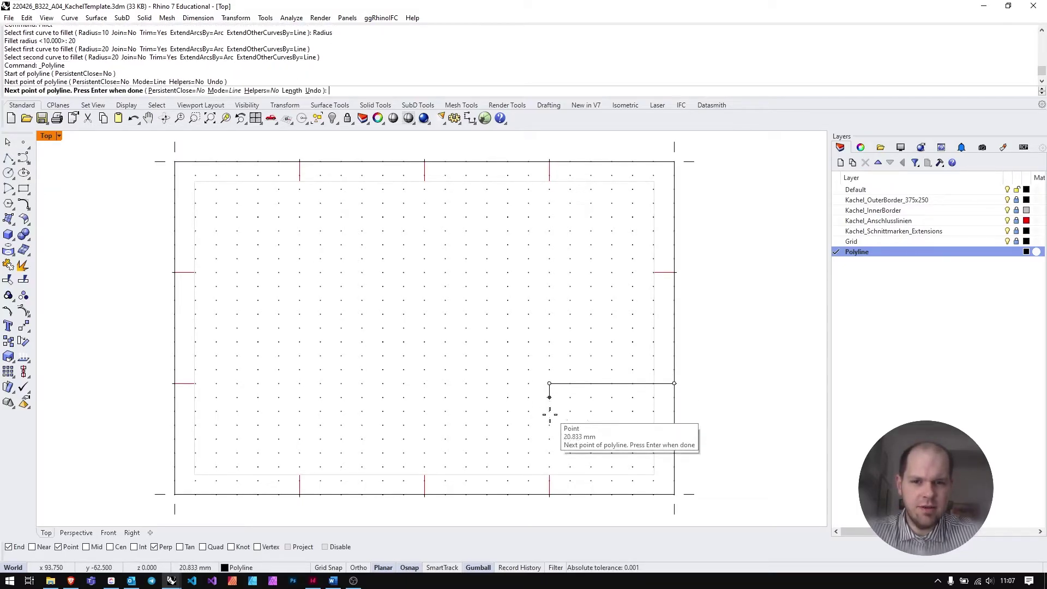
pyautogui.click(549, 494)
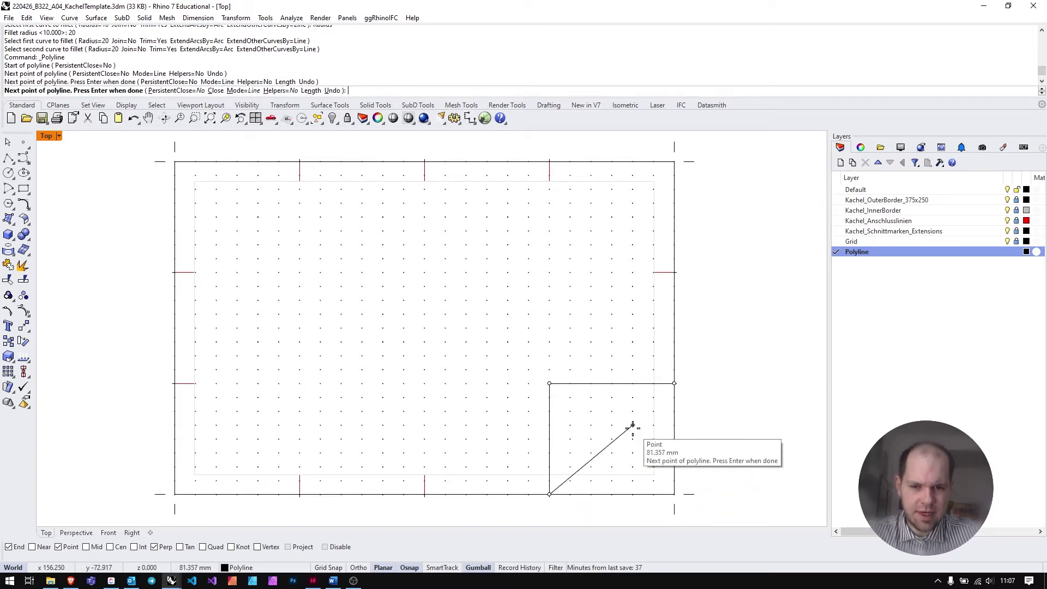
pyautogui.press('Return')
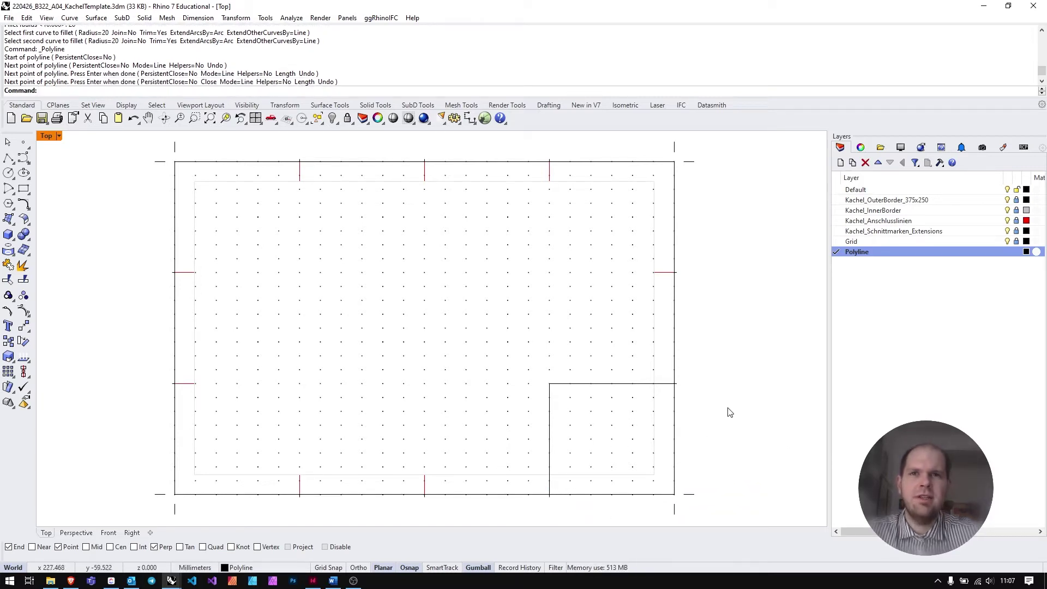
pyautogui.click(555, 385)
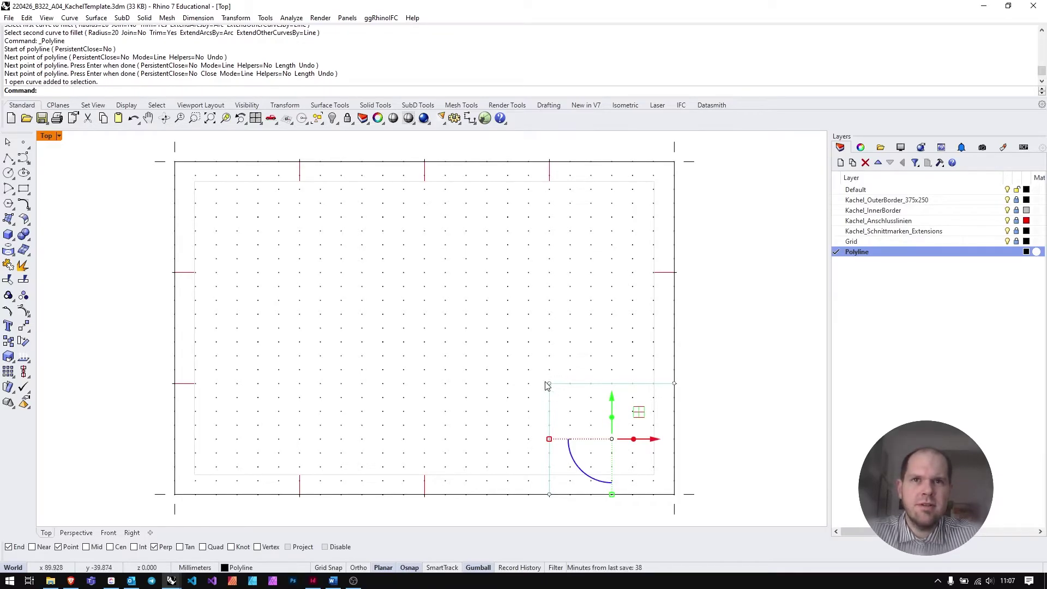
pyautogui.click(718, 323)
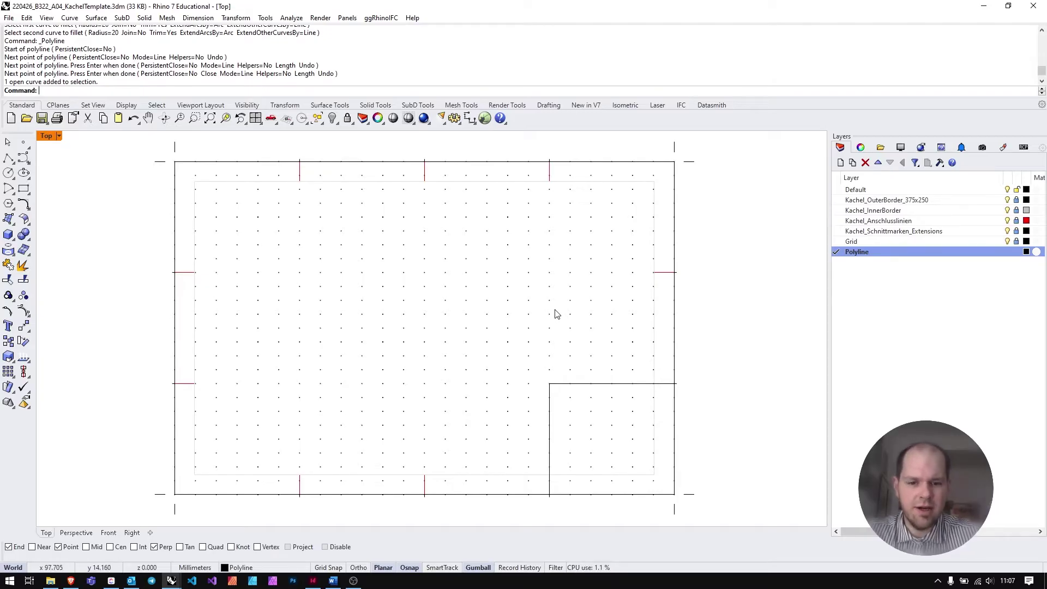
# Fillet the corner of the L-shaped polyline with a radius of 20 mm
pyautogui.write('Fillet')
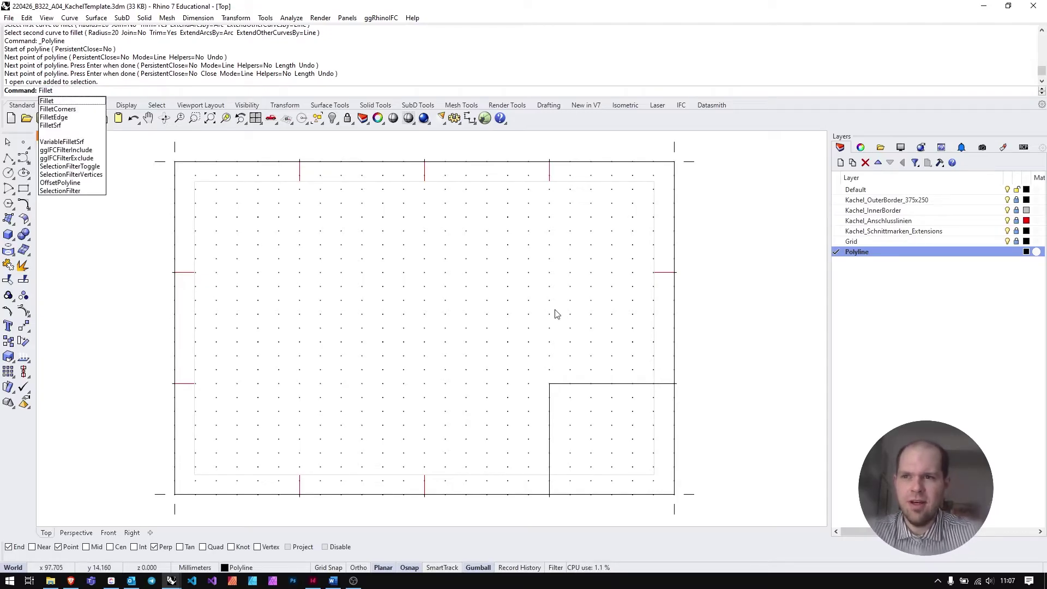
pyautogui.press('Return')
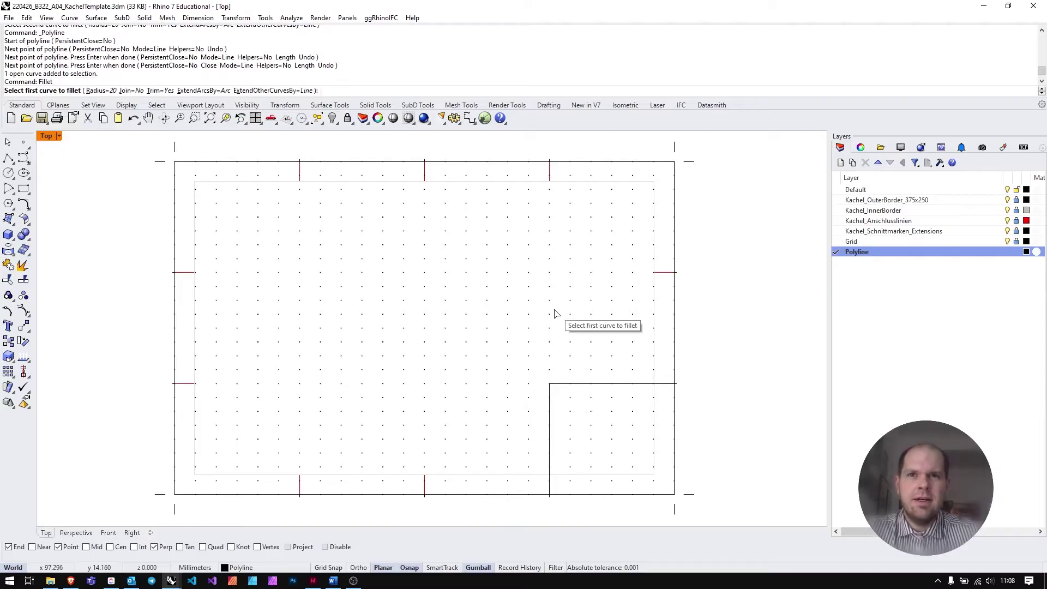
pyautogui.click(105, 92)
pyautogui.write('20')
pyautogui.press('Return')
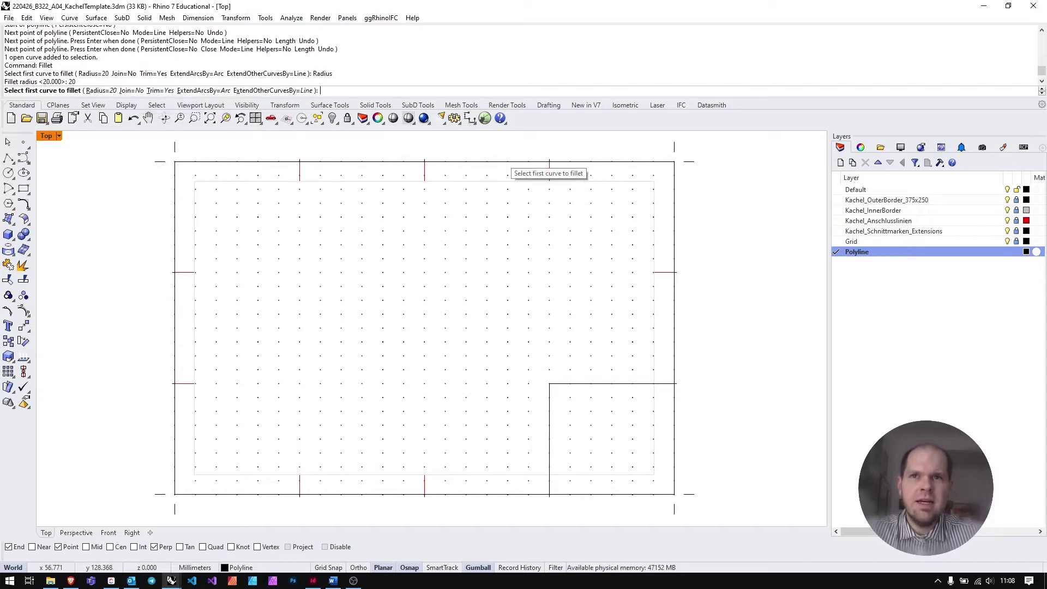
pyautogui.click(565, 385)
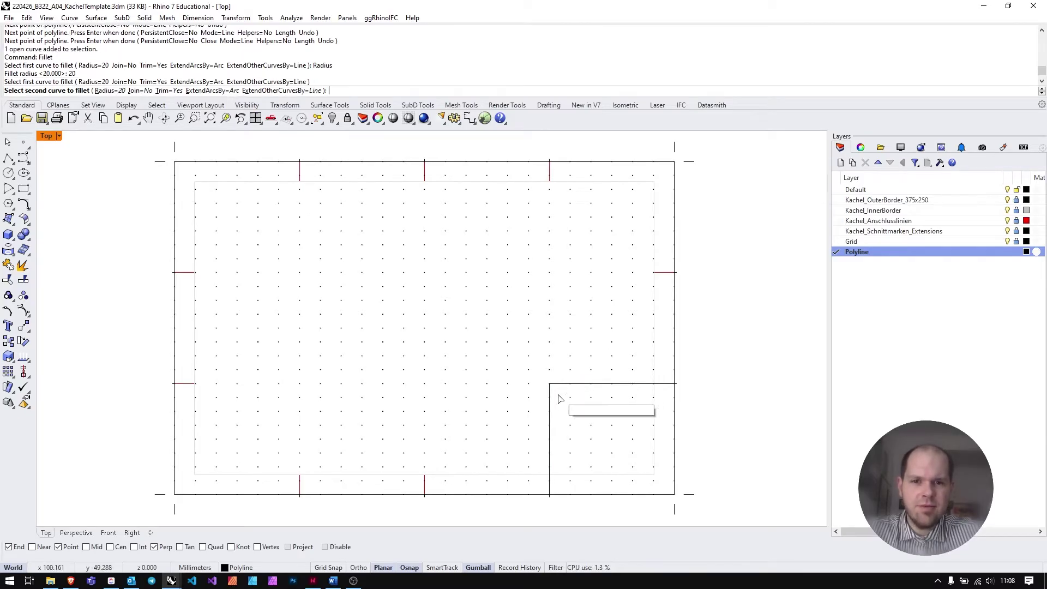
pyautogui.click(550, 397)
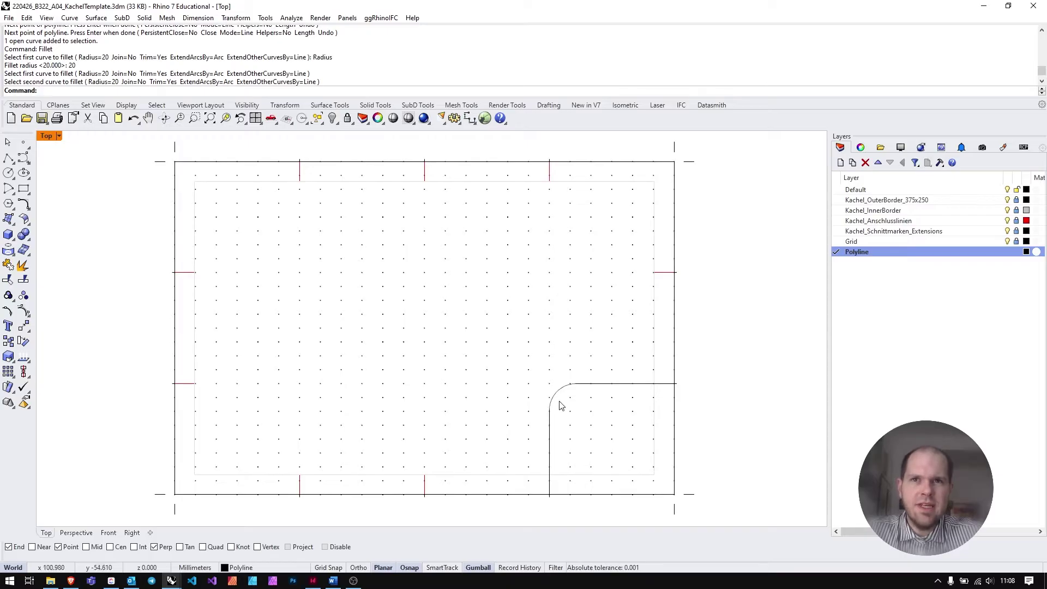
# Fillet the L-shaped polyline's straight legs with a 30 mm radius and trimming turned off, keeping the existing rounded corner
pyautogui.press('ctrl')
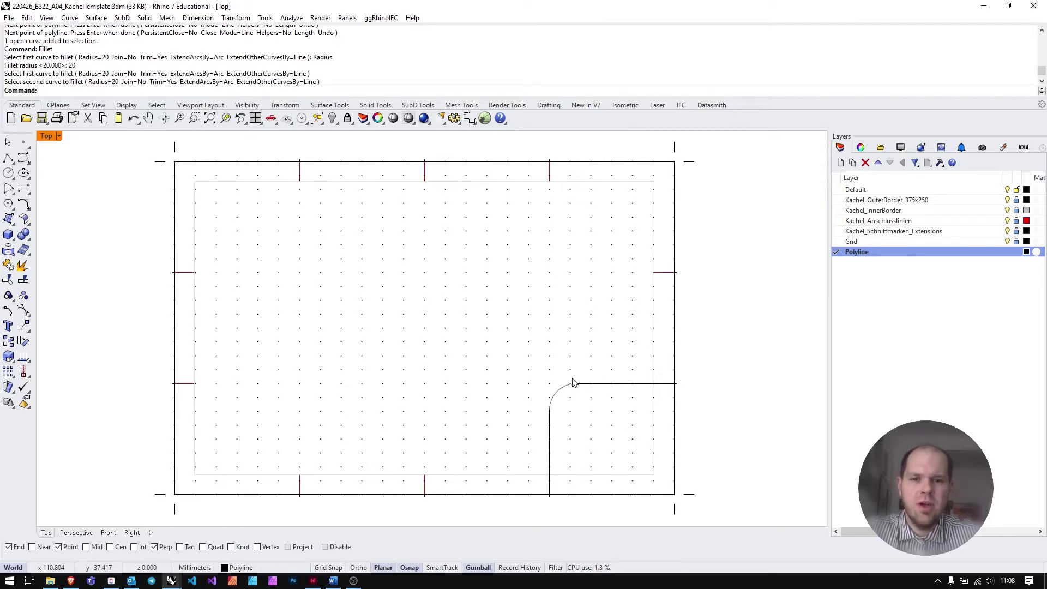
pyautogui.write('Fillet')
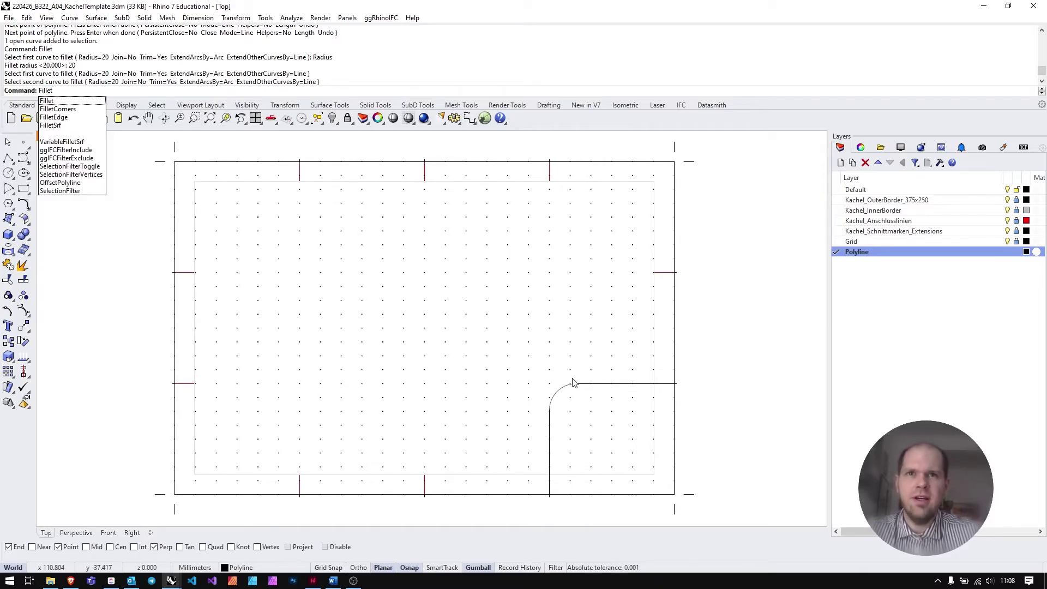
pyautogui.press('Return')
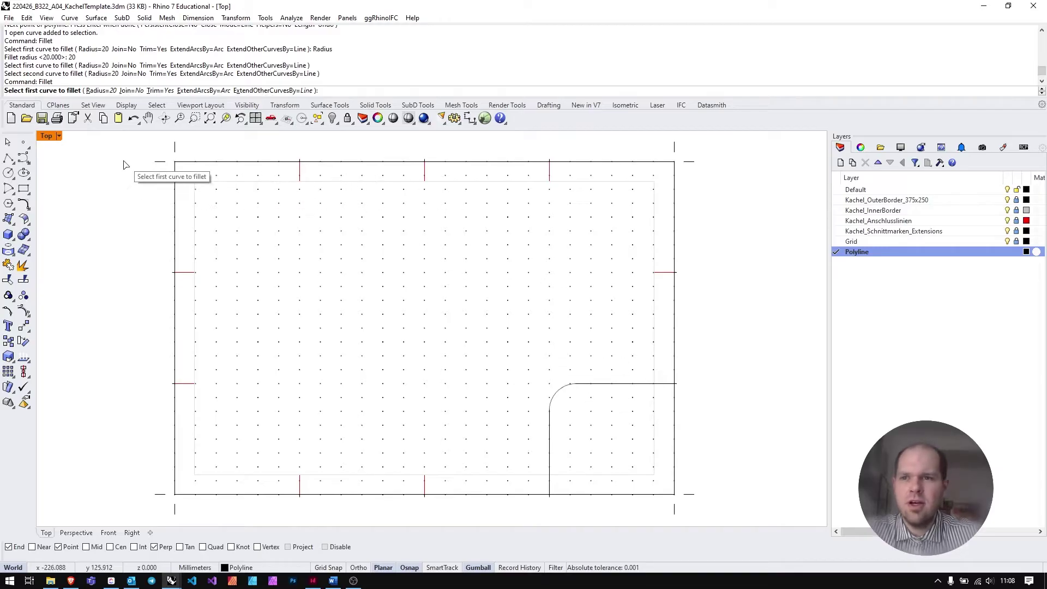
pyautogui.click(101, 90)
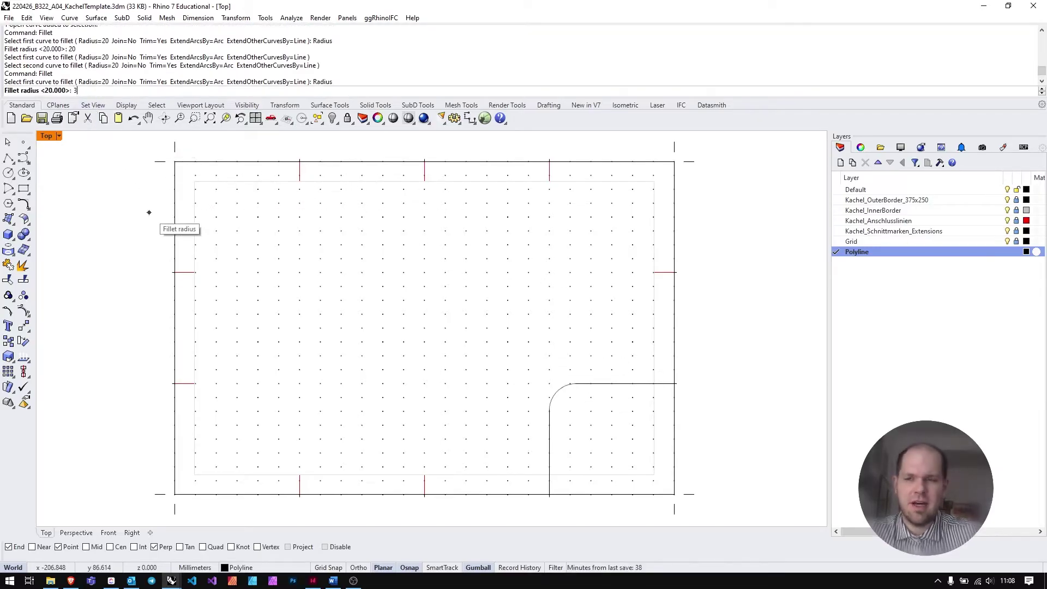
pyautogui.press('Return')
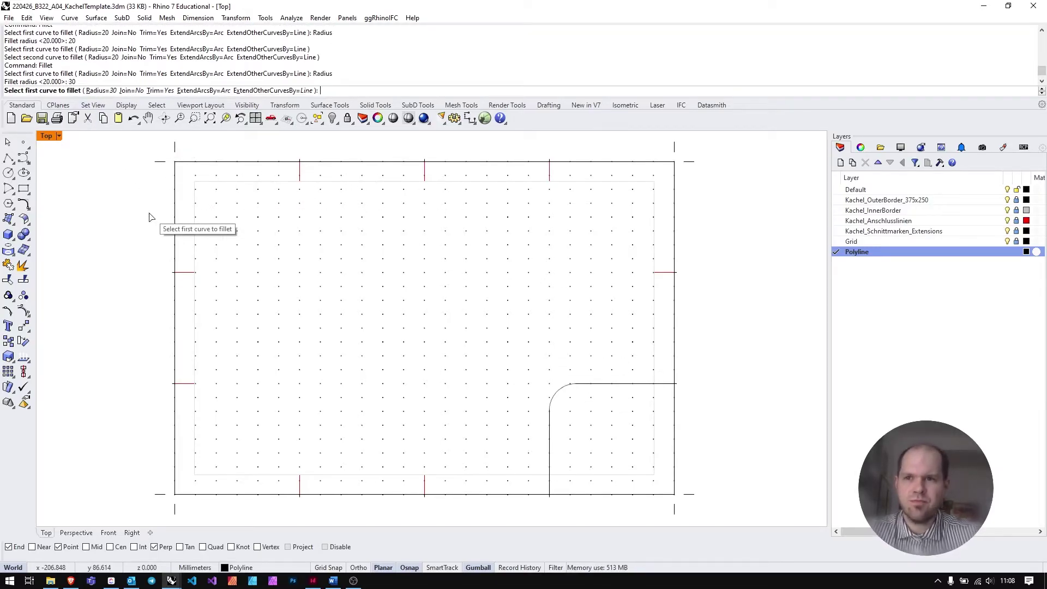
pyautogui.click(160, 91)
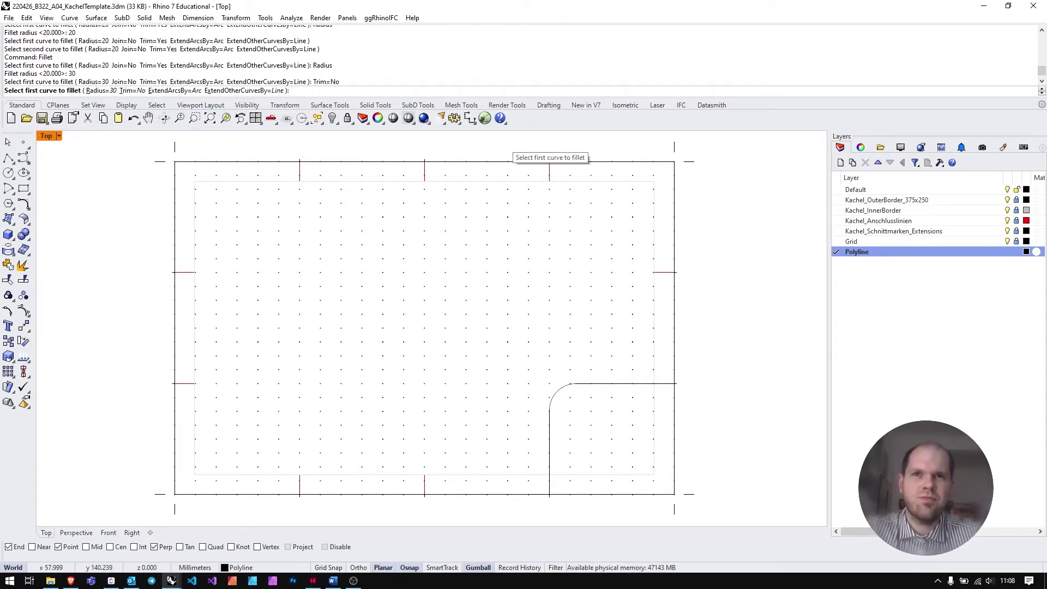
pyautogui.click(583, 384)
pyautogui.click(550, 424)
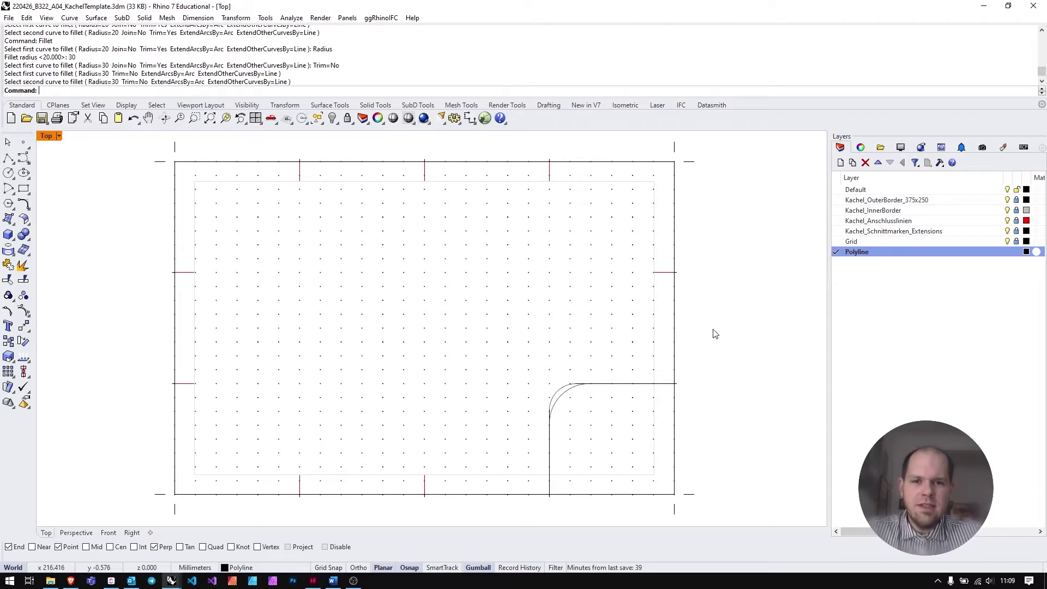
# Add an untrimmed fillet arc with a 40 mm radius between the horizontal and vertical legs of the L-shaped polyline
pyautogui.write('Fillet')
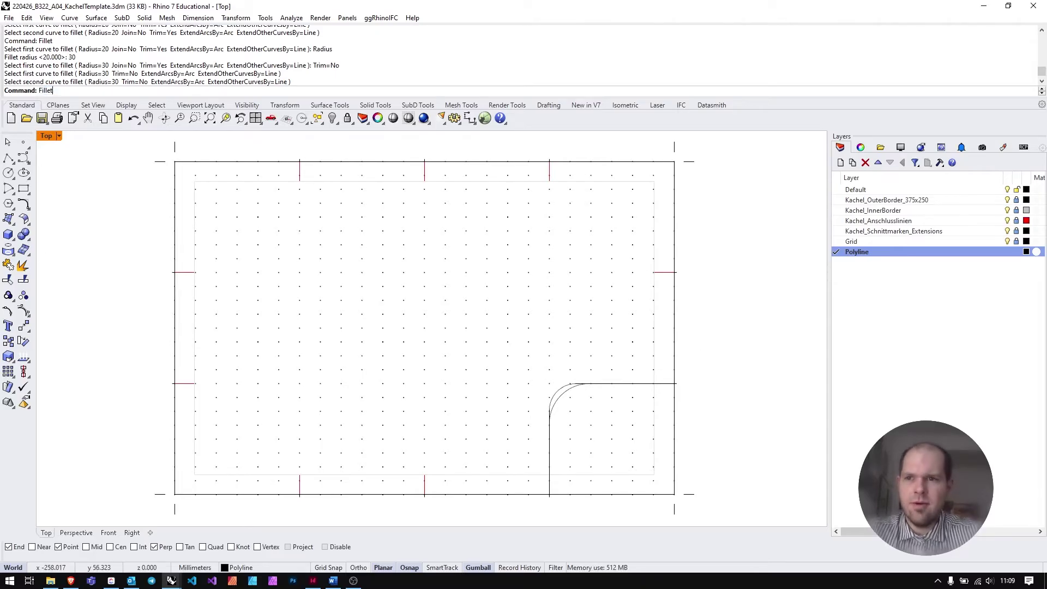
pyautogui.press('Return')
pyautogui.write('40')
pyautogui.press('Return')
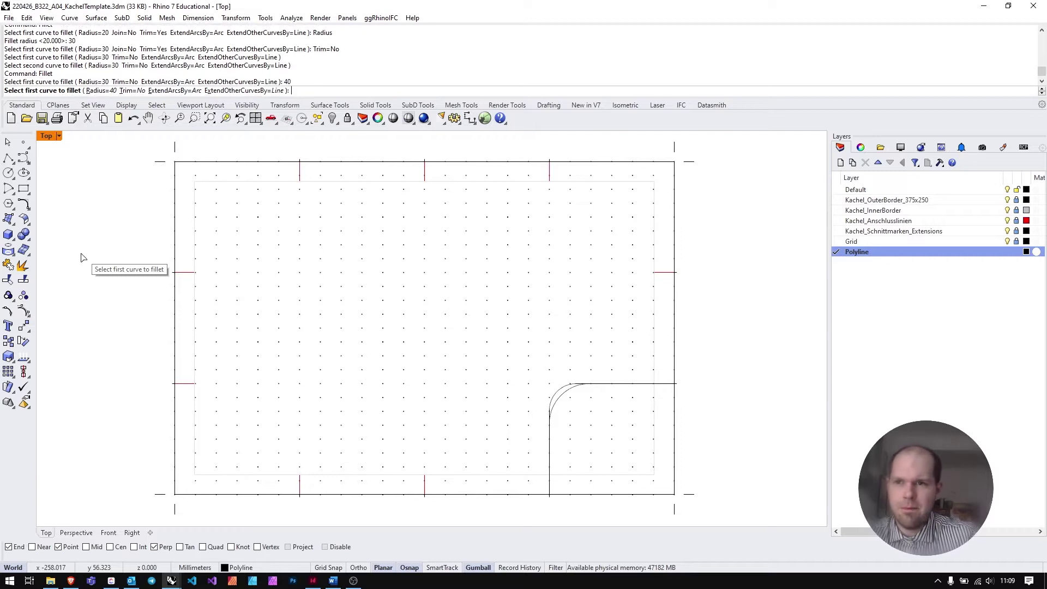
pyautogui.click(605, 386)
pyautogui.click(551, 445)
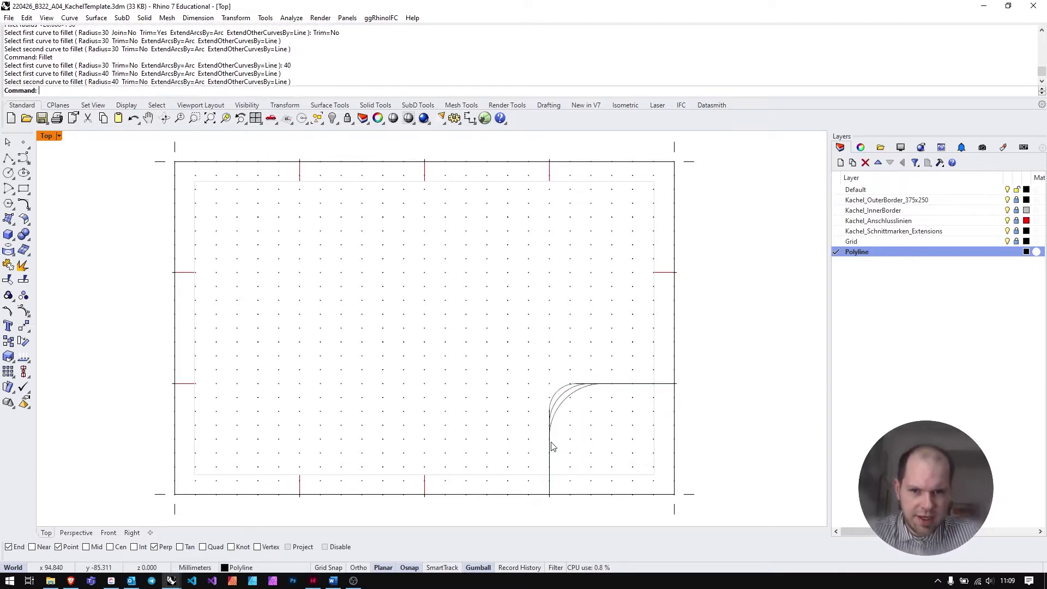
# Add an untrimmed 50 mm radius fillet arc between the same two polyline legs
pyautogui.press('Return')
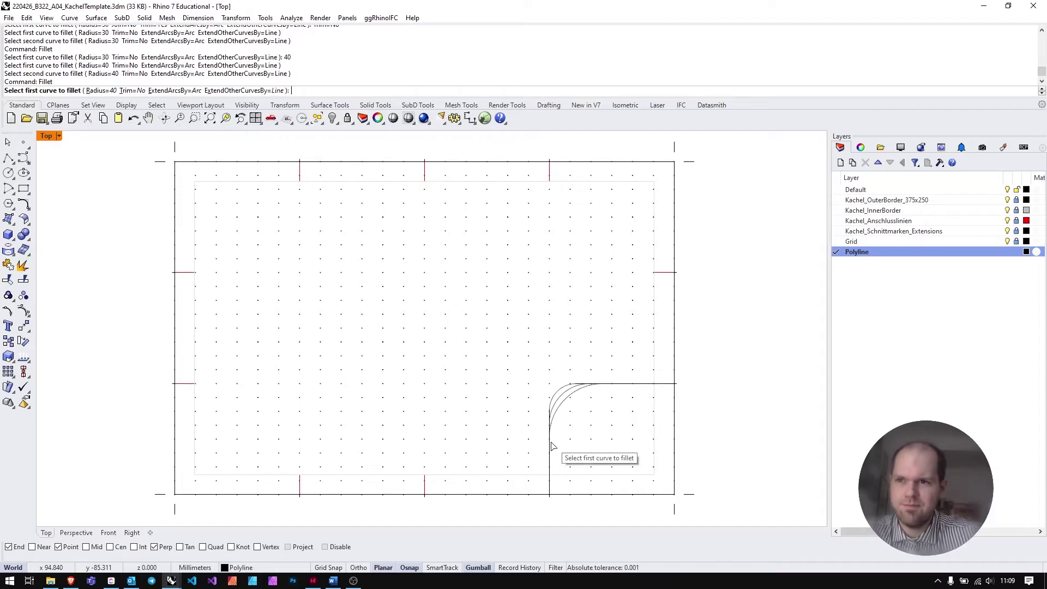
pyautogui.write('50')
pyautogui.press('Return')
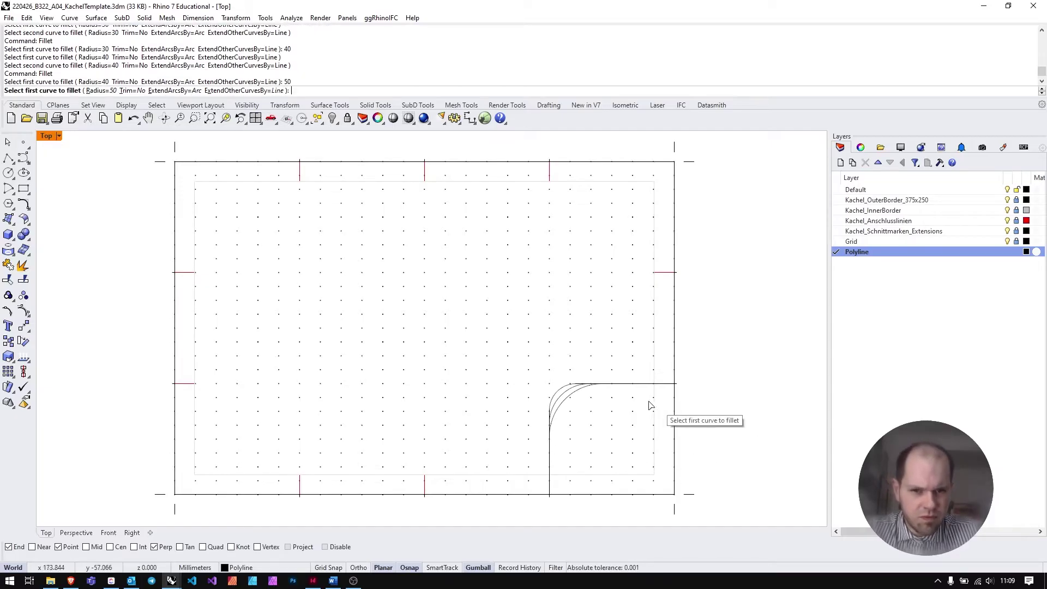
pyautogui.click(616, 388)
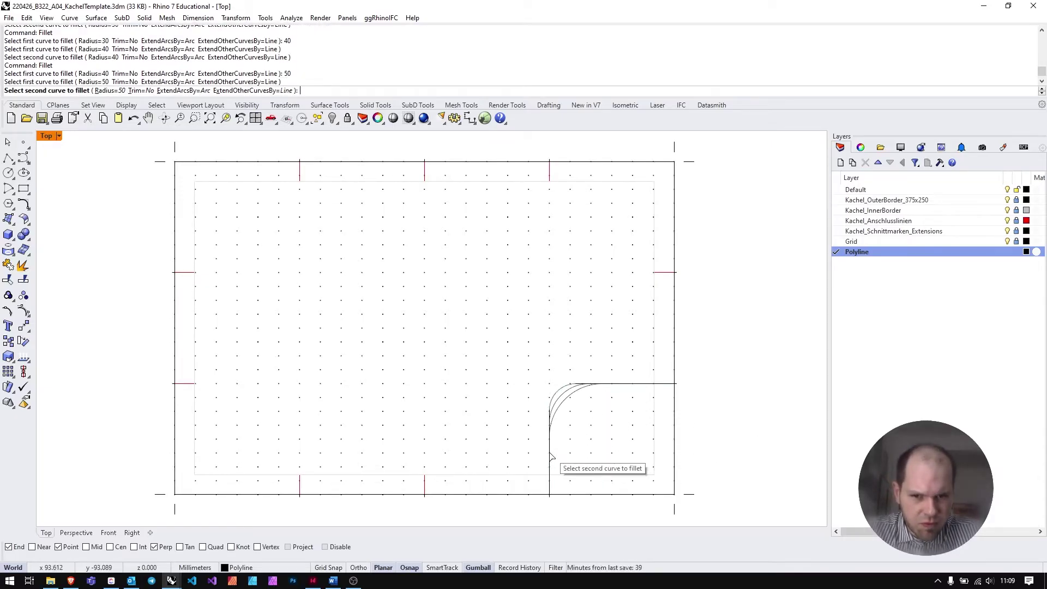
pyautogui.click(550, 454)
# Add an untrimmed 60 mm radius fillet arc between the same two polyline legs
pyautogui.press('Return')
pyautogui.write('60')
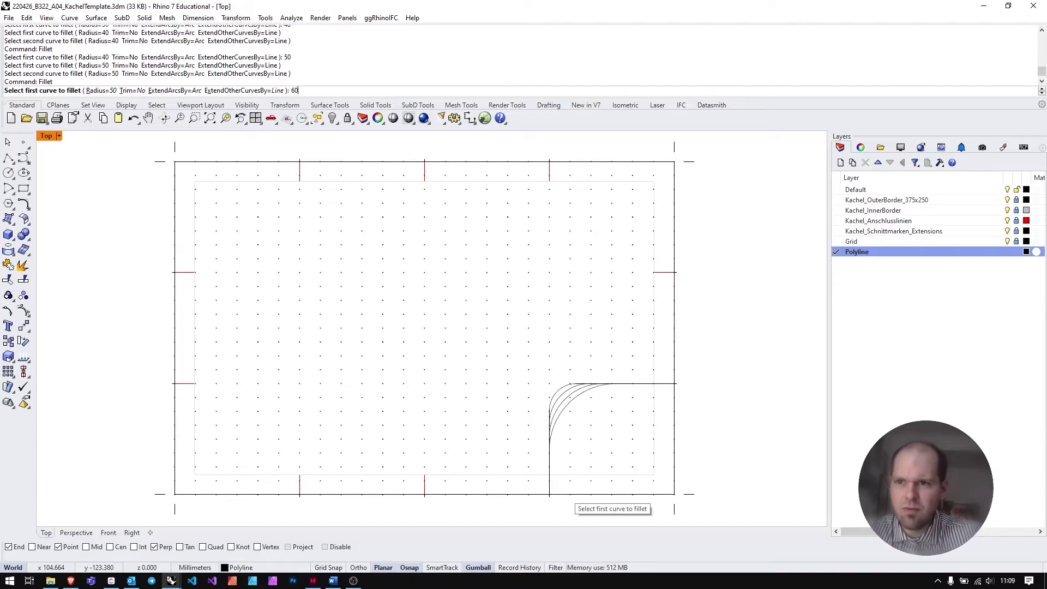
pyautogui.press('Return')
pyautogui.click(622, 385)
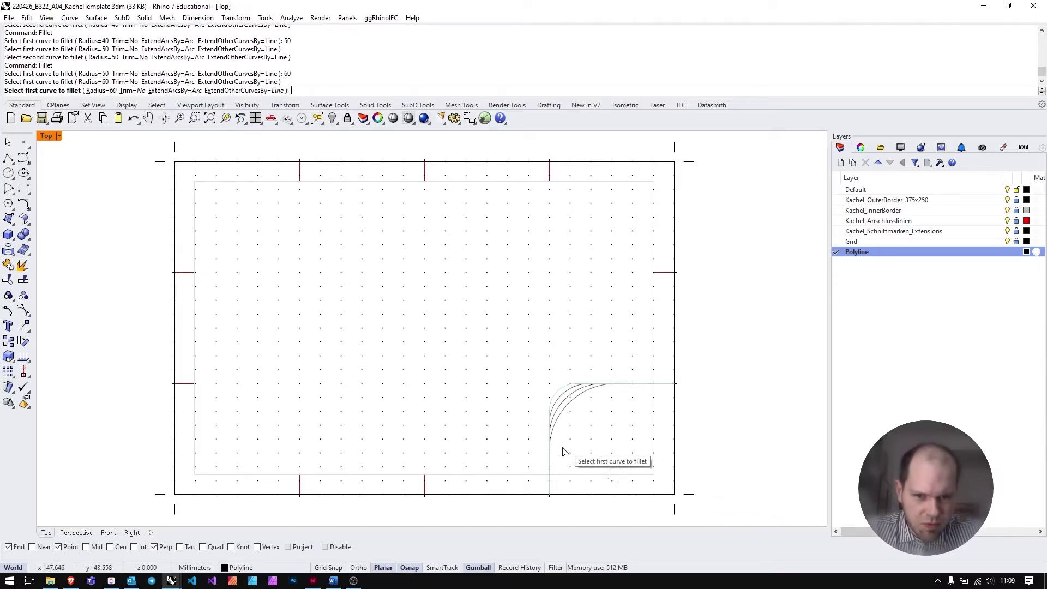
pyautogui.click(550, 463)
# Add an untrimmed 70 mm radius fillet arc between the same two polyline legs
pyautogui.press('Return')
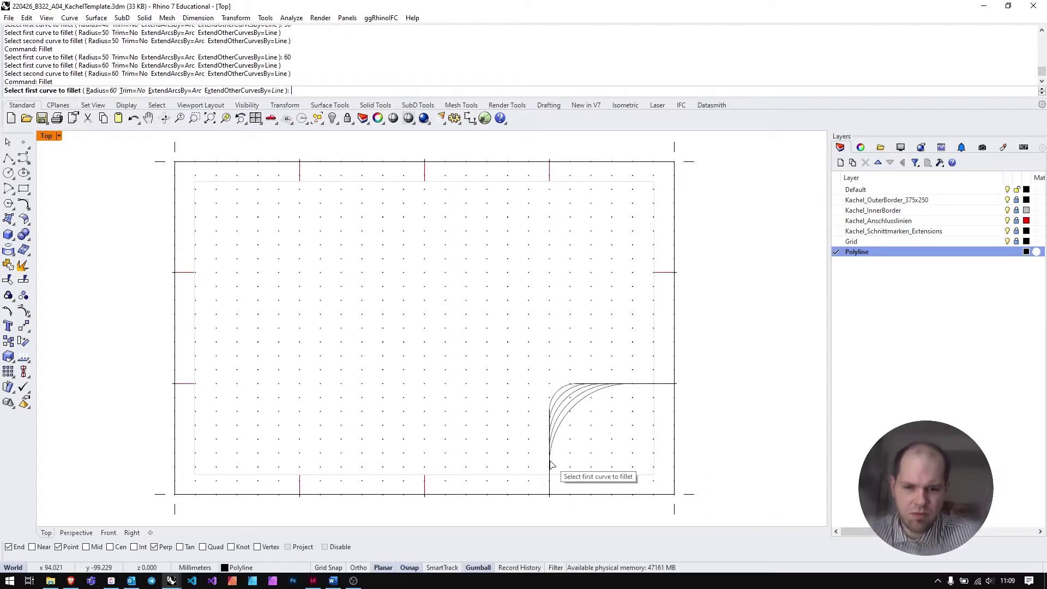
pyautogui.write('70')
pyautogui.press('Return')
pyautogui.click(643, 385)
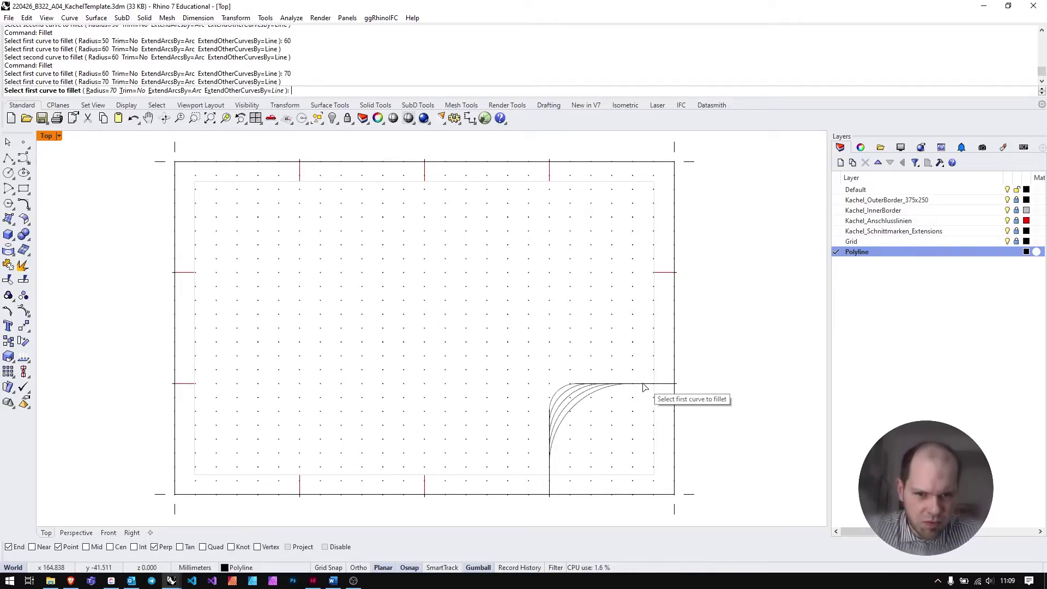
pyautogui.click(550, 489)
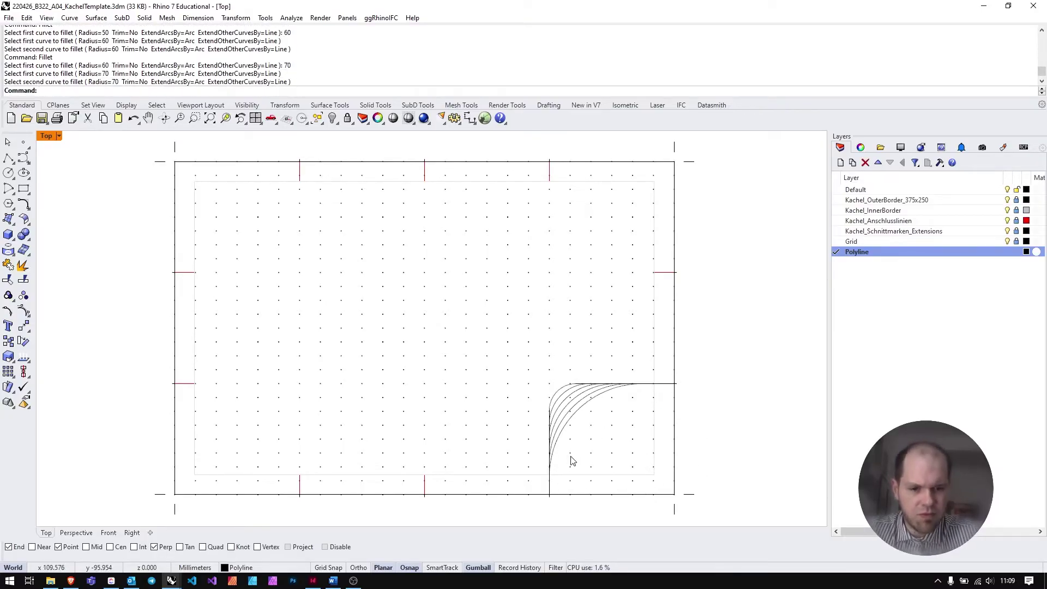
# Add an untrimmed 80 mm radius fillet arc between the two polyline legs and end the Fillet command
pyautogui.press('Return')
pyautogui.write('80')
pyautogui.press('Return')
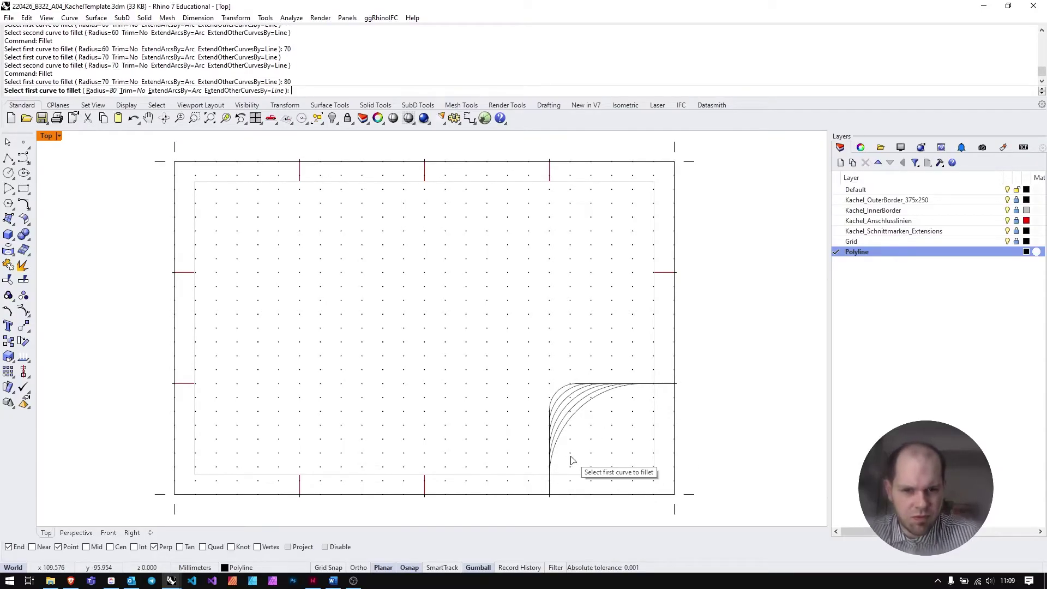
pyautogui.click(653, 385)
pyautogui.click(550, 490)
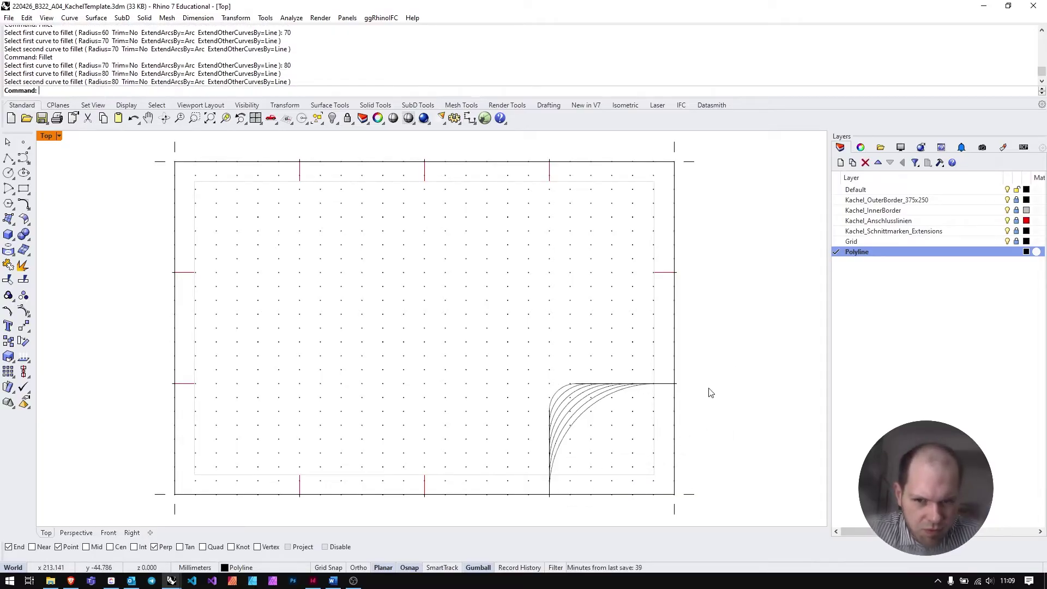
pyautogui.press('Return')
pyautogui.press('Escape')
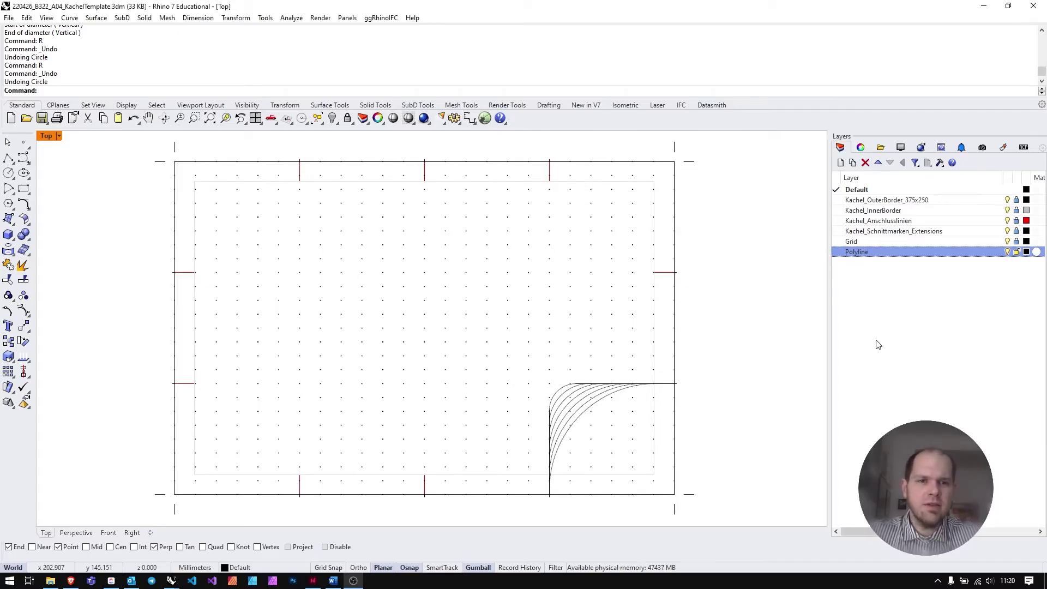
# Create a layer named CirclesArcs and make it the current layer
pyautogui.click(841, 162)
pyautogui.write('CirclesArcs')
pyautogui.press('Return')
pyautogui.click(836, 263)
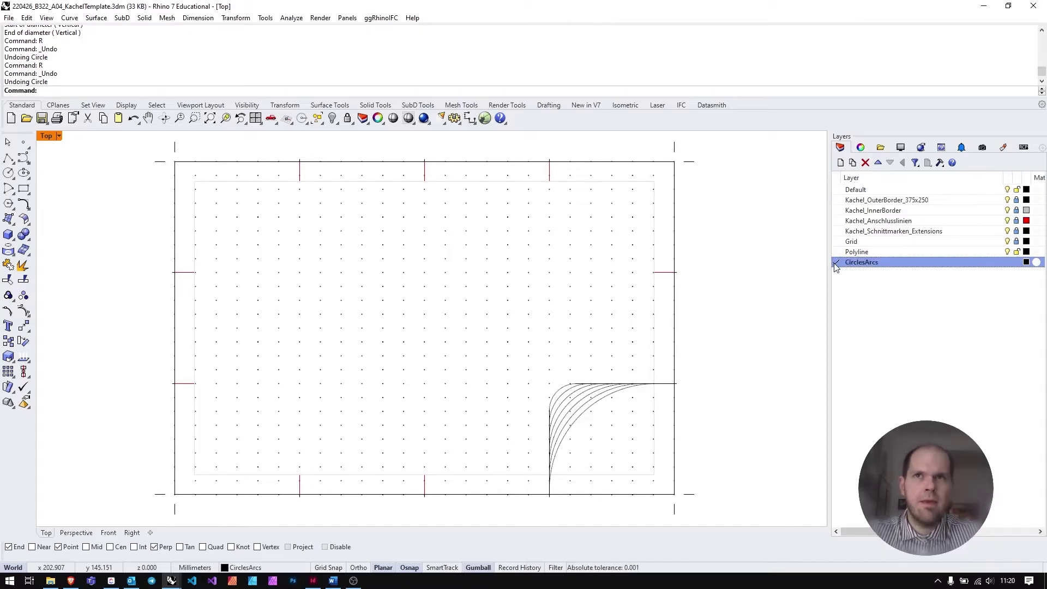
# Draw a circle with a three-grid-spacing radius, centred level with the upper side marks, two grid columns right of the middle top mark
pyautogui.click(8, 173)
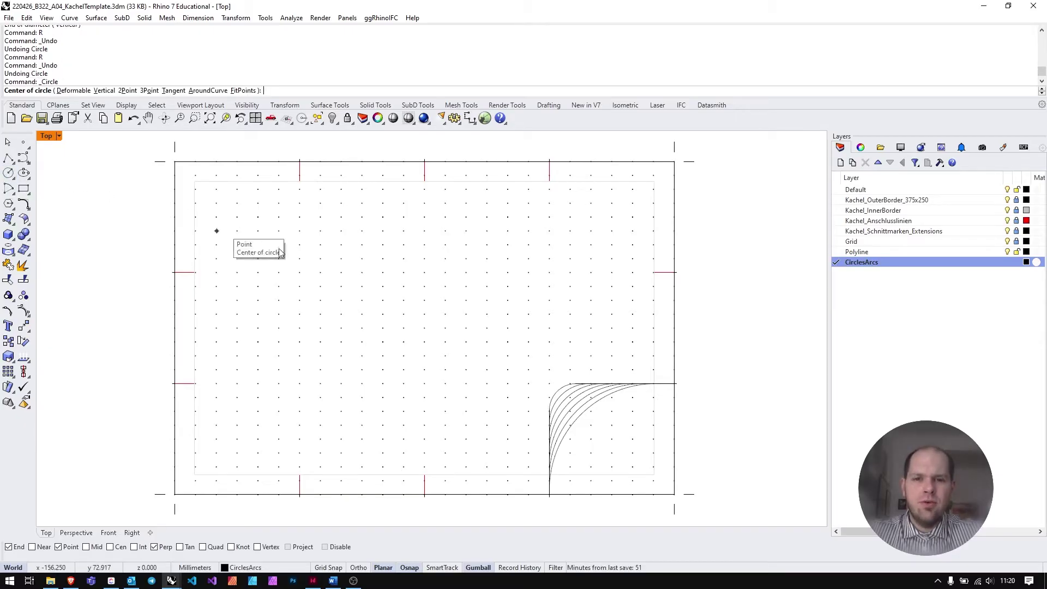
pyautogui.click(466, 272)
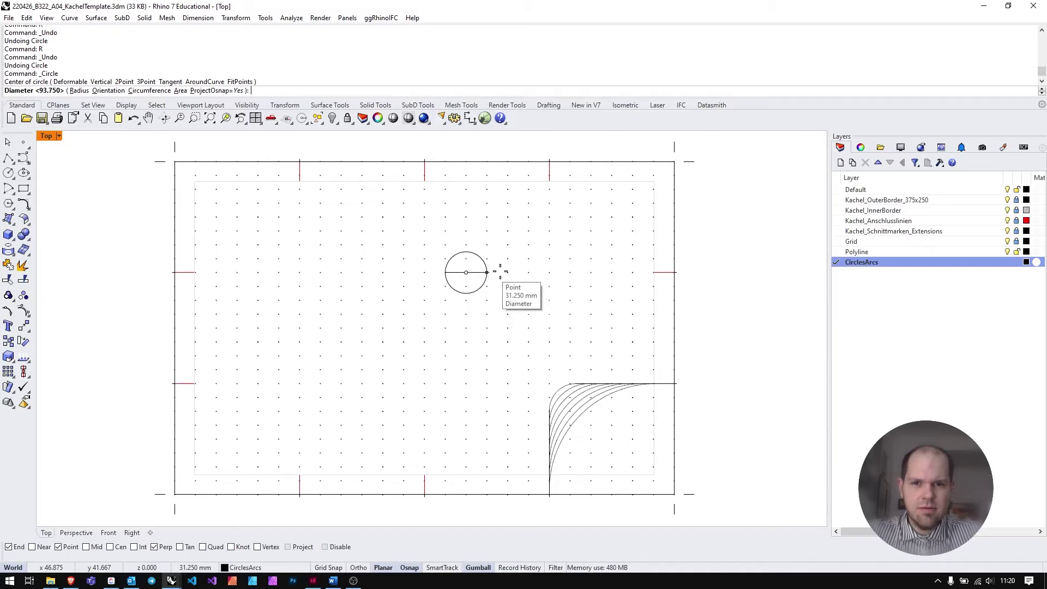
pyautogui.click(530, 272)
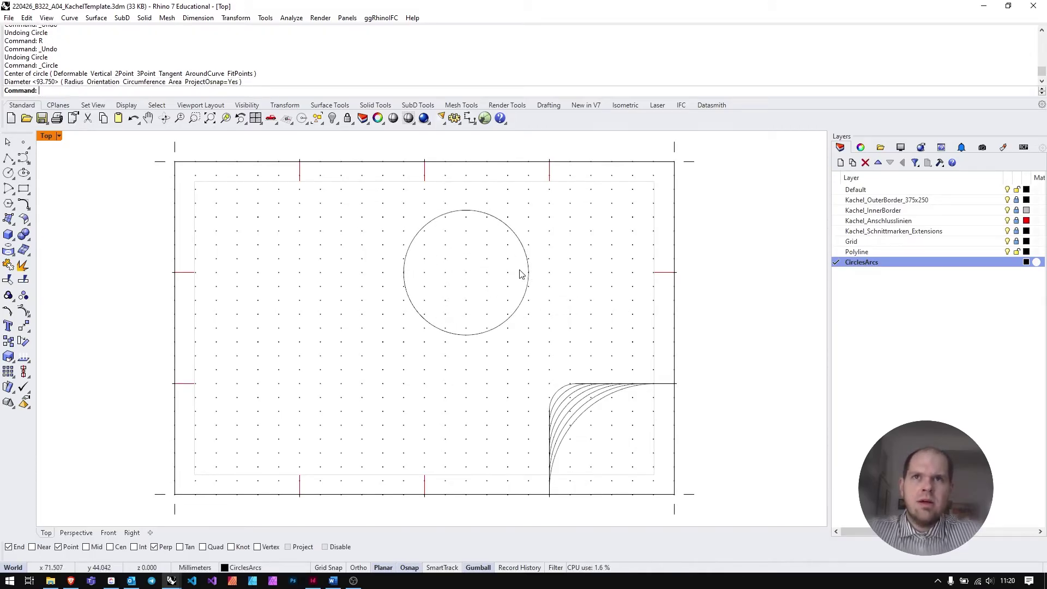
# Draw a smaller concentric circle by its diameter, spanning four grid spacings horizontally between grid points inside the first circle
pyautogui.click(12, 175)
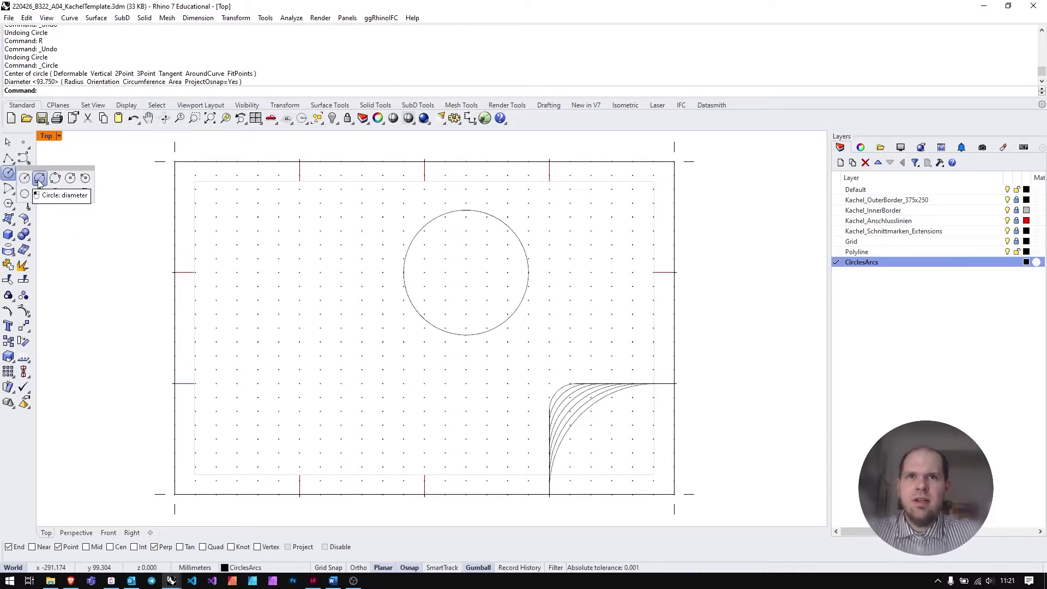
pyautogui.click(39, 180)
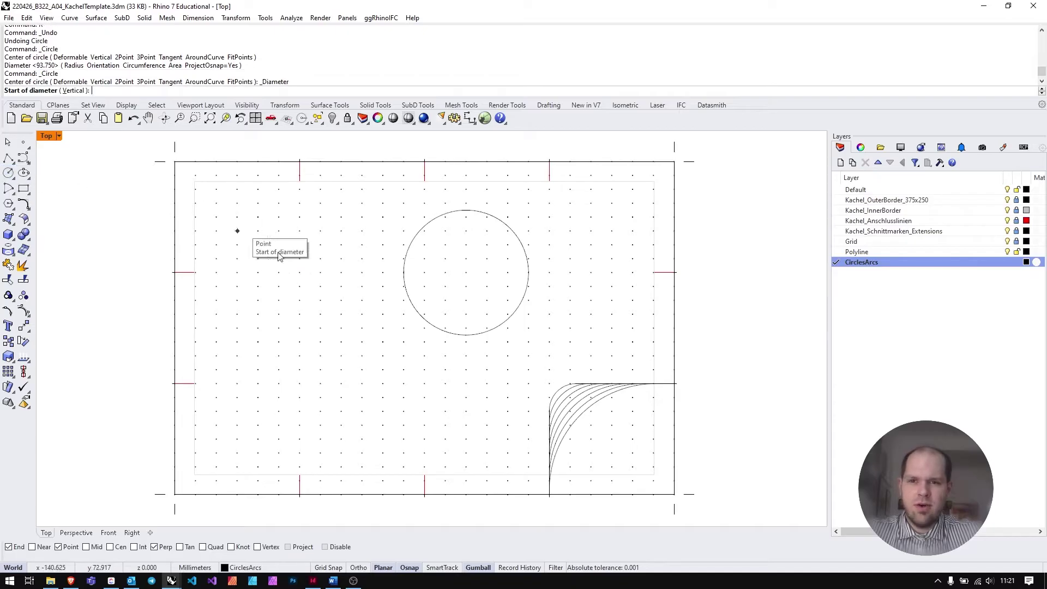
pyautogui.click(423, 271)
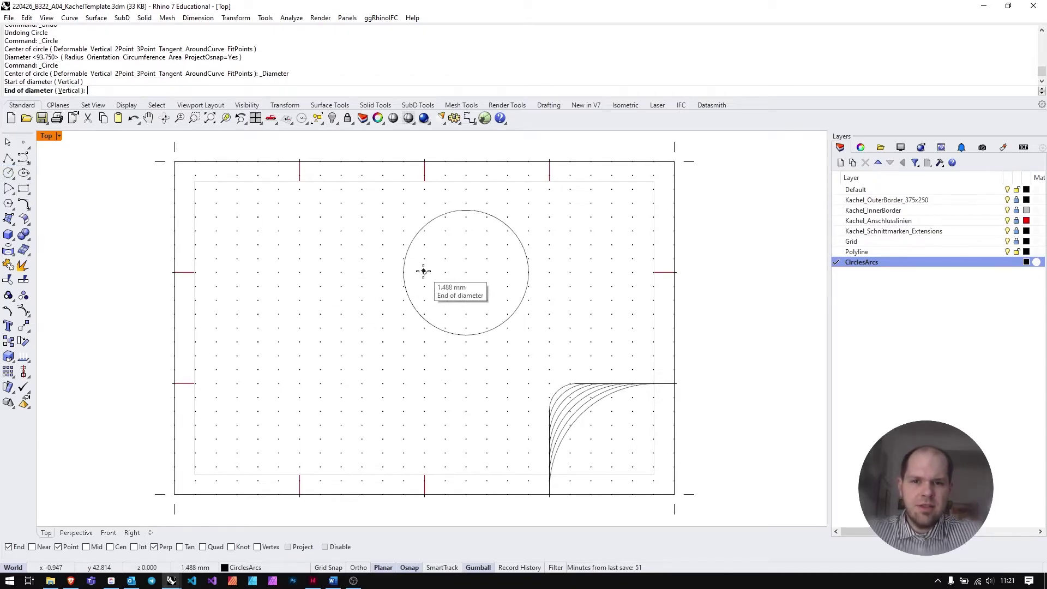
pyautogui.click(507, 273)
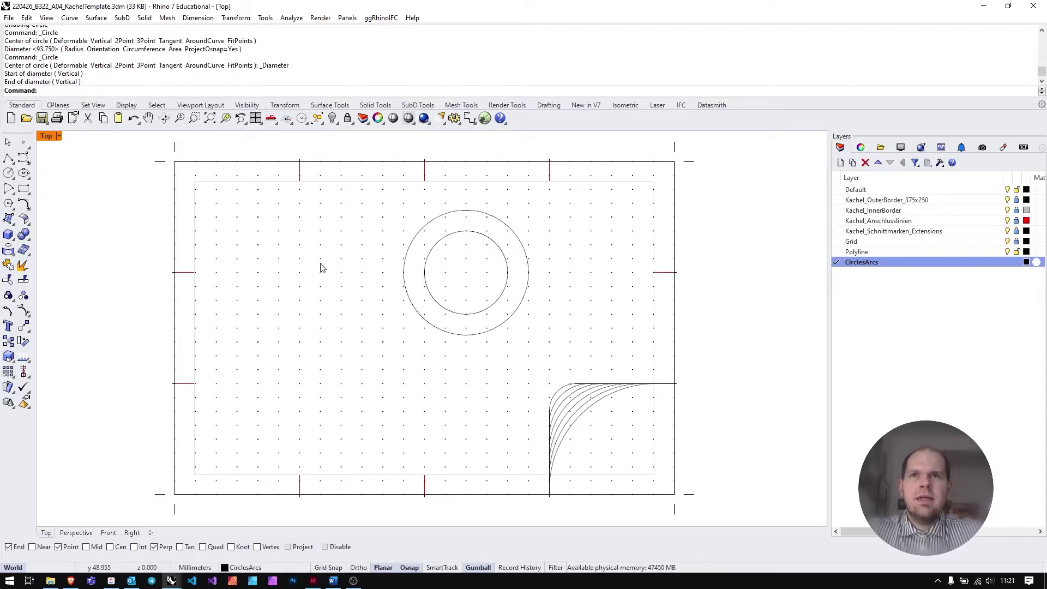
# Draw a three-point circle through the concentric circles' centre, a grid point to its lower left and one to its upper left
pyautogui.click(14, 177)
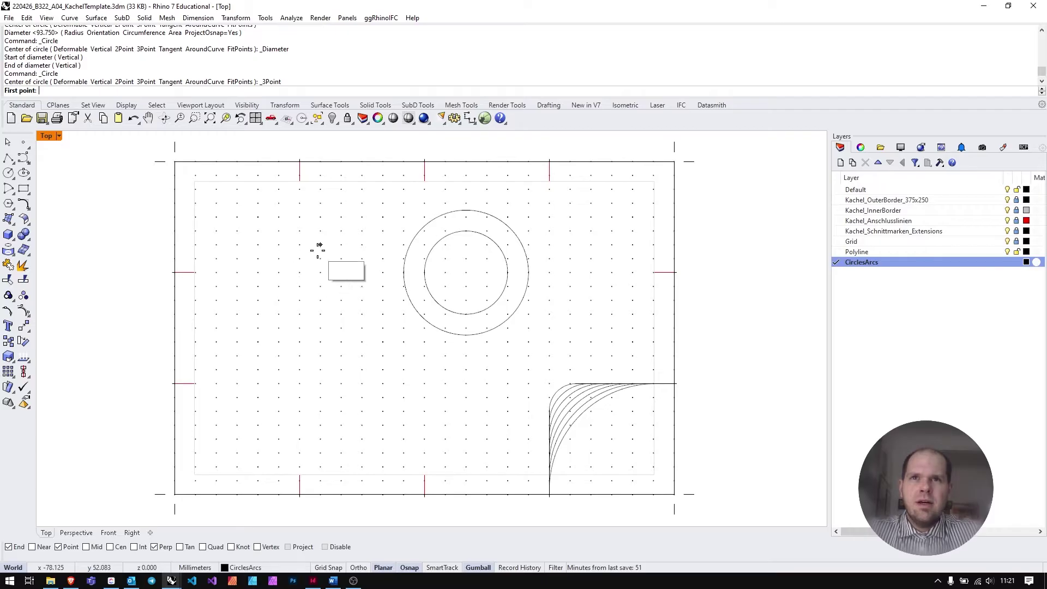
pyautogui.click(466, 272)
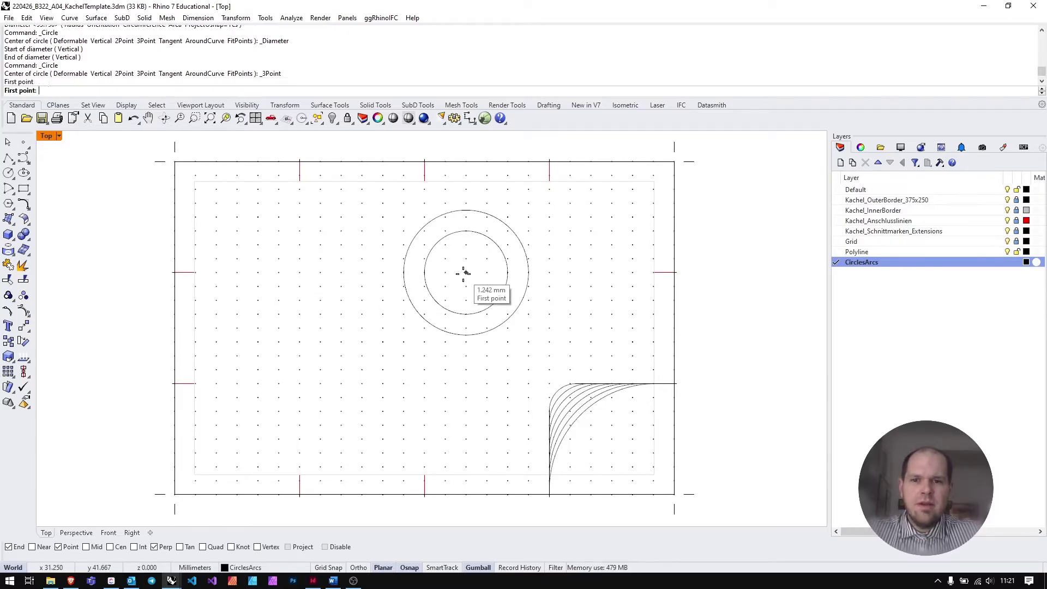
pyautogui.click(404, 328)
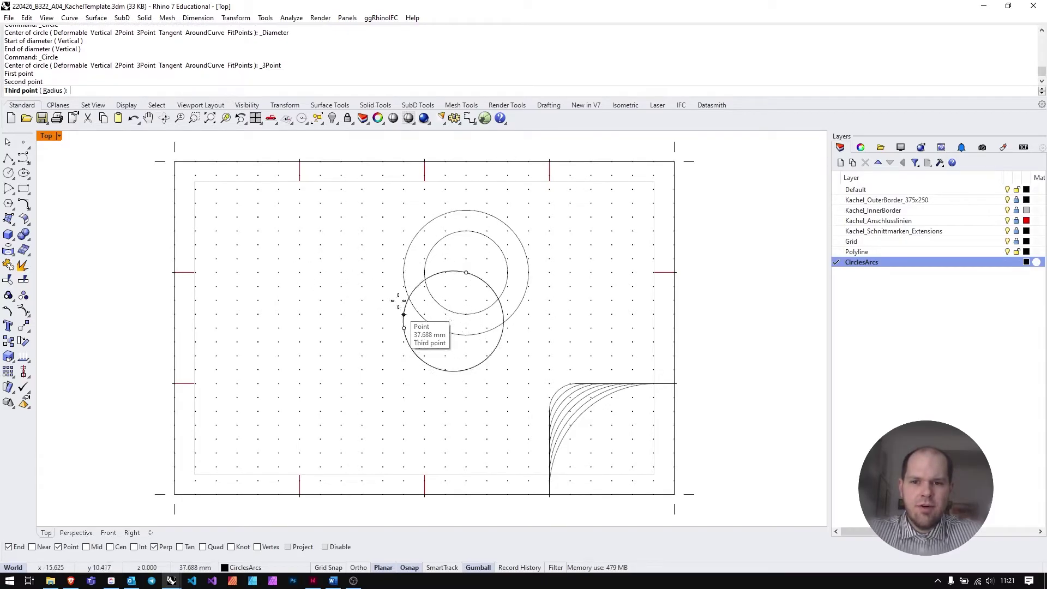
pyautogui.click(382, 204)
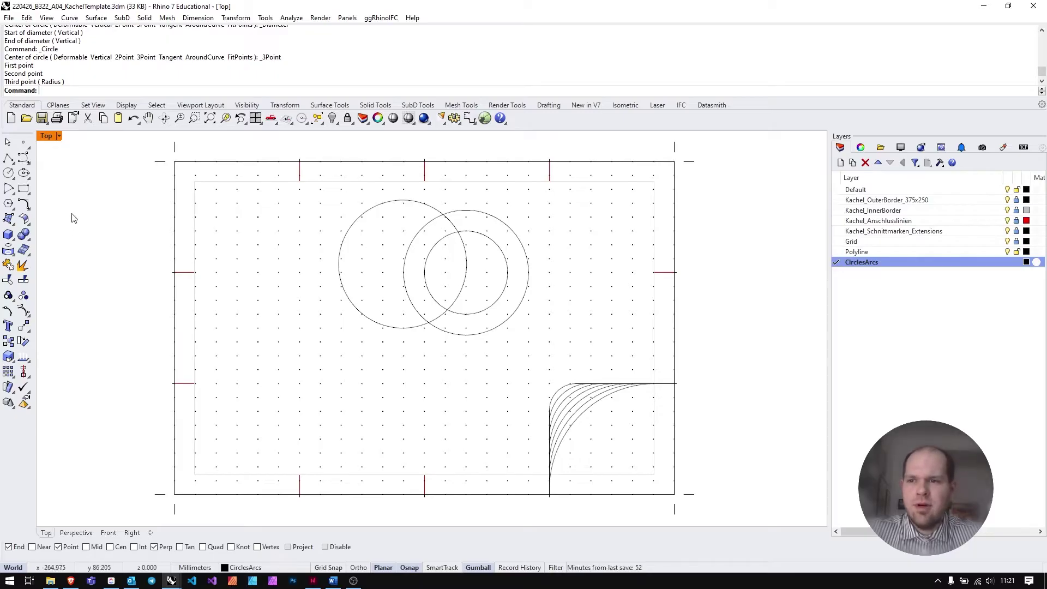
# Draw a line along the upper left side mark, from the outer border to the mark's inner end, 15 mm long
pyautogui.write('Line')
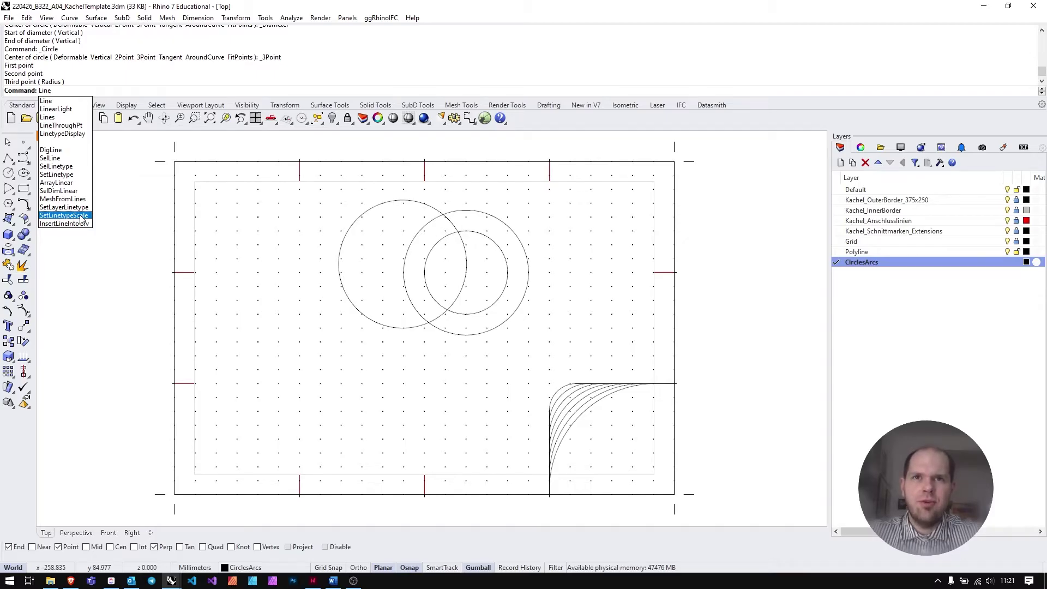
pyautogui.press('Return')
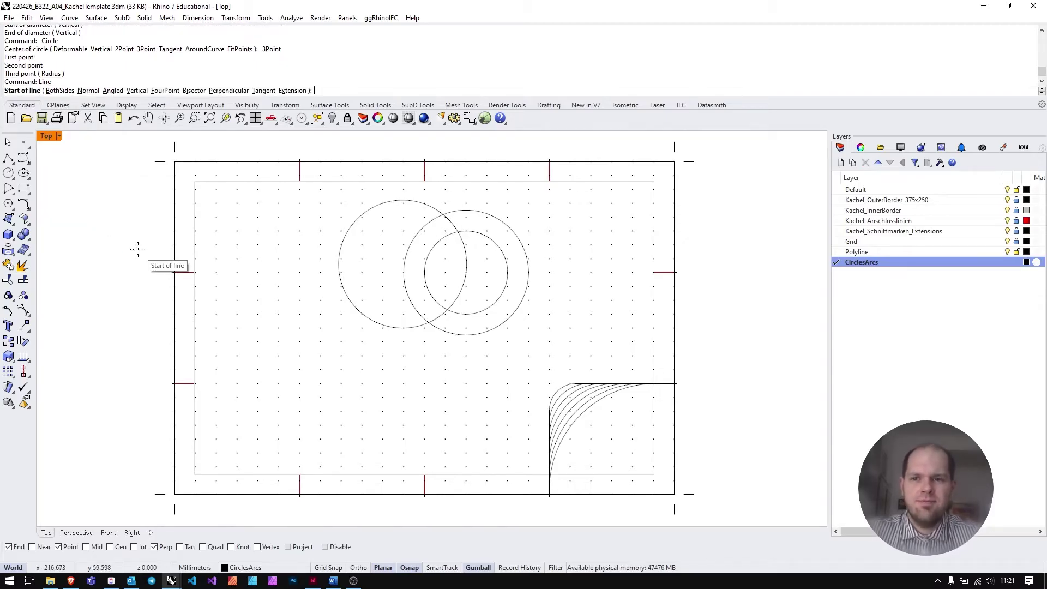
pyautogui.click(175, 273)
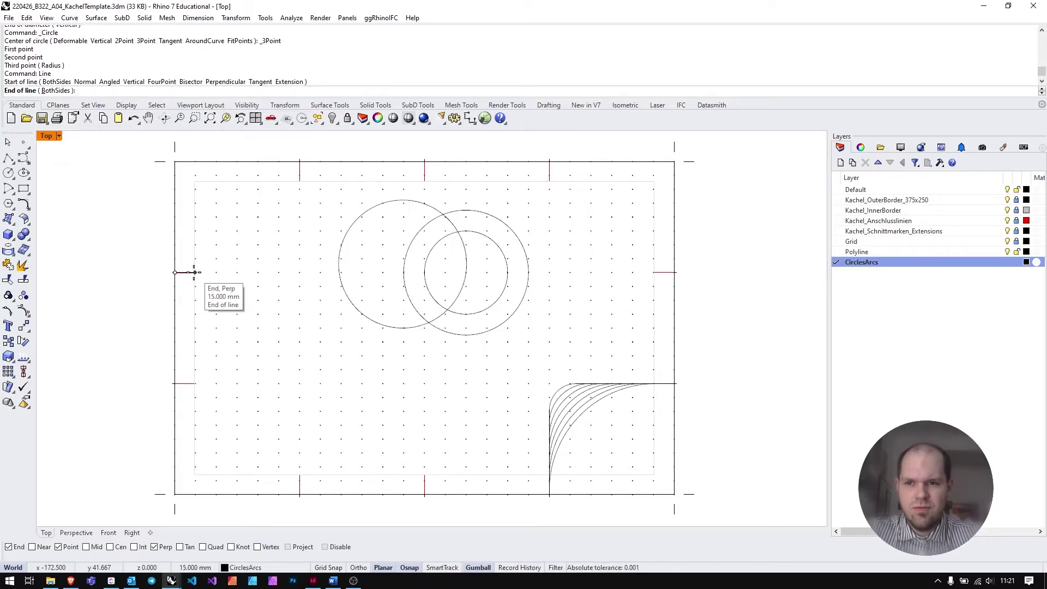
pyautogui.click(194, 272)
# Draw three lines fanning from that mark's inner end to the next three grid columns, ending one row below the lower side mark
pyautogui.rightClick(195, 273)
pyautogui.click(195, 273)
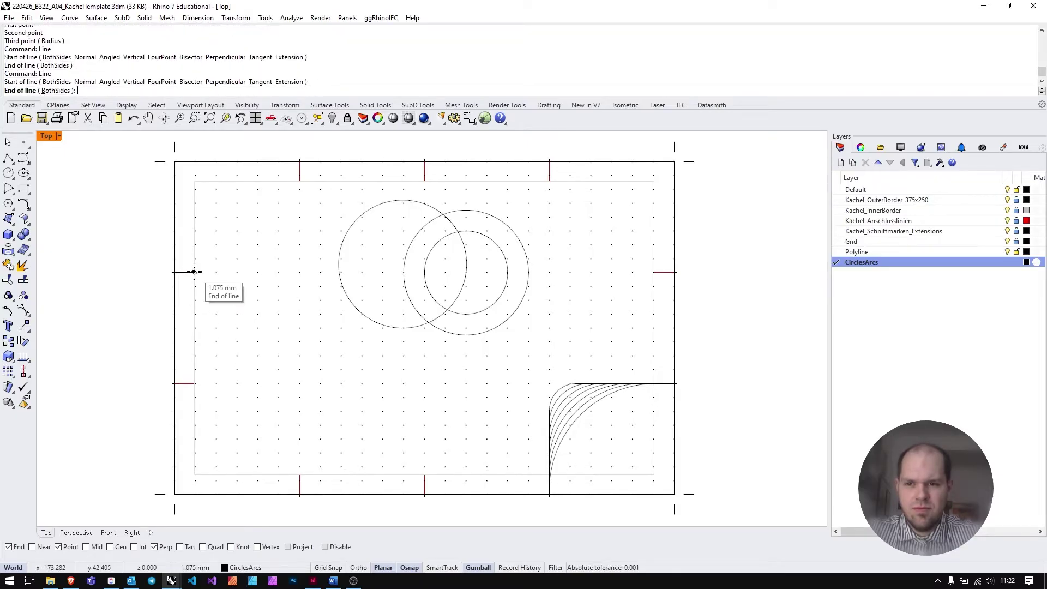
pyautogui.click(216, 398)
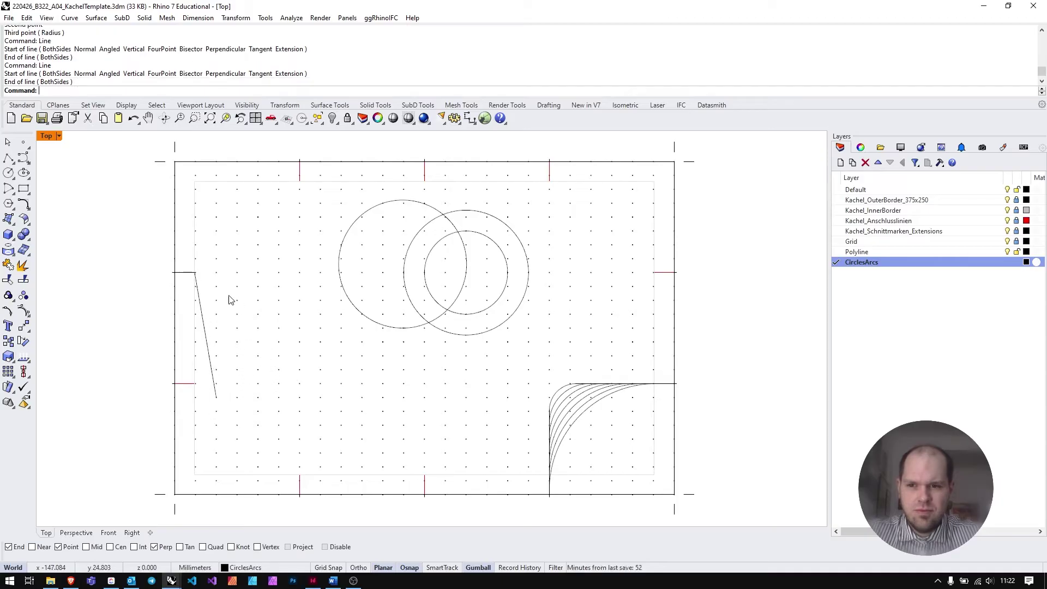
pyautogui.rightClick(225, 299)
pyautogui.click(195, 272)
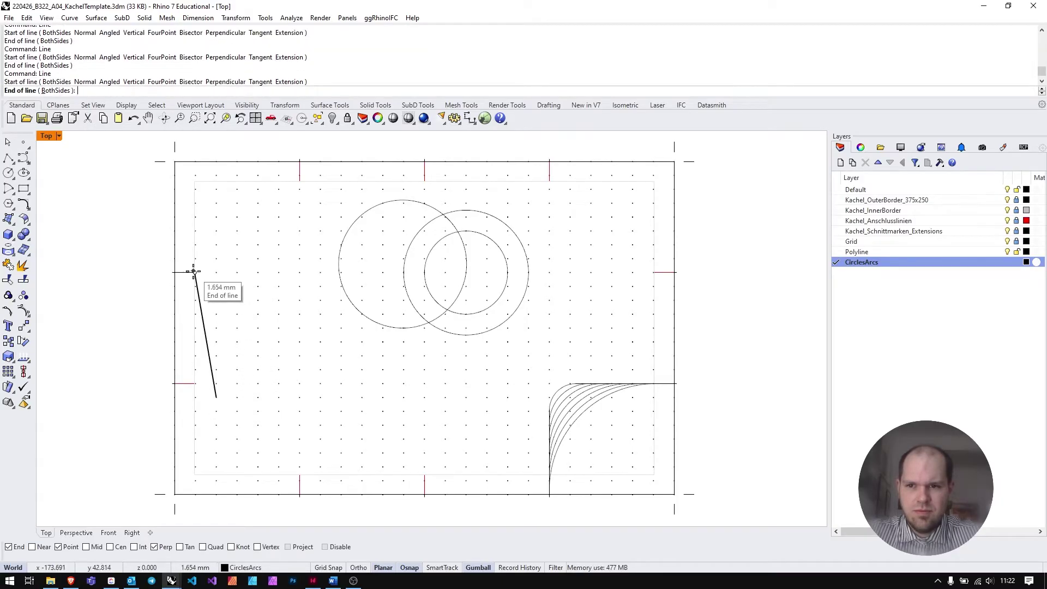
pyautogui.click(237, 397)
pyautogui.rightClick(226, 293)
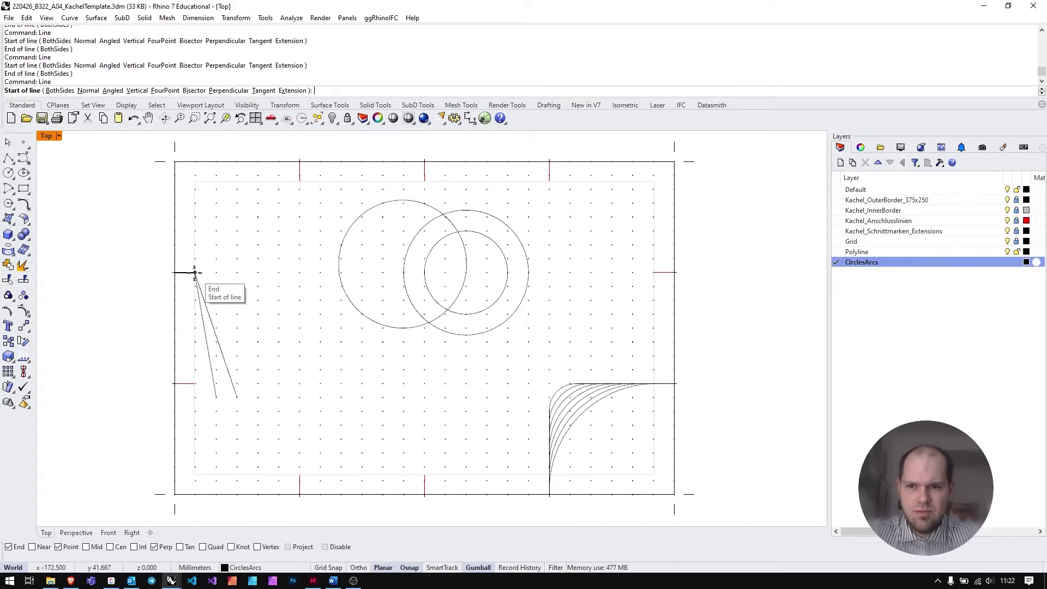
pyautogui.click(195, 273)
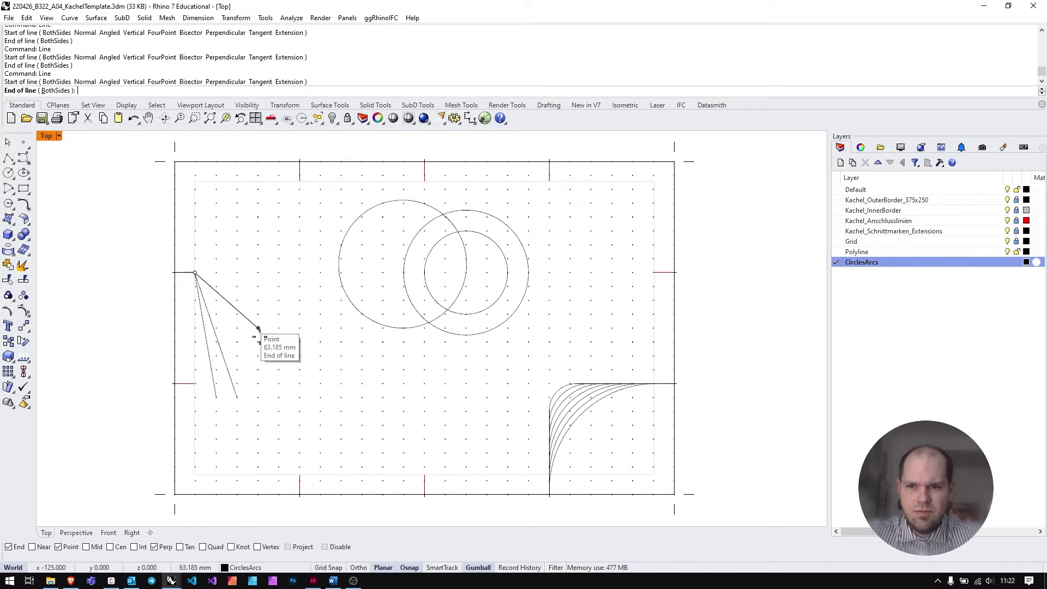
pyautogui.click(258, 397)
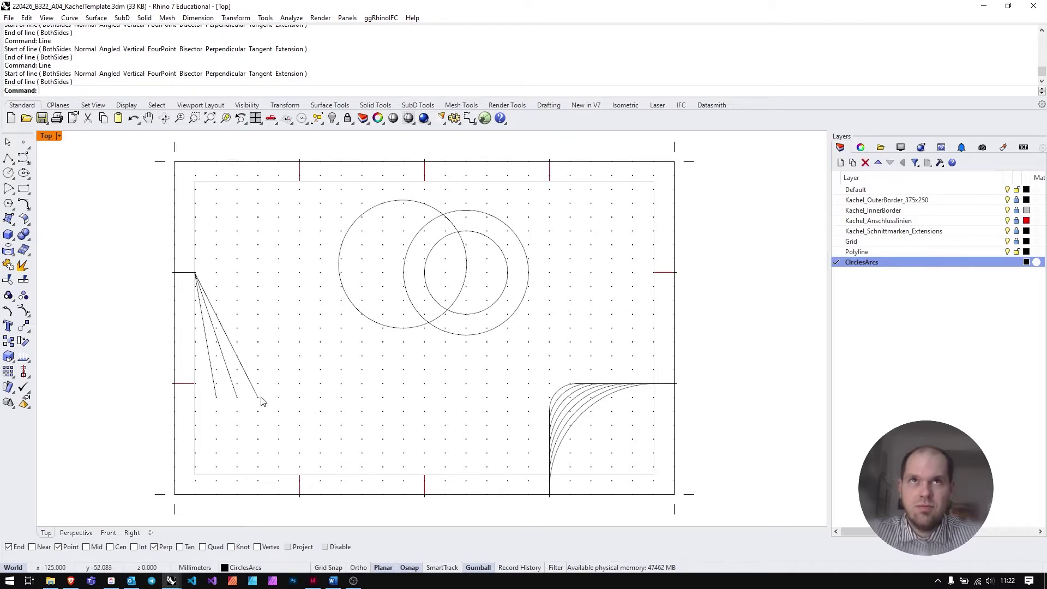
# Draw a vertical line from the outer border at the left top mark down to the level of the lower side marks
pyautogui.rightClick(328, 200)
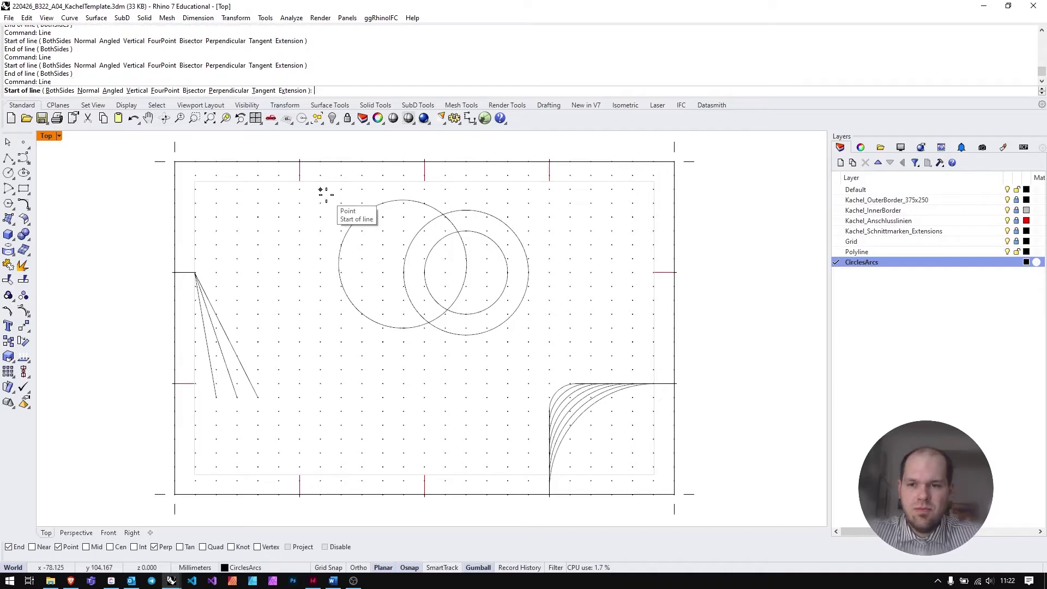
pyautogui.click(299, 163)
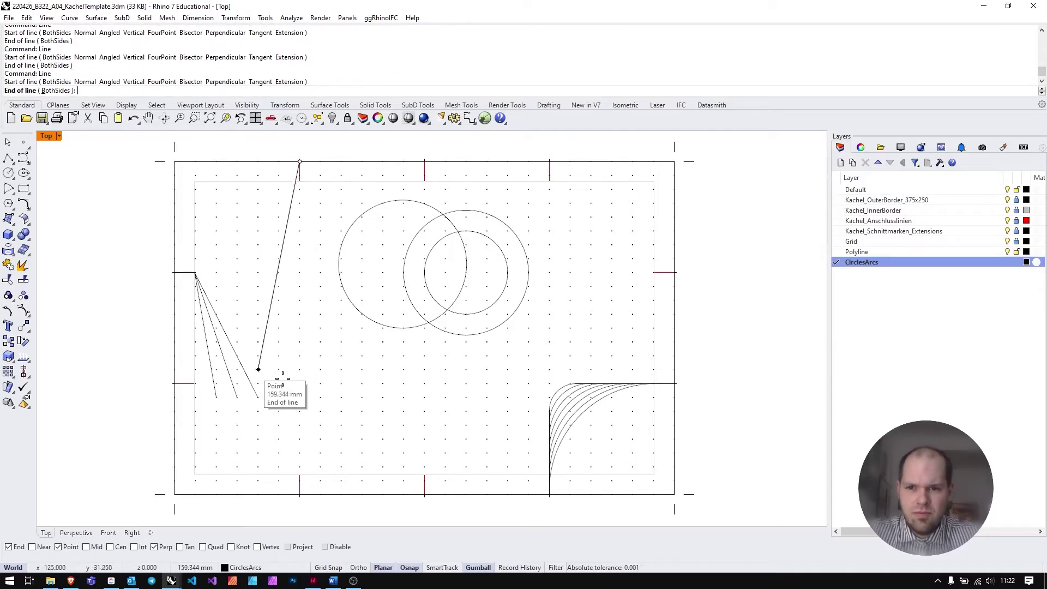
pyautogui.click(300, 384)
# Draw a tangent arc joining the lower ends of the rightmost fan line and the vertical line, keeping the arc that bulges downward
pyautogui.scroll(3, 273, 437)
pyautogui.moveTo(273, 437); pyautogui.dragTo(338, 445, button='right')
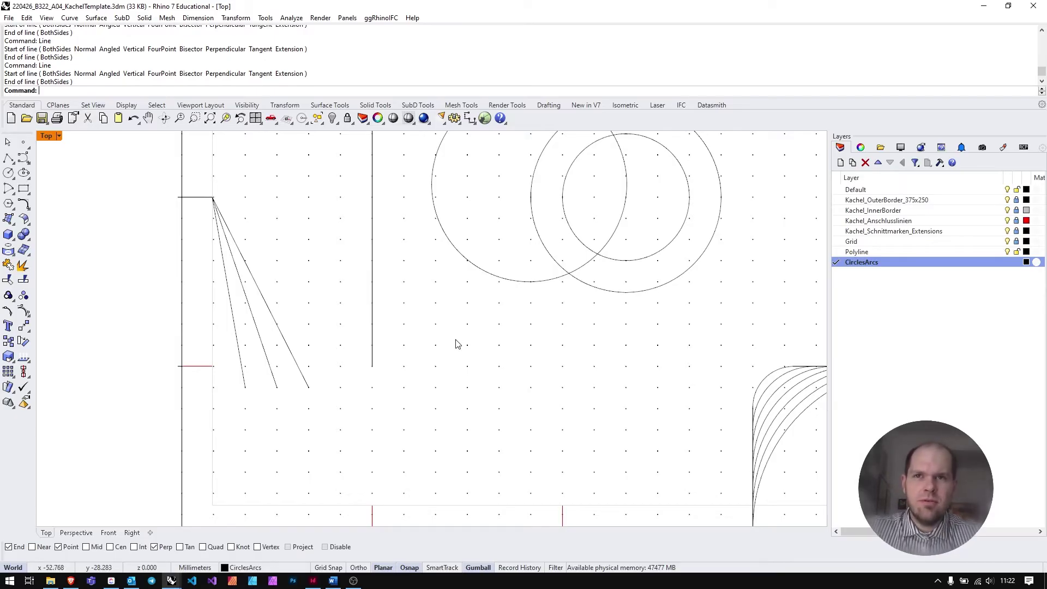
pyautogui.write('arc')
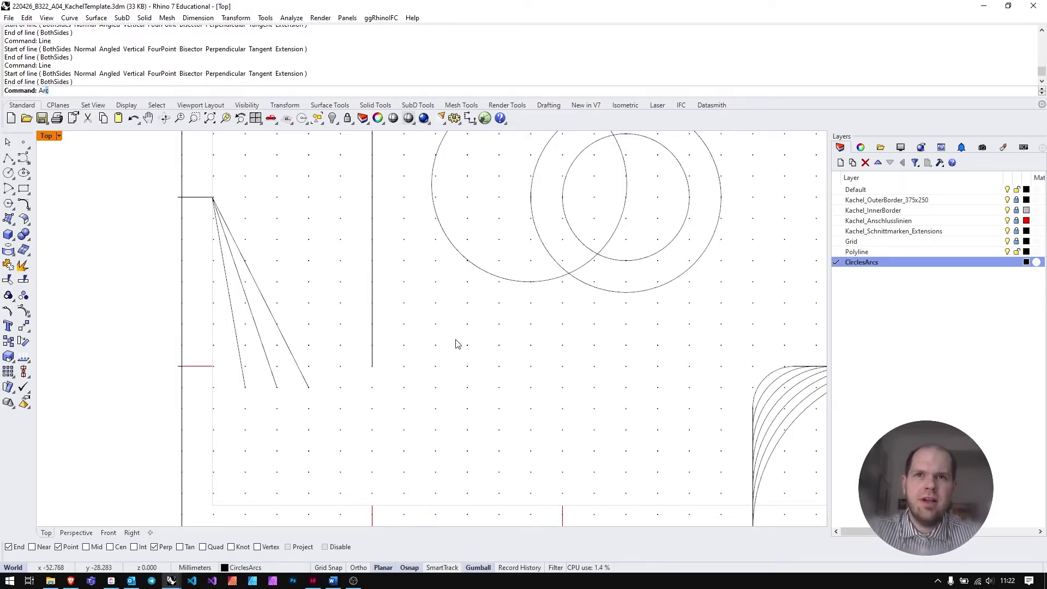
pyautogui.press('Return')
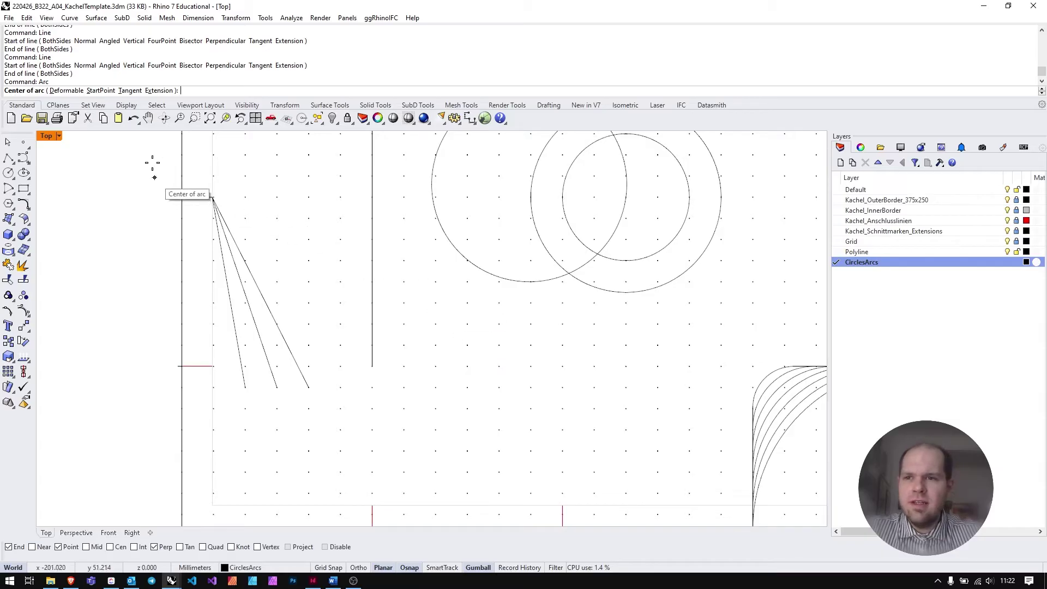
pyautogui.click(131, 91)
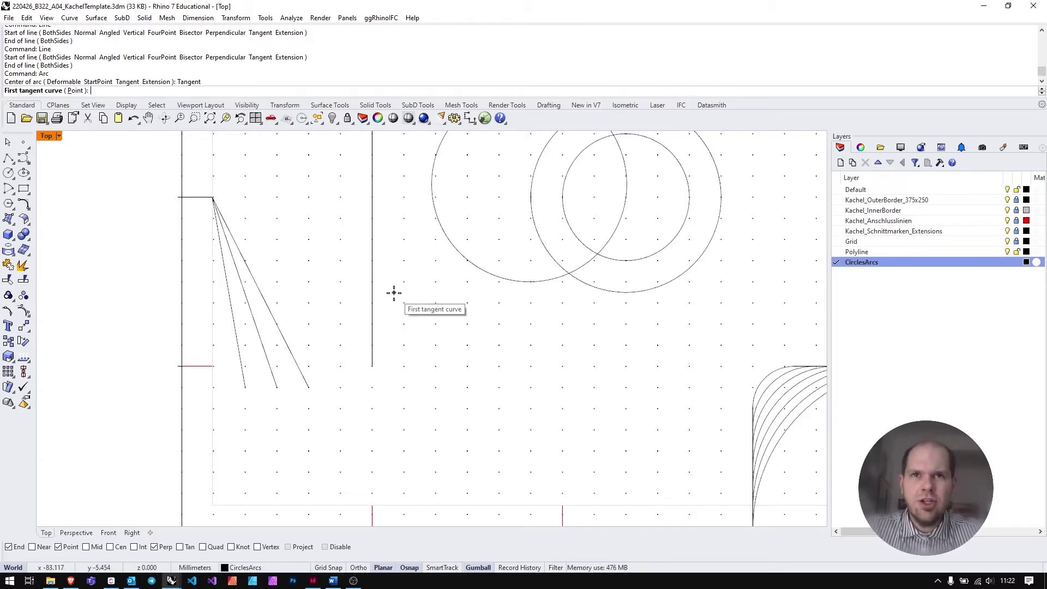
pyautogui.click(308, 385)
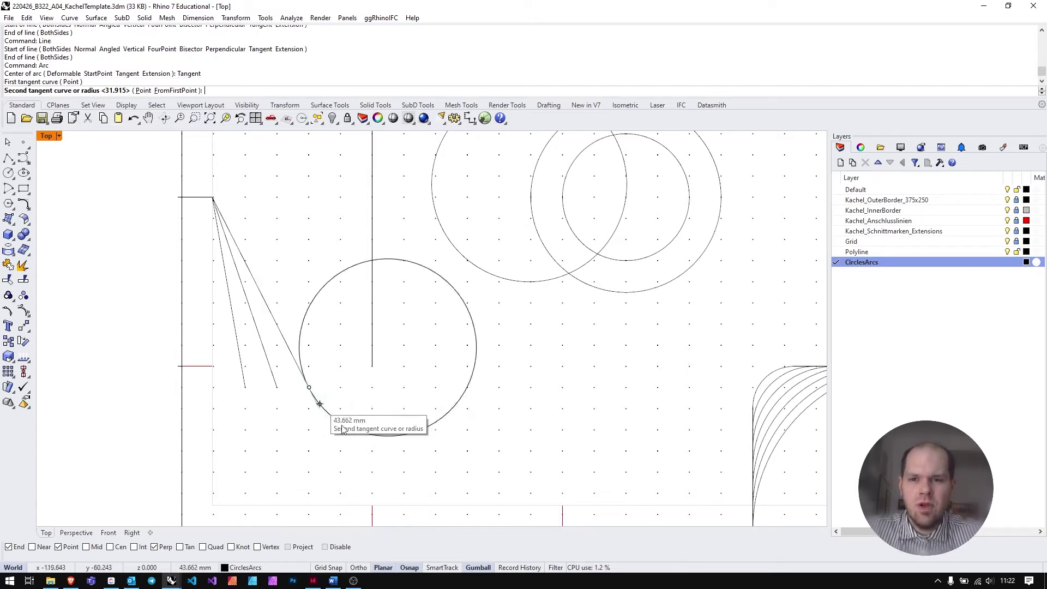
pyautogui.click(372, 365)
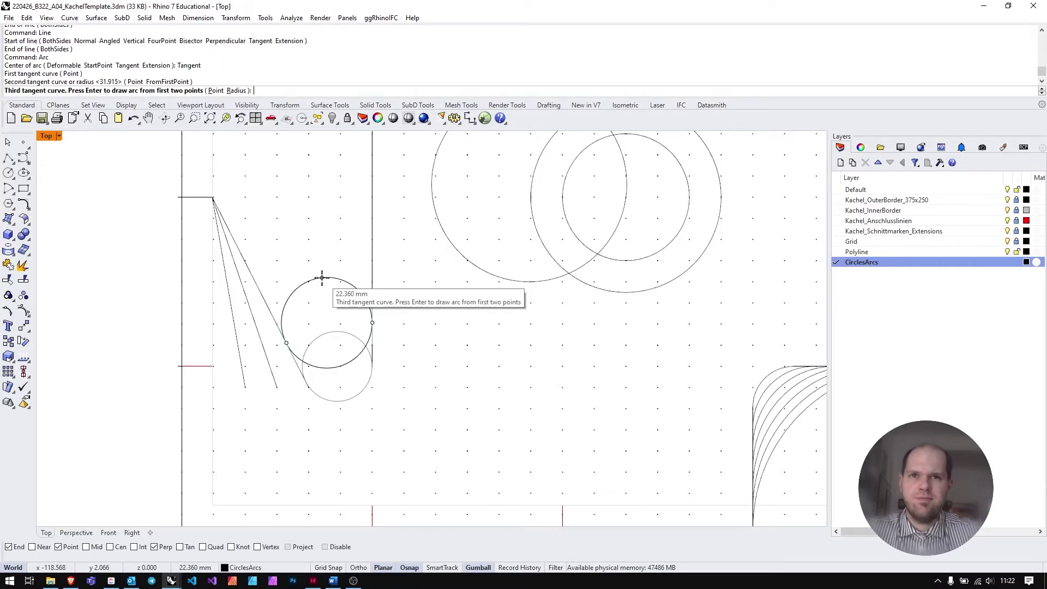
pyautogui.press('Return')
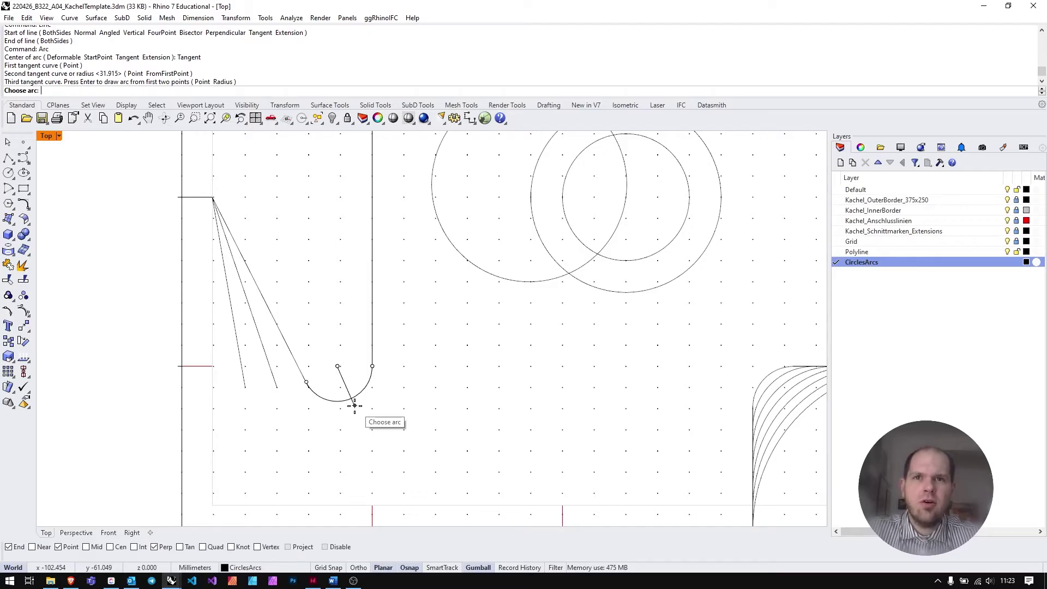
pyautogui.click(354, 405)
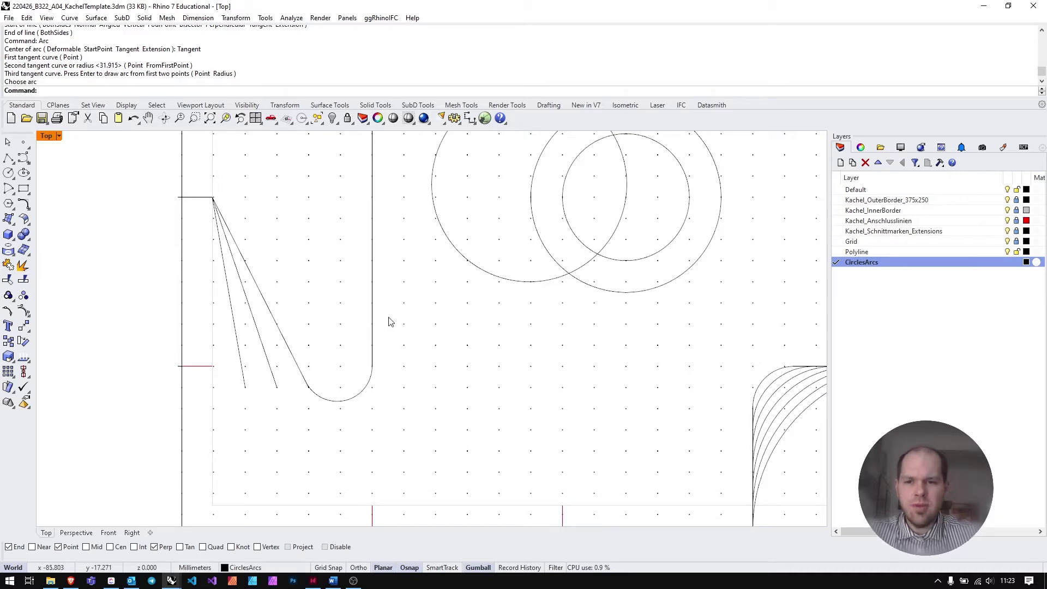
# Draw a downward-bulging tangent arc from the middle fan line's lower end to the vertical line's lower end
pyautogui.moveTo(433, 344); pyautogui.dragTo(452, 345, button='right')
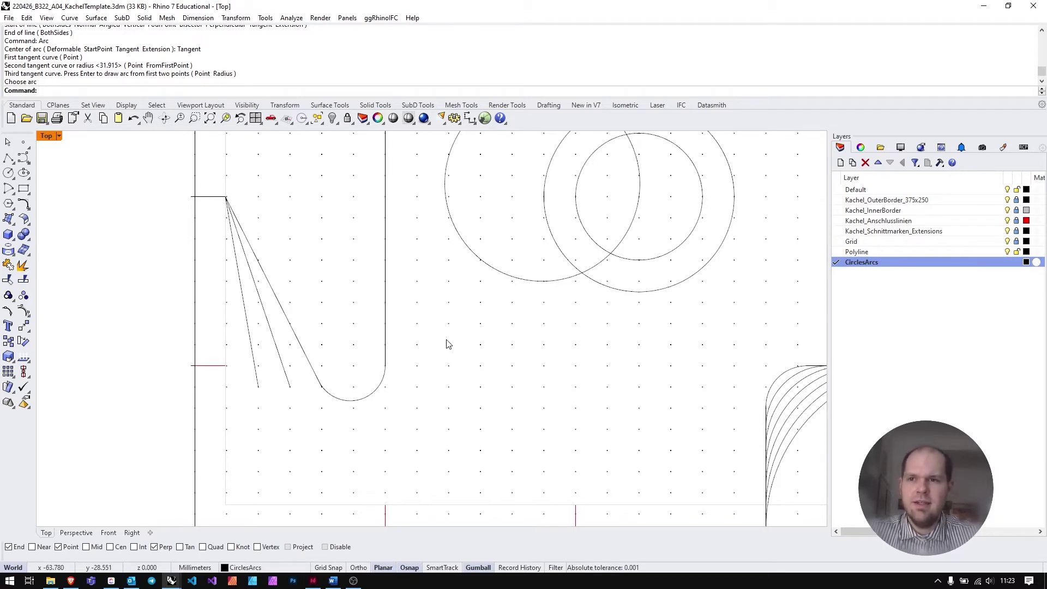
pyautogui.press('Return')
pyautogui.click(142, 91)
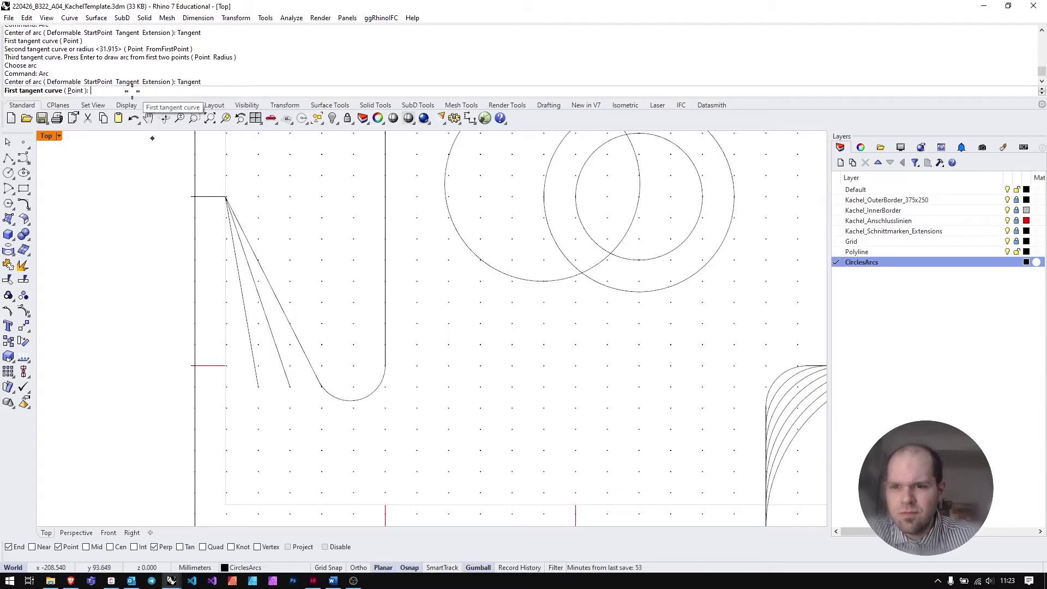
pyautogui.click(290, 386)
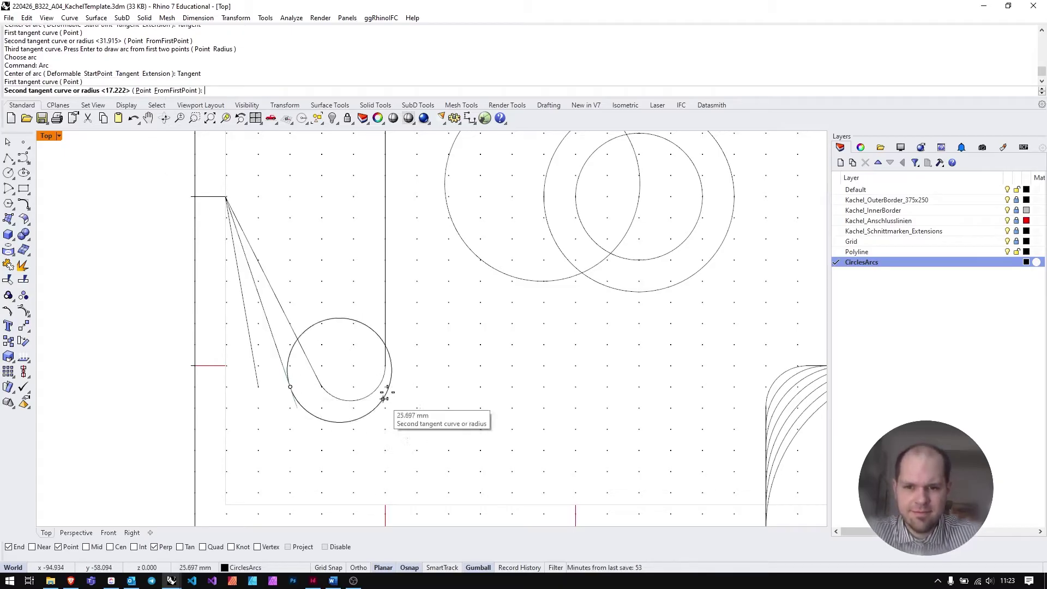
pyautogui.click(385, 365)
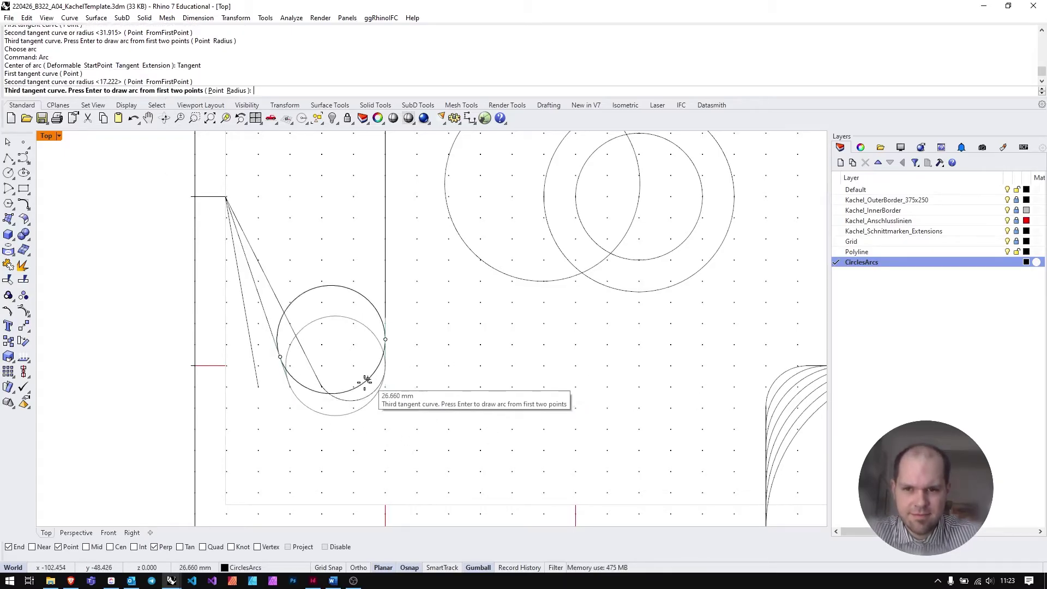
pyautogui.press('Return')
pyautogui.click(379, 439)
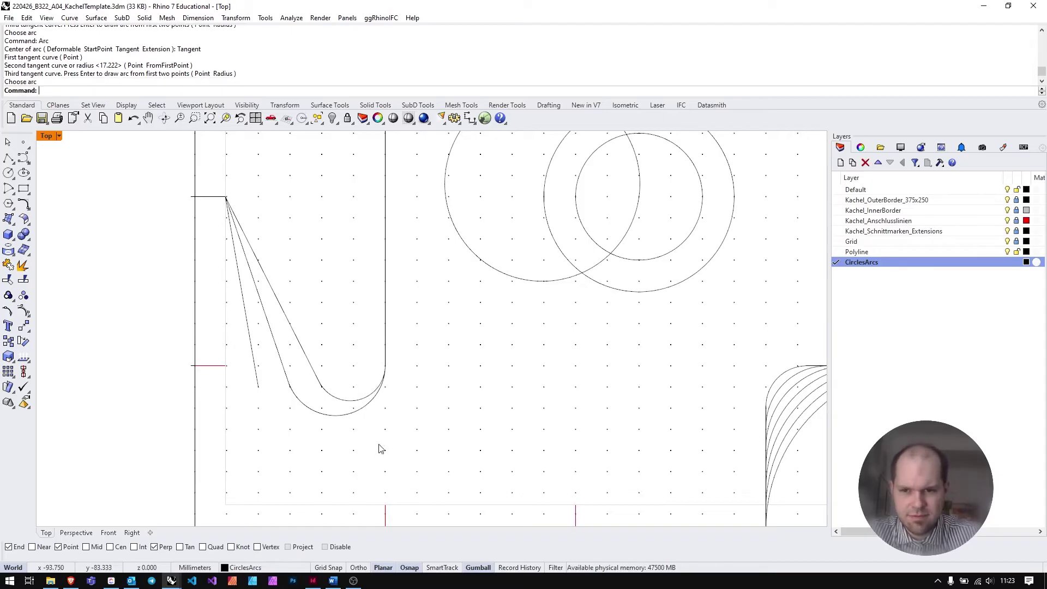
# Draw a downward-bulging tangent arc from the leftmost fan line's lower end to the vertical line's lower end
pyautogui.press('Return')
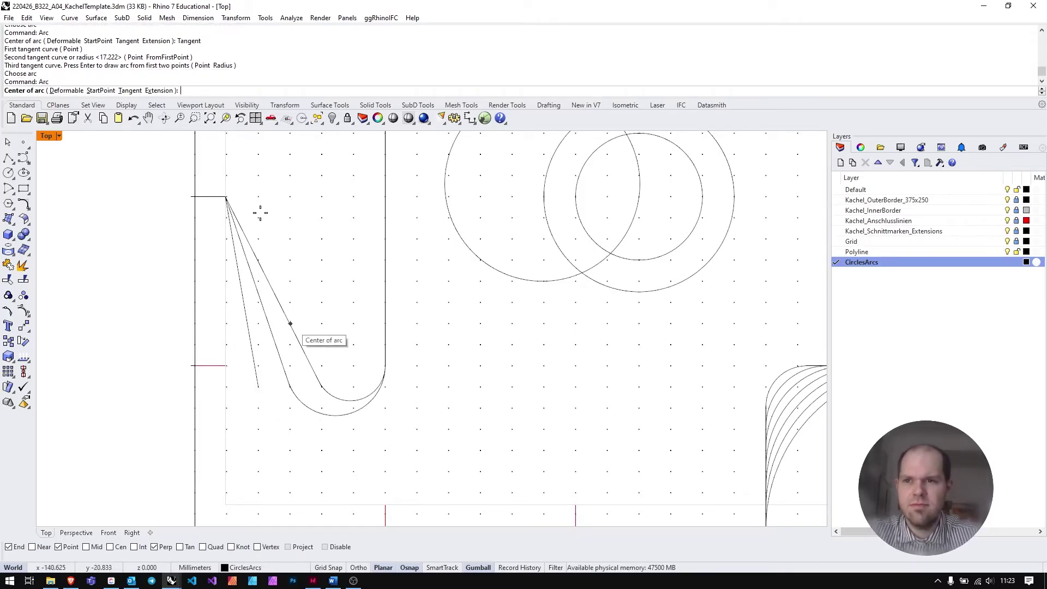
pyautogui.click(130, 91)
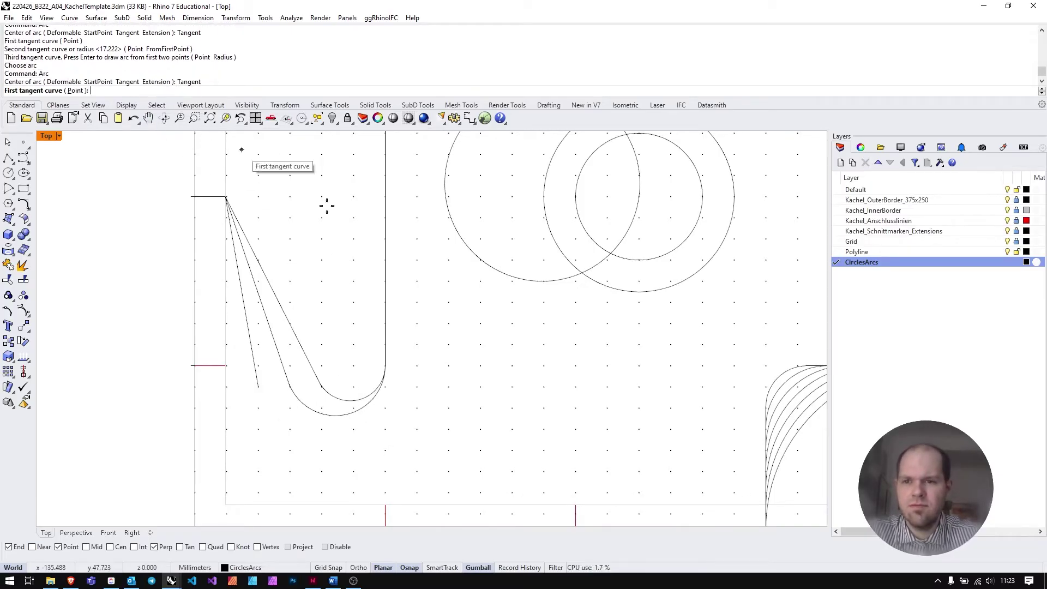
pyautogui.click(258, 385)
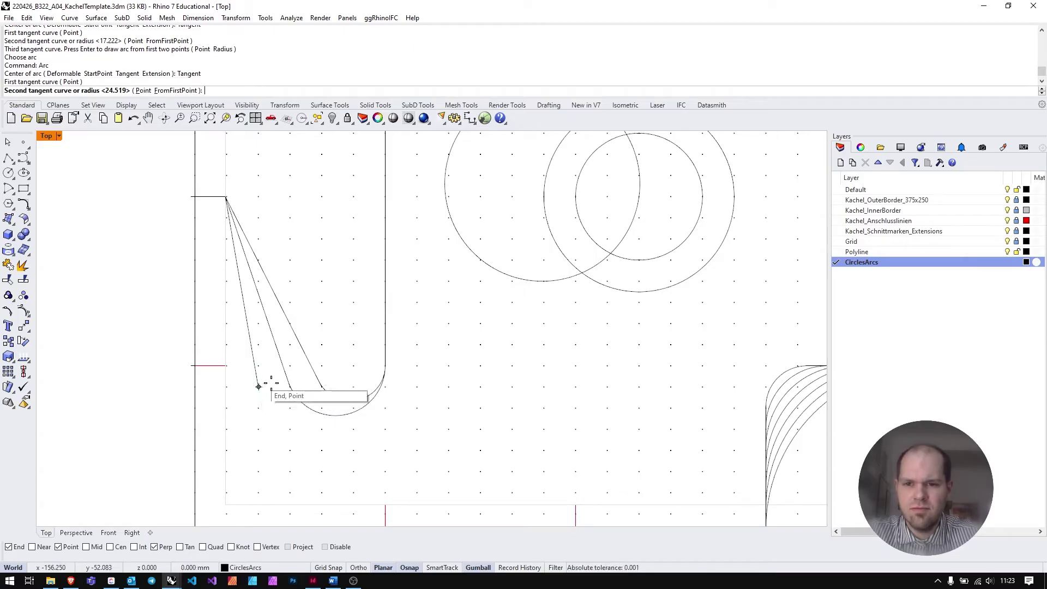
pyautogui.click(384, 364)
pyautogui.press('Return')
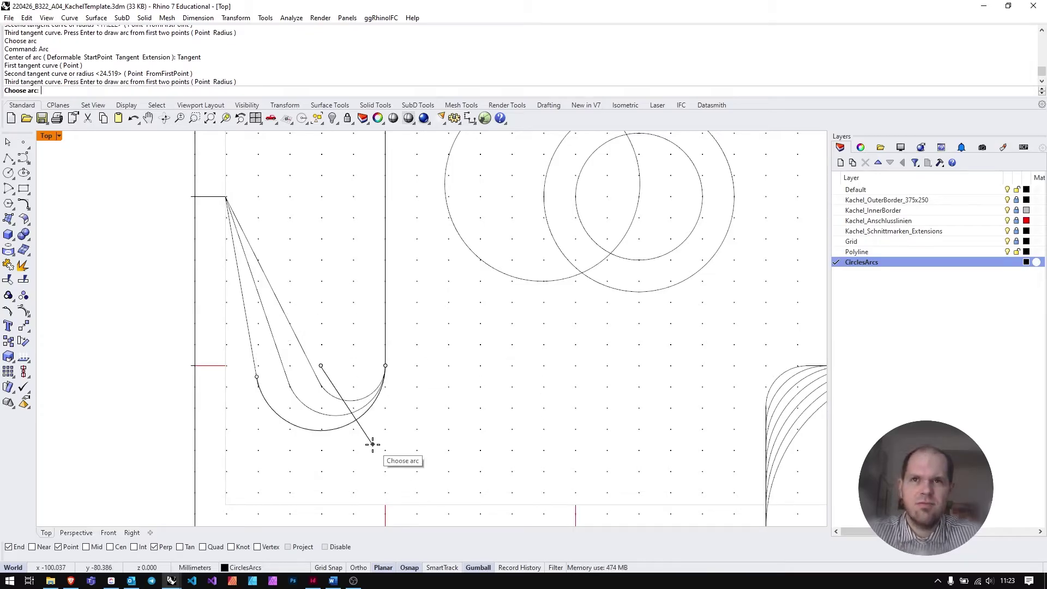
pyautogui.click(372, 445)
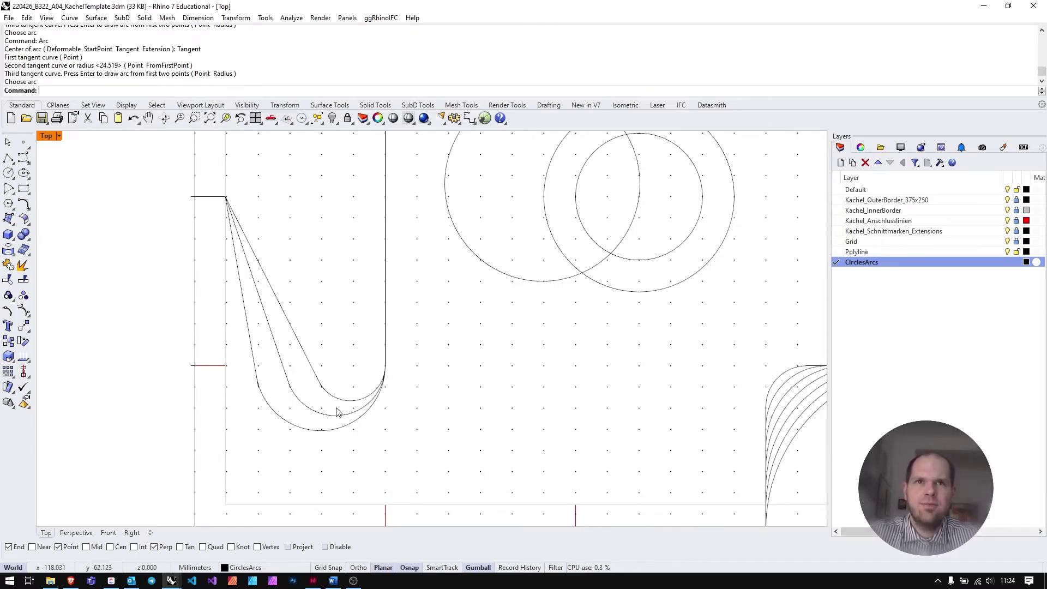
# Trim the overhanging lower ends of the three fan lines, using the three tangent arcs as cutting objects
pyautogui.moveTo(337, 412); pyautogui.dragTo(362, 396, button='right')
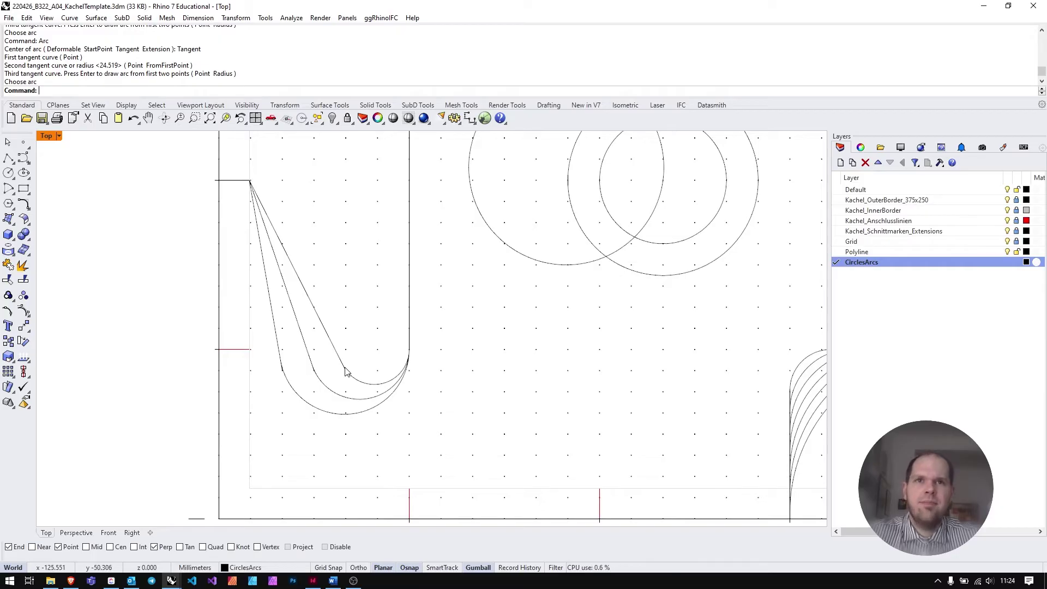
pyautogui.scroll(5, 345, 390)
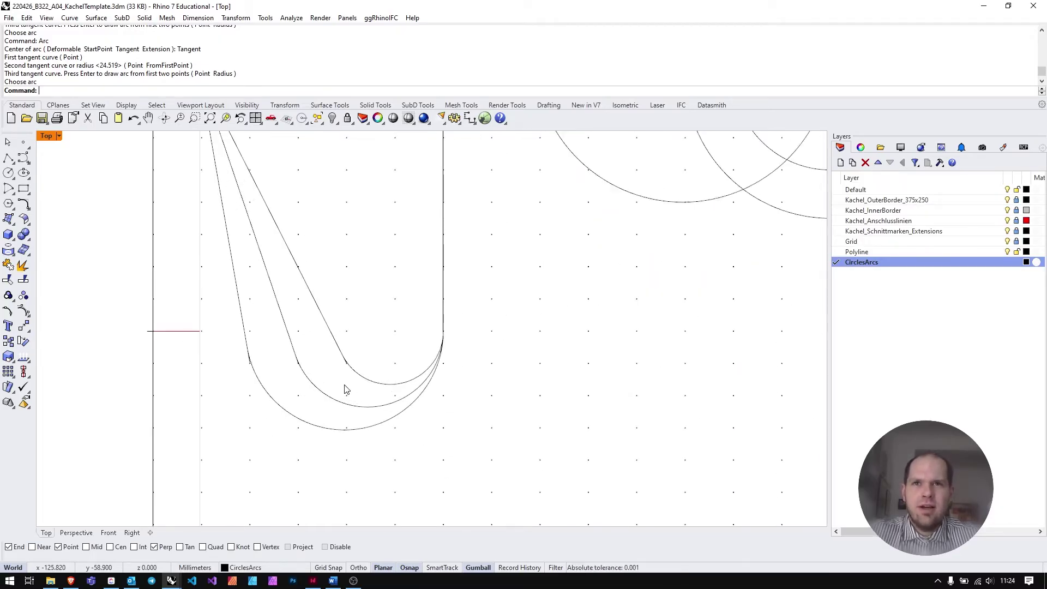
pyautogui.moveTo(355, 390); pyautogui.dragTo(398, 385, button='right')
pyautogui.scroll(2, 381, 385)
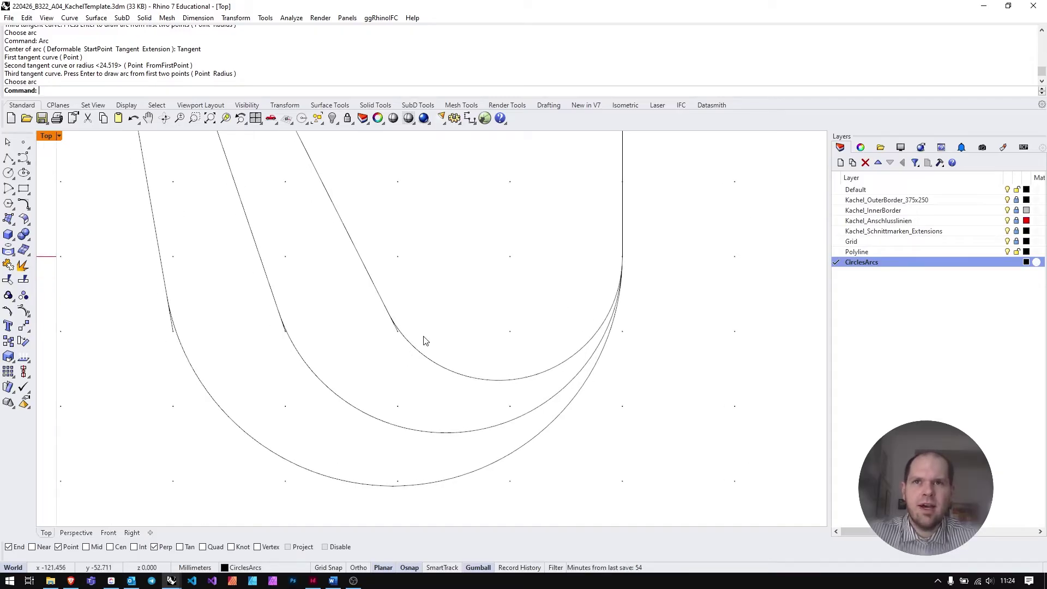
pyautogui.press('ctrl')
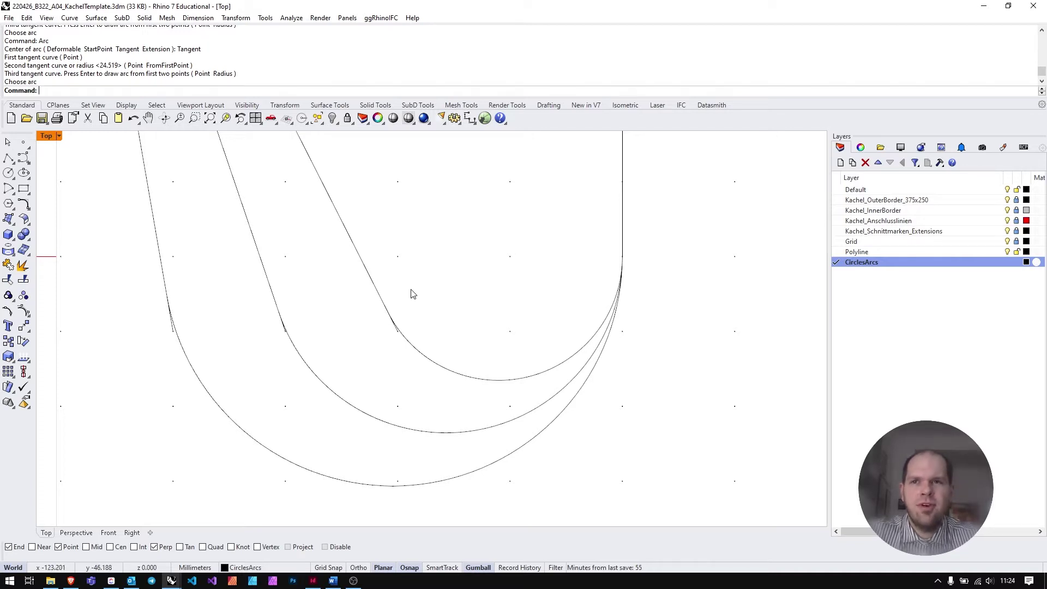
pyautogui.click(8, 281)
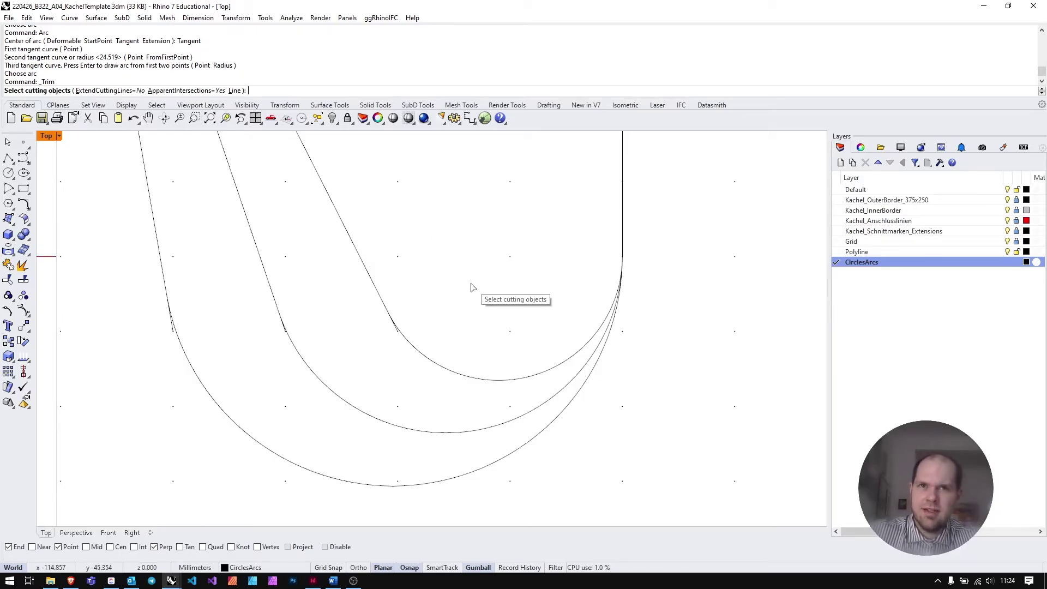
pyautogui.click(415, 350)
pyautogui.click(322, 382)
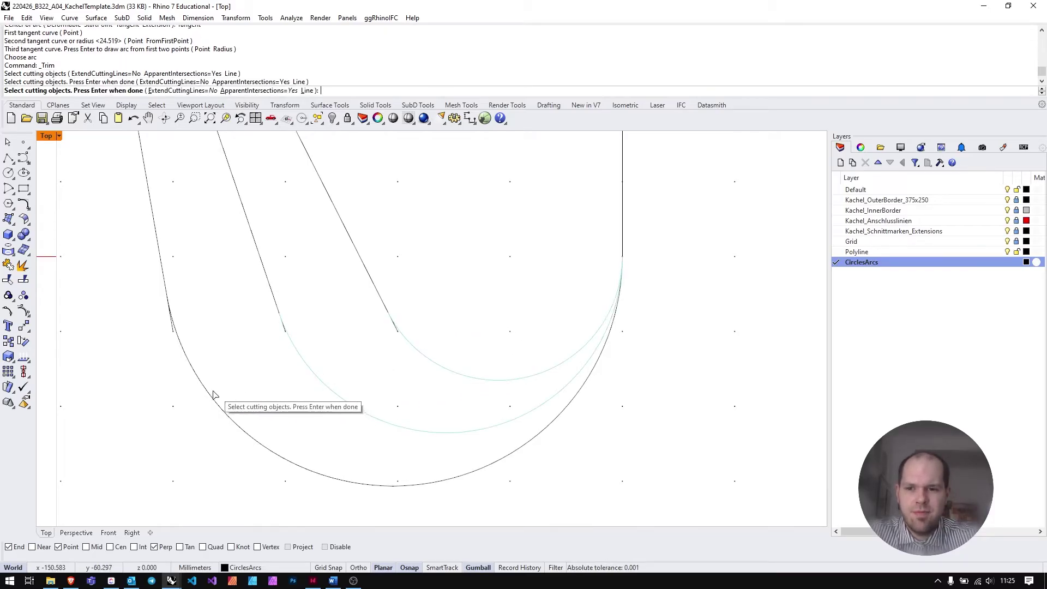
pyautogui.click(209, 396)
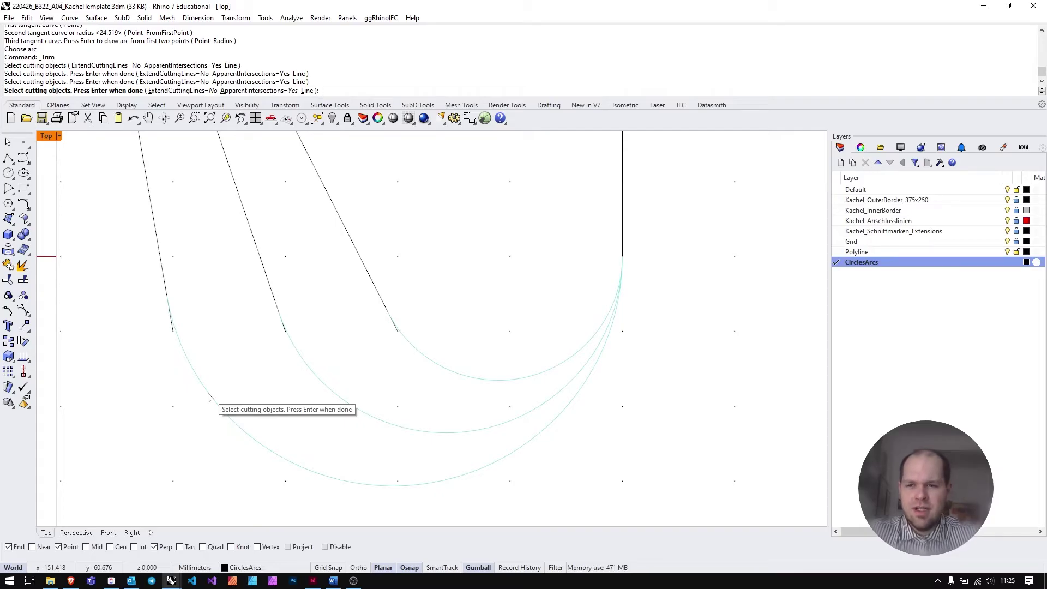
pyautogui.press('Return')
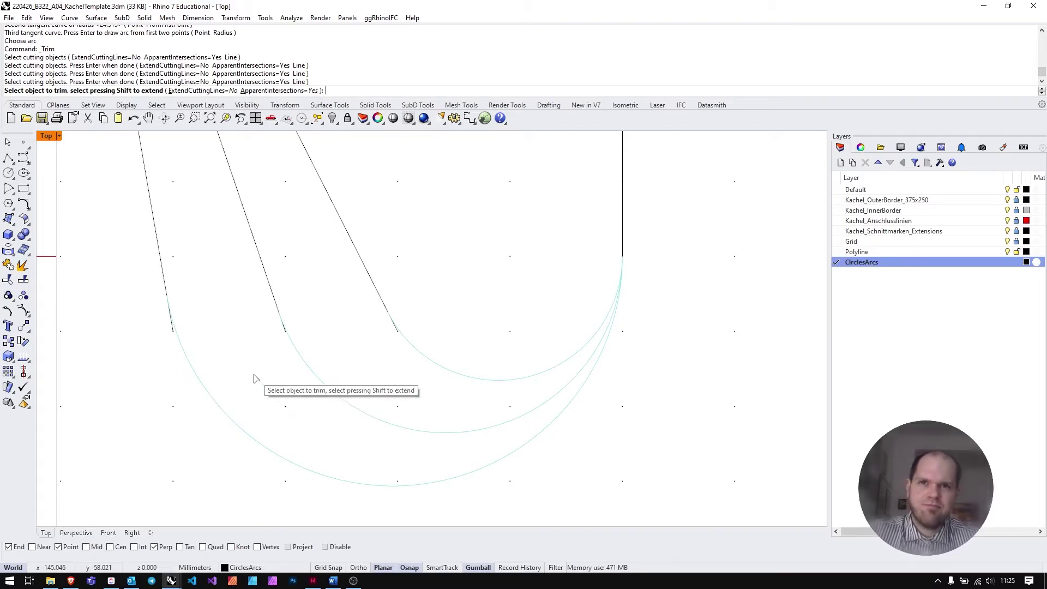
pyautogui.scroll(2, 256, 355)
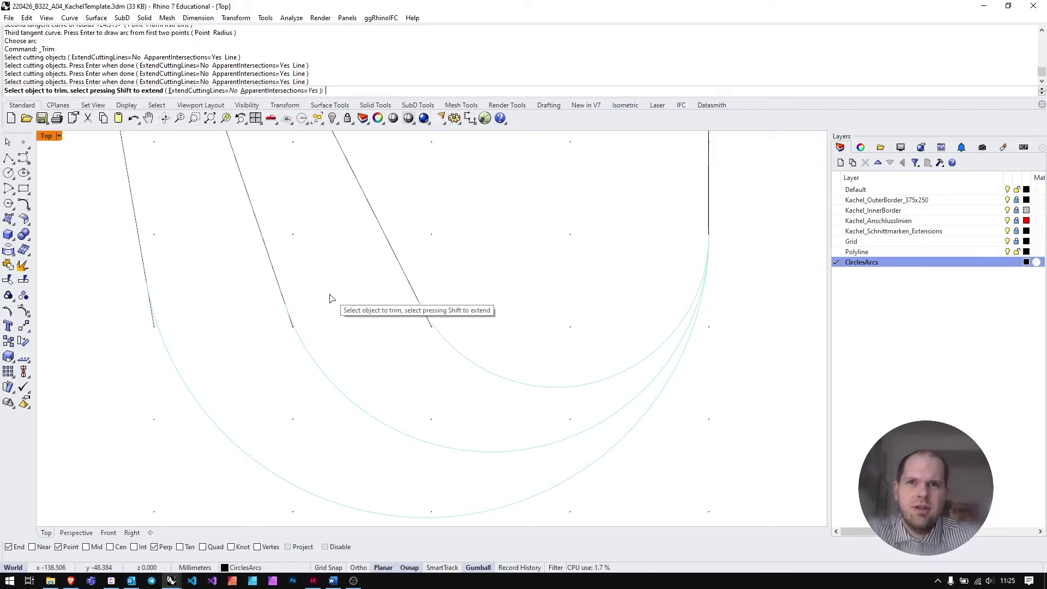
pyautogui.click(429, 331)
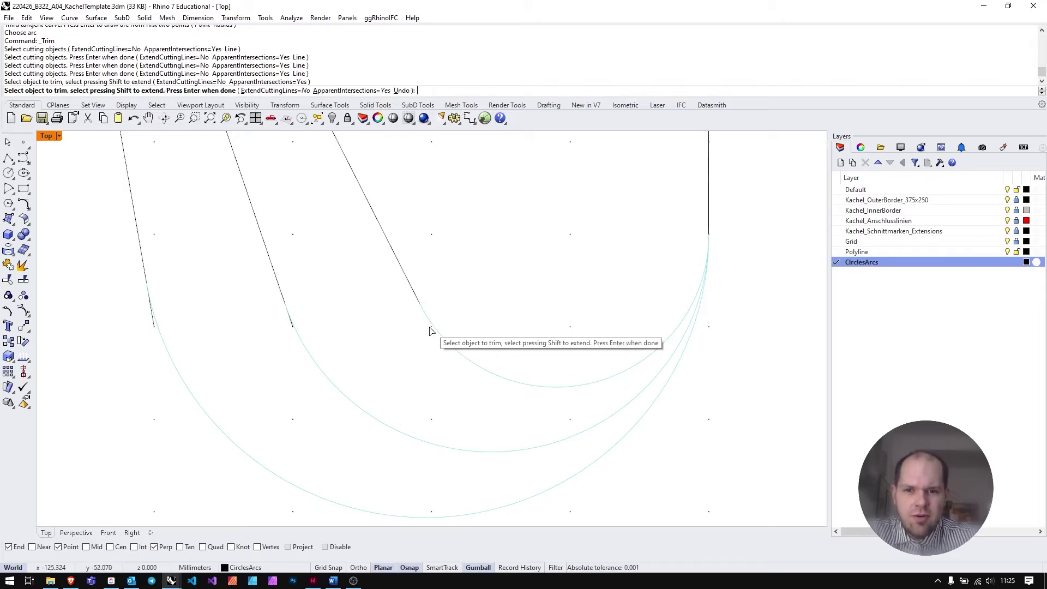
pyautogui.click(290, 329)
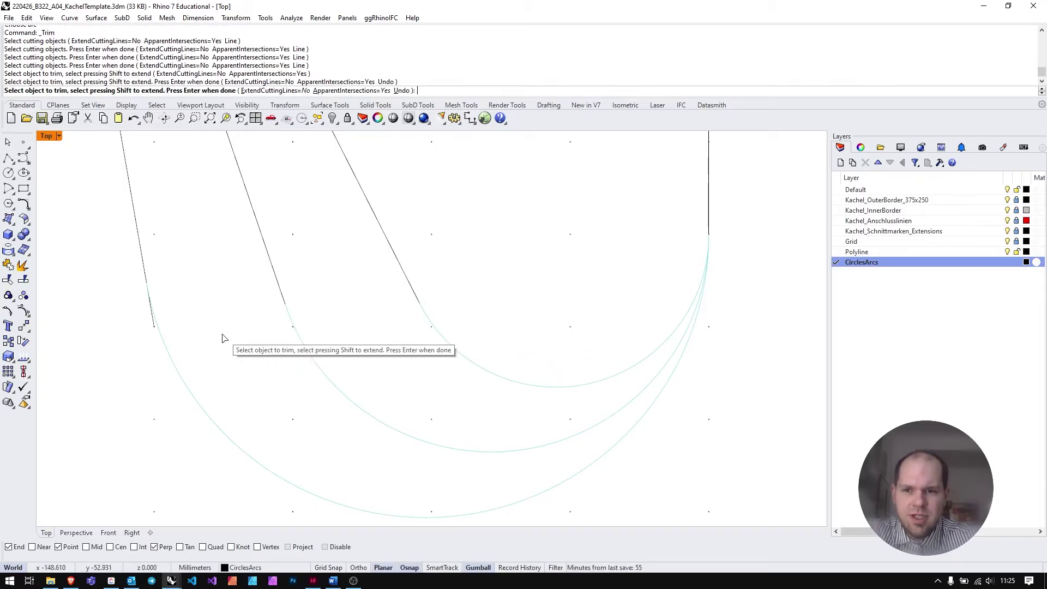
pyautogui.click(153, 326)
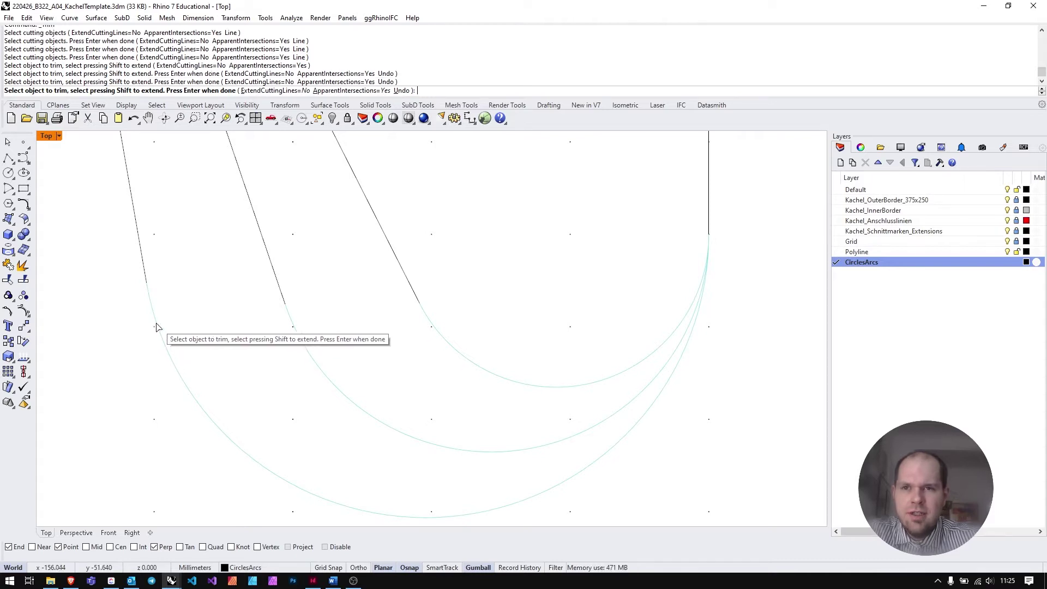
pyautogui.press('Return')
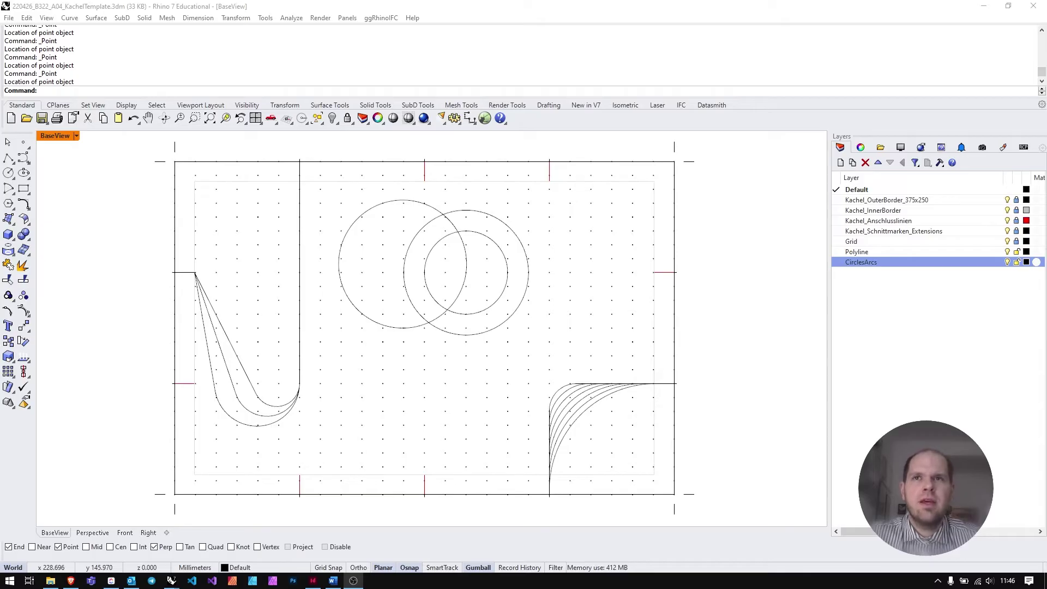
# Create a layer named RefrencePoints, colour it Magenta and make it the current layer
pyautogui.click(840, 164)
pyautogui.write('Refren')
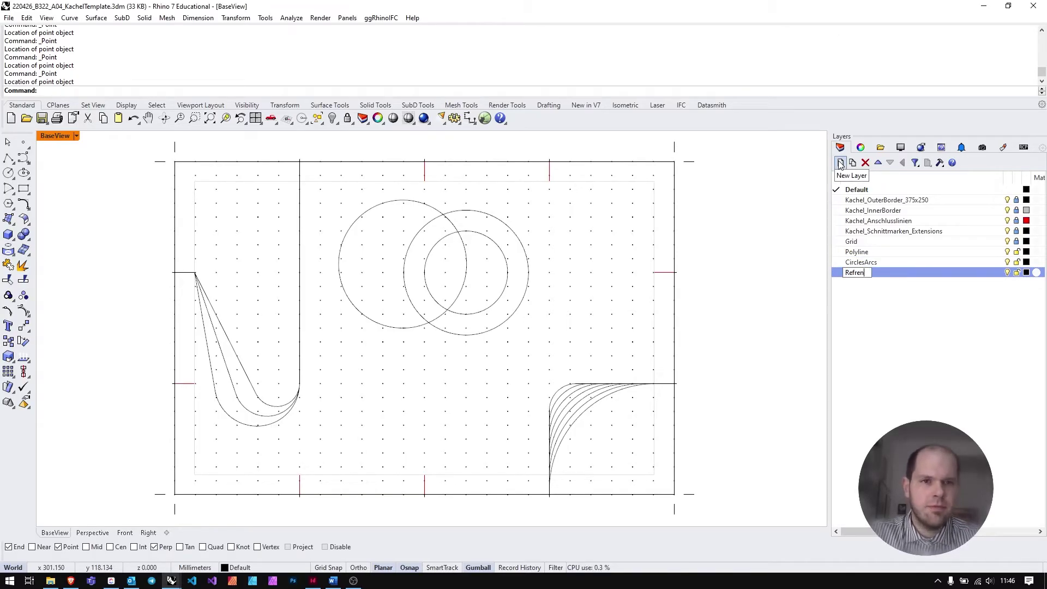
pyautogui.write('cePoints')
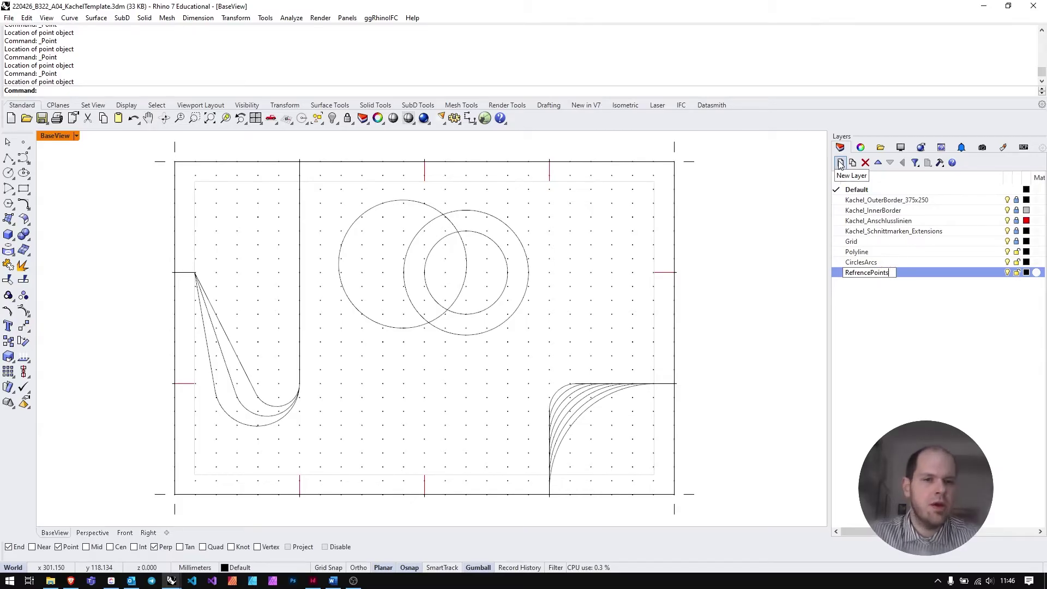
pyautogui.press('Return')
pyautogui.click(1026, 273)
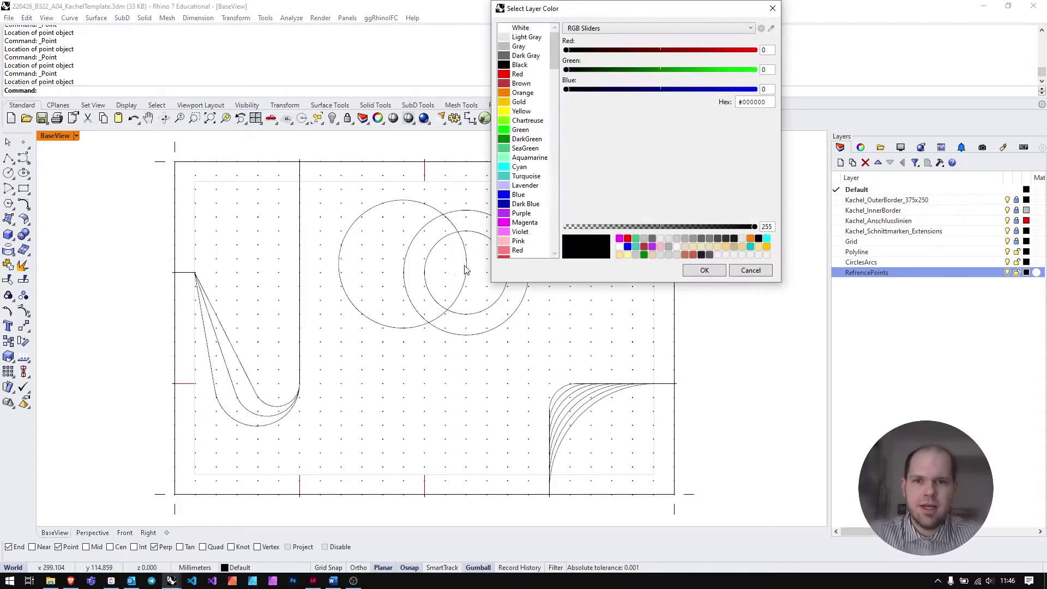
pyautogui.click(524, 223)
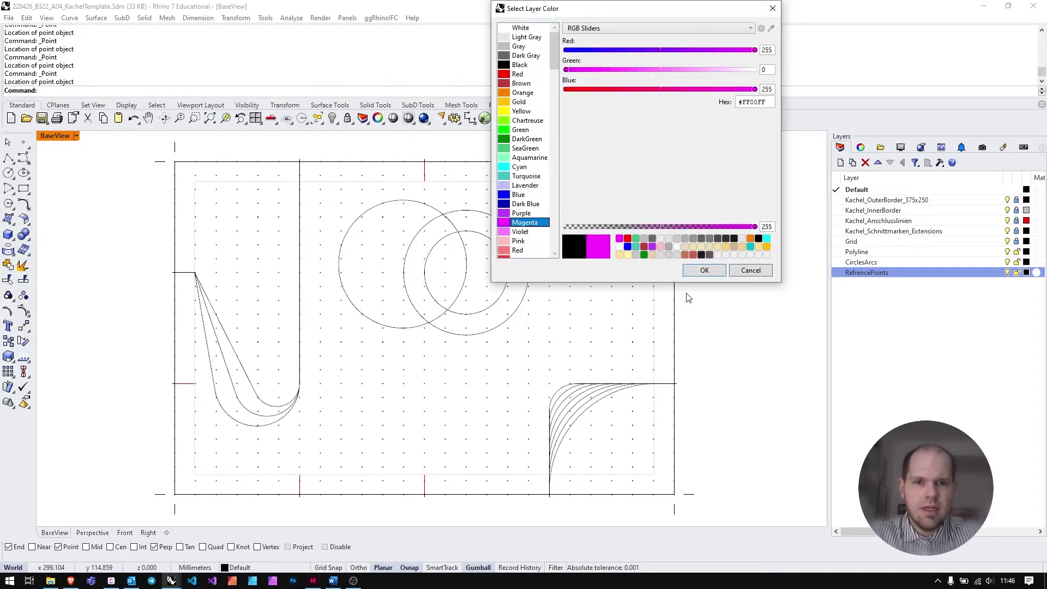
pyautogui.click(704, 270)
pyautogui.click(837, 273)
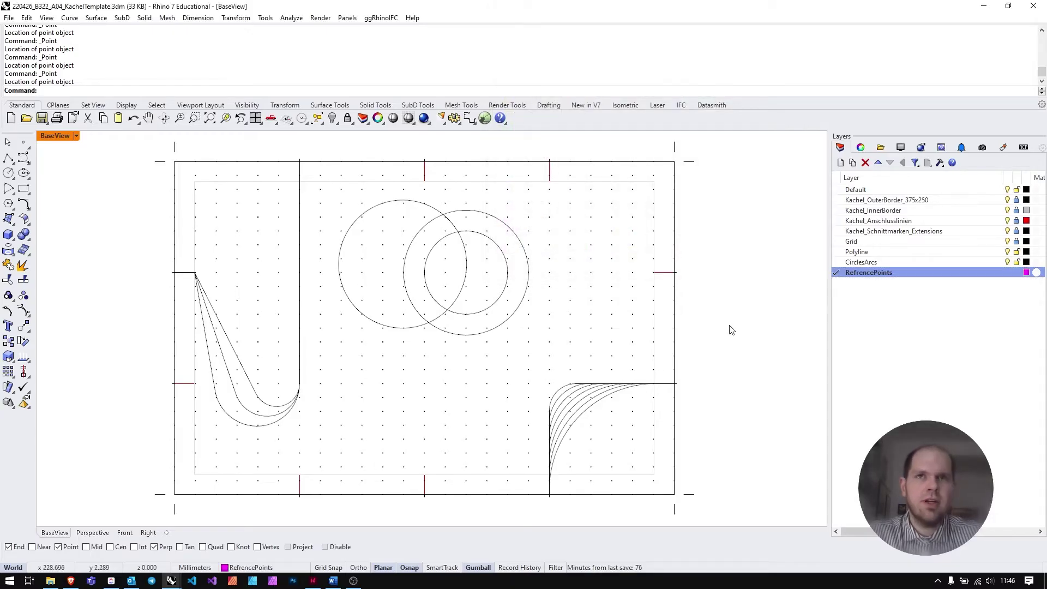
# Place nine points in a descending staircase on the grid, from the outer border's upper right mark to its bottom middle mark
pyautogui.click(24, 144)
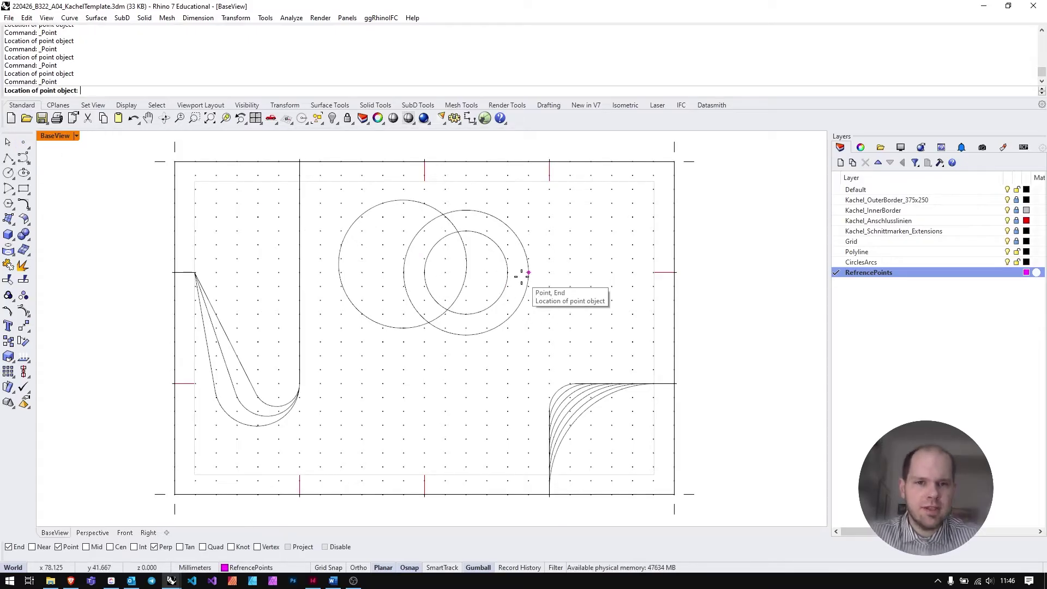
pyautogui.click(674, 273)
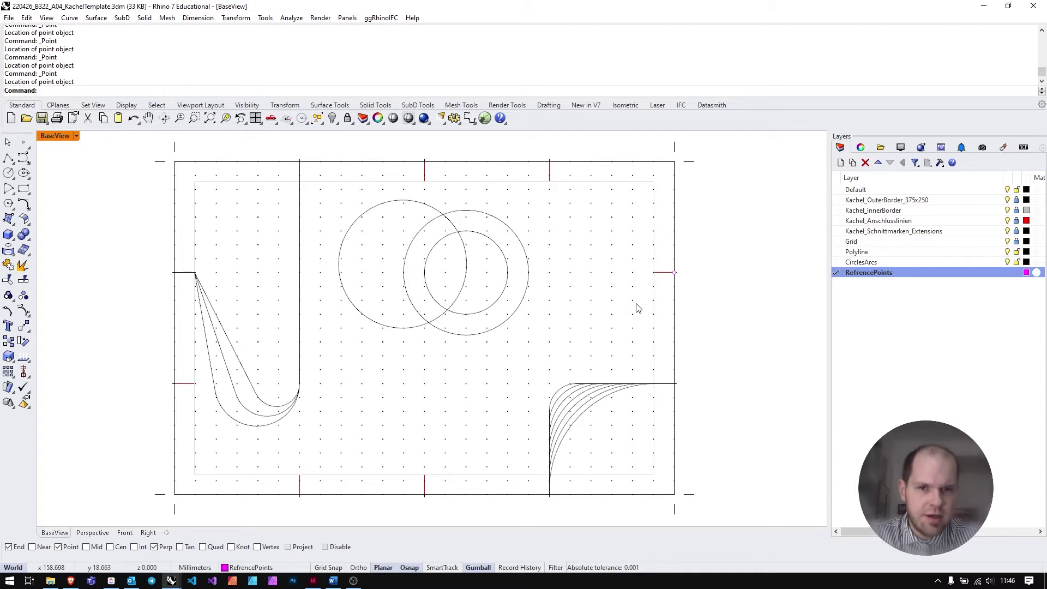
pyautogui.press('Return')
pyautogui.click(615, 281)
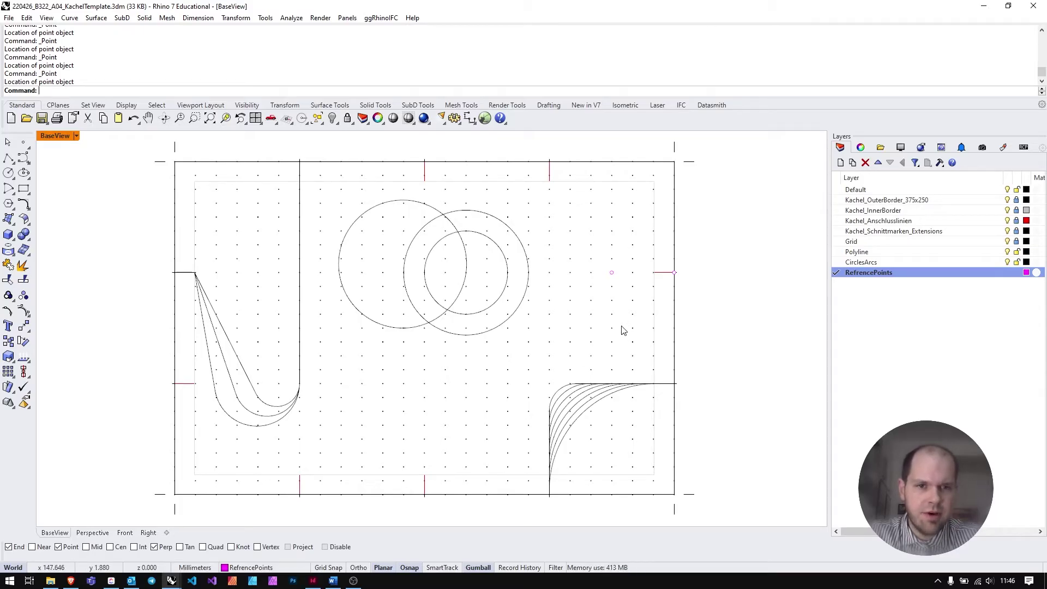
pyautogui.press('Return')
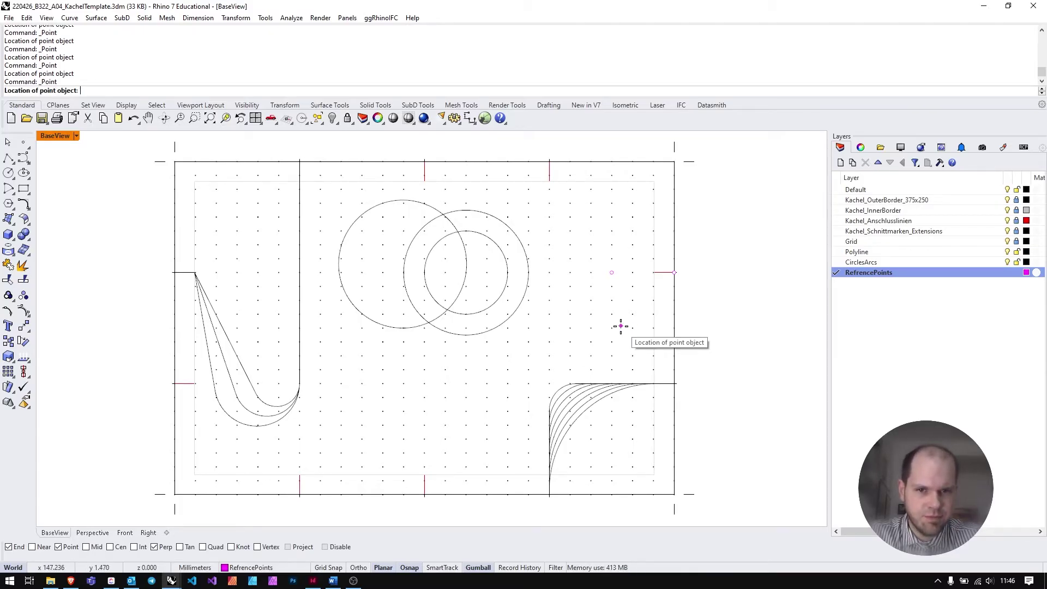
pyautogui.click(610, 329)
pyautogui.press('Return')
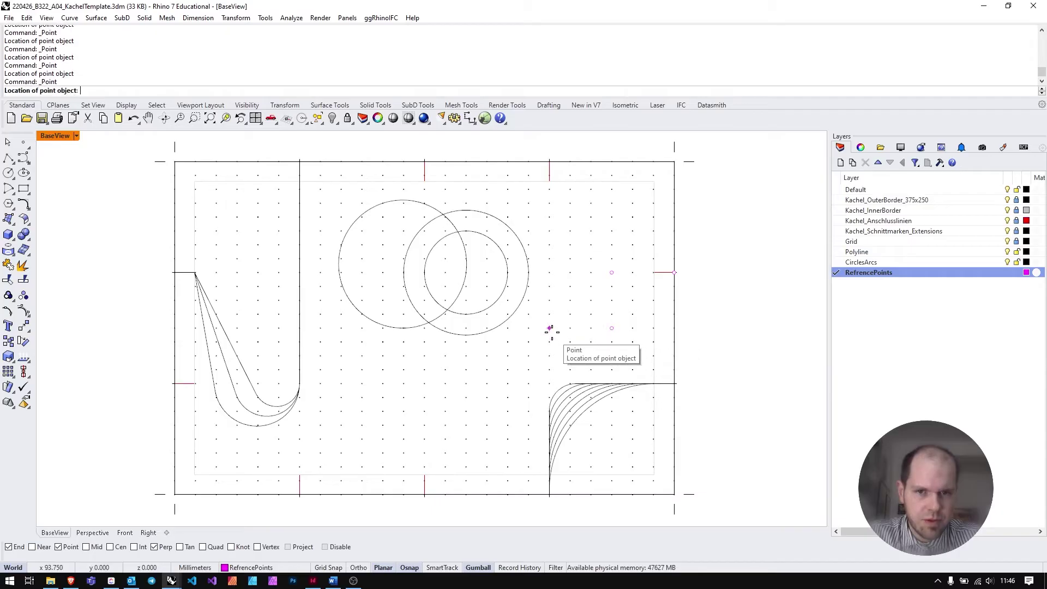
pyautogui.click(550, 328)
pyautogui.press('Return')
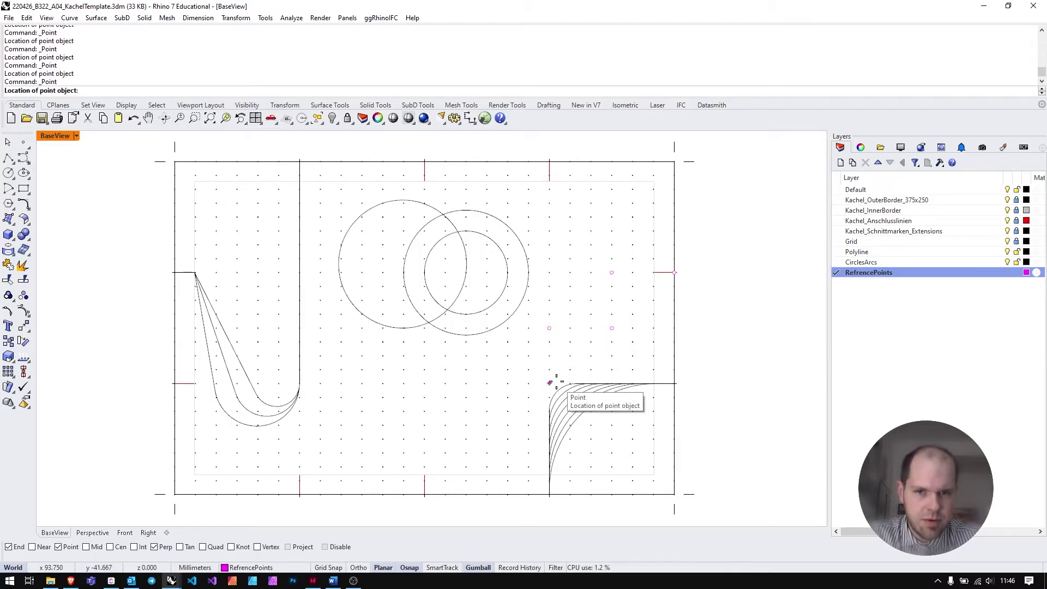
pyautogui.click(551, 382)
pyautogui.press('Return')
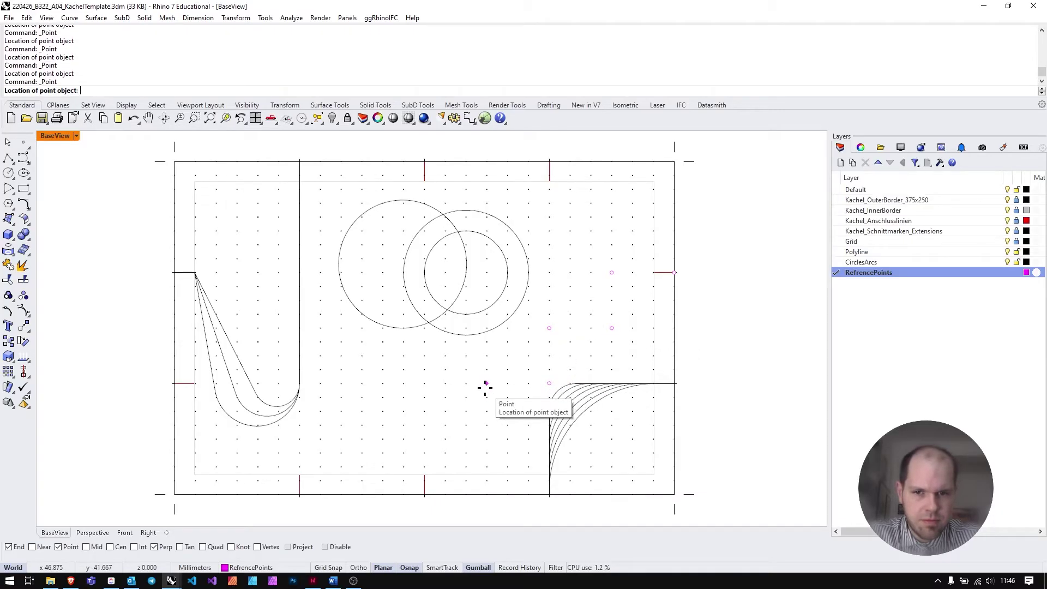
pyautogui.click(486, 385)
pyautogui.press('Return')
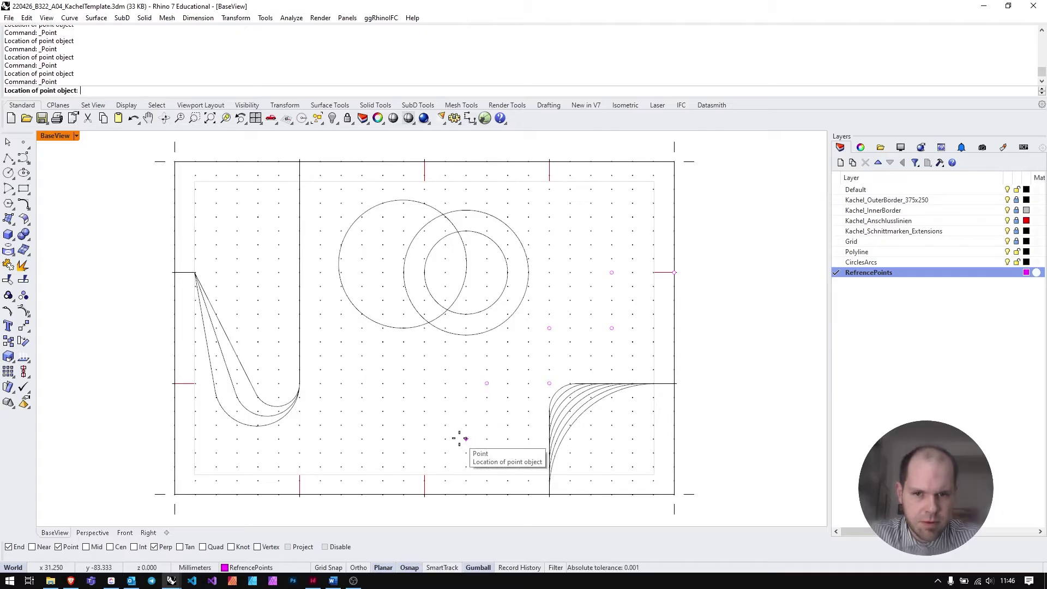
pyautogui.click(488, 439)
pyautogui.press('Return')
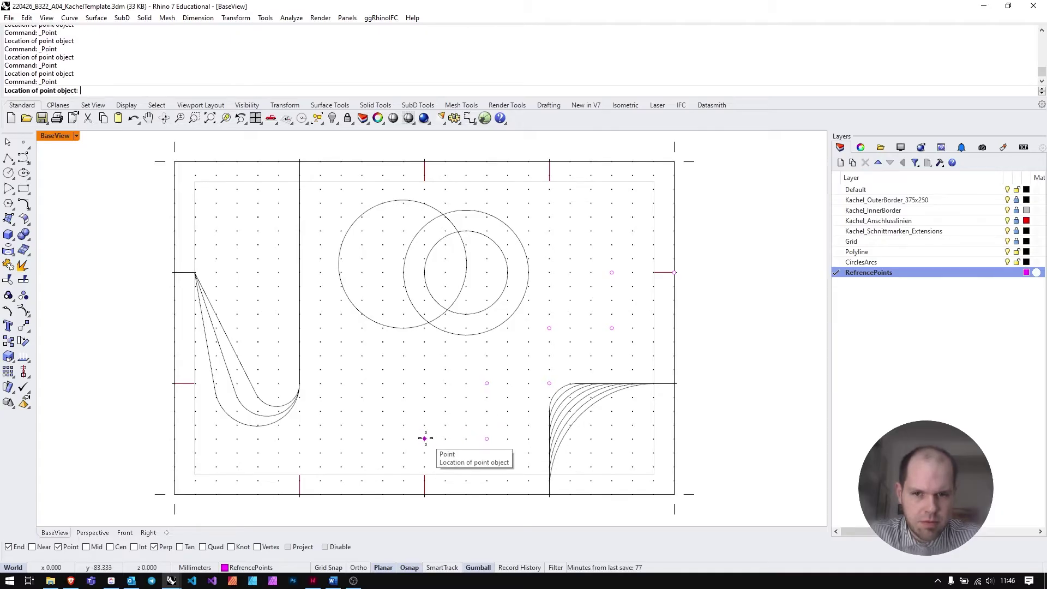
pyautogui.click(426, 438)
pyautogui.press('Return')
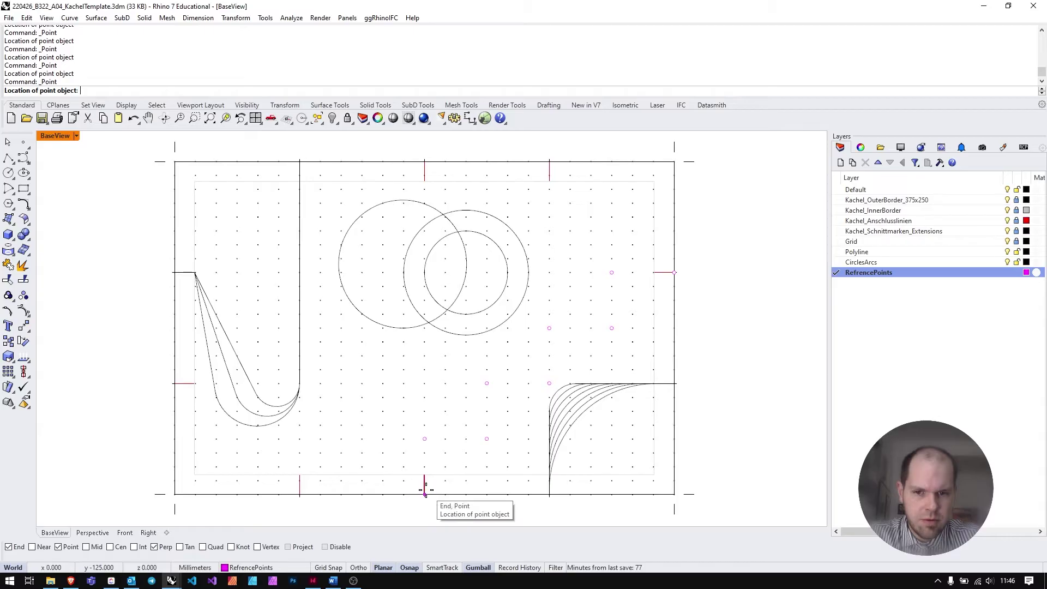
pyautogui.click(426, 493)
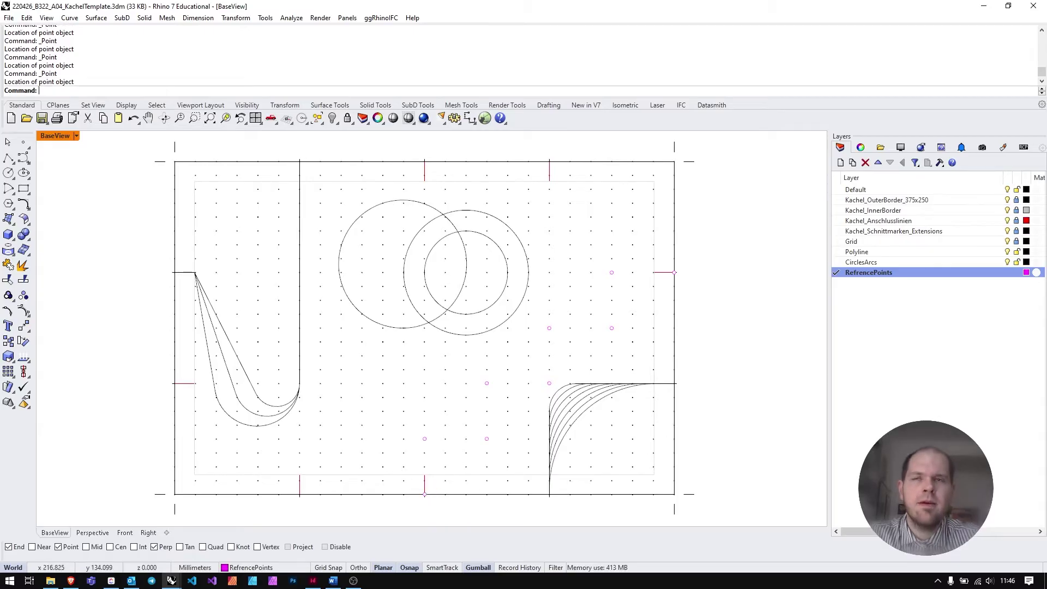
# Create a layer named ControlPointCurve3 and make it the current layer
pyautogui.click(840, 164)
pyautogui.write('ControlPointCurve')
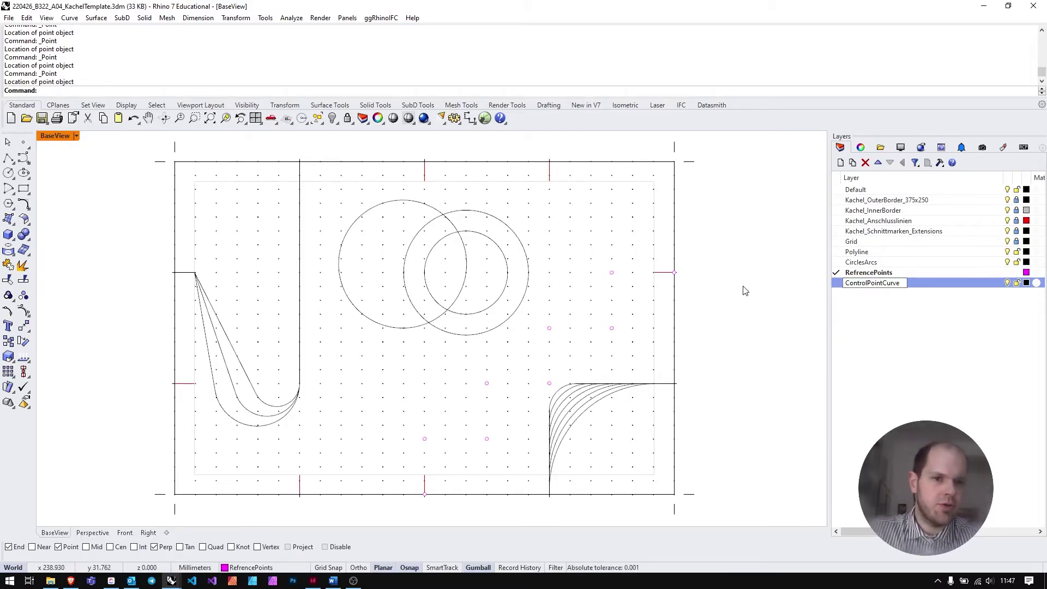
pyautogui.write('3')
pyautogui.press('Return')
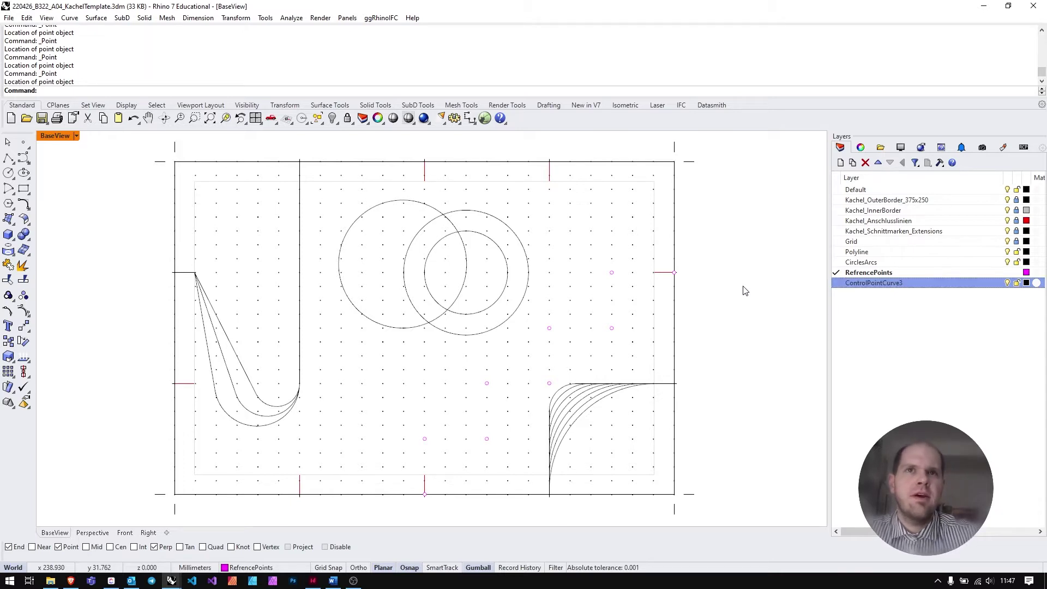
pyautogui.click(837, 284)
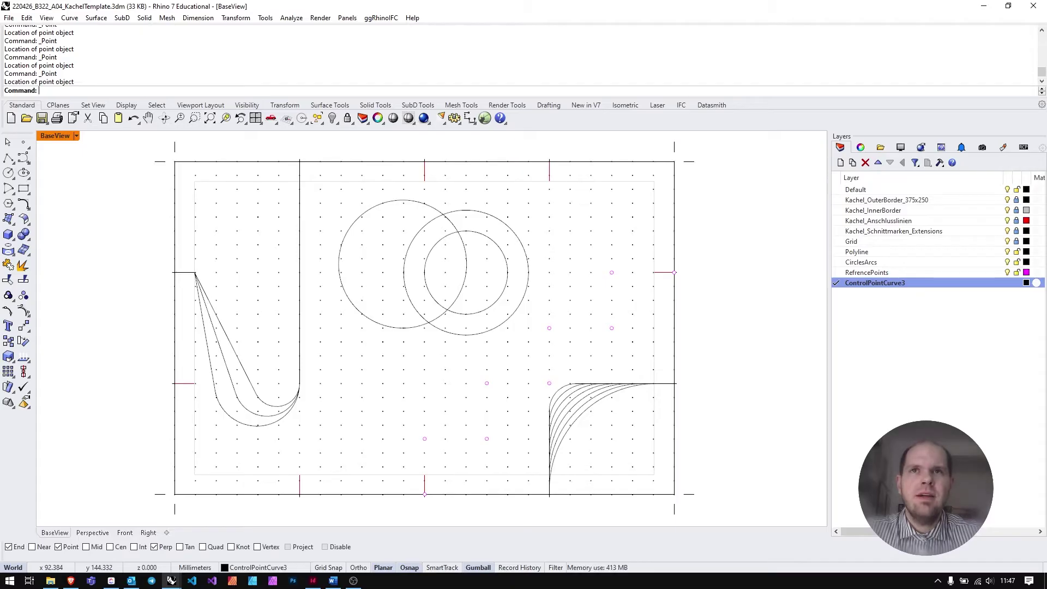
# Draw a degree 3 control point curve using the nine staircase reference points in order, from the right border mark to the bottom middle mark
pyautogui.click(24, 158)
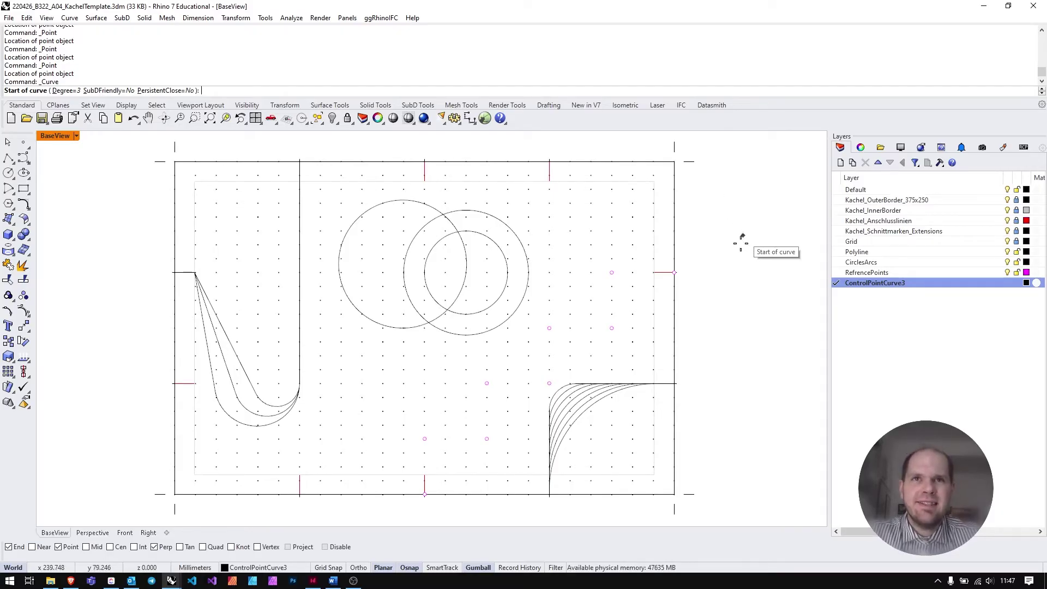
pyautogui.click(672, 273)
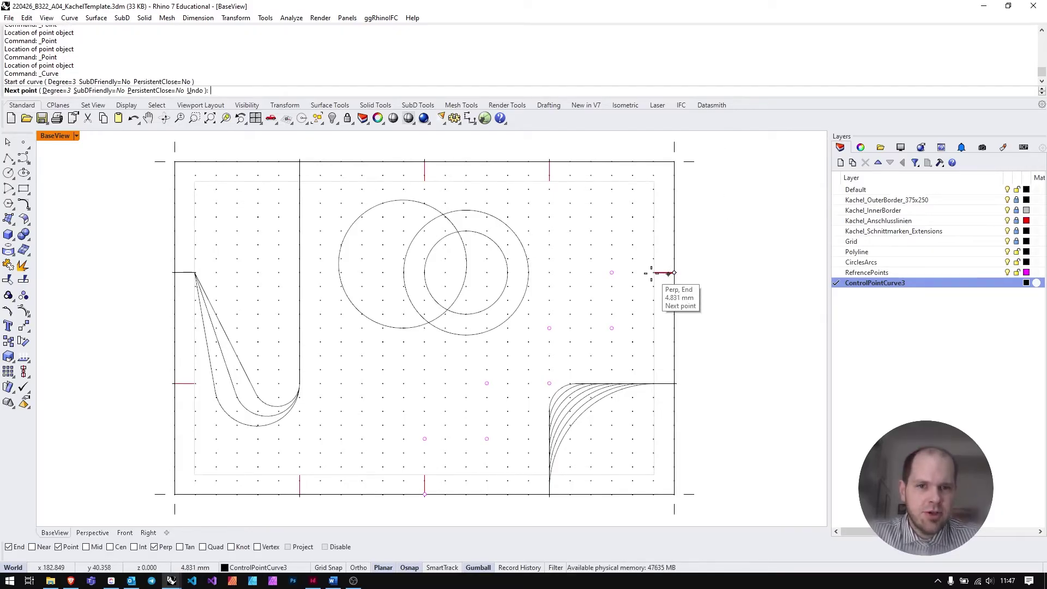
pyautogui.click(613, 272)
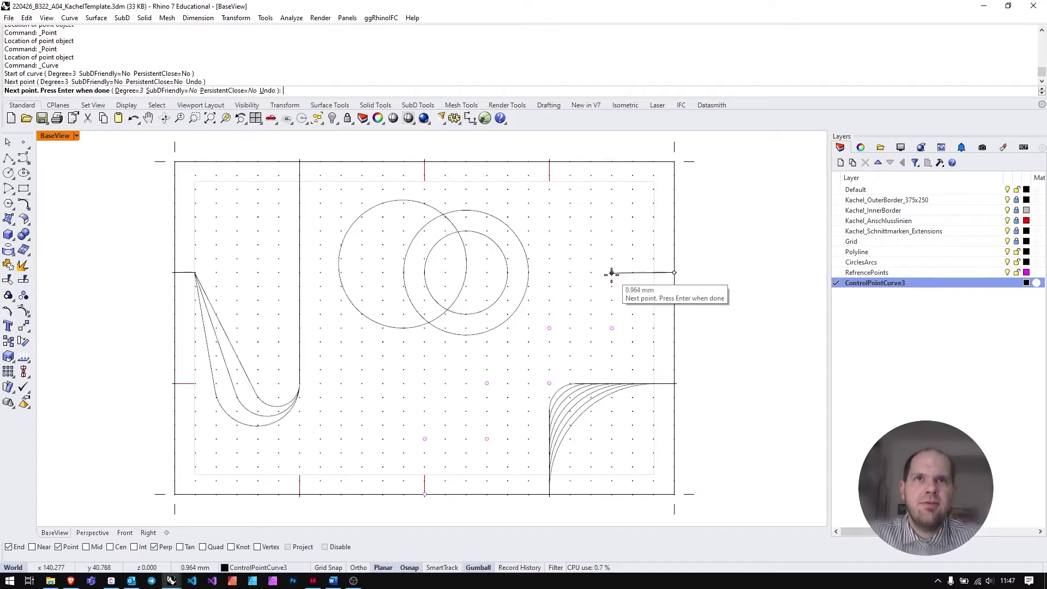
pyautogui.click(612, 328)
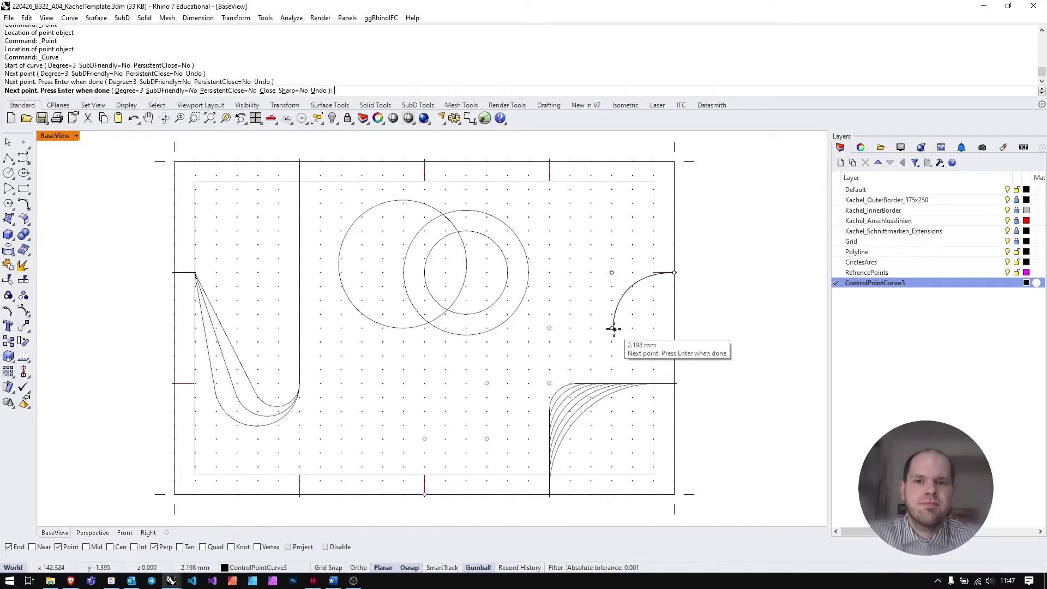
pyautogui.click(550, 328)
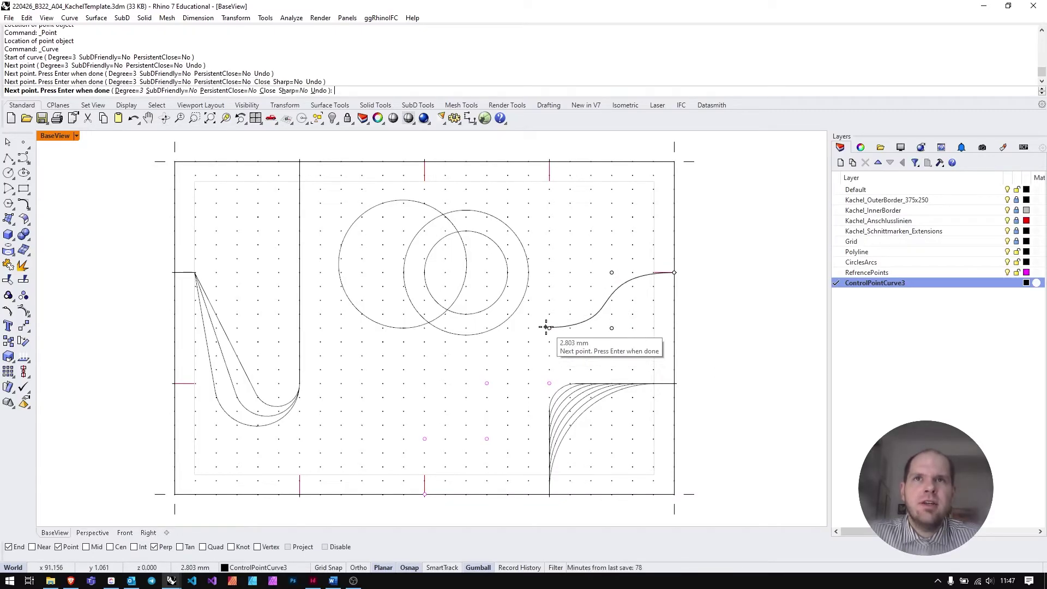
pyautogui.click(549, 383)
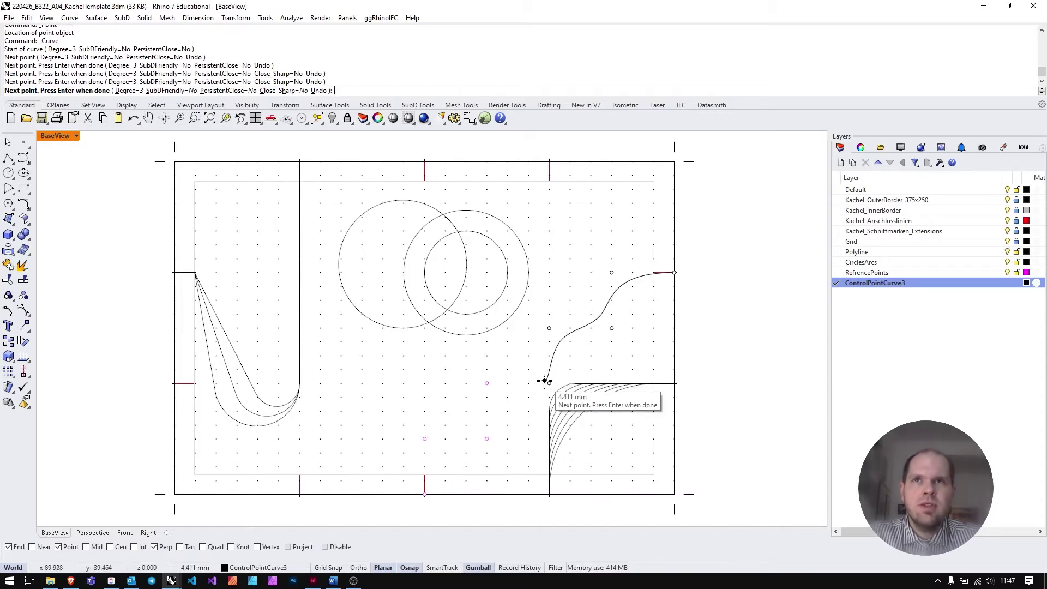
pyautogui.click(487, 383)
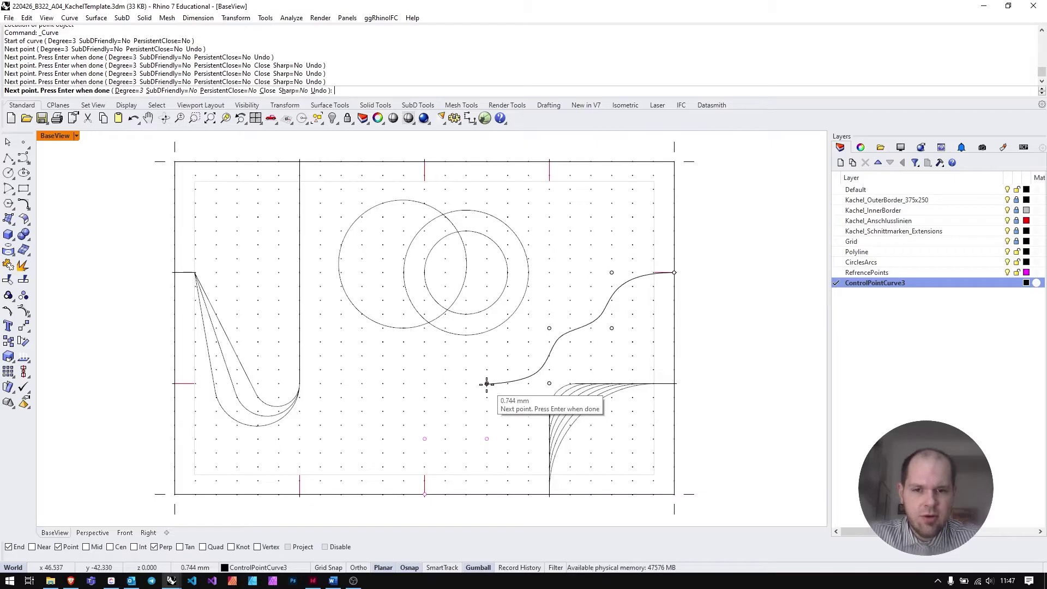
pyautogui.click(486, 438)
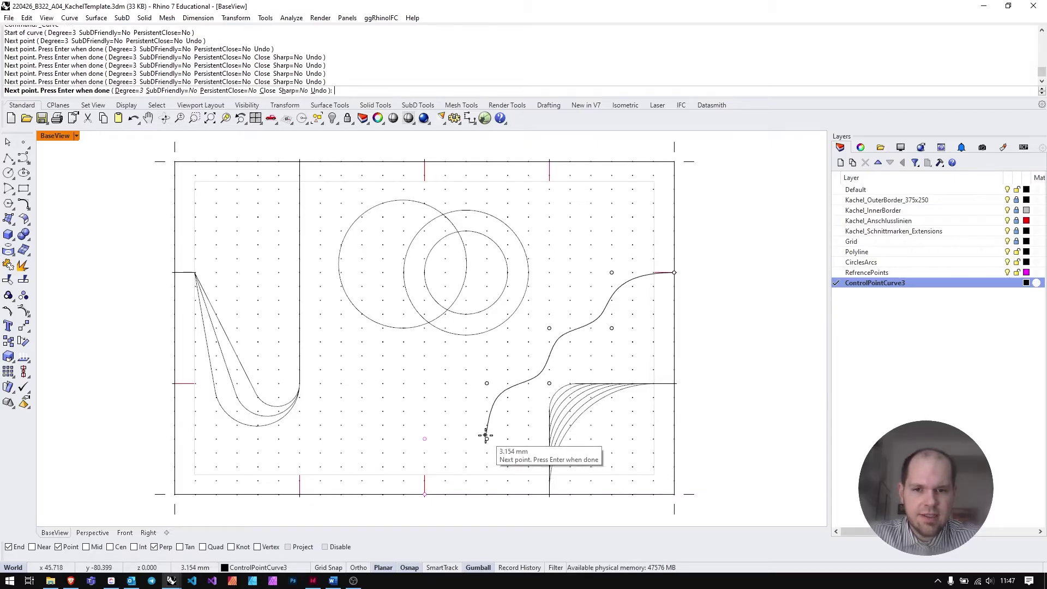
pyautogui.click(424, 439)
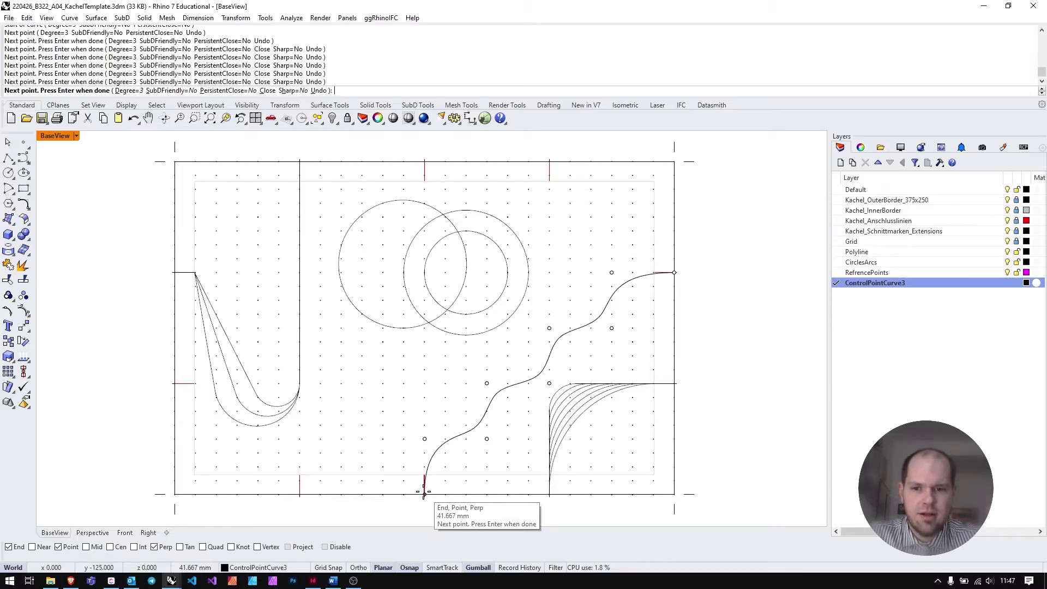
pyautogui.click(424, 494)
pyautogui.press('Return')
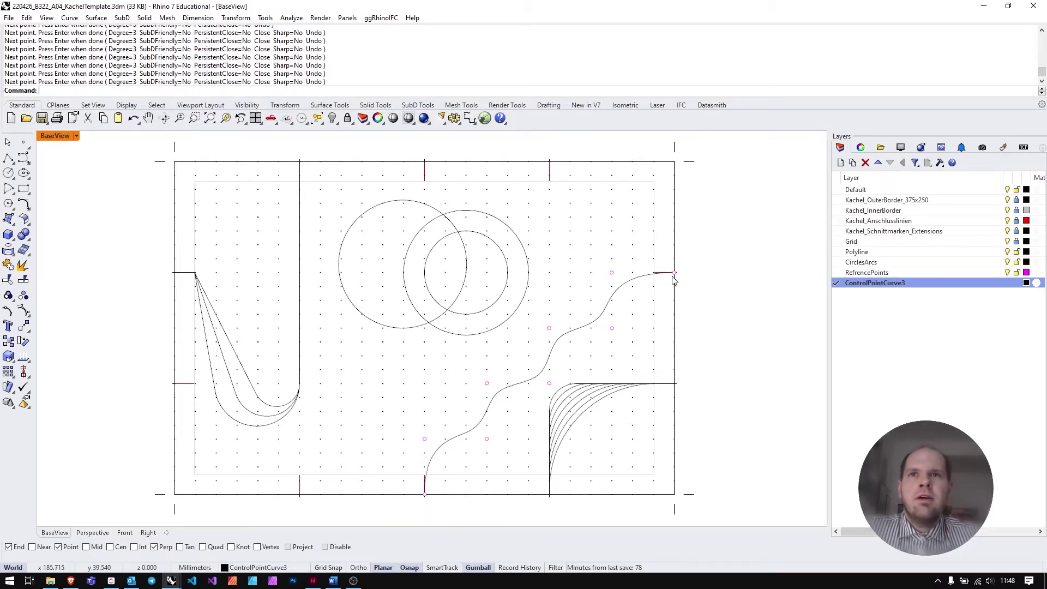
# Select the new curve and move its second control point freely off its reference point to try out the shape
pyautogui.click(597, 326)
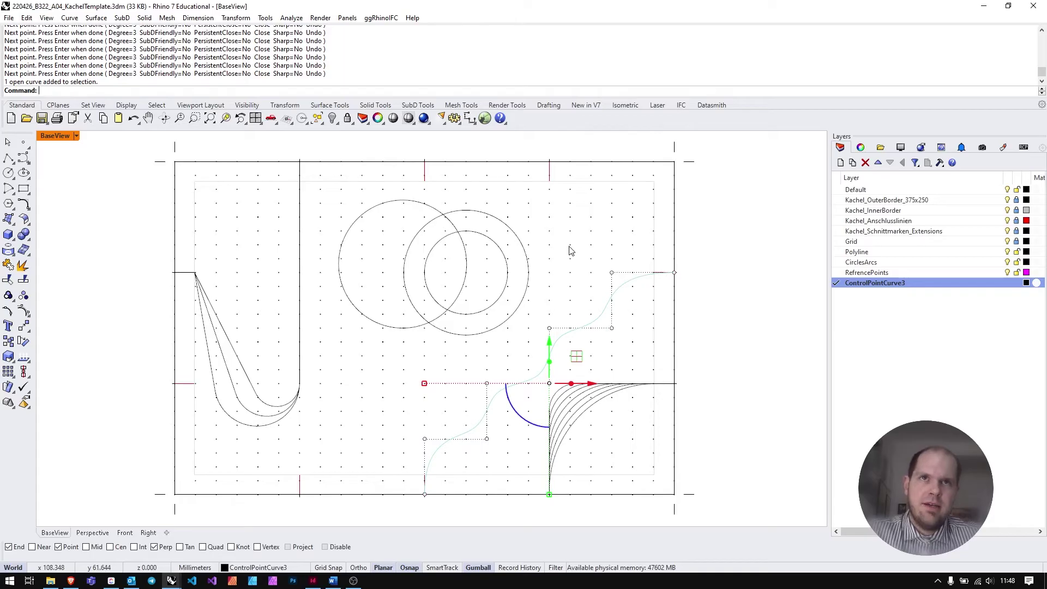
pyautogui.click(612, 273)
pyautogui.click(641, 303)
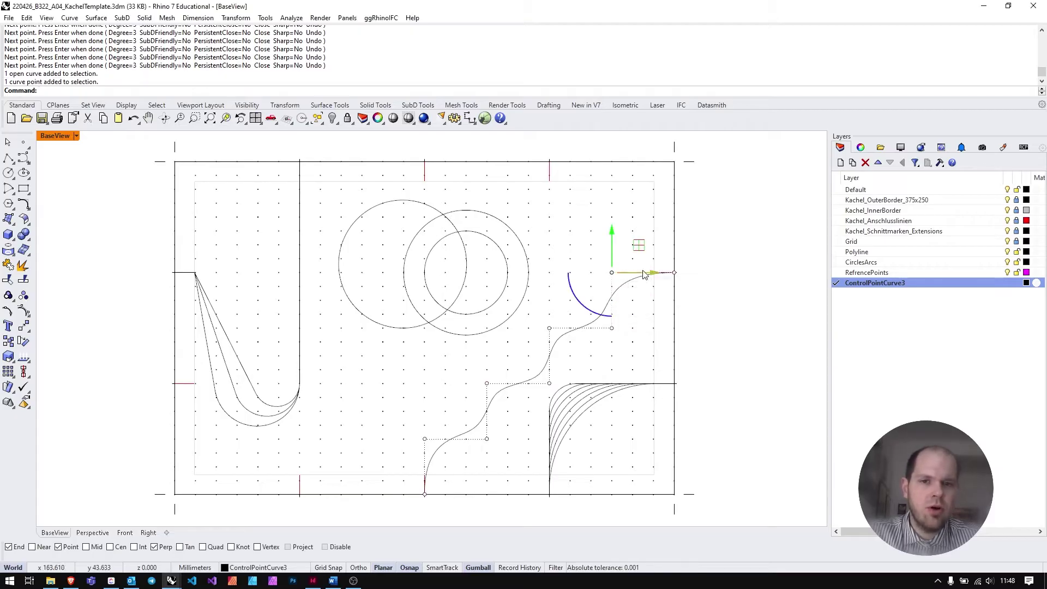
pyautogui.moveTo(641, 250); pyautogui.dragTo(598, 210)
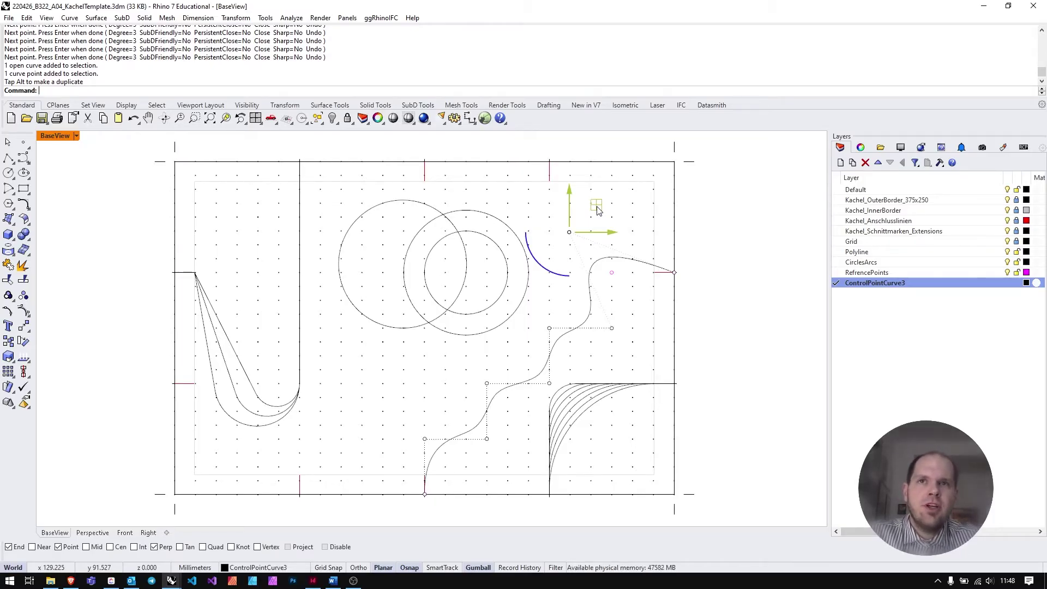
pyautogui.moveTo(597, 209); pyautogui.dragTo(630, 260)
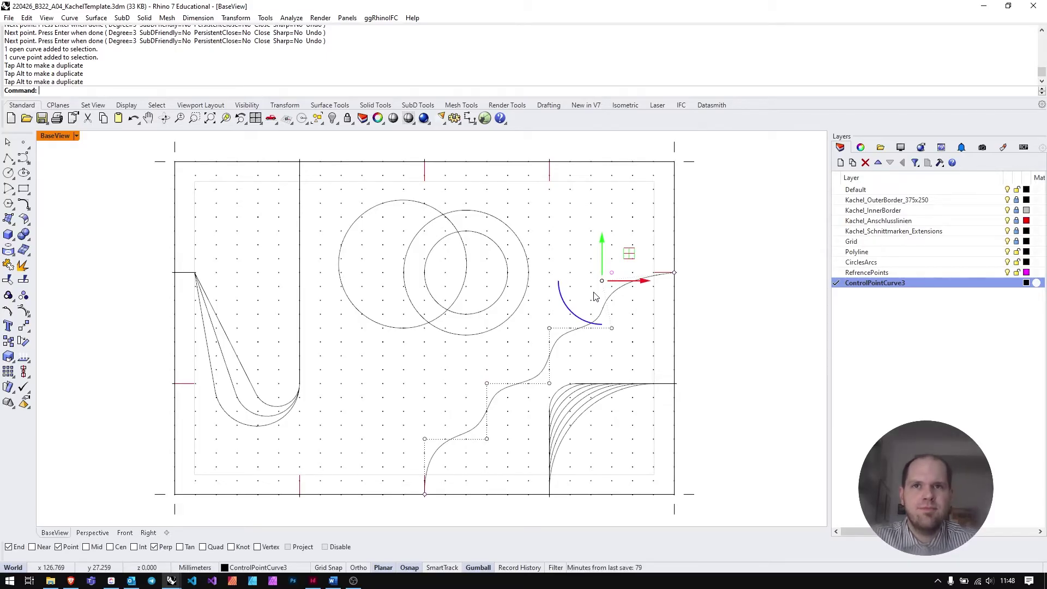
pyautogui.click(731, 327)
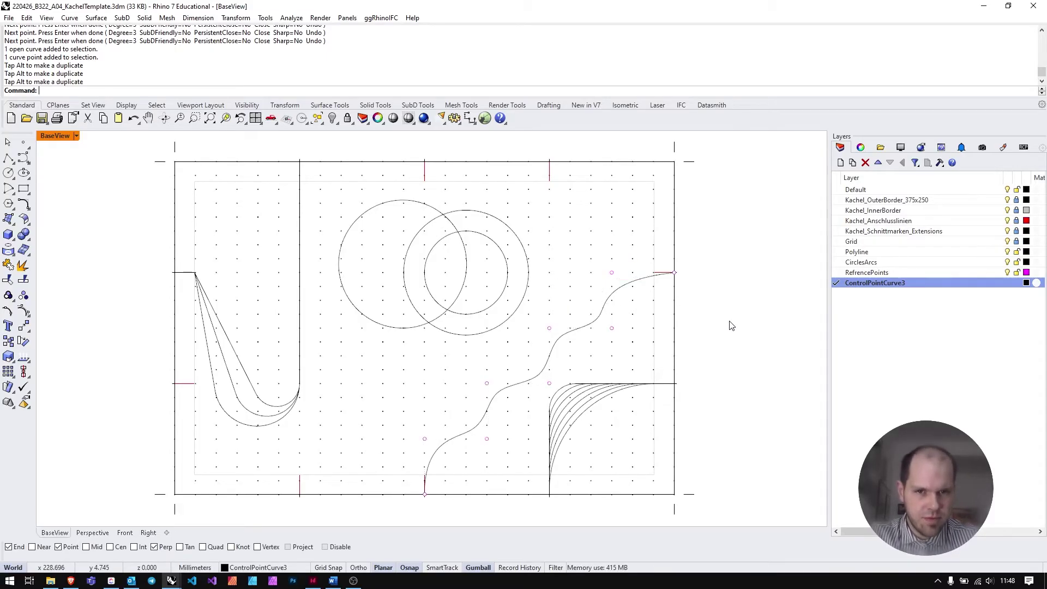
# Undo all moves of the curve's second control point and clear the selection
pyautogui.hotkey('ctrl', 'z')
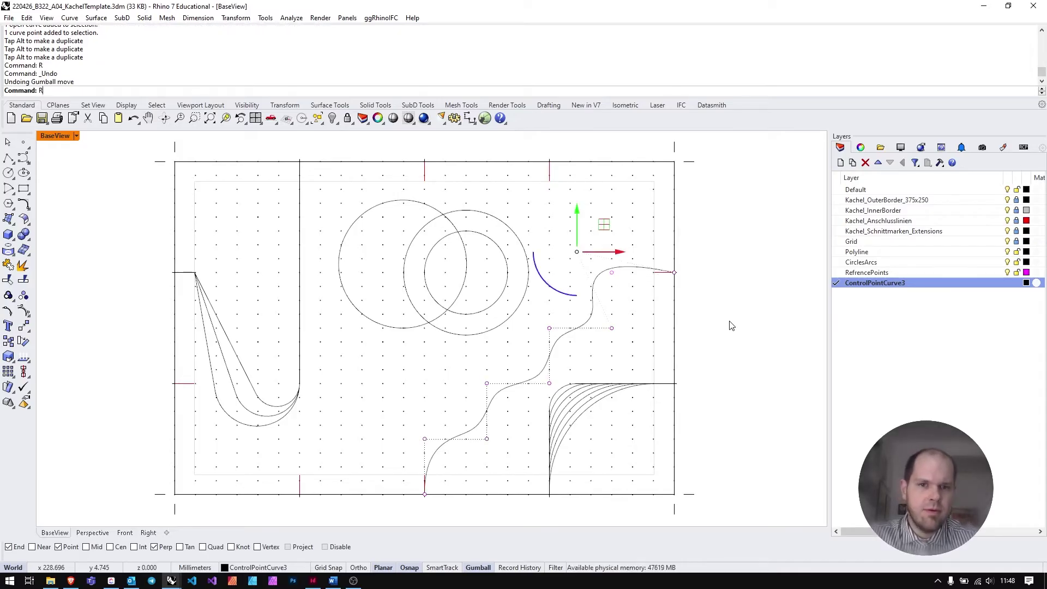
pyautogui.hotkey('ctrl', 'z')
pyautogui.hotkey('ctrl', 'z')
pyautogui.click(731, 326)
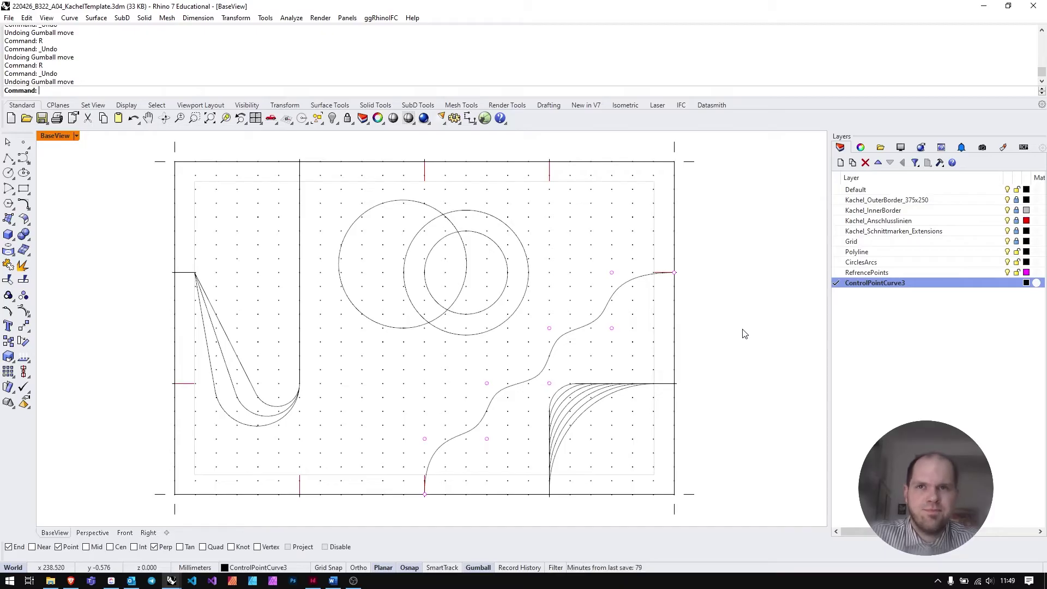
# Create a layer named ControlPointCurve2, colour it SeaGreen and make it the current layer
pyautogui.click(922, 402)
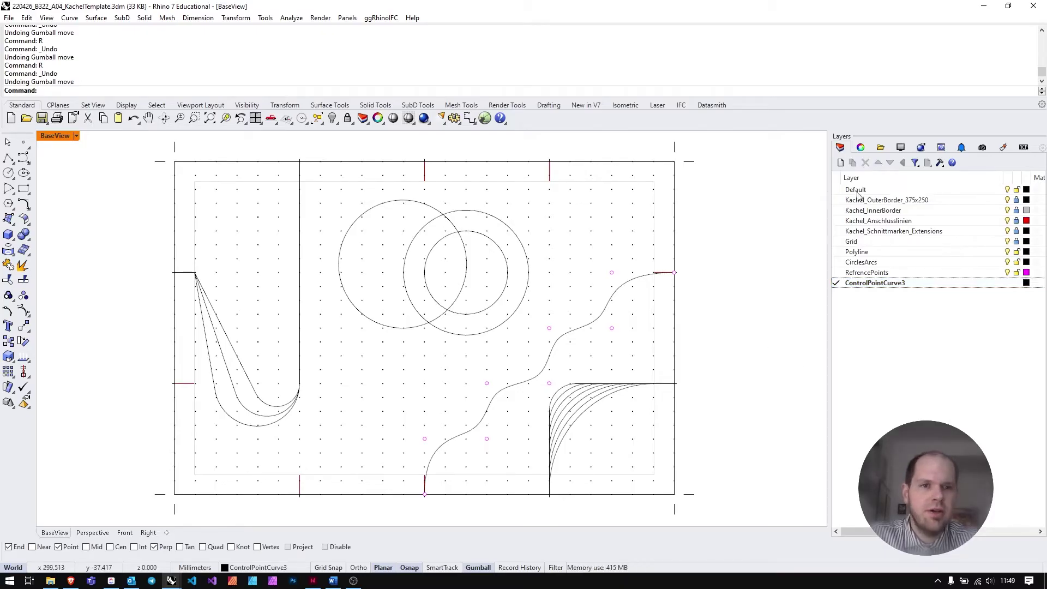
pyautogui.click(840, 163)
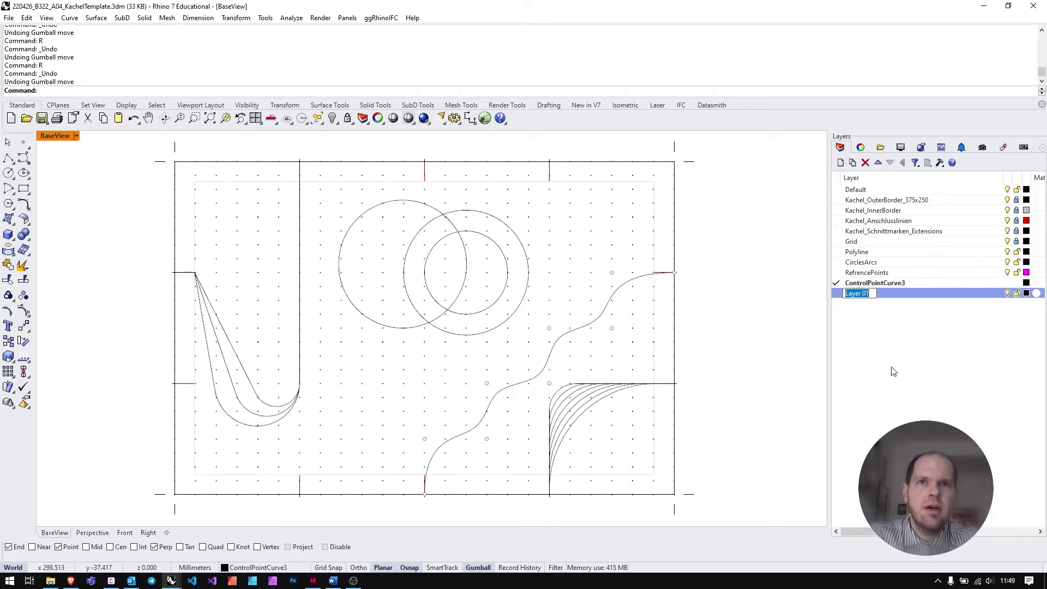
pyautogui.write('ControlPoin')
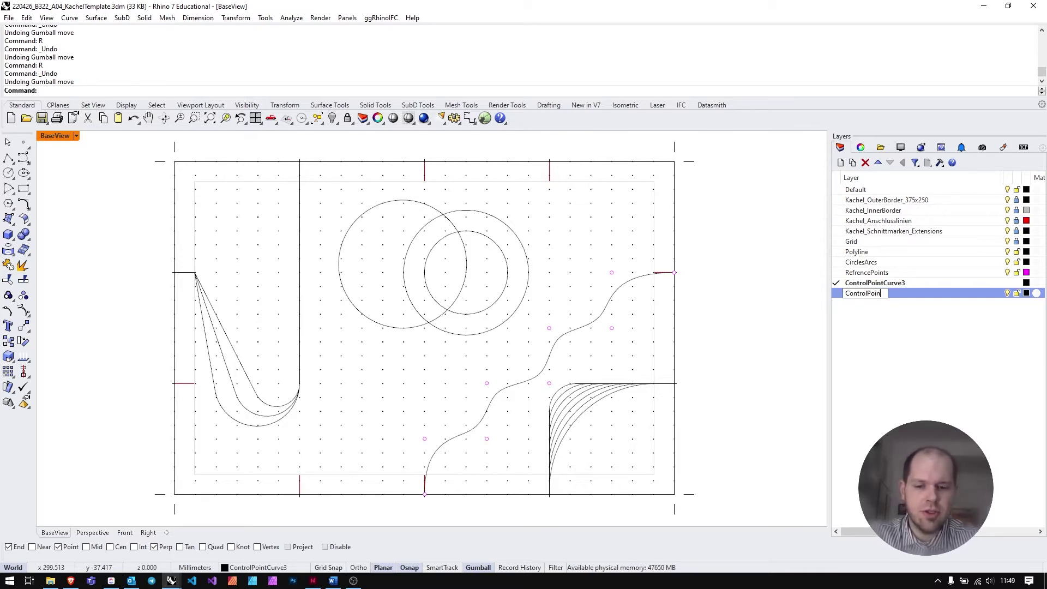
pyautogui.write('tCurve2')
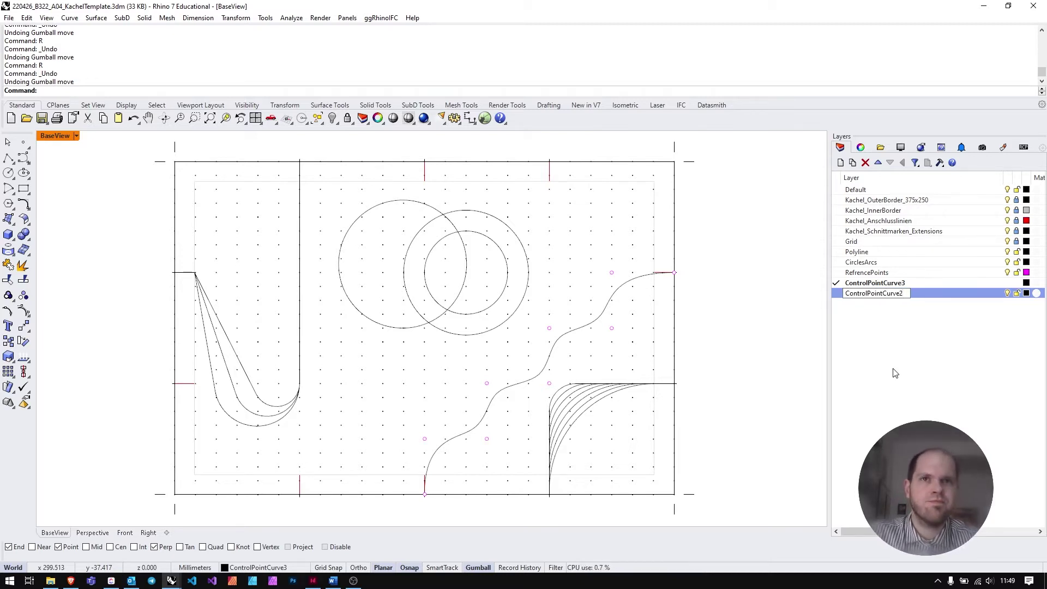
pyautogui.press('Return')
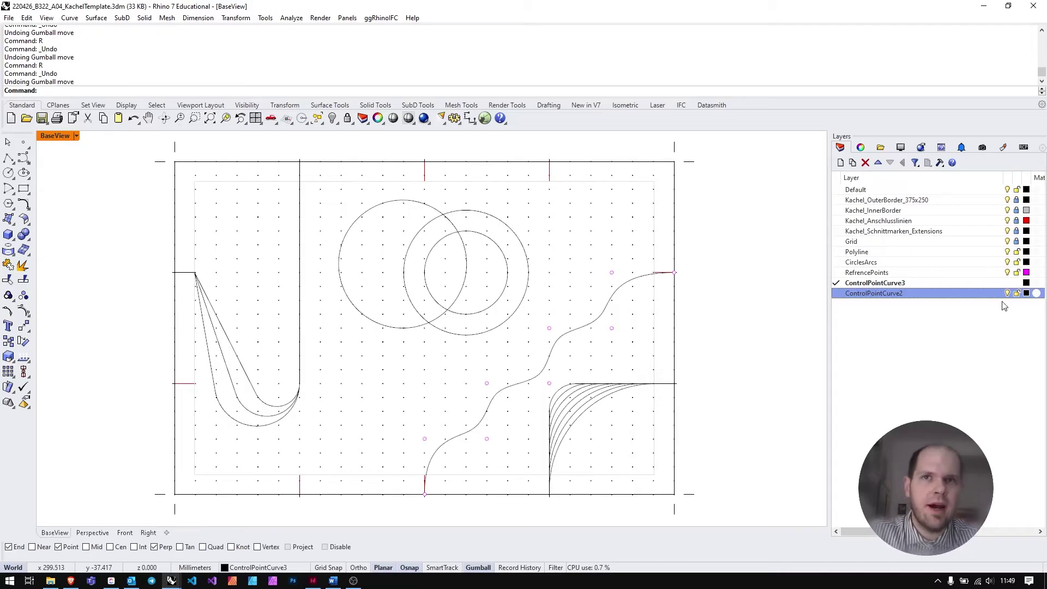
pyautogui.click(1027, 294)
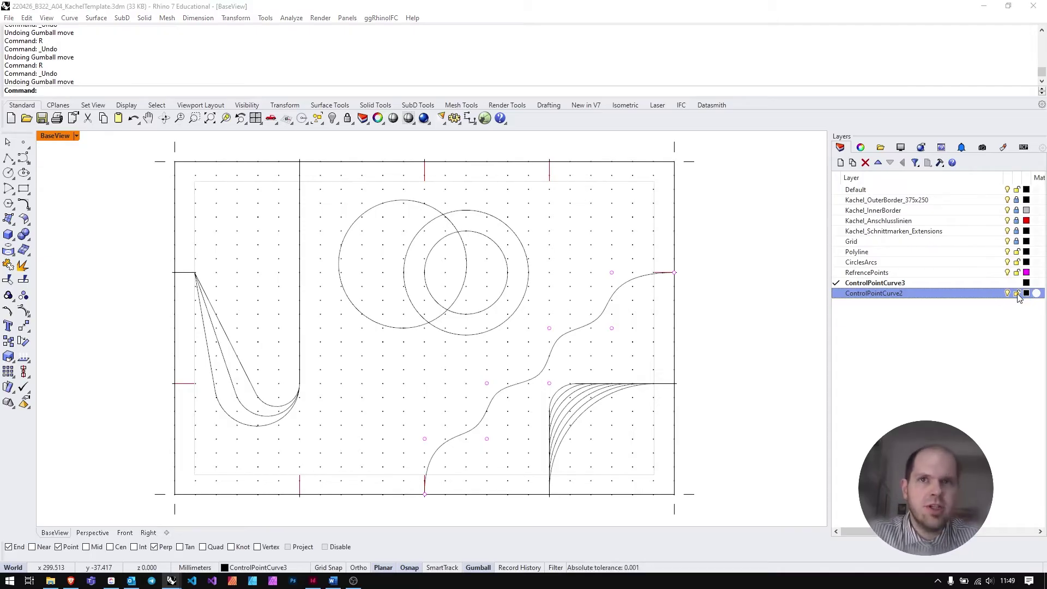
pyautogui.click(525, 148)
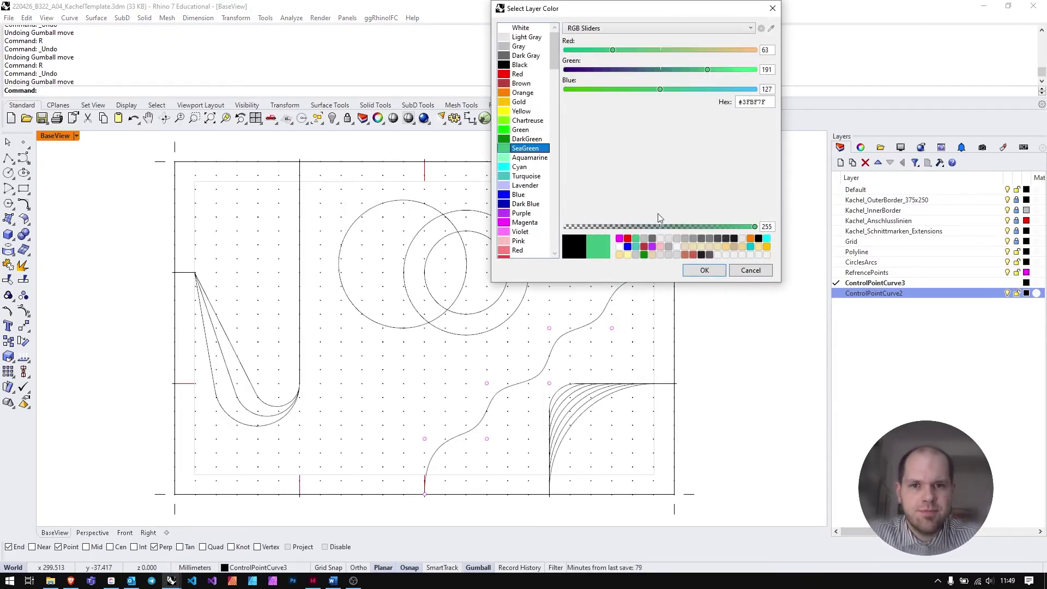
pyautogui.click(704, 270)
pyautogui.click(836, 294)
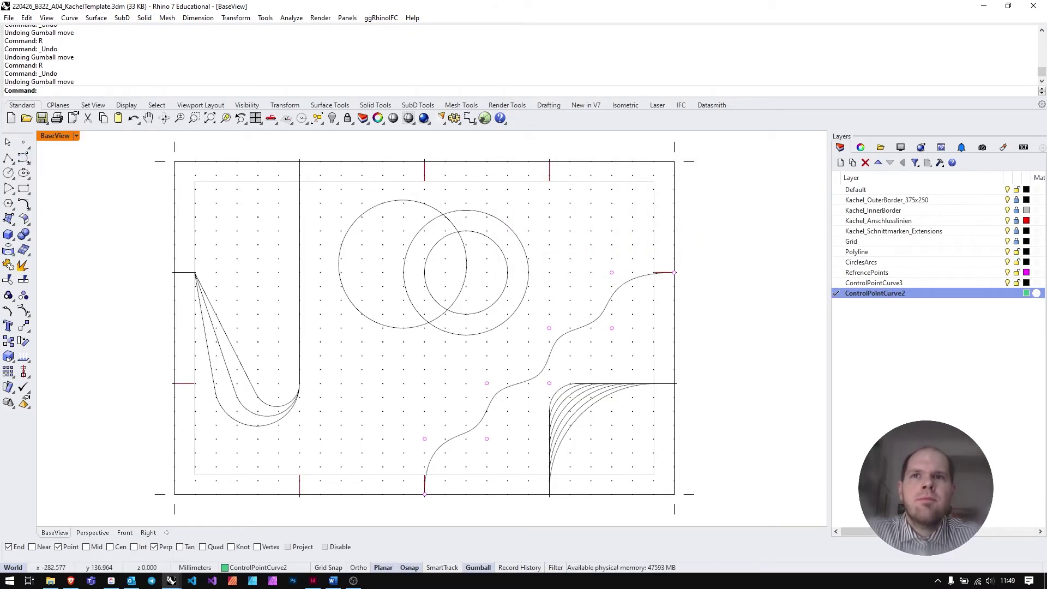
# Draw a degree 2 control point curve using the nine staircase reference points in order, from the right border mark to the bottom middle mark
pyautogui.click(24, 158)
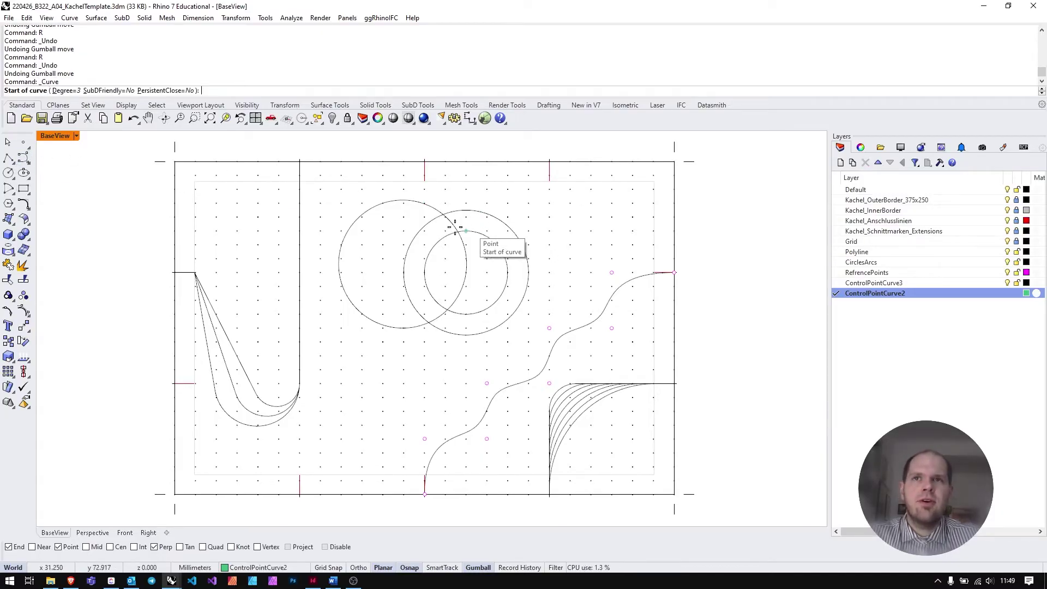
pyautogui.click(62, 91)
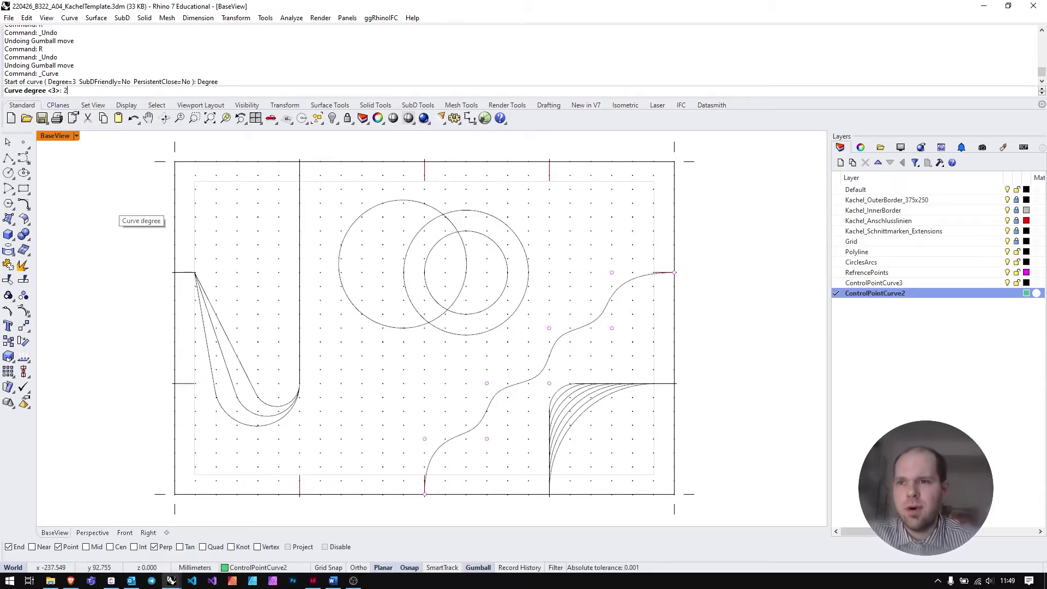
pyautogui.press('Return')
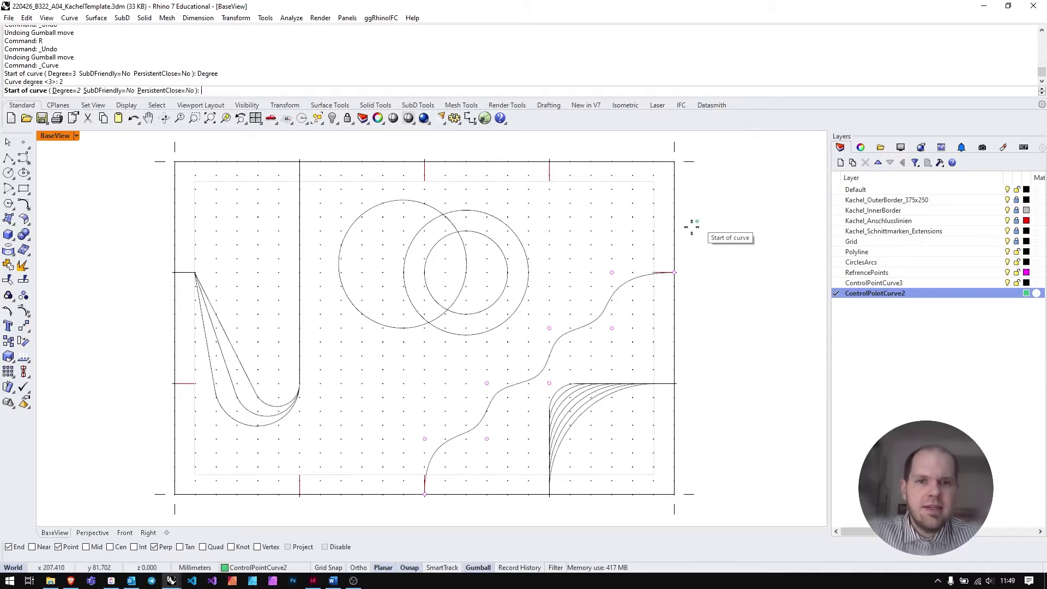
pyautogui.click(675, 272)
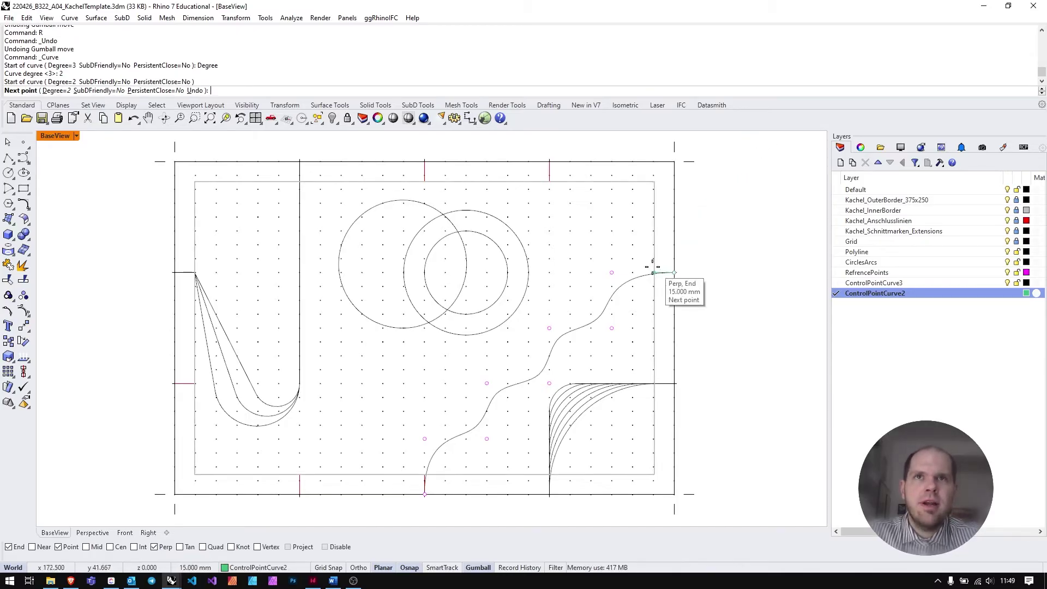
pyautogui.click(612, 272)
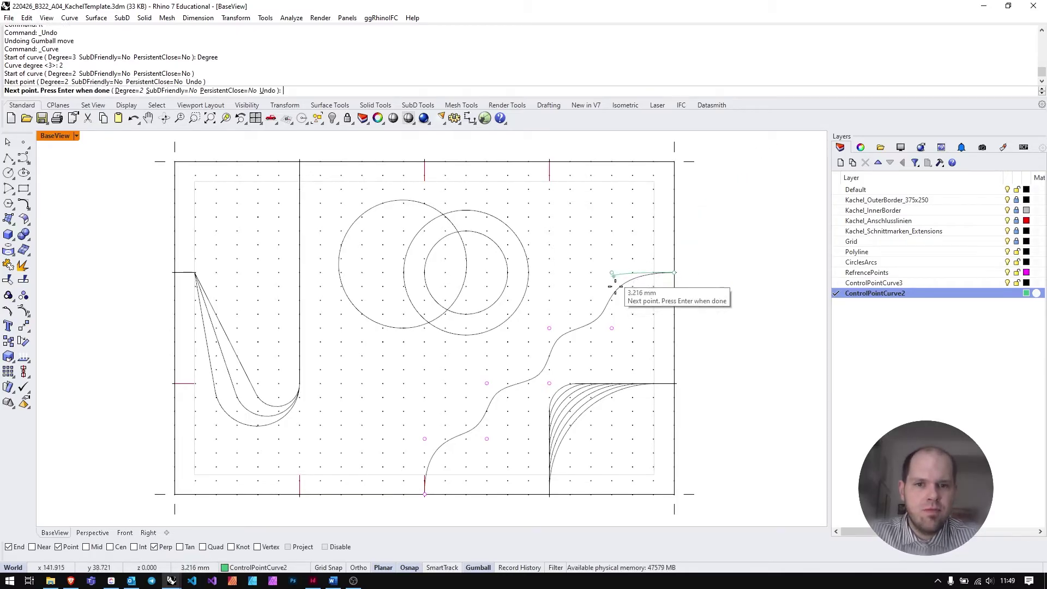
pyautogui.click(613, 327)
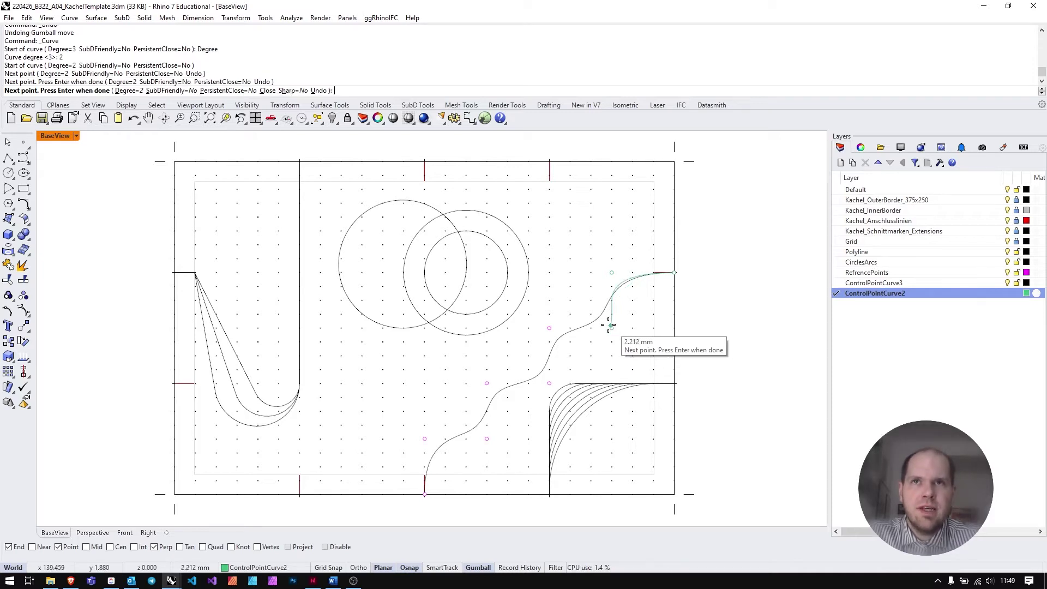
pyautogui.click(549, 328)
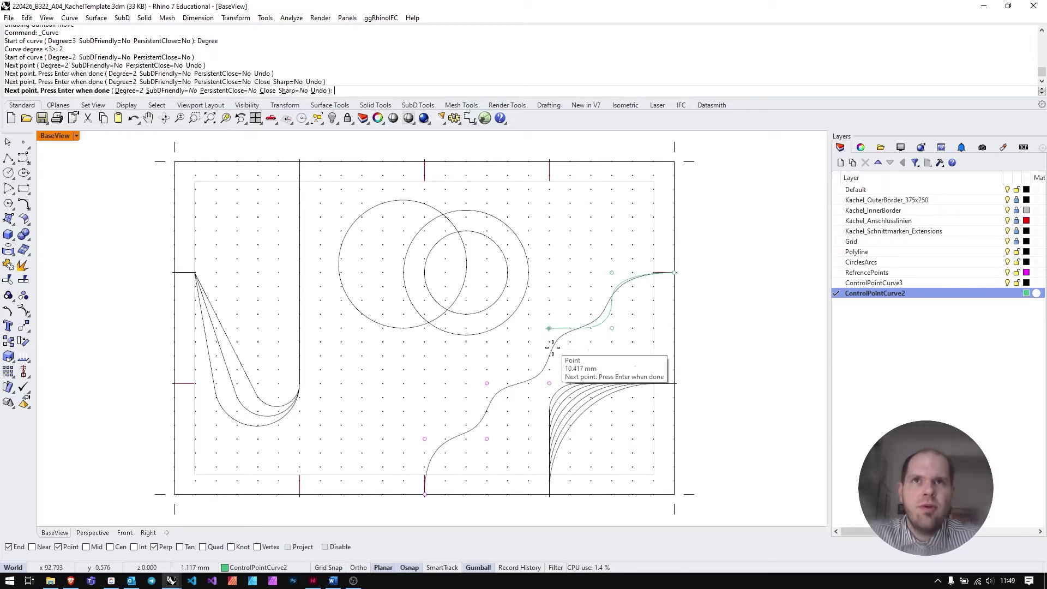
pyautogui.click(549, 383)
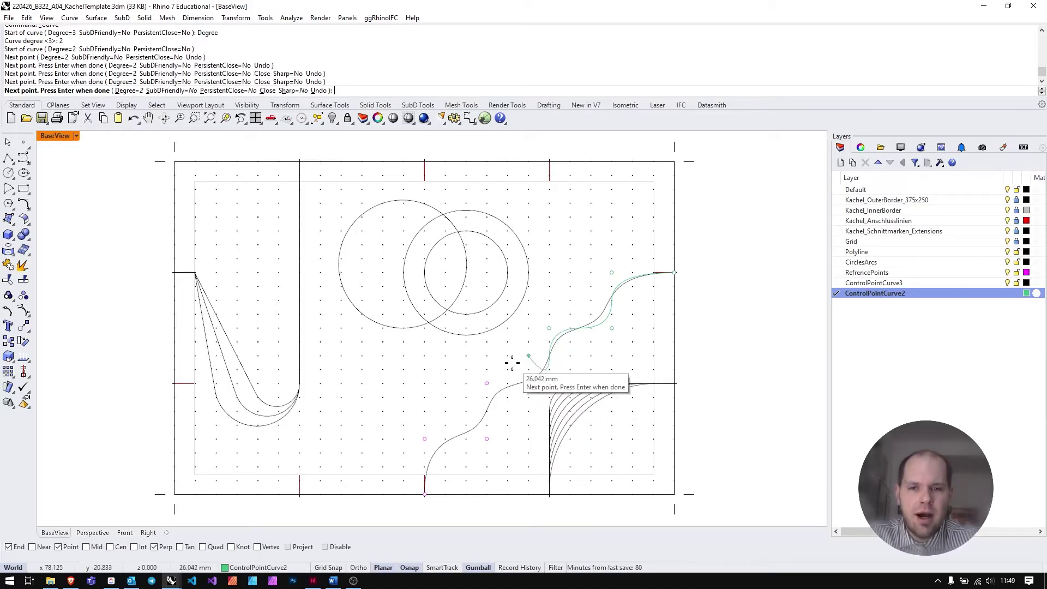
pyautogui.click(485, 383)
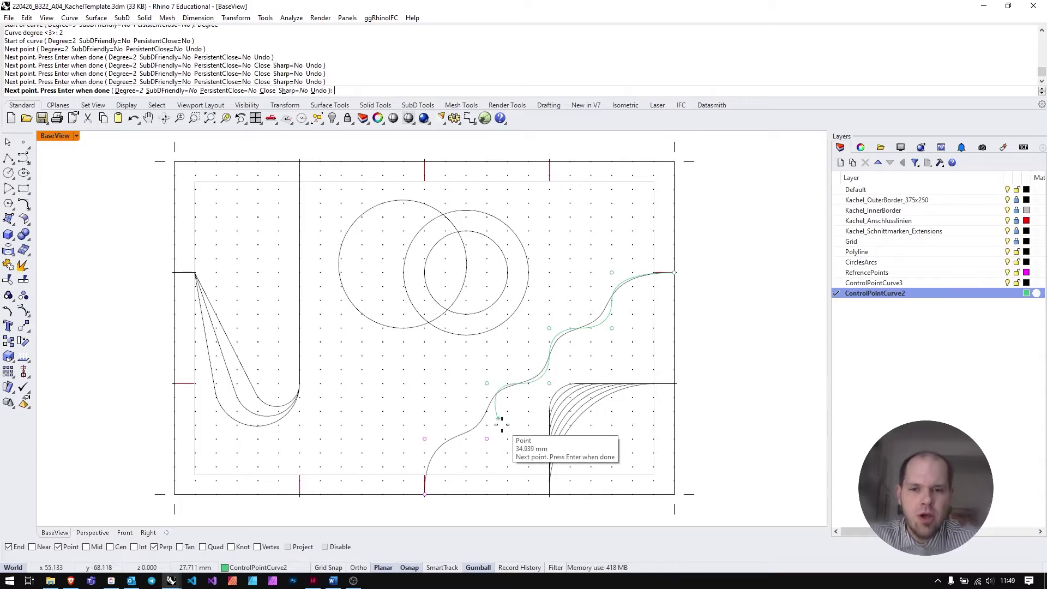
pyautogui.click(487, 439)
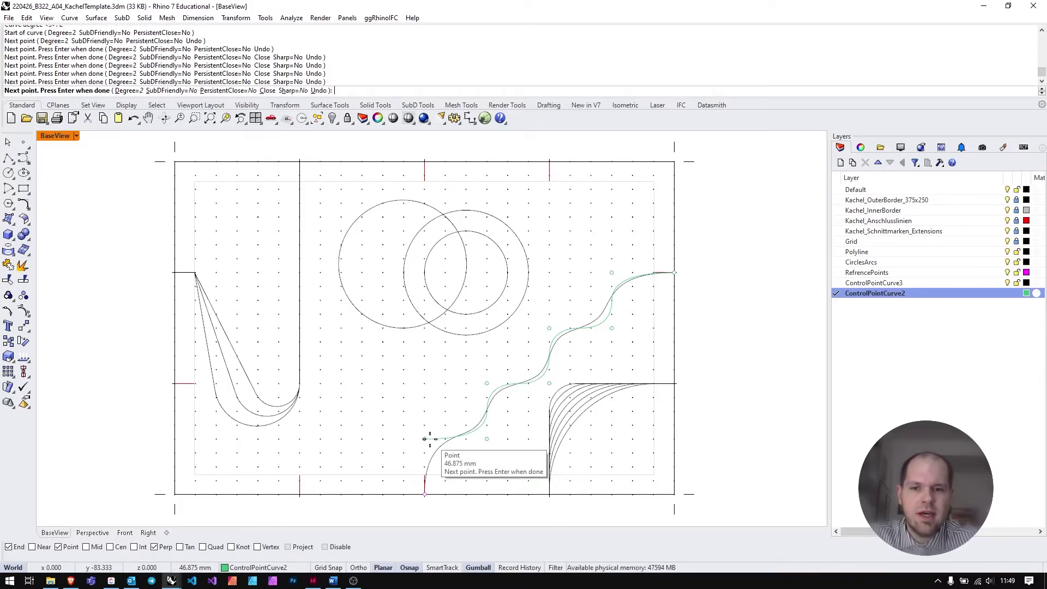
pyautogui.click(426, 439)
pyautogui.click(425, 494)
pyautogui.press('Return')
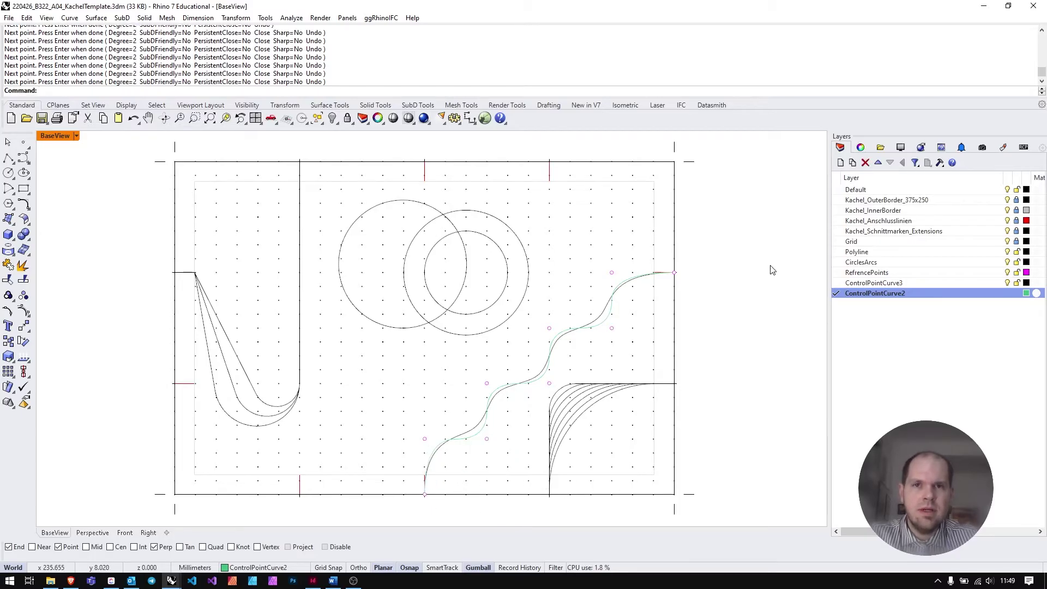
# Create a layer named InterpolatedCurve, colour it Orange and make it the current layer
pyautogui.moveTo(758, 381); pyautogui.dragTo(765, 353, button='right')
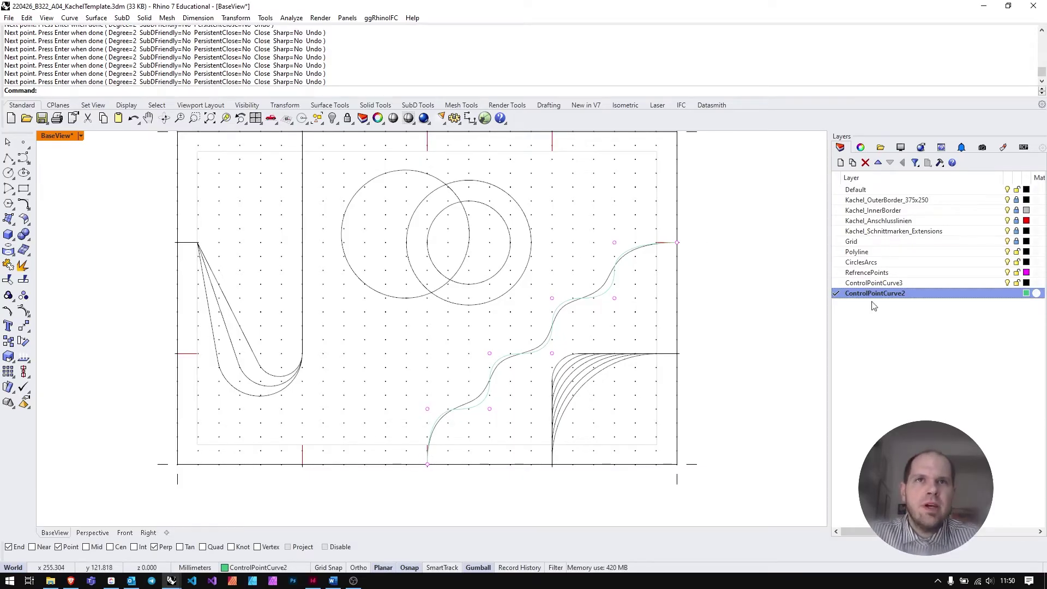
pyautogui.click(842, 163)
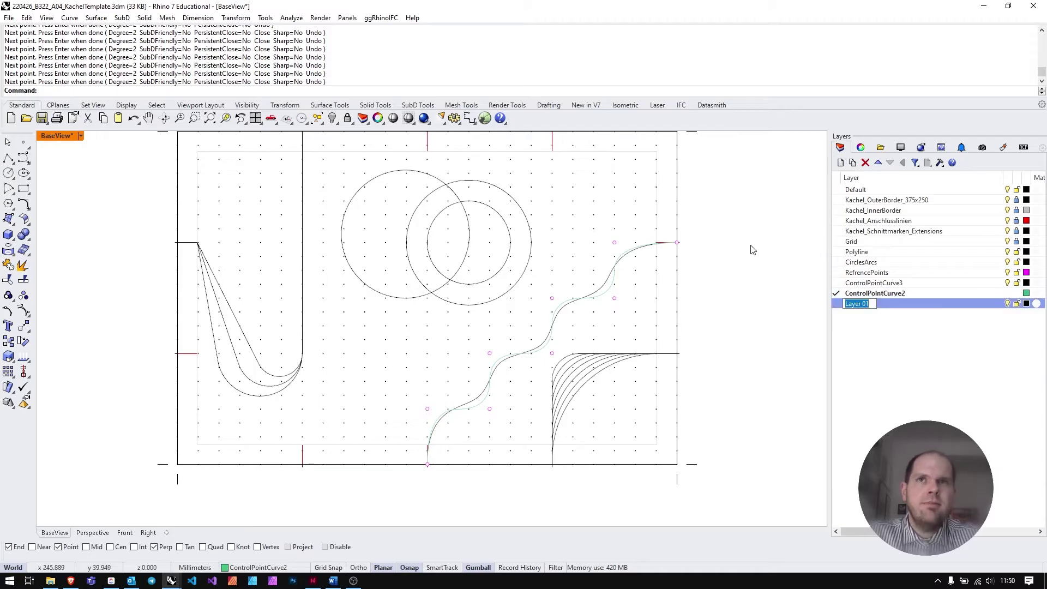
pyautogui.write('Interpo')
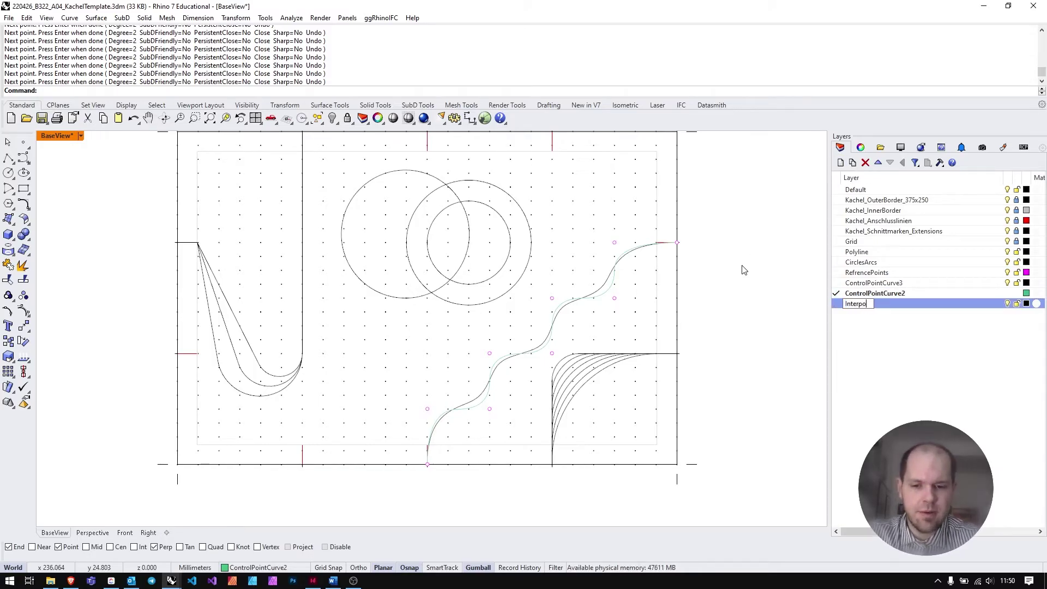
pyautogui.write('latedCurve')
pyautogui.press('Return')
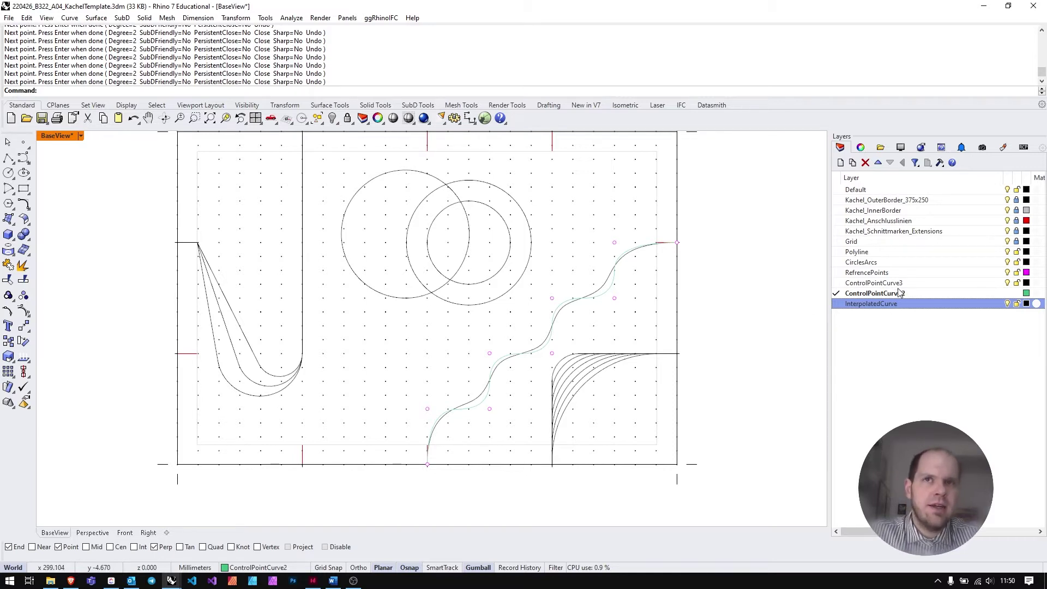
pyautogui.click(1026, 304)
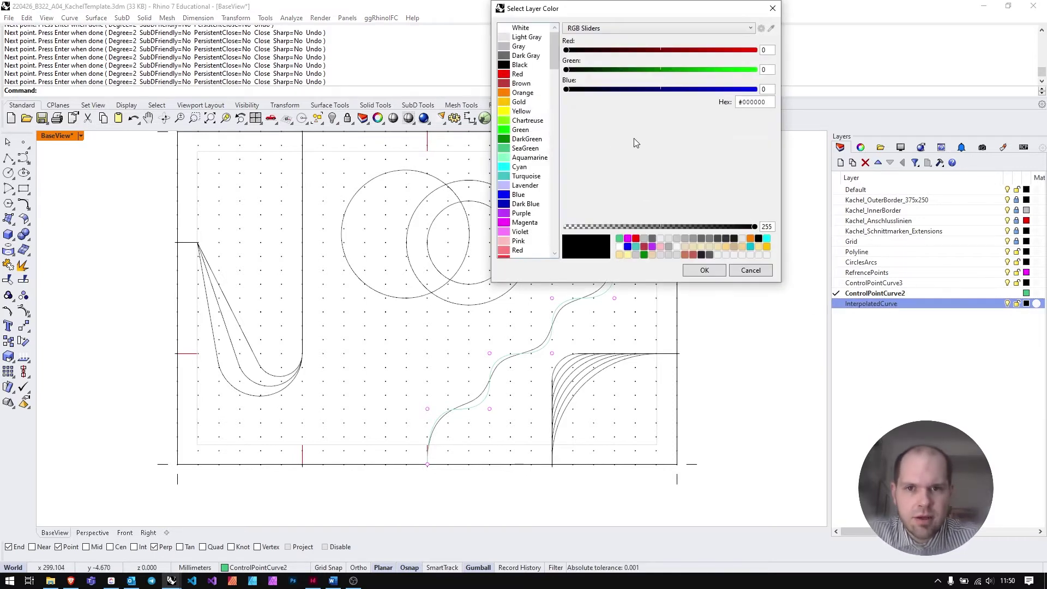
pyautogui.click(524, 93)
pyautogui.click(697, 272)
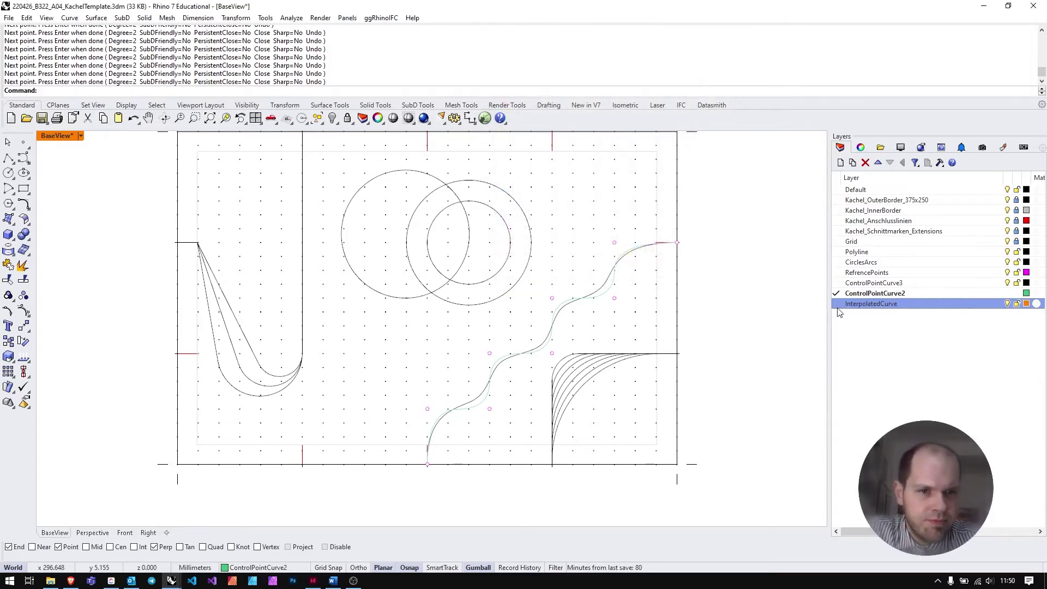
pyautogui.click(835, 304)
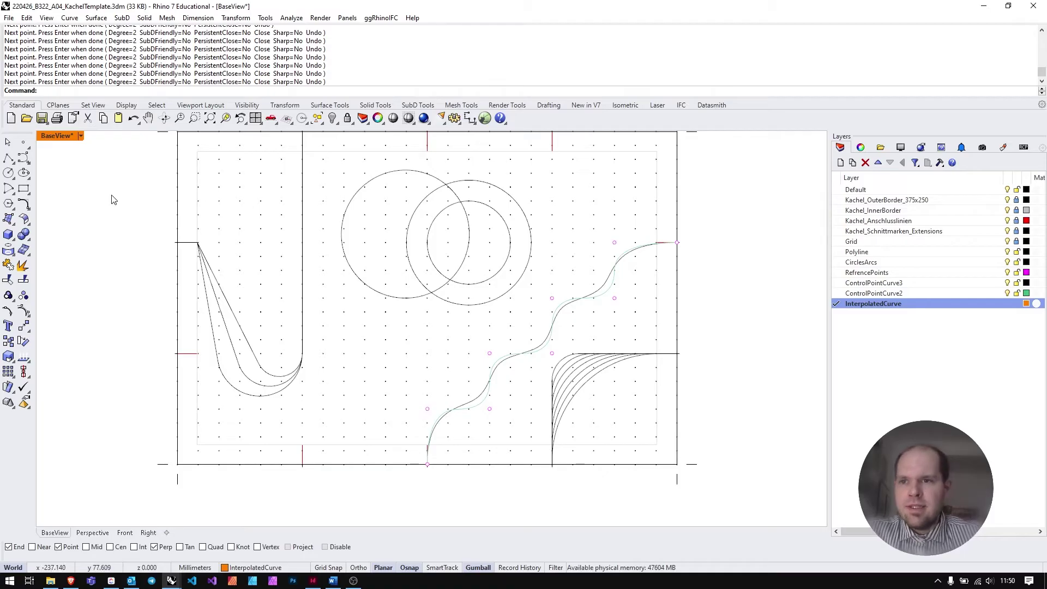
# Draw a degree 3 interpolated curve through the nine staircase reference points, from the right border mark to the bottom middle mark
pyautogui.click(26, 161)
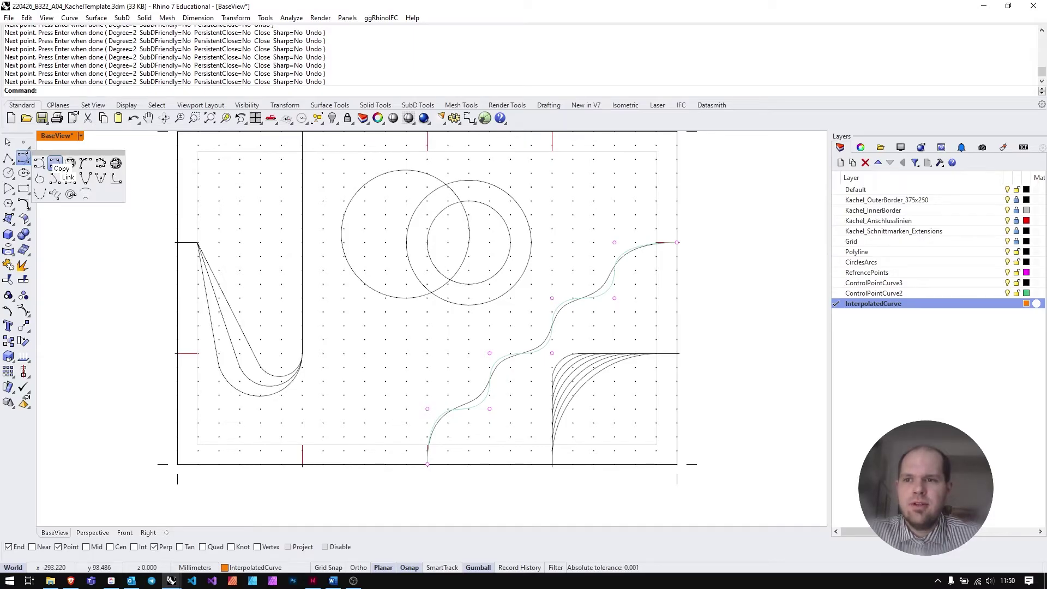
pyautogui.click(55, 162)
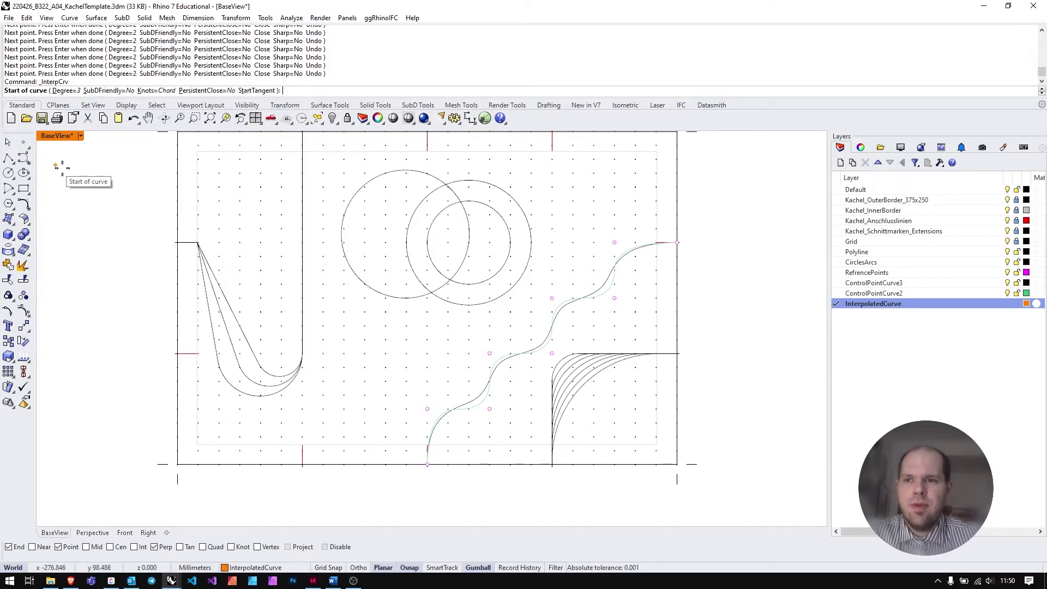
pyautogui.click(672, 241)
pyautogui.click(615, 242)
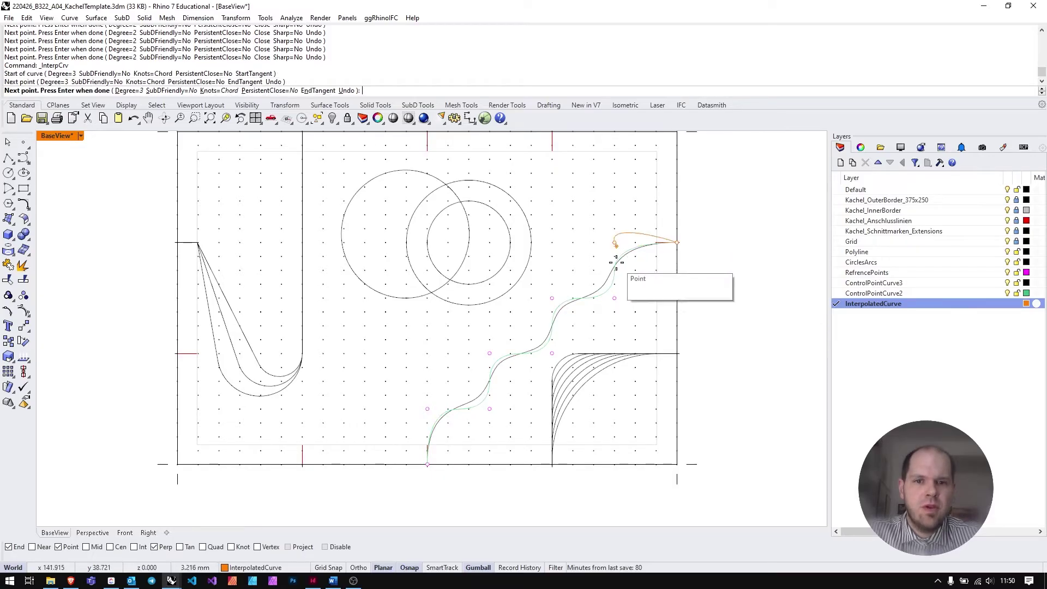
pyautogui.click(615, 298)
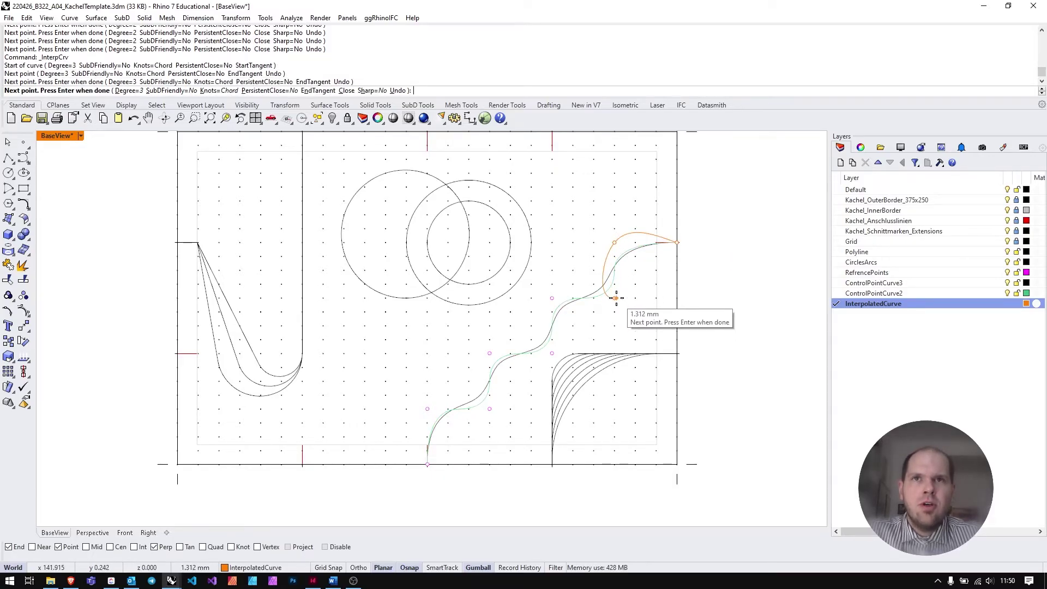
pyautogui.click(552, 297)
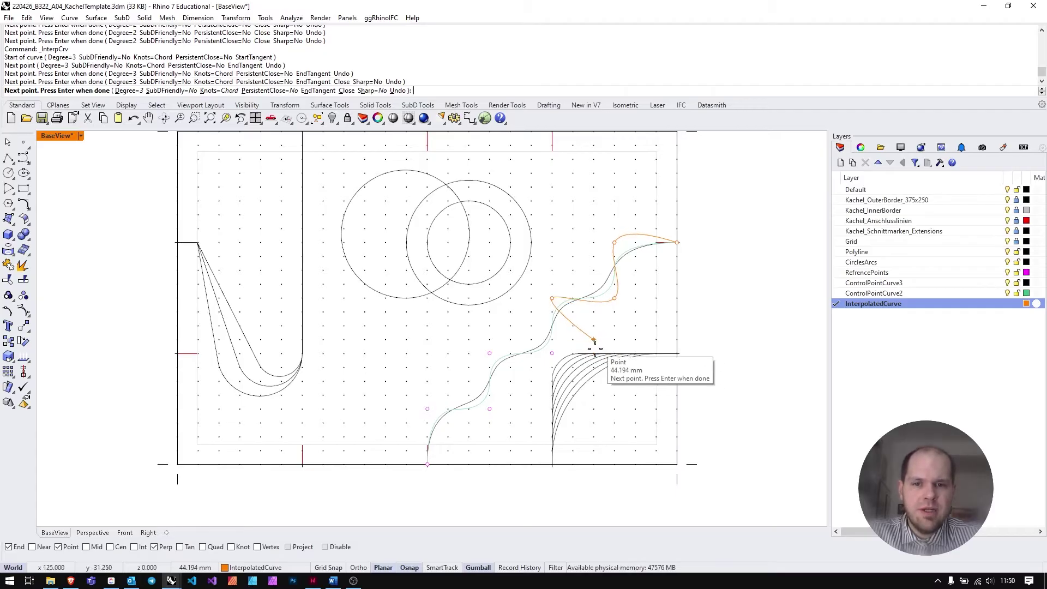
pyautogui.click(552, 354)
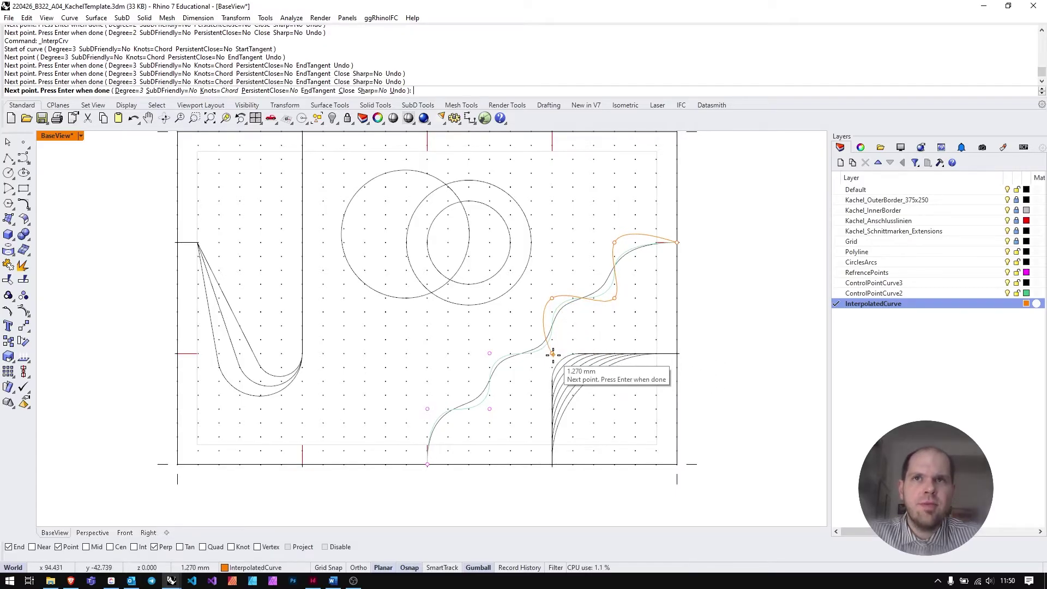
pyautogui.click(489, 354)
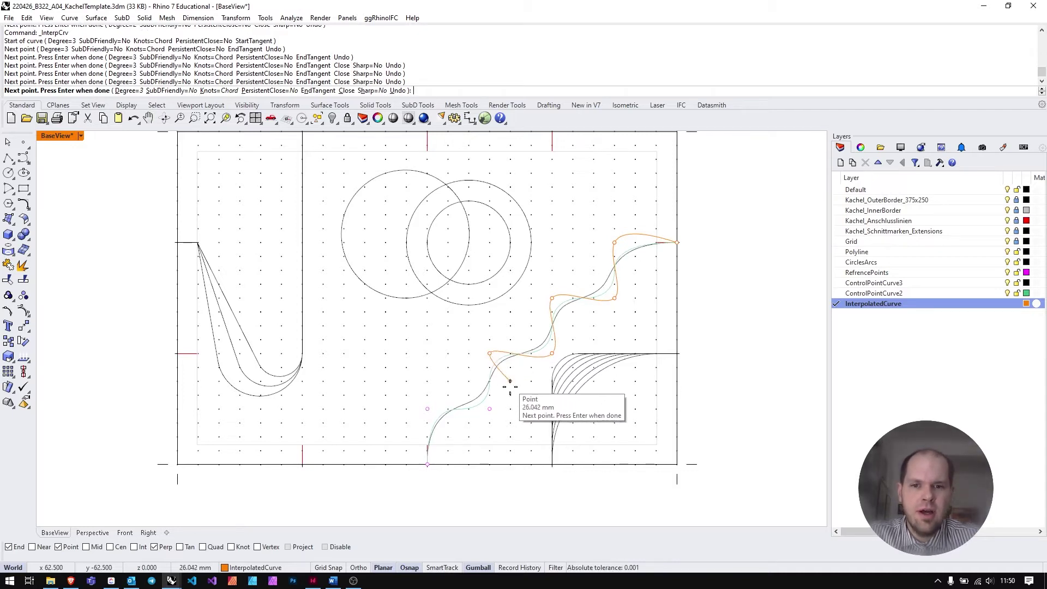
pyautogui.click(490, 408)
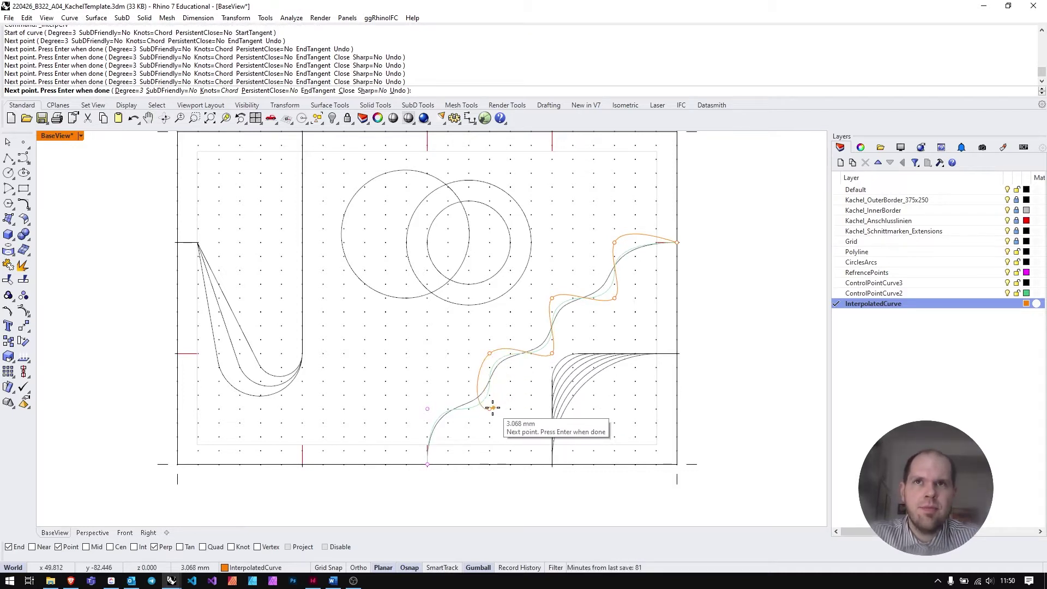
pyautogui.click(428, 409)
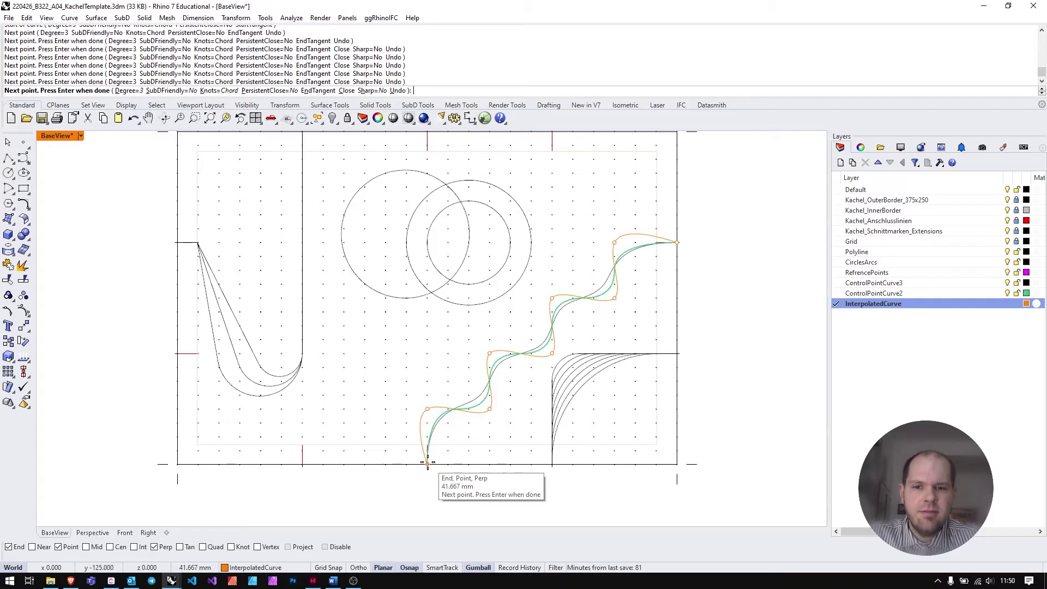
pyautogui.click(427, 463)
pyautogui.press('Return')
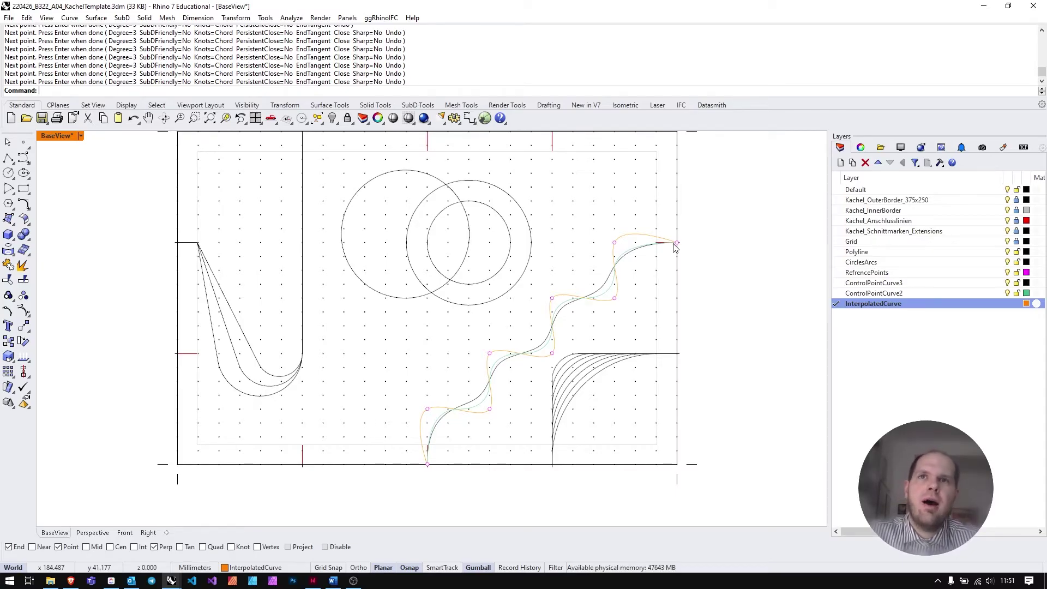
# Move the interpolated curve's second control point onto the inner end of the right connection line so the curve meets the border perpendicularly
pyautogui.click(644, 238)
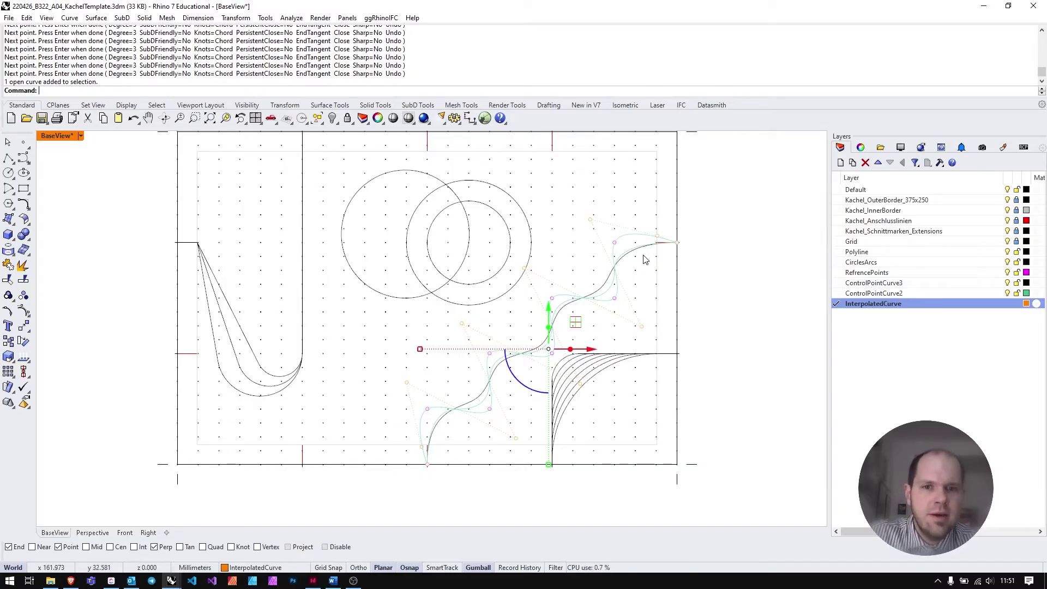
pyautogui.click(658, 238)
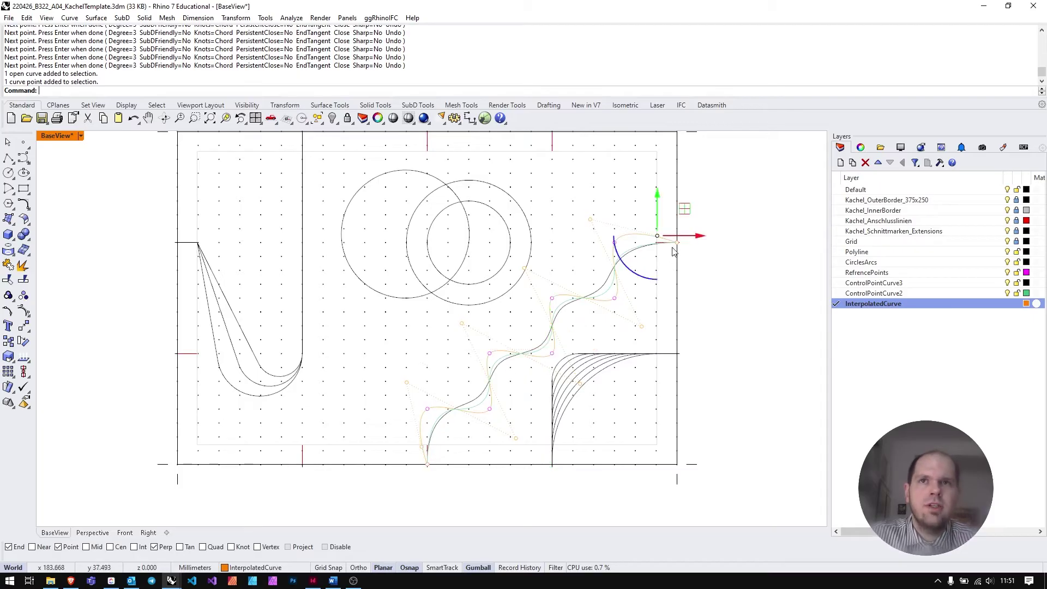
pyautogui.scroll(6, 682, 236)
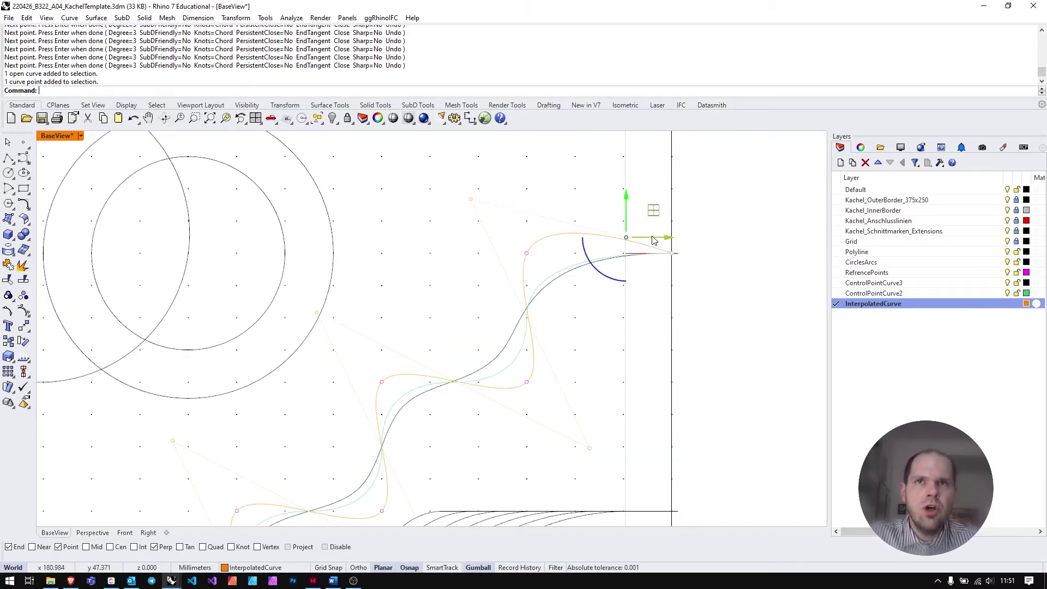
pyautogui.moveTo(626, 238); pyautogui.dragTo(626, 255)
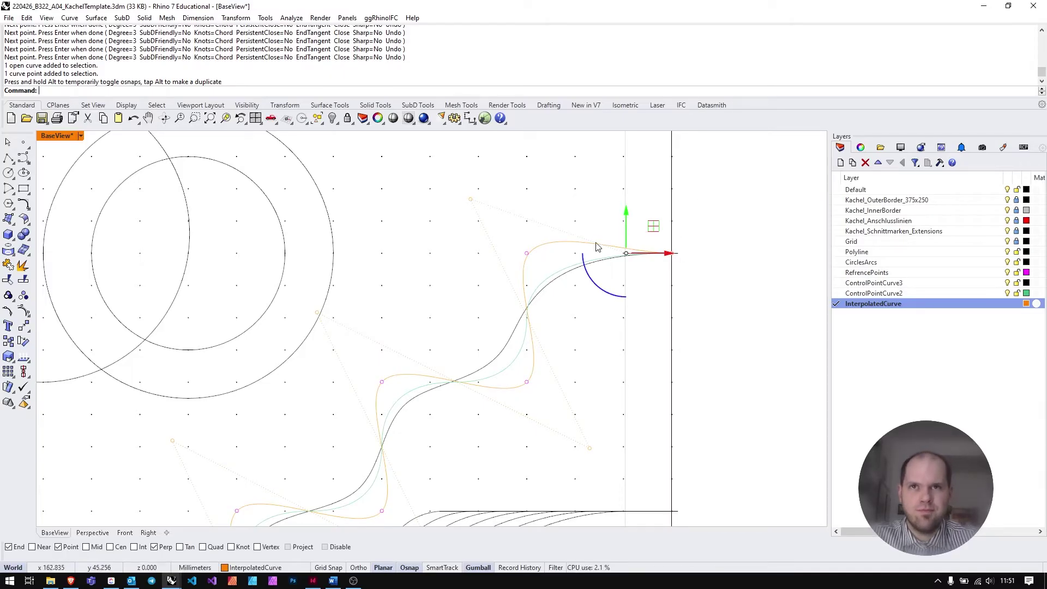
# Move the interpolated curve's second-to-last control point onto the inner end of the bottom middle connection line and clear the selection
pyautogui.moveTo(450, 357); pyautogui.dragTo(578, 188, button='right')
pyautogui.moveTo(393, 418); pyautogui.dragTo(551, 197, button='right')
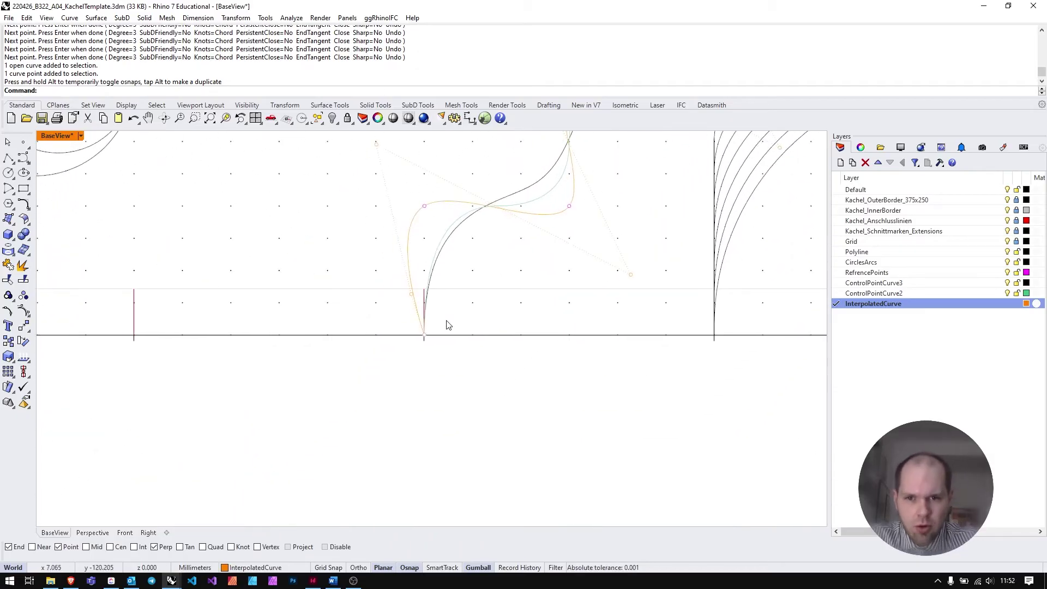
pyautogui.click(412, 295)
pyautogui.scroll(1, 418, 296)
pyautogui.moveTo(414, 294); pyautogui.dragTo(430, 284)
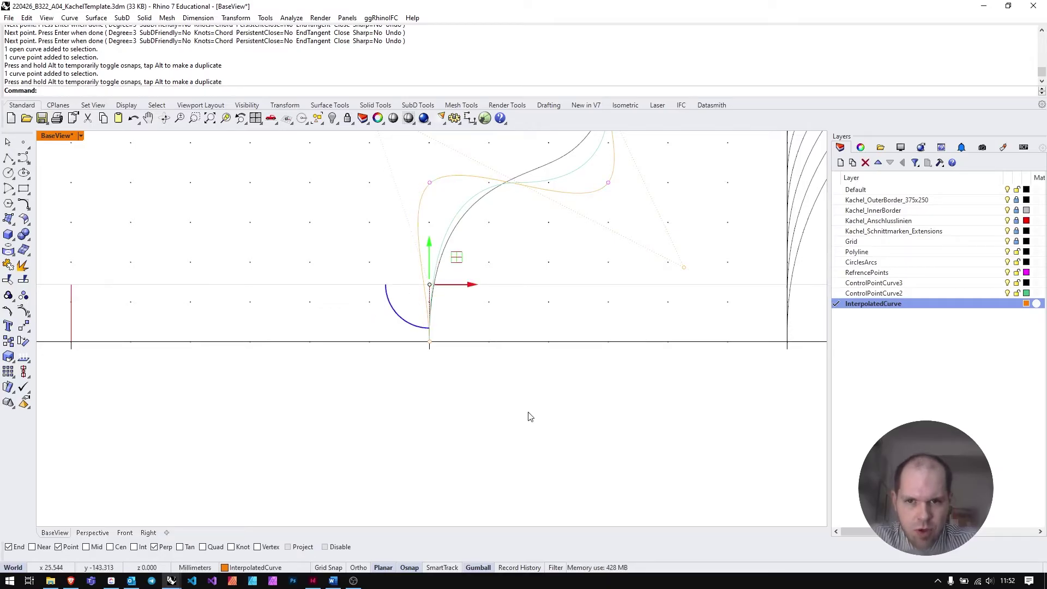
pyautogui.press('Escape')
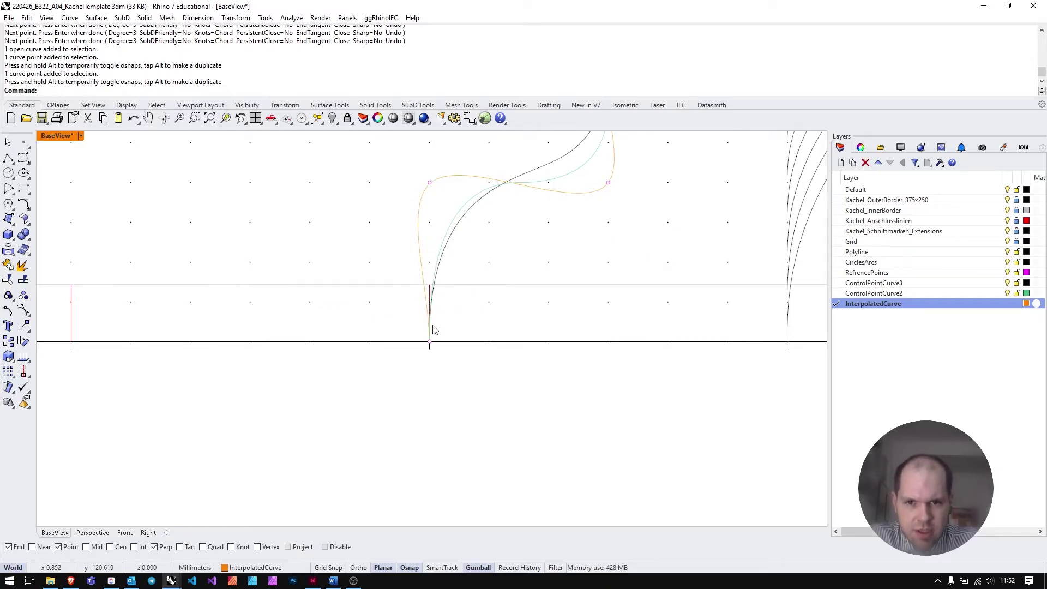
# Create a layer named HandleCurve, colour it Blue and make it the current layer
pyautogui.scroll(-8, 421, 267)
pyautogui.moveTo(457, 368); pyautogui.dragTo(472, 381, button='right')
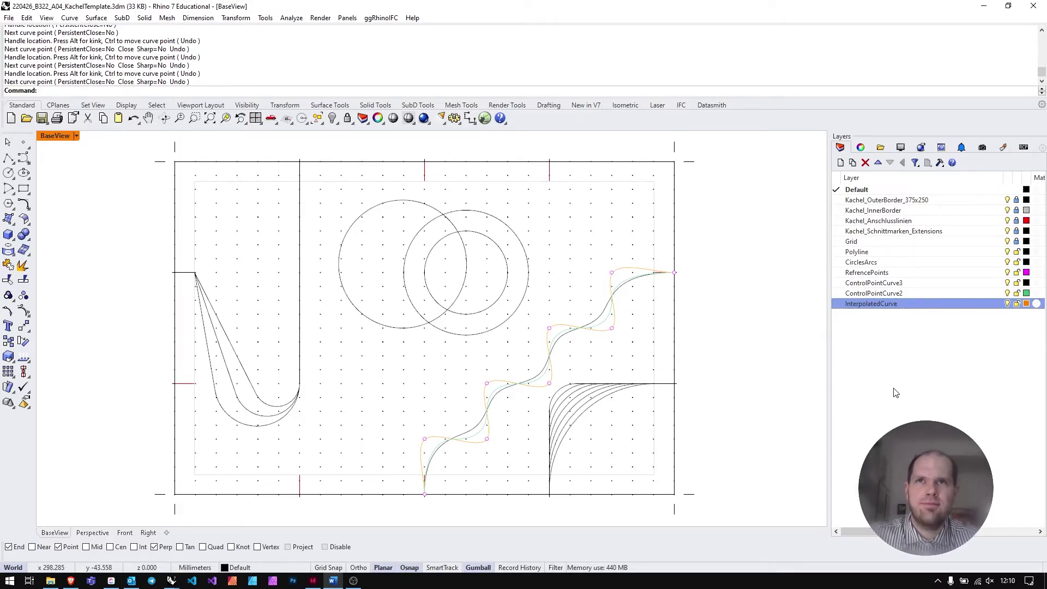
pyautogui.click(885, 335)
pyautogui.click(841, 162)
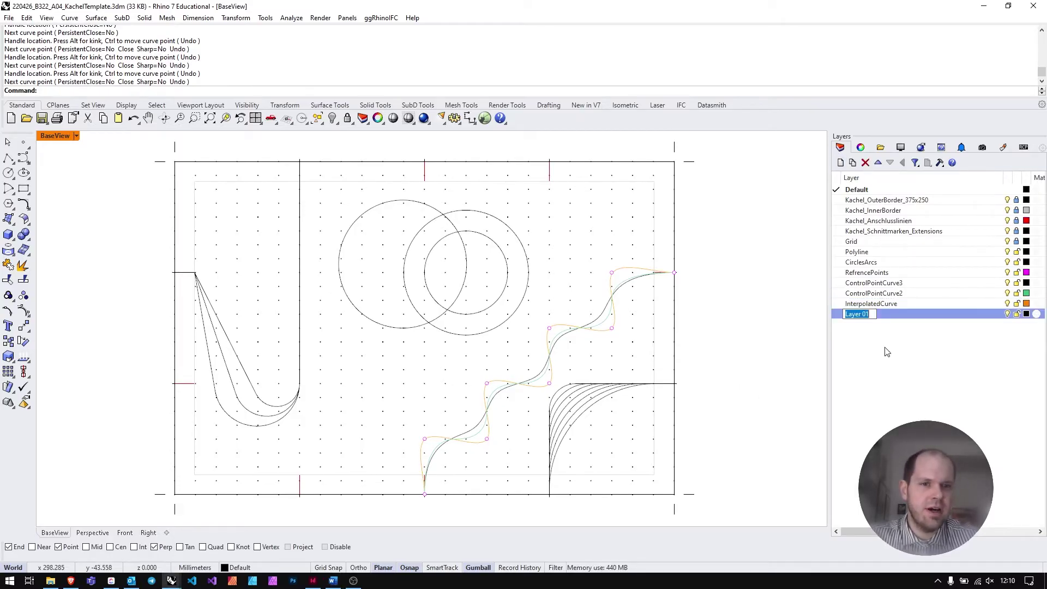
pyautogui.write('HandleCurve')
pyautogui.press('Return')
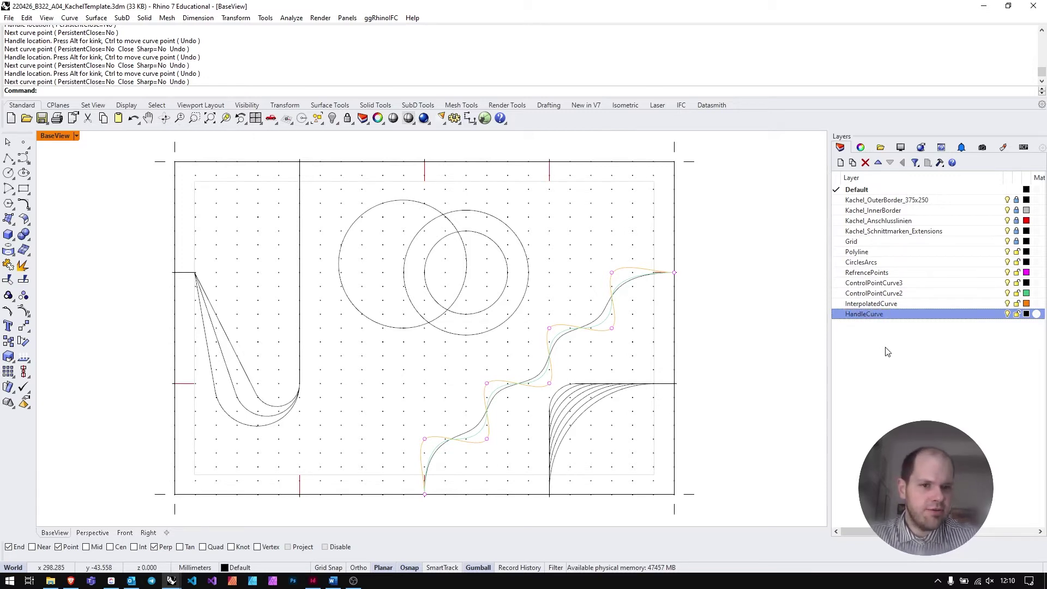
pyautogui.click(1026, 315)
pyautogui.click(521, 196)
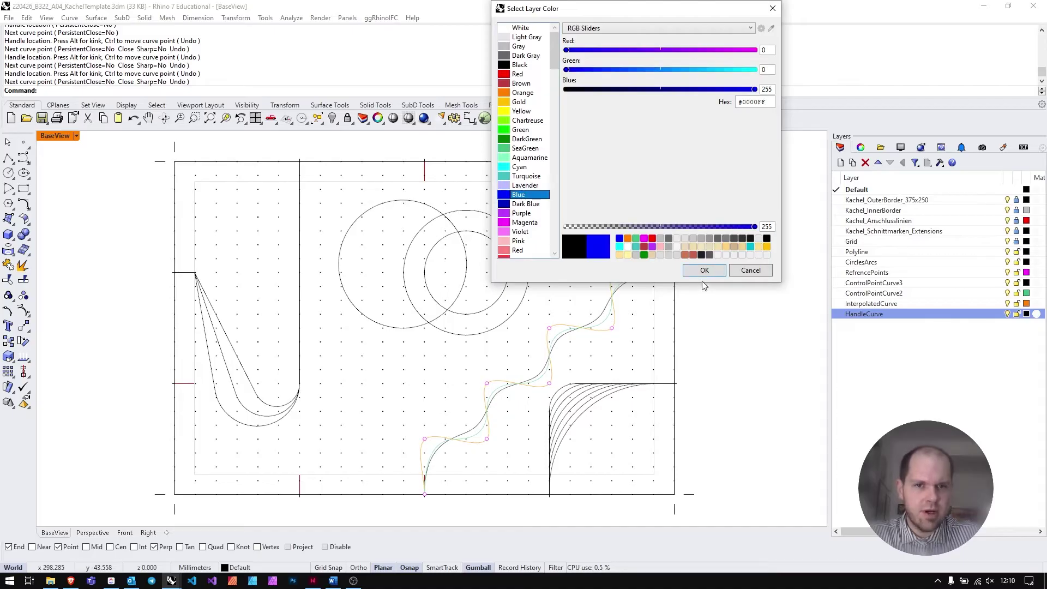
pyautogui.click(704, 270)
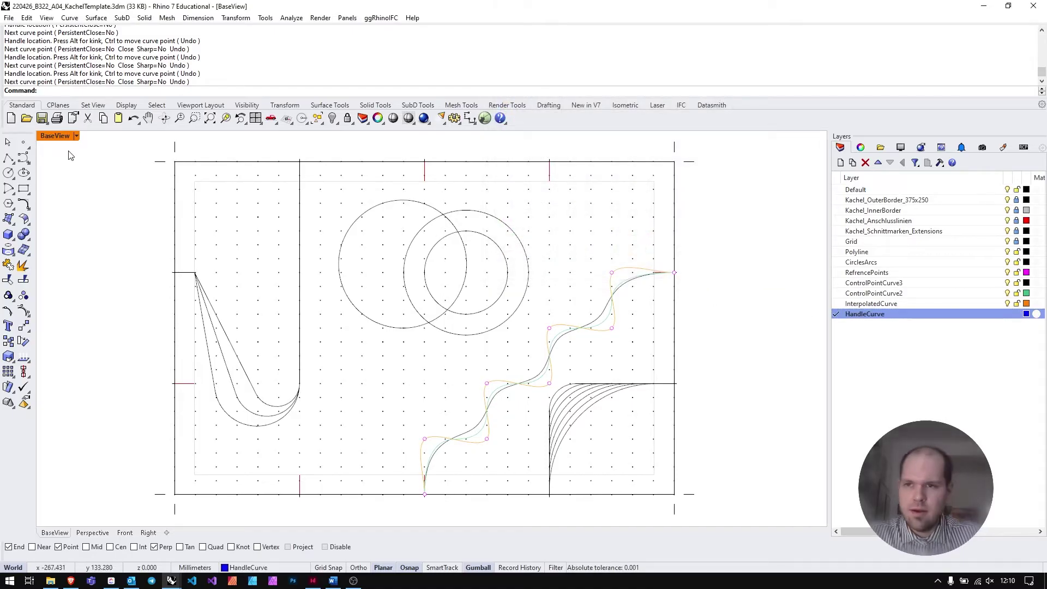
# Start a handle curve at the right border mark through the next two staircase corners on its inner side, alternating horizontal and vertical handles
pyautogui.click(28, 163)
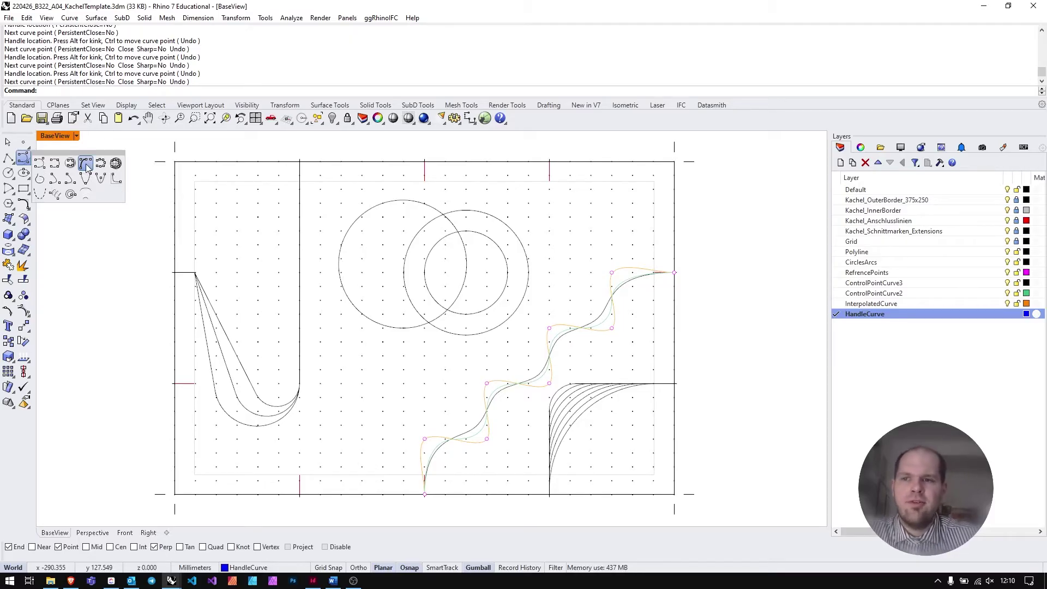
pyautogui.click(87, 165)
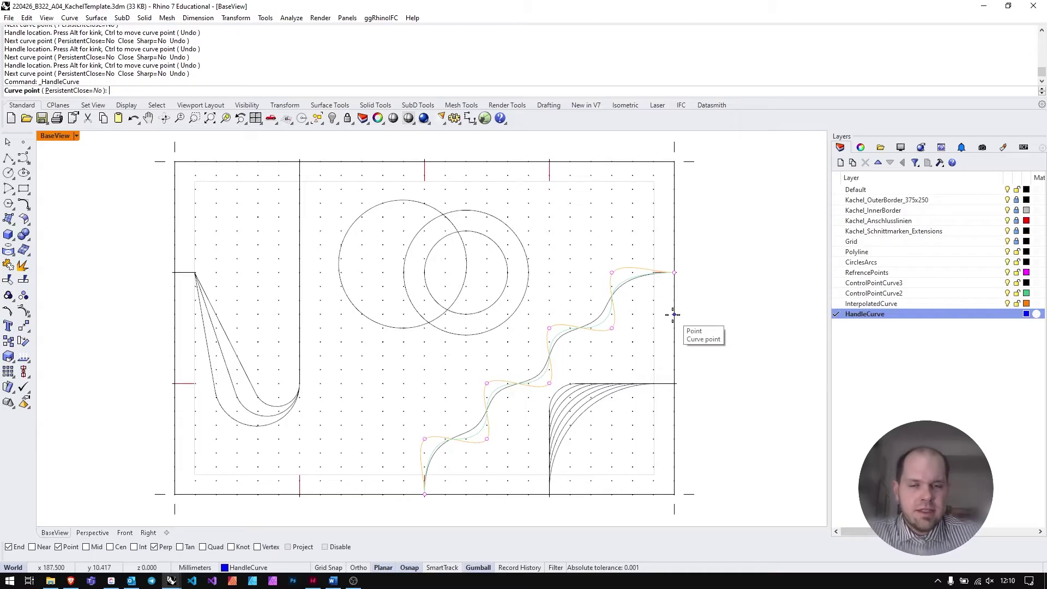
pyautogui.click(674, 272)
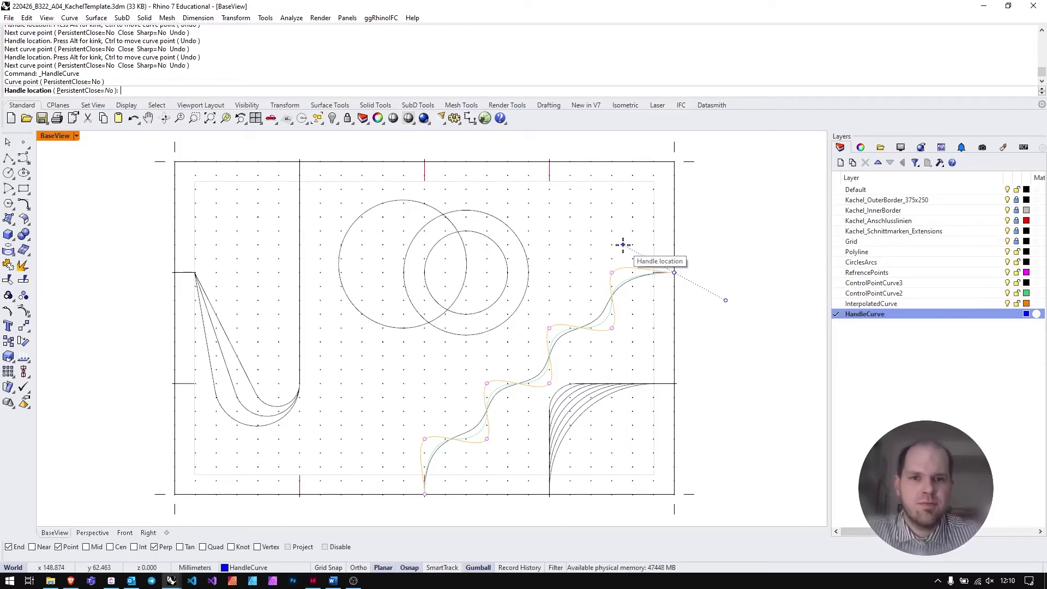
pyautogui.click(591, 272)
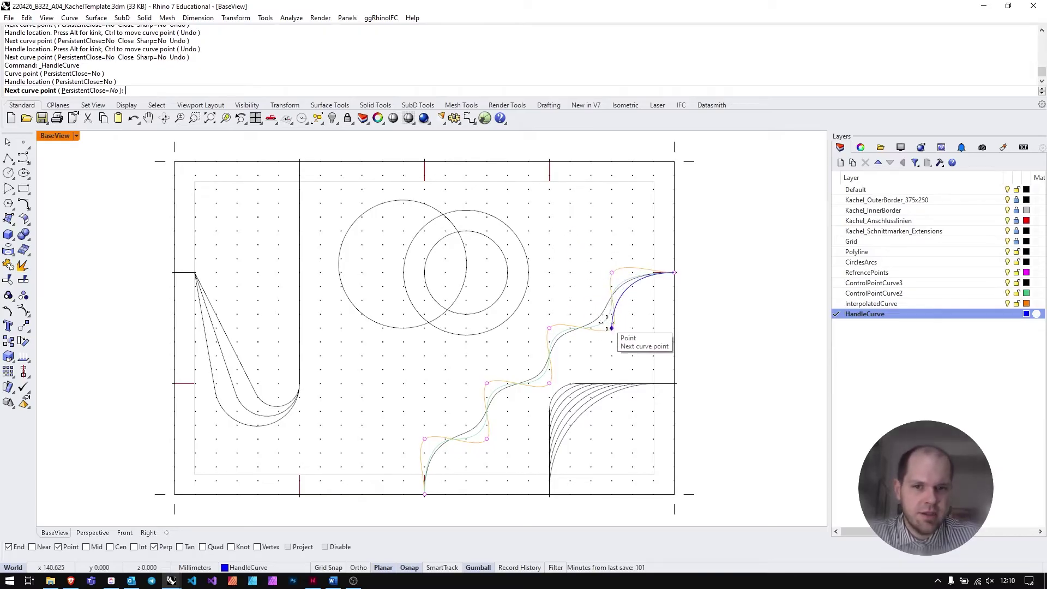
pyautogui.click(612, 327)
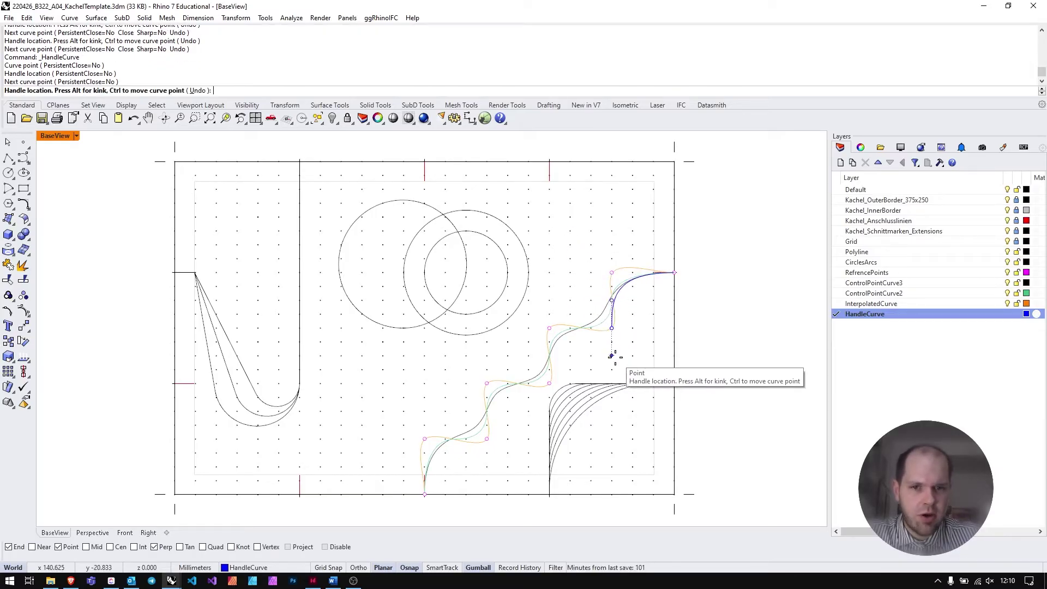
pyautogui.click(613, 383)
pyautogui.click(550, 328)
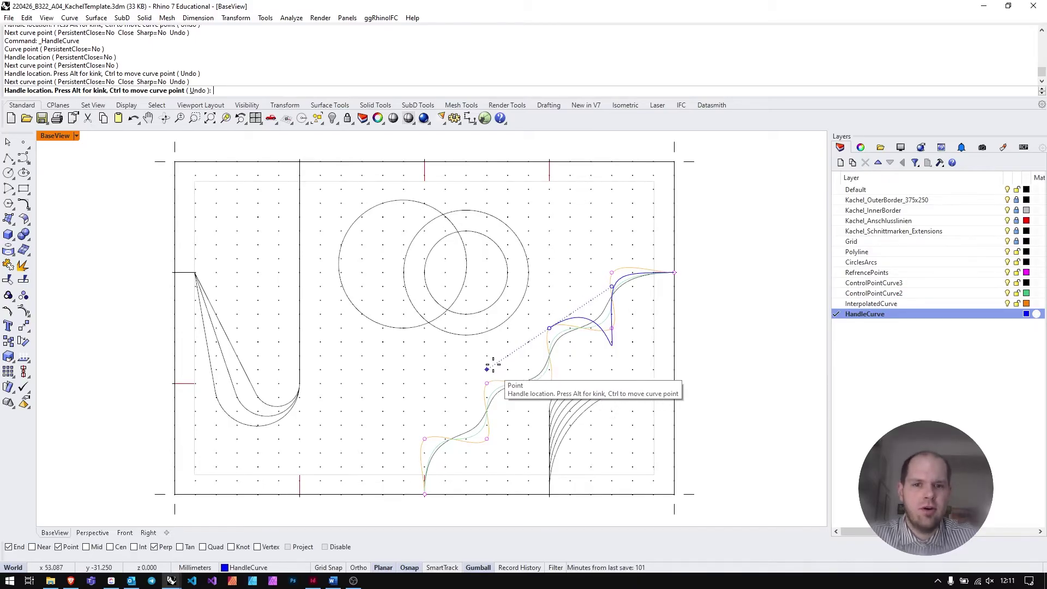
pyautogui.click(487, 329)
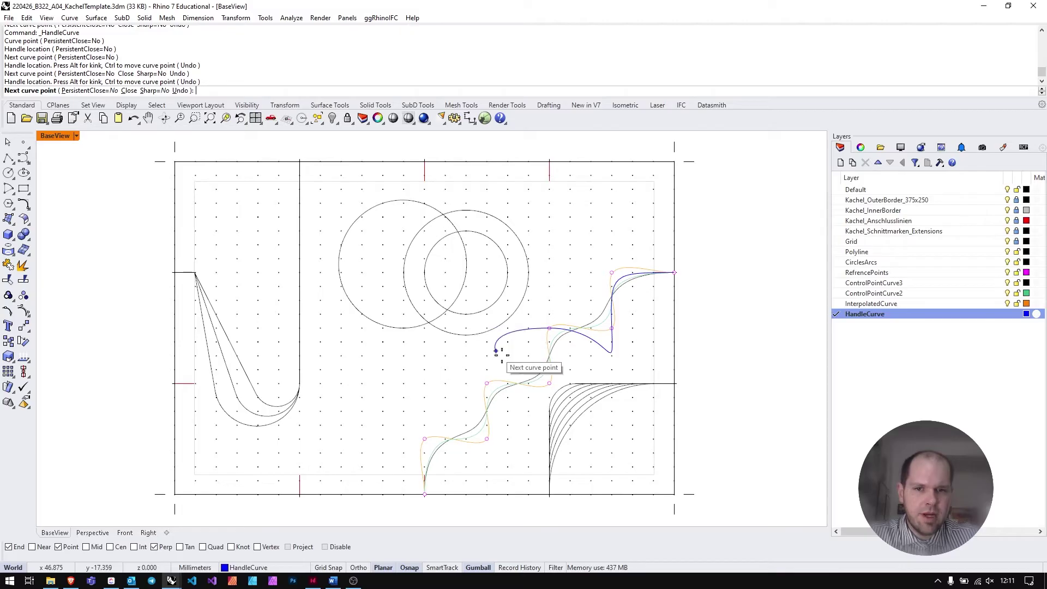
# Continue the handle curve through the remaining staircase reference points with alternating vertical and horizontal handles and finish it at the bottom middle mark
pyautogui.click(549, 383)
pyautogui.click(549, 423)
pyautogui.click(487, 384)
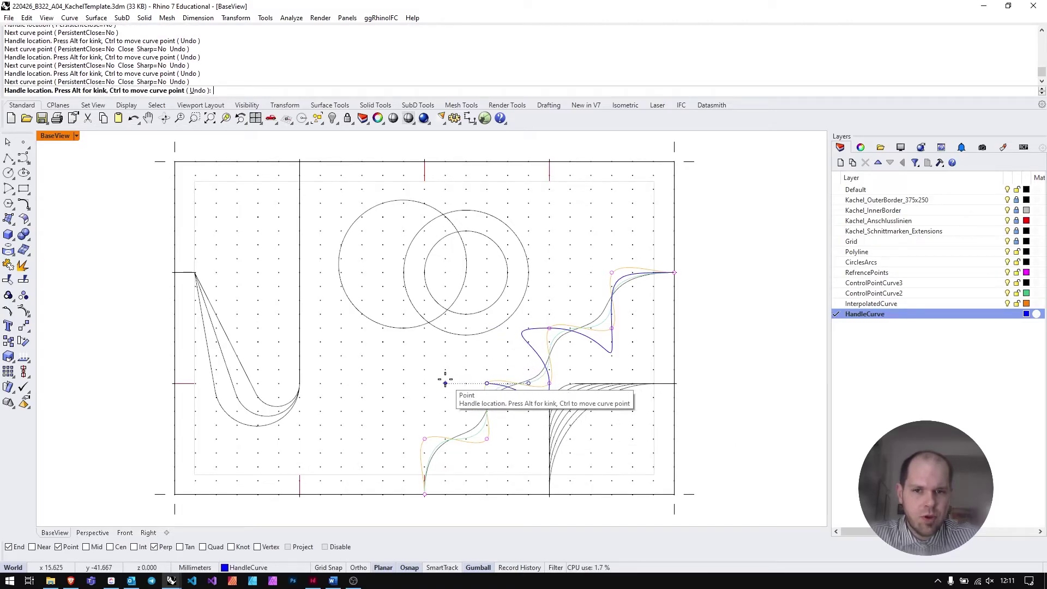
pyautogui.click(445, 383)
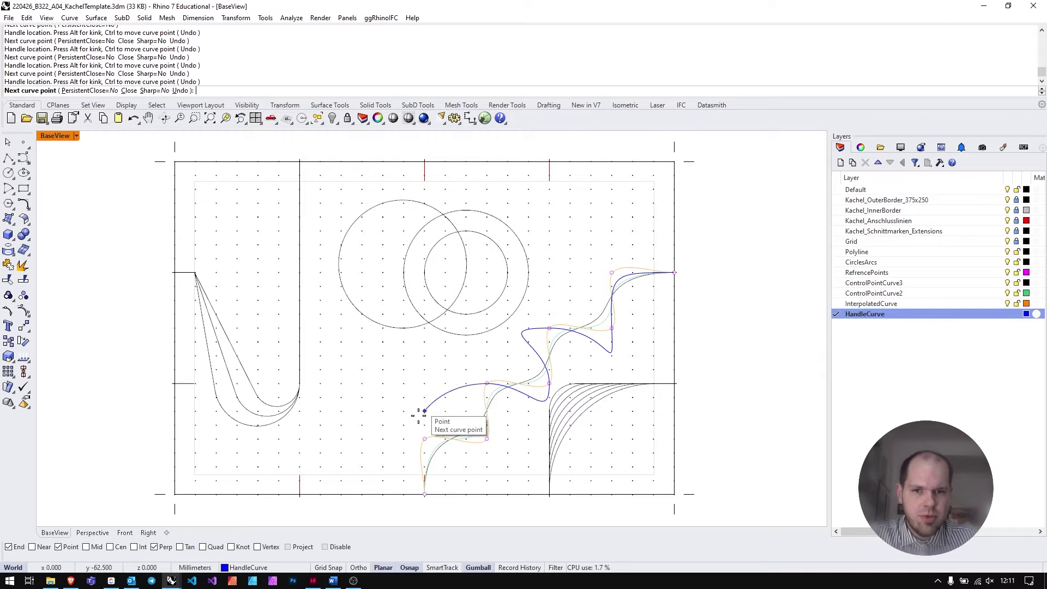
pyautogui.click(487, 439)
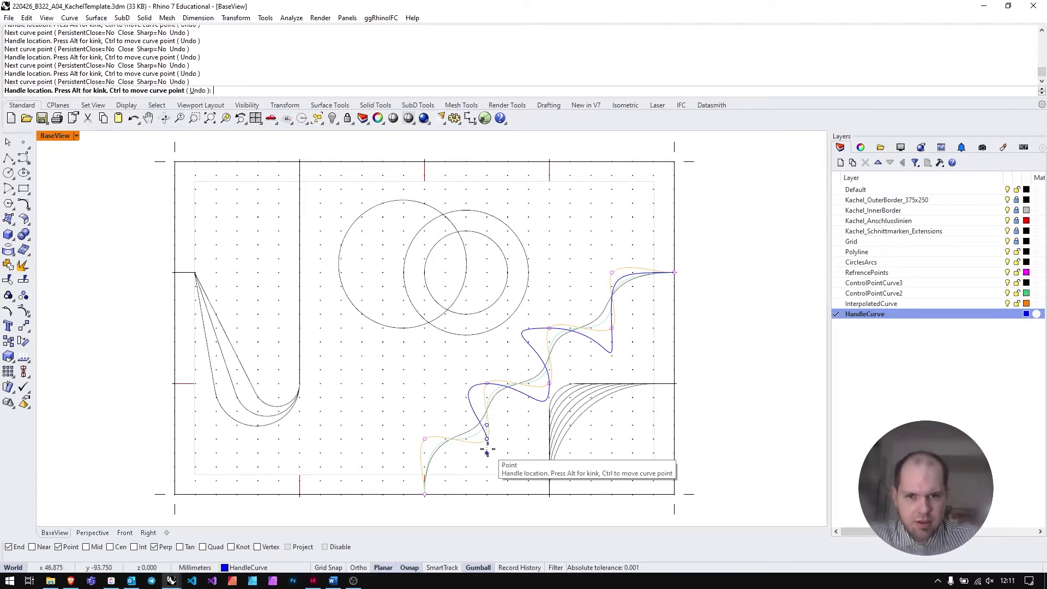
pyautogui.click(487, 487)
pyautogui.click(418, 438)
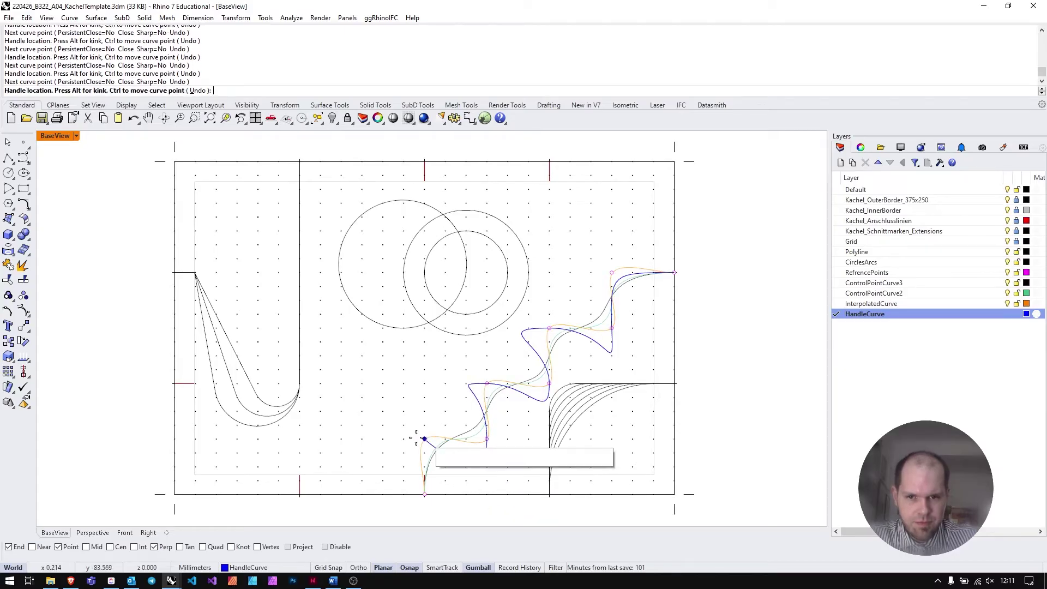
pyautogui.click(365, 438)
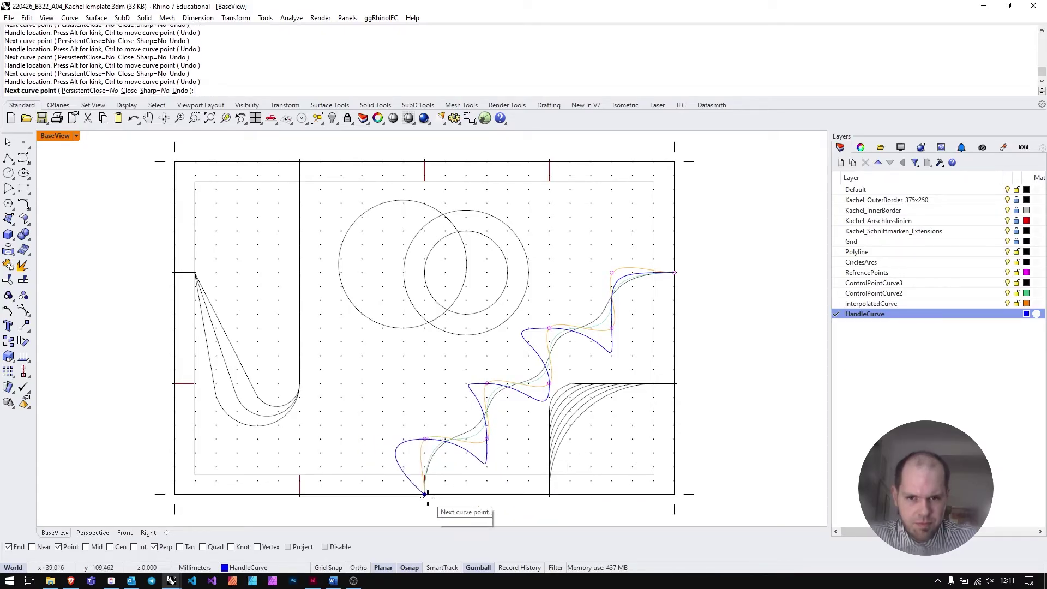
pyautogui.click(426, 495)
pyautogui.moveTo(425, 494); pyautogui.dragTo(433, 404, button='right')
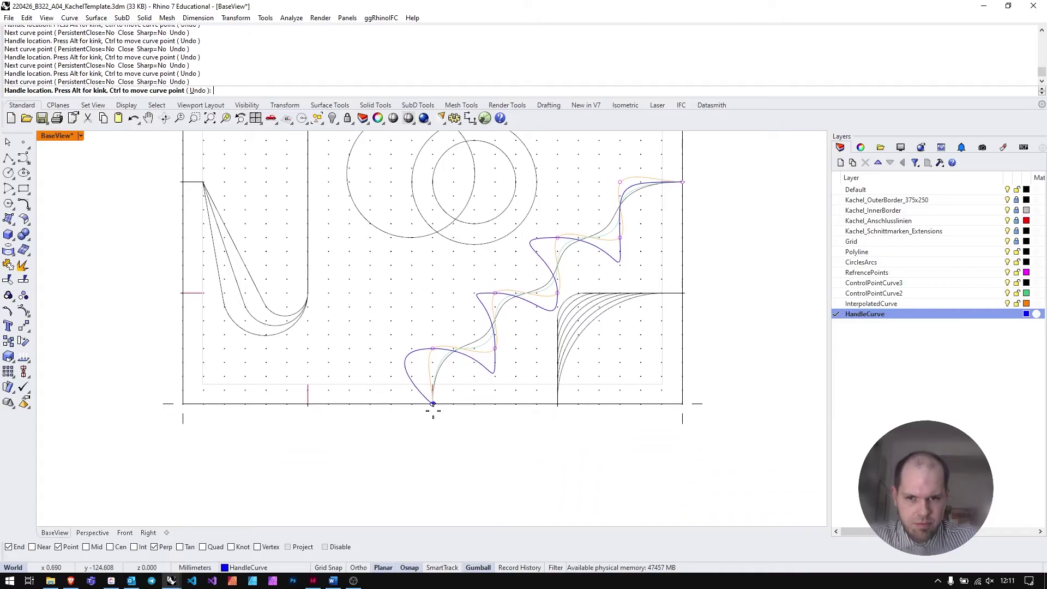
pyautogui.press('Return')
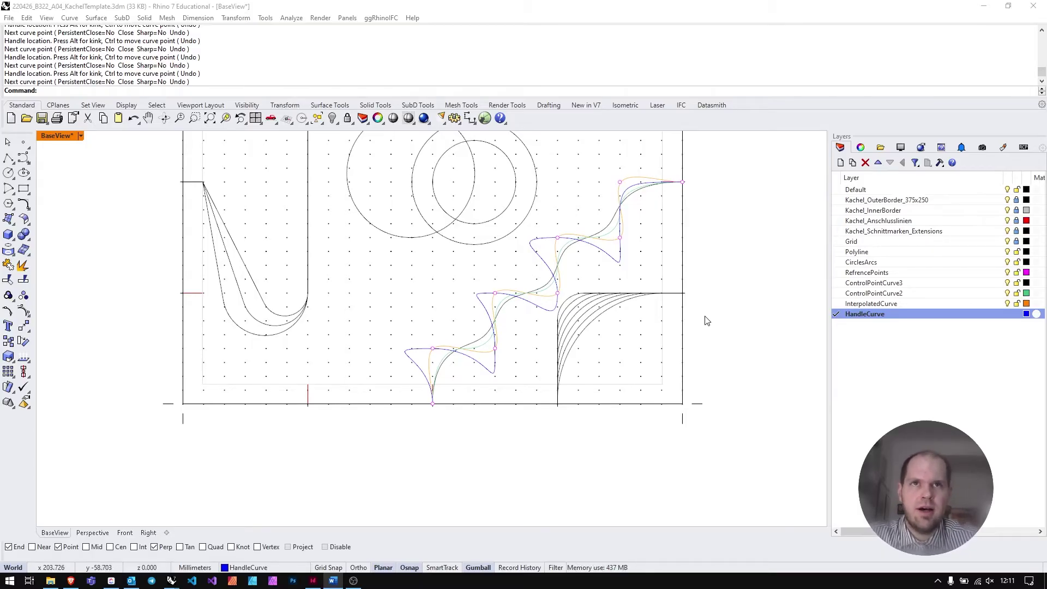
# Try moving the handle curve's upper-left handle point up and to the right, and undo the move
pyautogui.scroll(5, 709, 305)
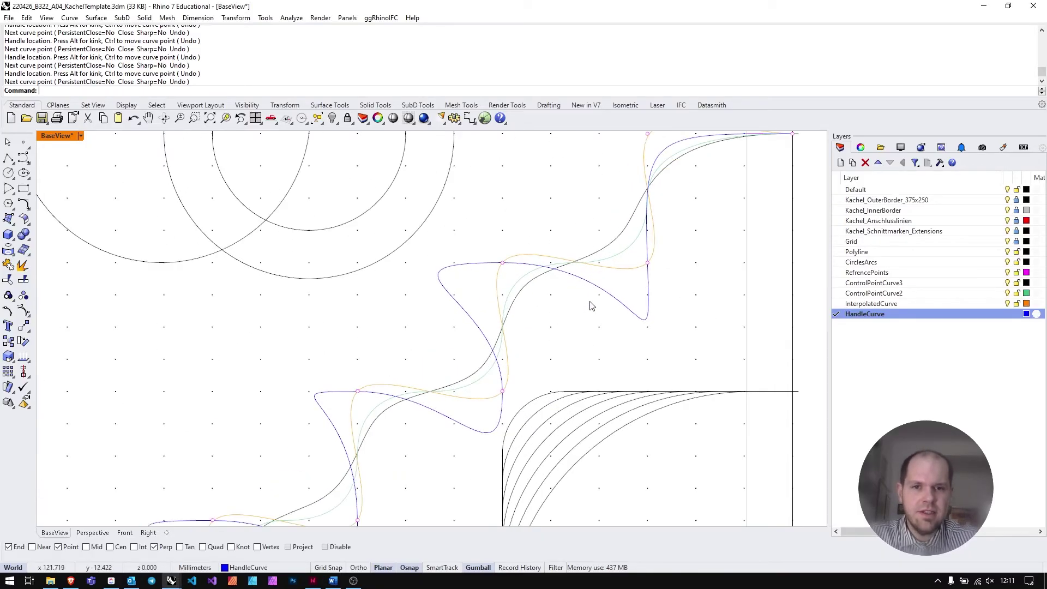
pyautogui.click(576, 280)
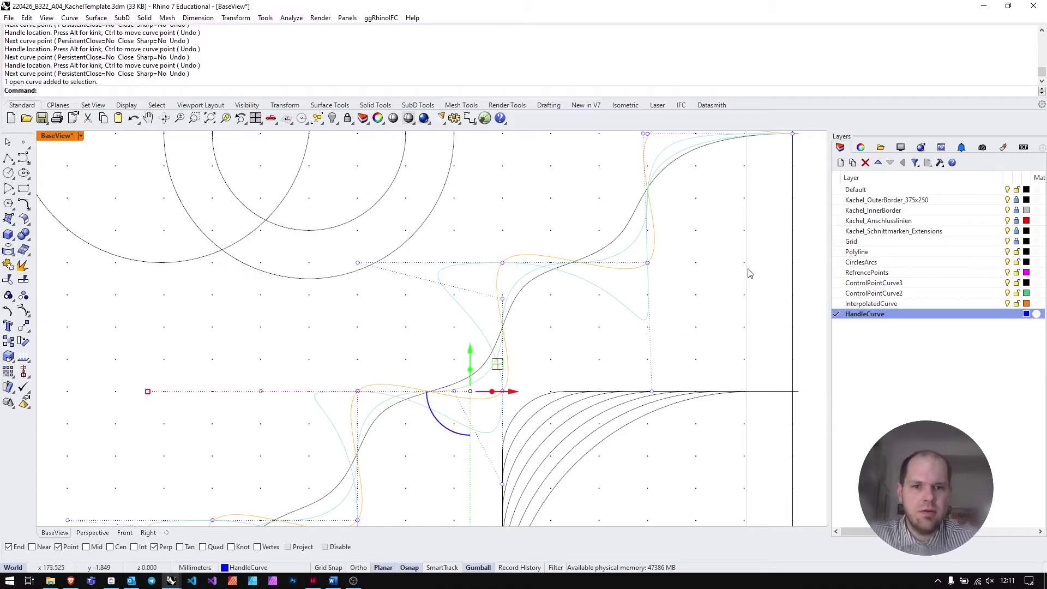
pyautogui.scroll(-3, 711, 322)
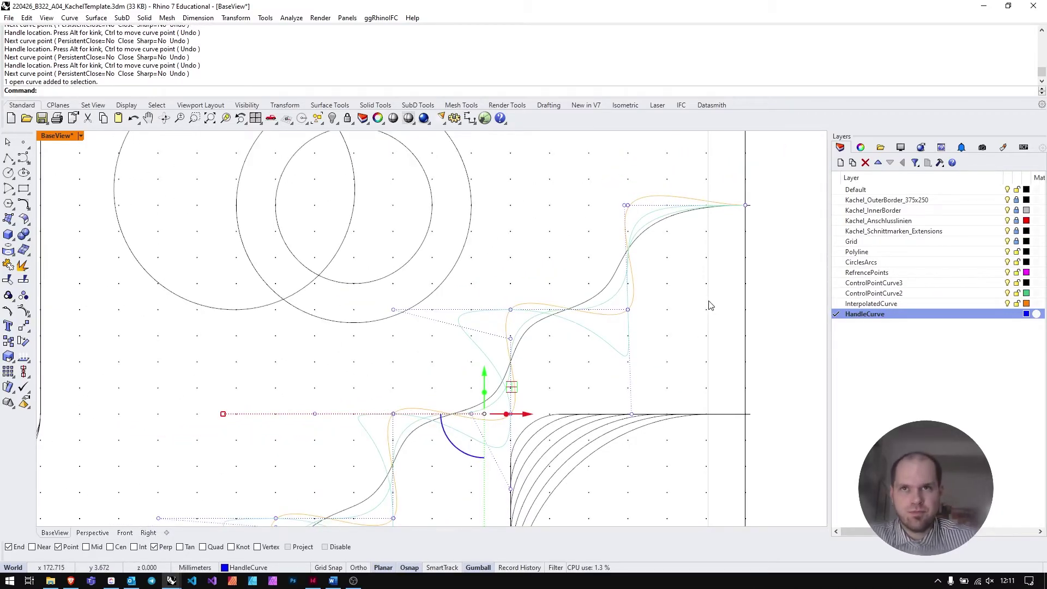
pyautogui.click(394, 310)
pyautogui.moveTo(421, 284); pyautogui.dragTo(487, 186)
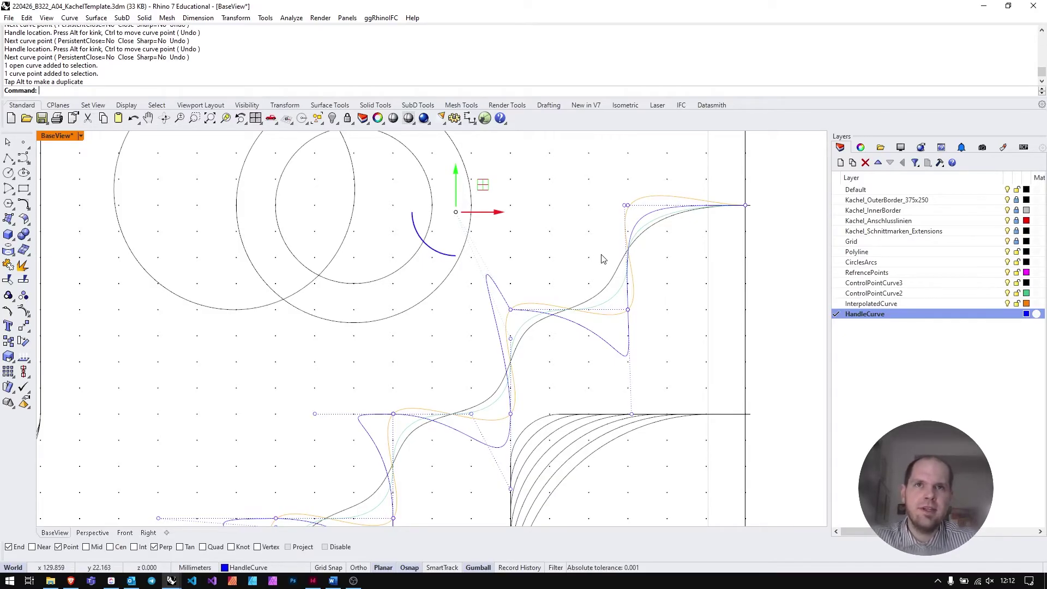
pyautogui.press('Delete')
pyautogui.press('Escape')
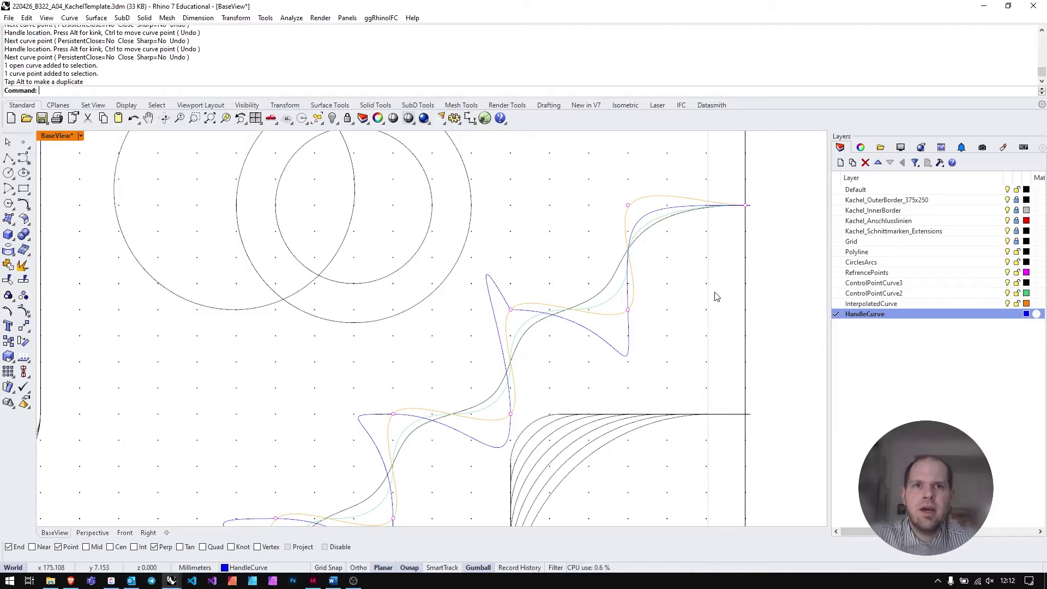
pyautogui.hotkey('ctrl', 'z')
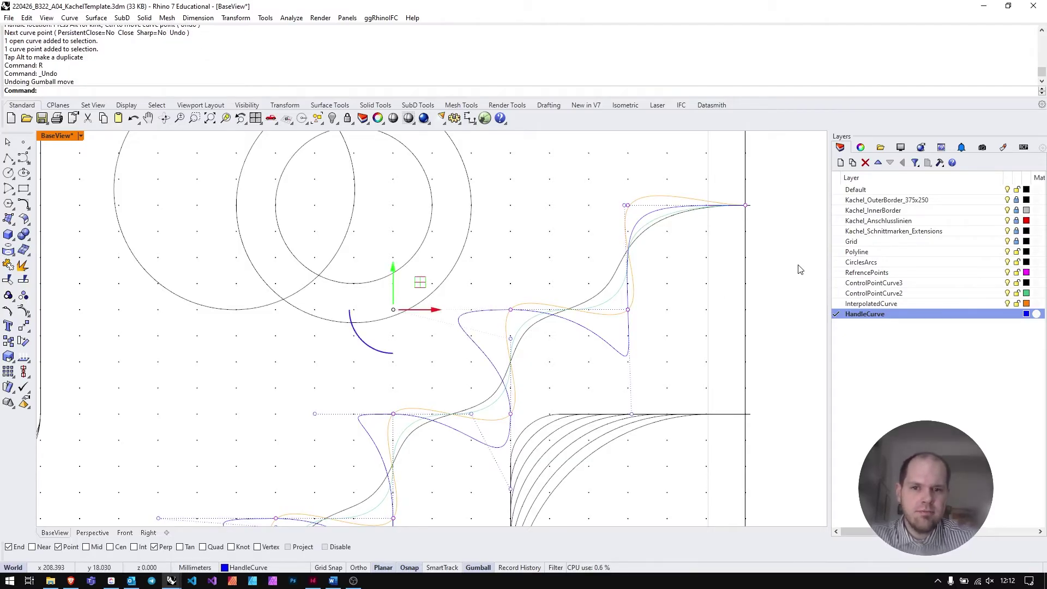
pyautogui.press('Escape')
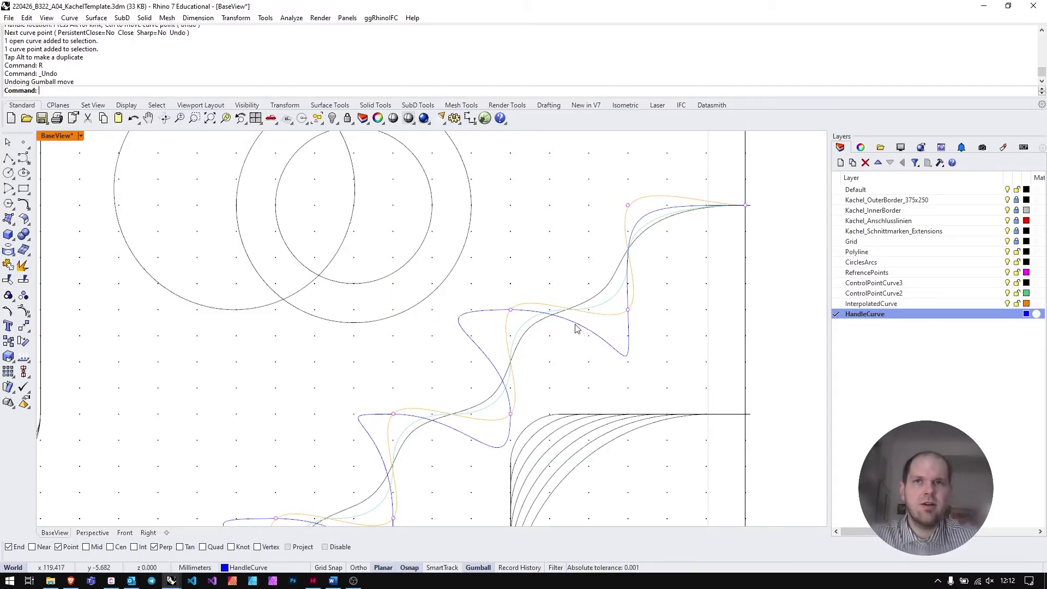
# Explode the handle curve into its separate segments and clear the selection
pyautogui.click(578, 329)
pyautogui.moveTo(725, 397); pyautogui.dragTo(732, 327, button='right')
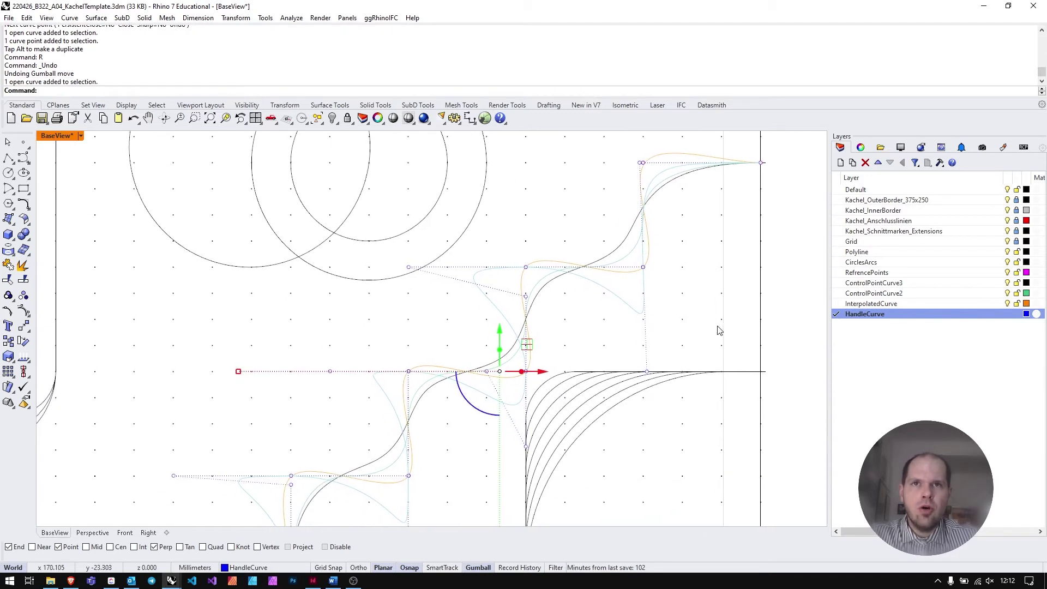
pyautogui.click(23, 265)
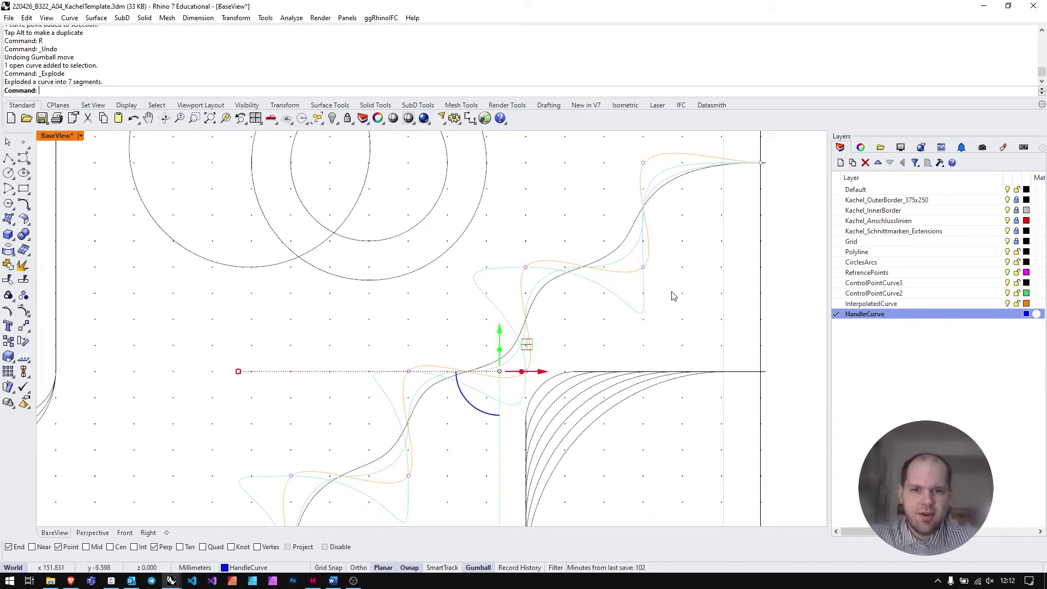
pyautogui.click(751, 263)
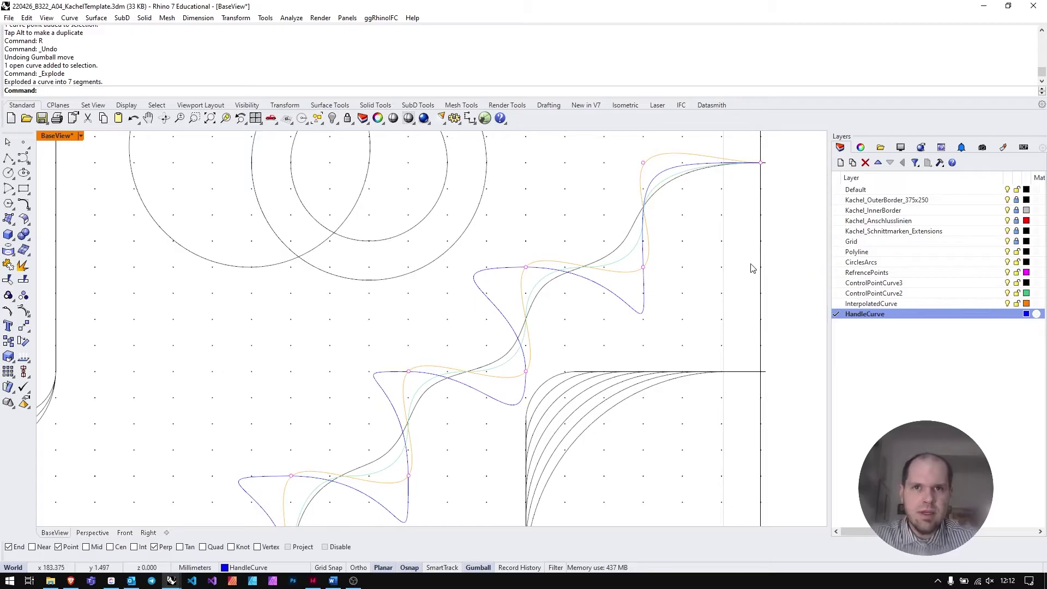
# Check the exploded handle curve's segments one after another and undo the explode
pyautogui.click(585, 281)
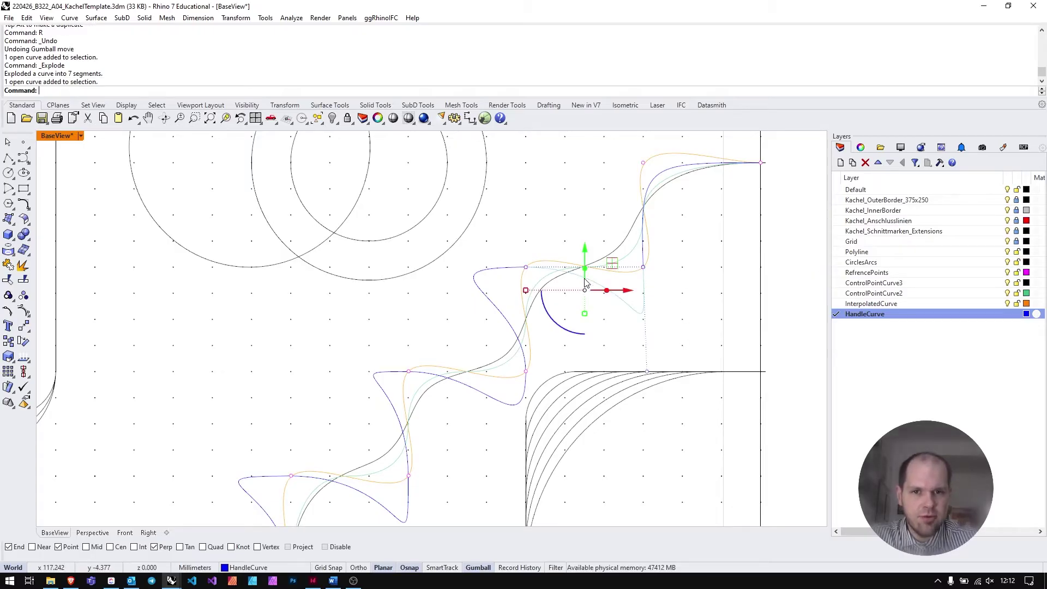
pyautogui.keyDown('shift'); pyautogui.click(511, 272); pyautogui.keyUp('shift')
pyautogui.keyDown('shift'); pyautogui.click(517, 404); pyautogui.keyUp('shift')
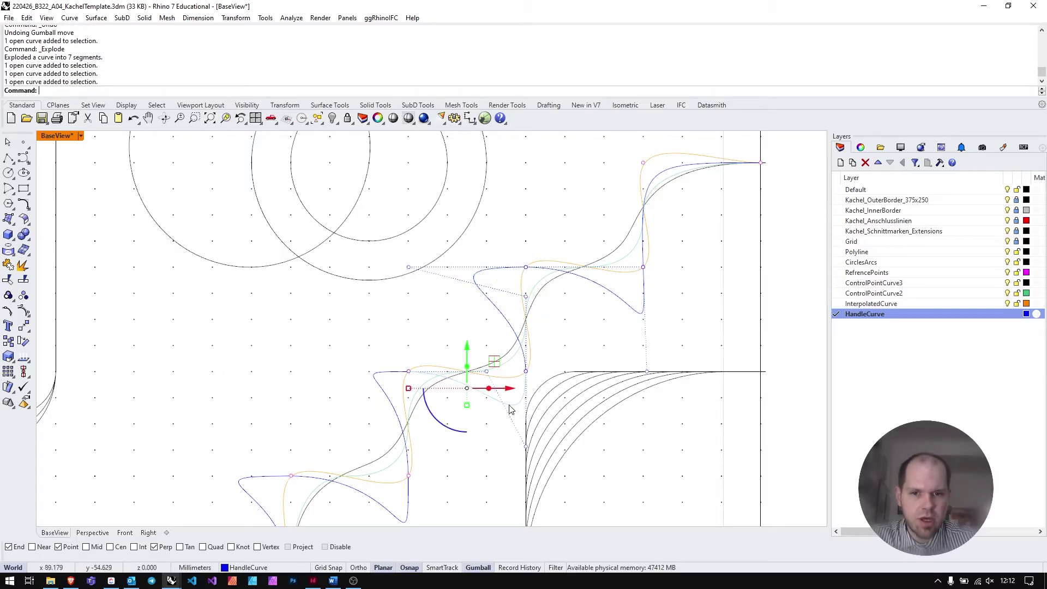
pyautogui.keyDown('shift'); pyautogui.click(381, 378); pyautogui.keyUp('shift')
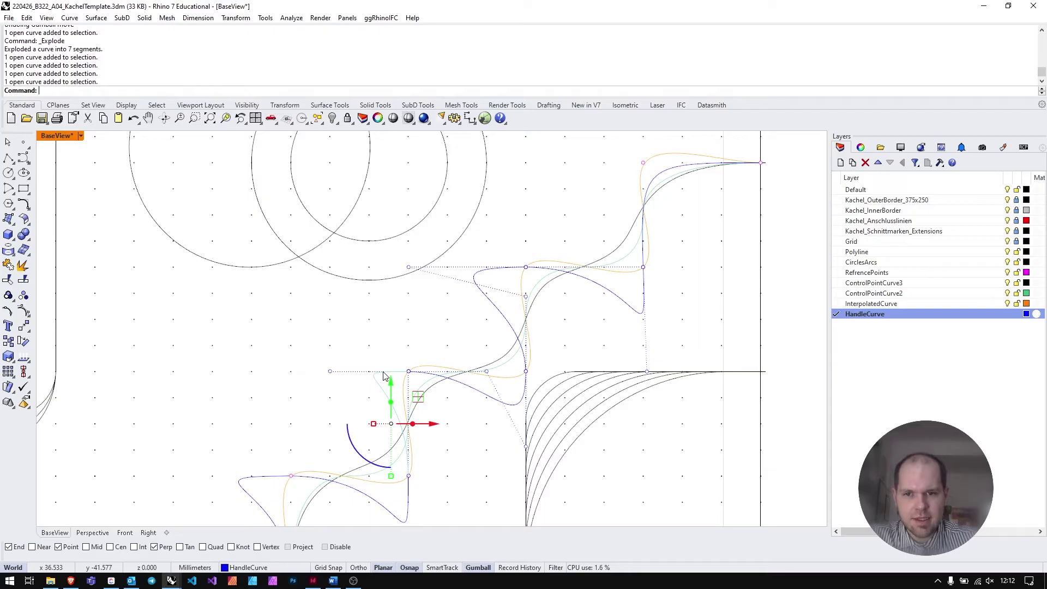
pyautogui.click(795, 281)
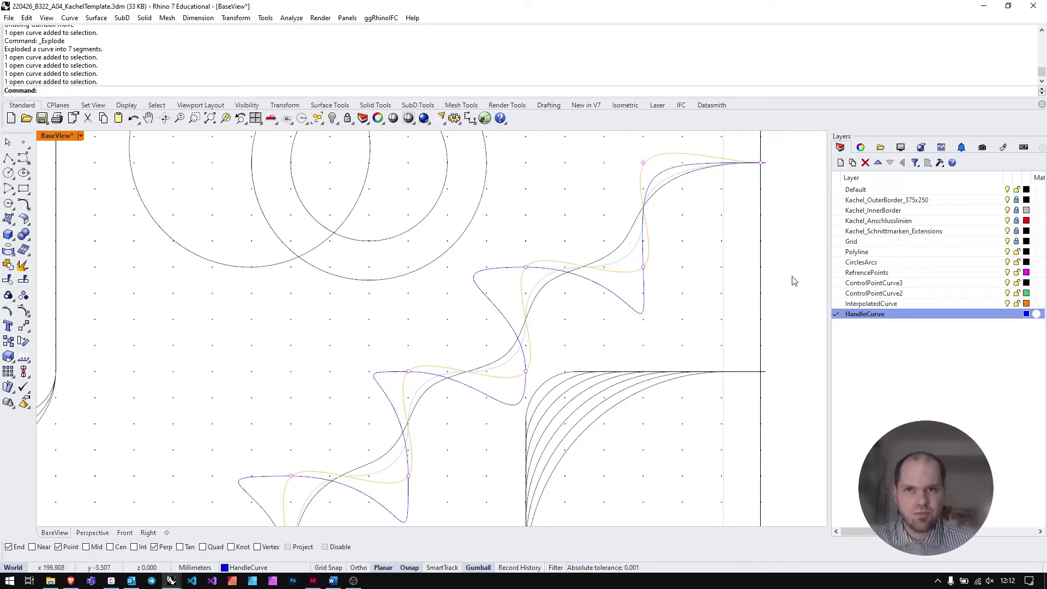
pyautogui.hotkey('ctrl', 'z')
pyautogui.press('Escape')
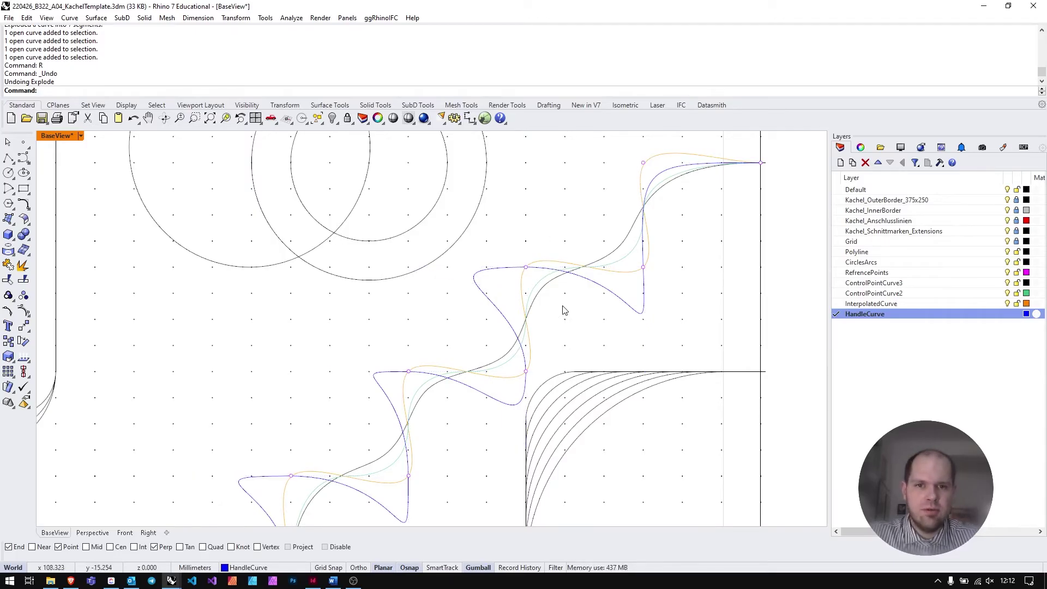
# Try to explode the interpolated curve
pyautogui.click(546, 264)
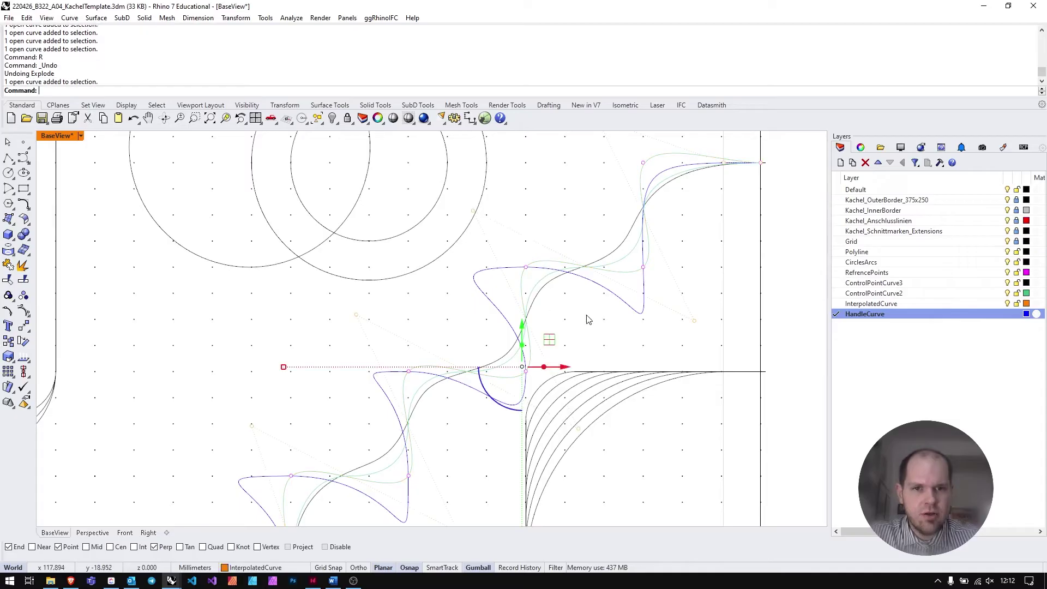
pyautogui.click(22, 272)
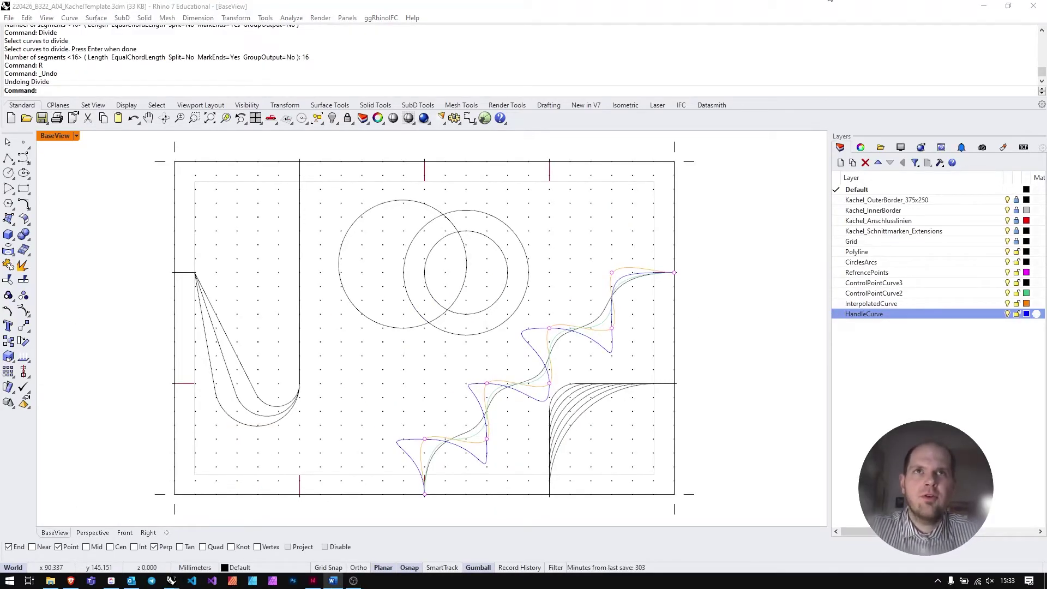
pyautogui.click(749, 192)
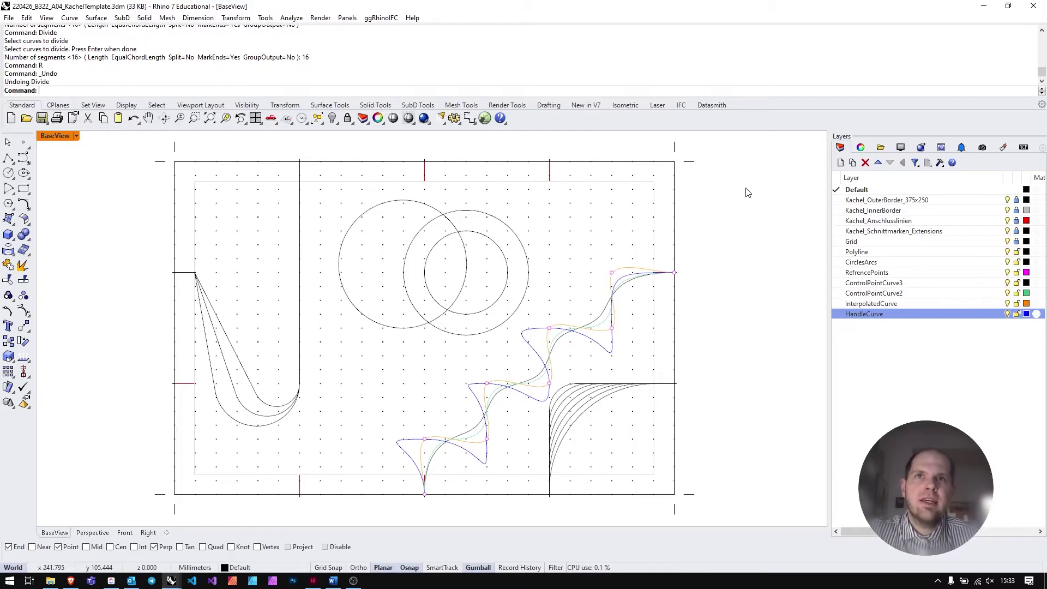
# Create a new layer named Divide and make it the current layer
pyautogui.click(841, 163)
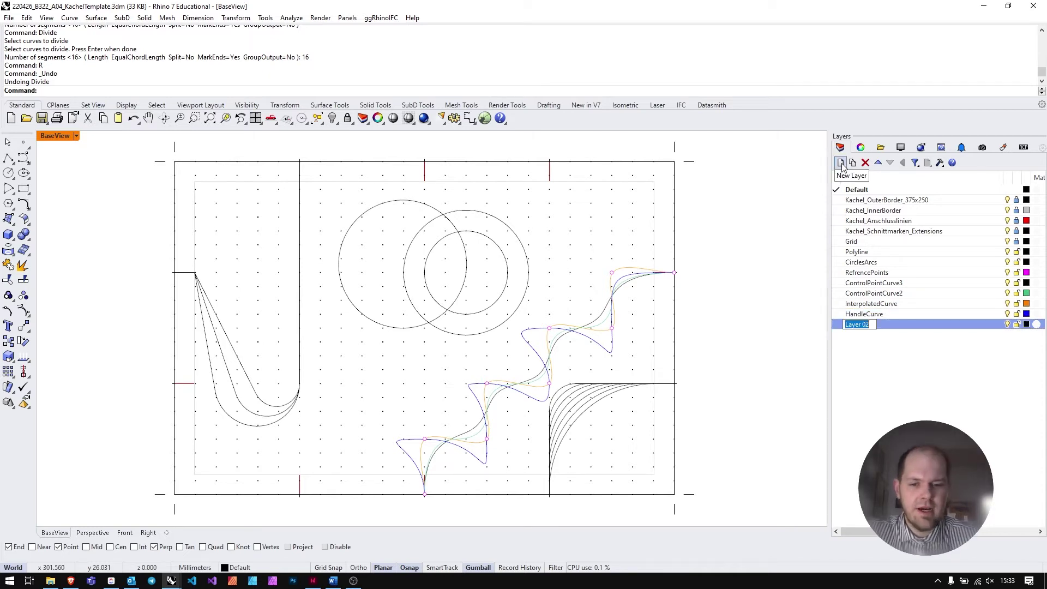
pyautogui.write('Divide')
pyautogui.press('Return')
pyautogui.click(837, 324)
# Divide the long vertical line near the tile's left side into 16 segments with point markers
pyautogui.write('Divide')
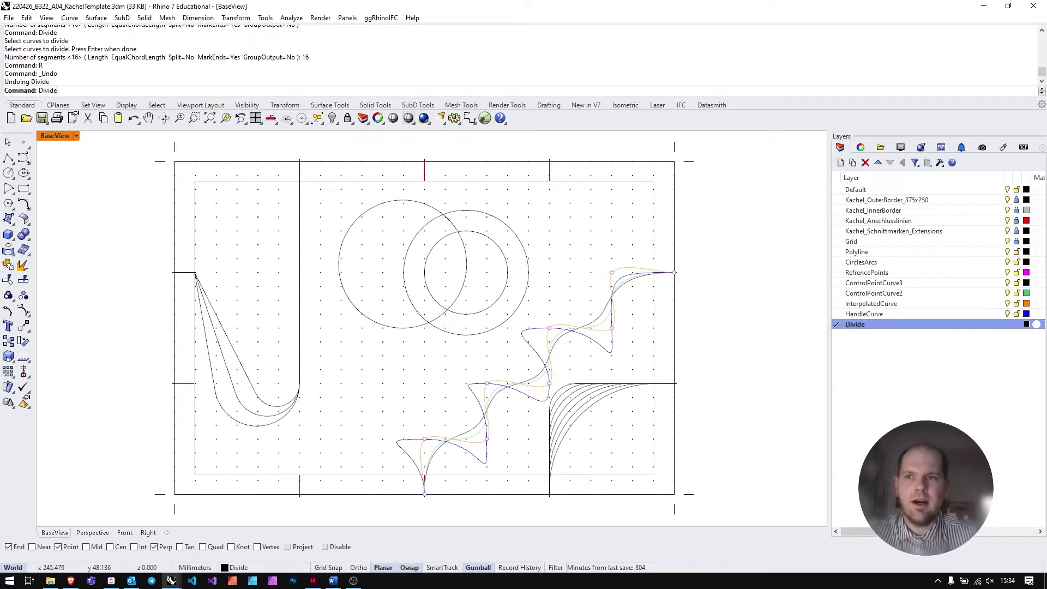
pyautogui.press('Return')
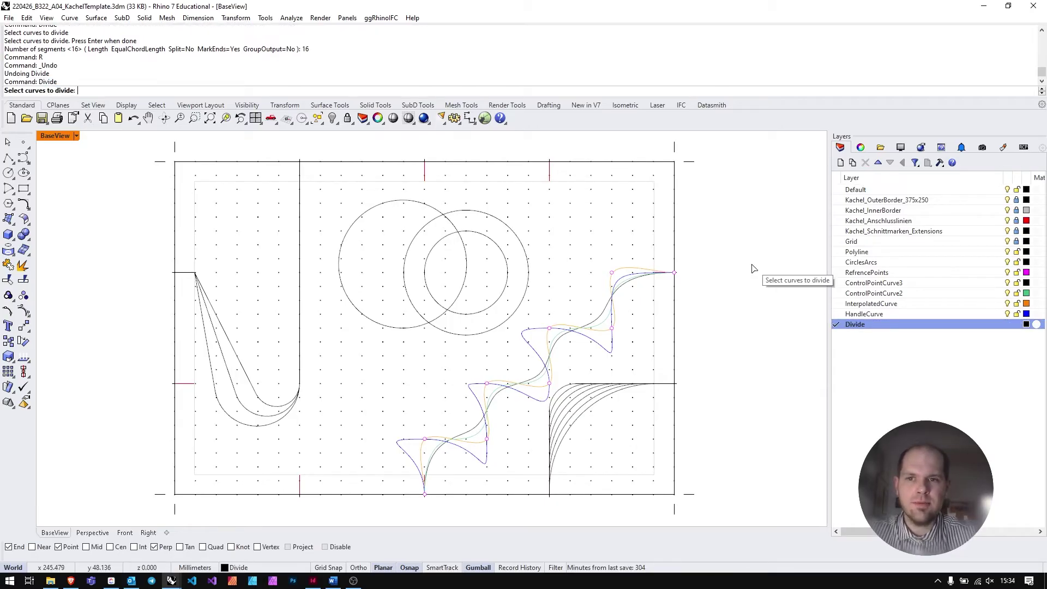
pyautogui.click(300, 229)
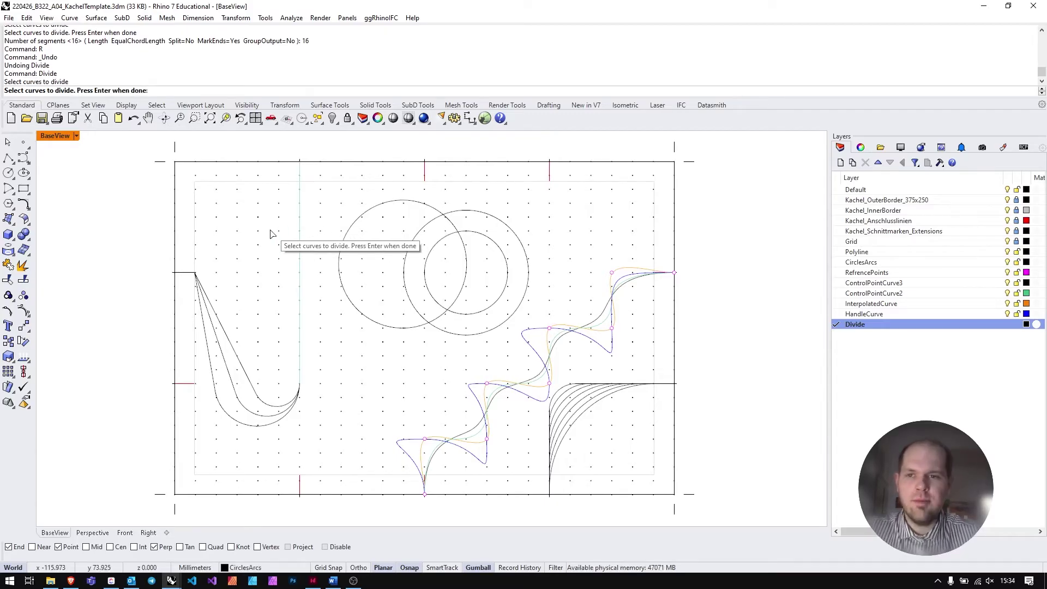
pyautogui.press('Return')
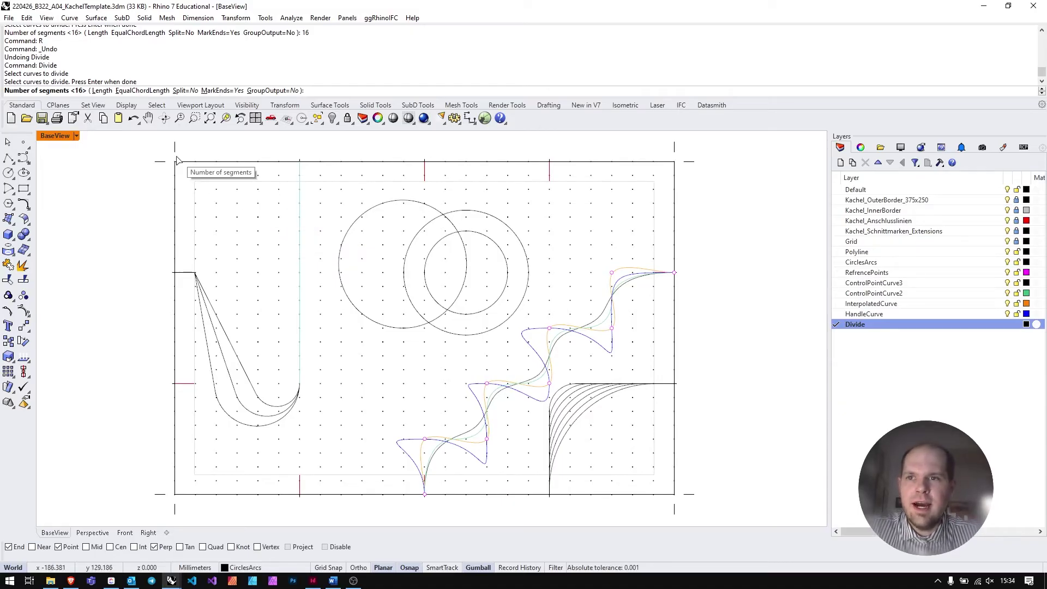
pyautogui.click(78, 92)
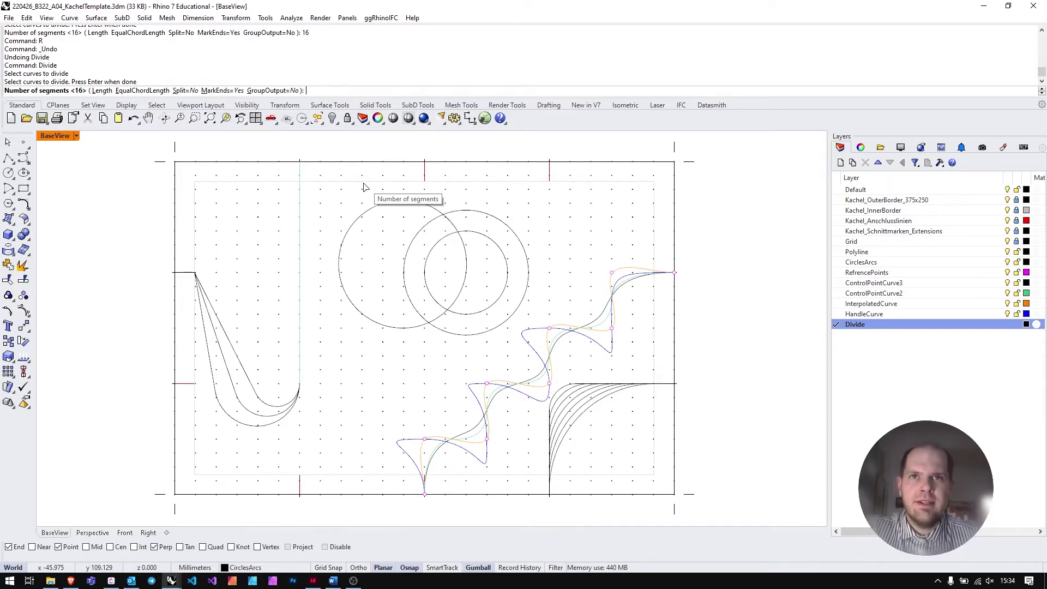
pyautogui.press('Return')
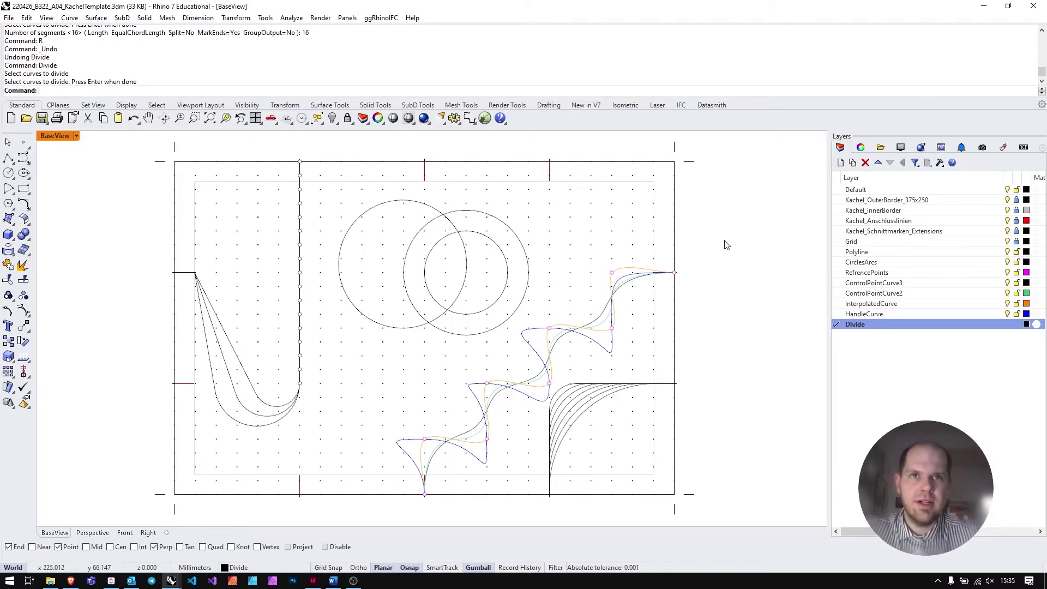
# Draw two horizontal lines leftward from the fourth and fifth division points from the top, the lower one about 78 mm long
pyautogui.write('line')
pyautogui.press('Return')
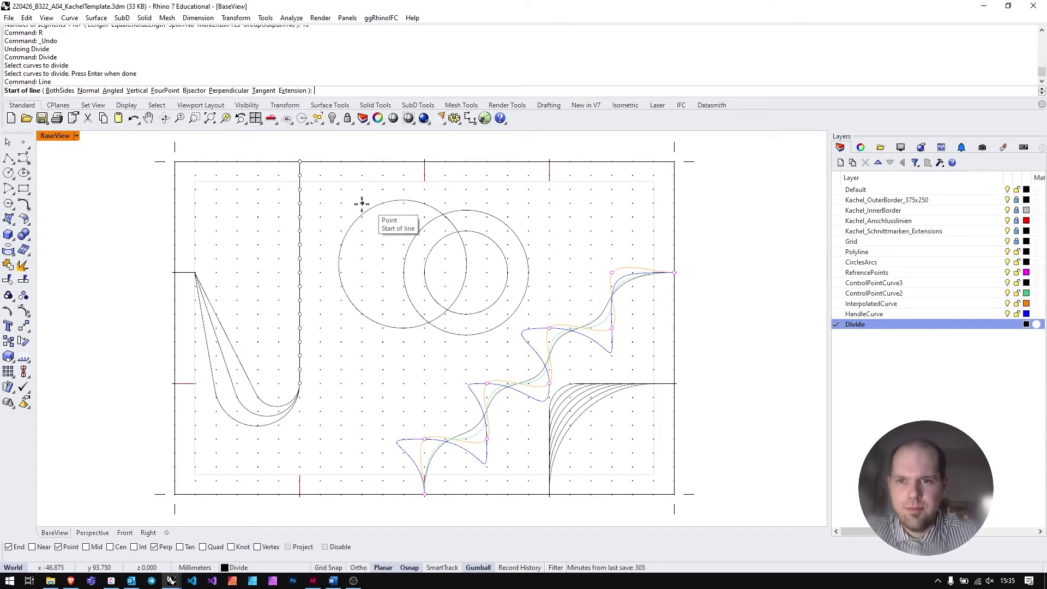
pyautogui.click(300, 203)
pyautogui.click(216, 203)
pyautogui.press('Return')
pyautogui.click(300, 217)
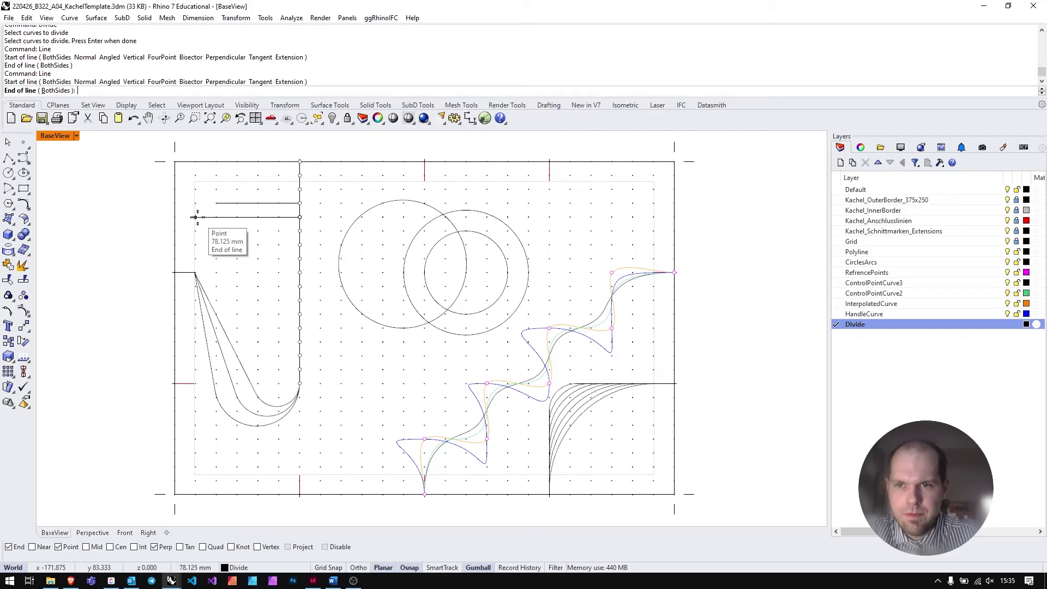
pyautogui.click(195, 217)
# Draw three progressively shorter horizontal lines leftward from the next three division points below, ending each on a grid point
pyautogui.press('Return')
pyautogui.click(300, 231)
pyautogui.click(216, 231)
pyautogui.press('Return')
pyautogui.click(300, 244)
pyautogui.click(237, 245)
pyautogui.press('Return')
pyautogui.click(300, 259)
pyautogui.click(258, 258)
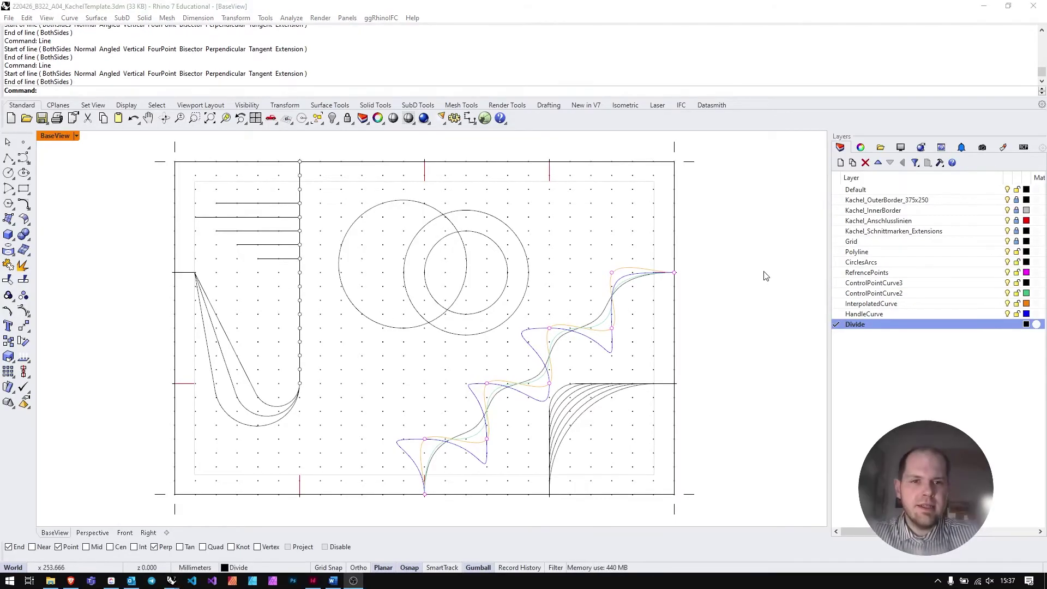
# Create a new layer named CurveBoolean and make it the current layer
pyautogui.click(762, 273)
pyautogui.click(841, 163)
pyautogui.write('CurveBoolean')
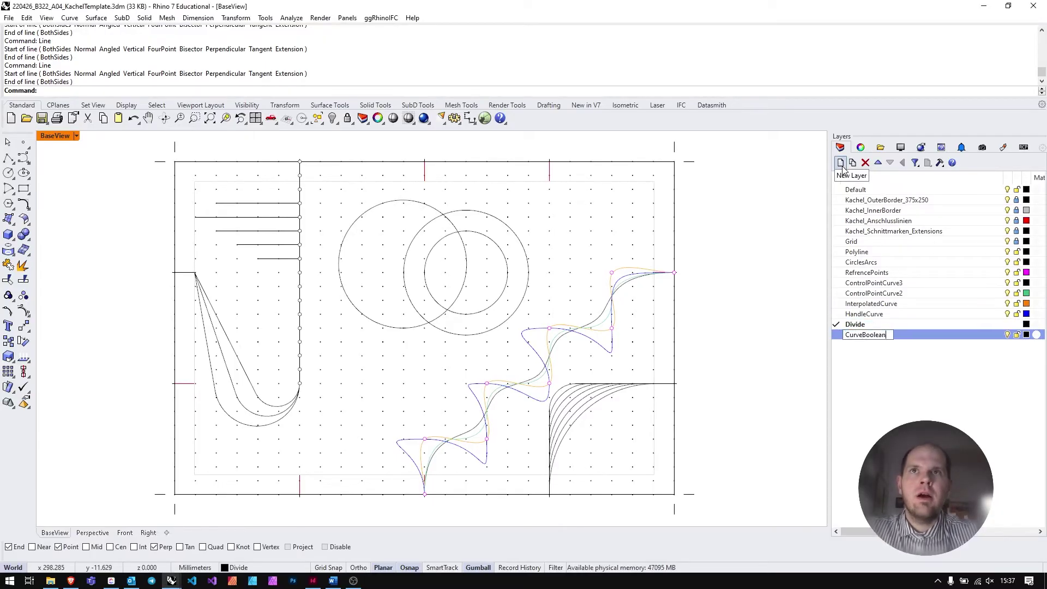
pyautogui.press('Return')
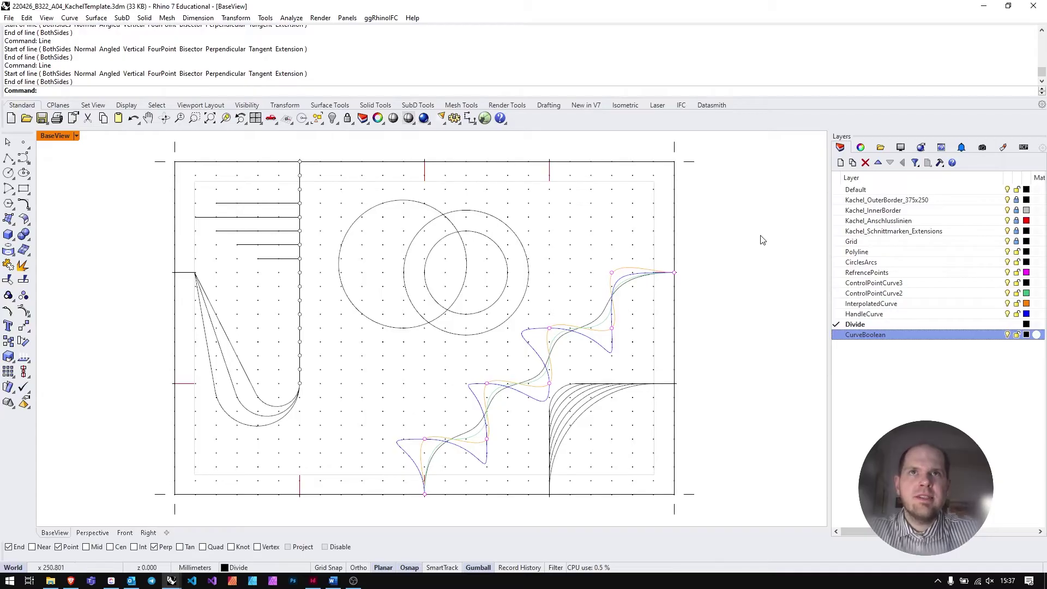
pyautogui.click(838, 334)
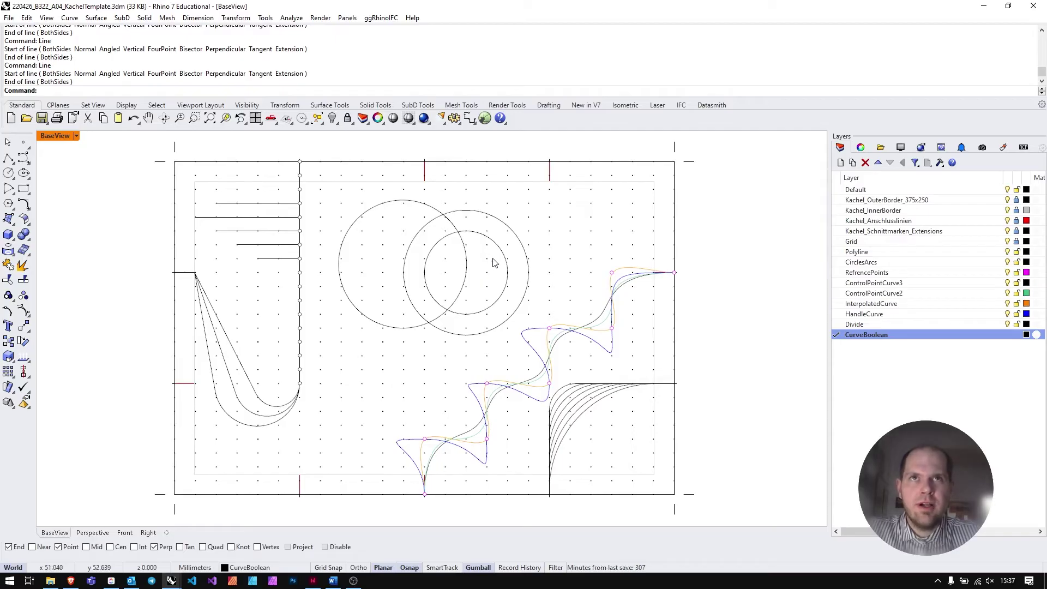
# Merge the two larger overlapping circles into one outline with CurveBoolean, keeping all their regions and setting DeleteInput to All
pyautogui.click(443, 277)
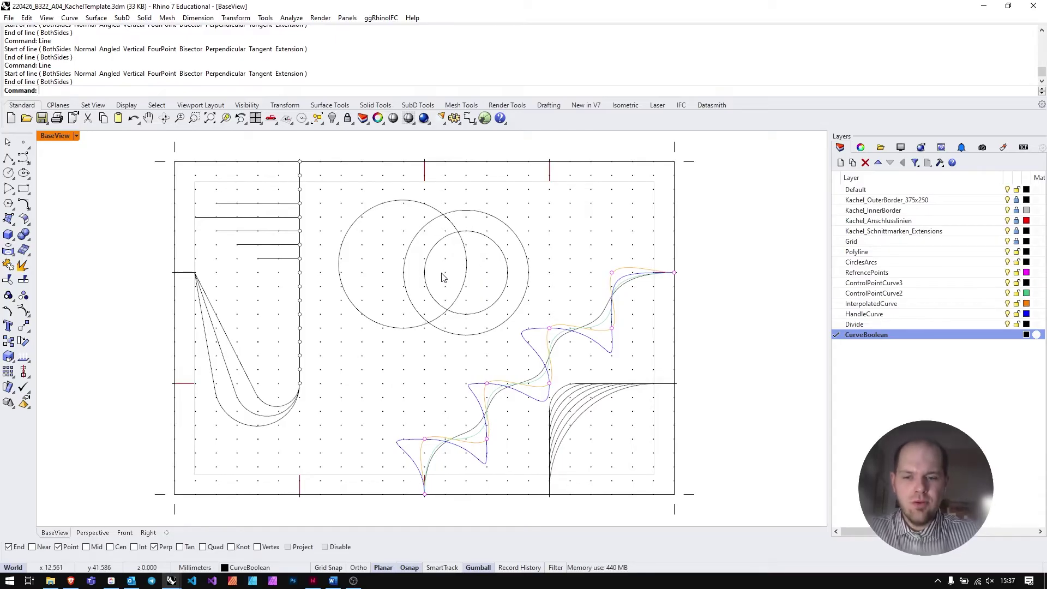
pyautogui.write('CurveBoolean')
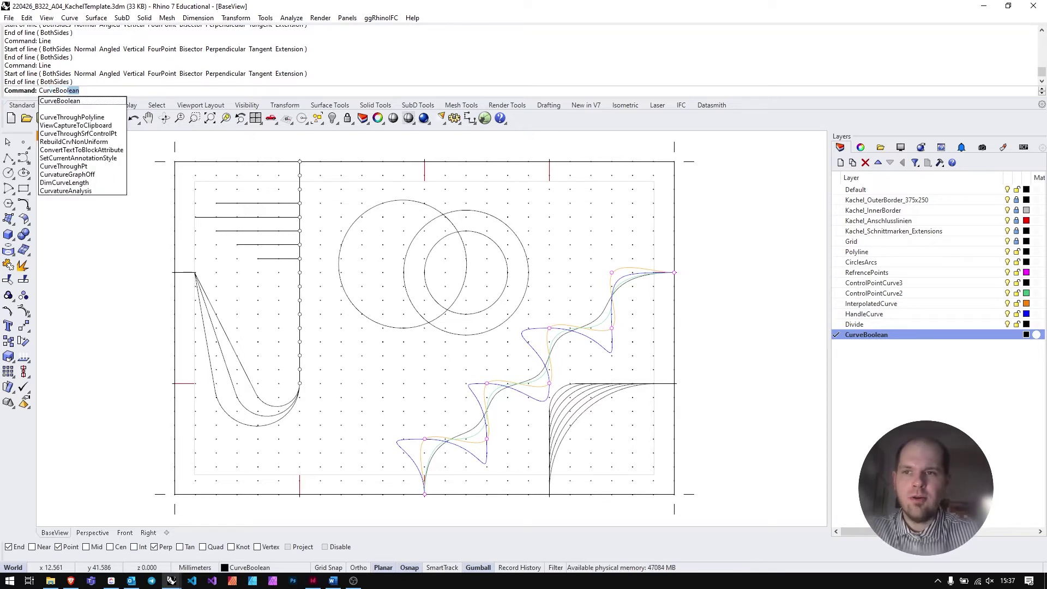
pyautogui.press('Return')
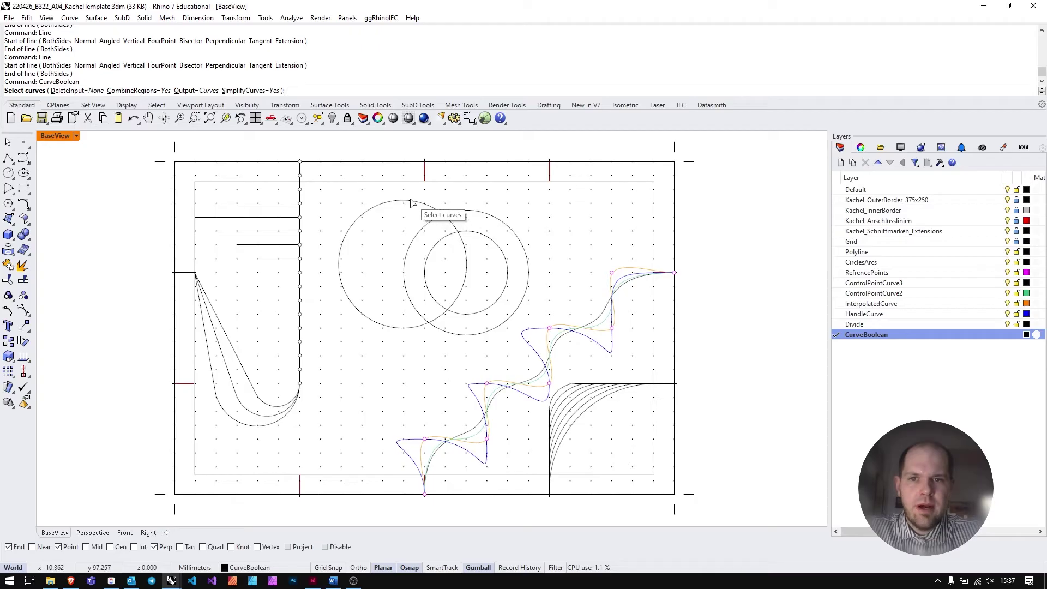
pyautogui.click(423, 210)
pyautogui.click(496, 220)
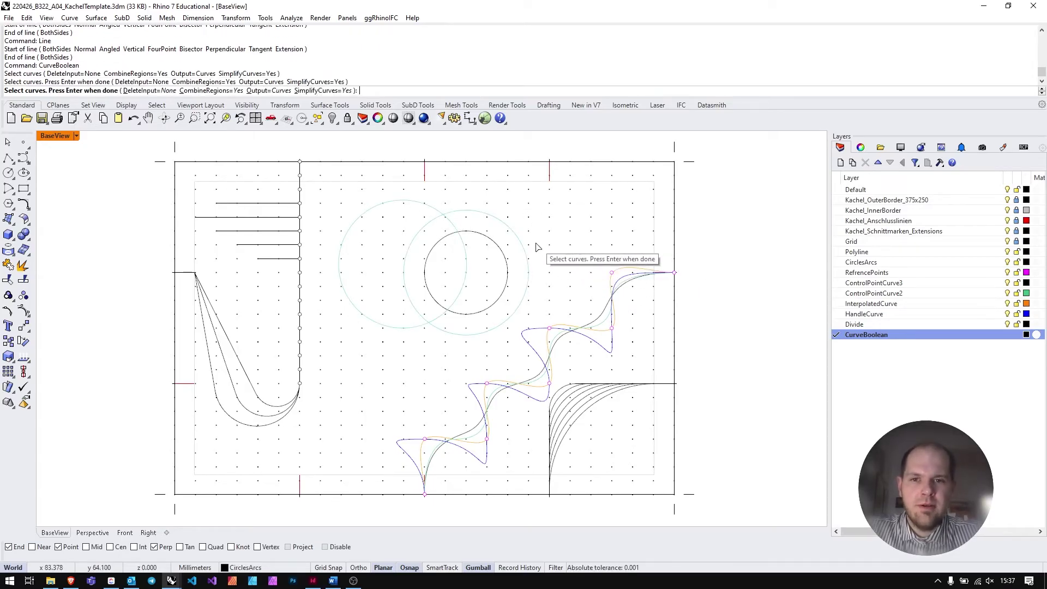
pyautogui.press('Return')
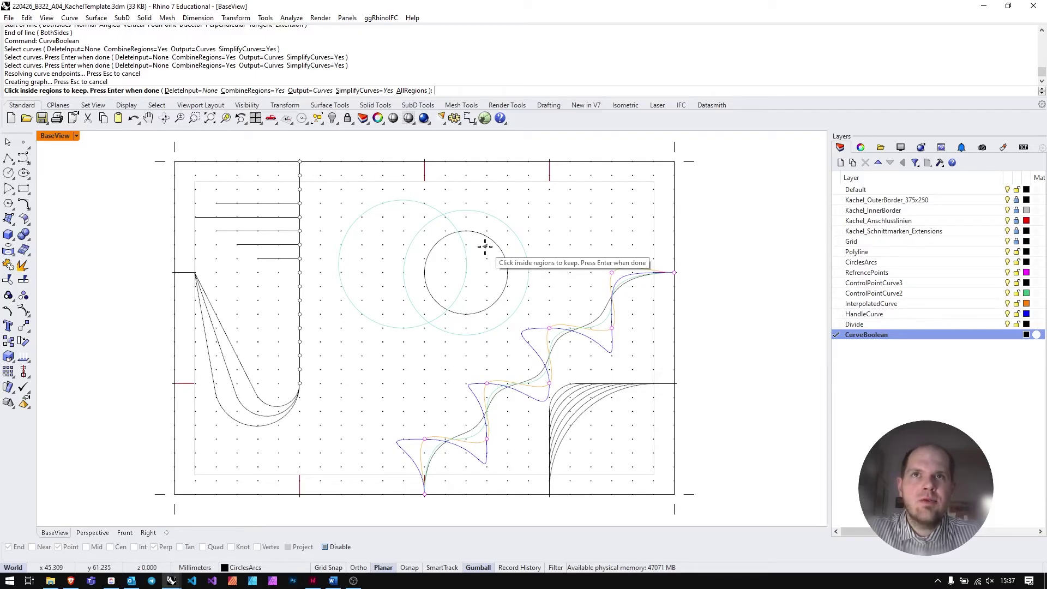
pyautogui.click(514, 261)
pyautogui.click(440, 263)
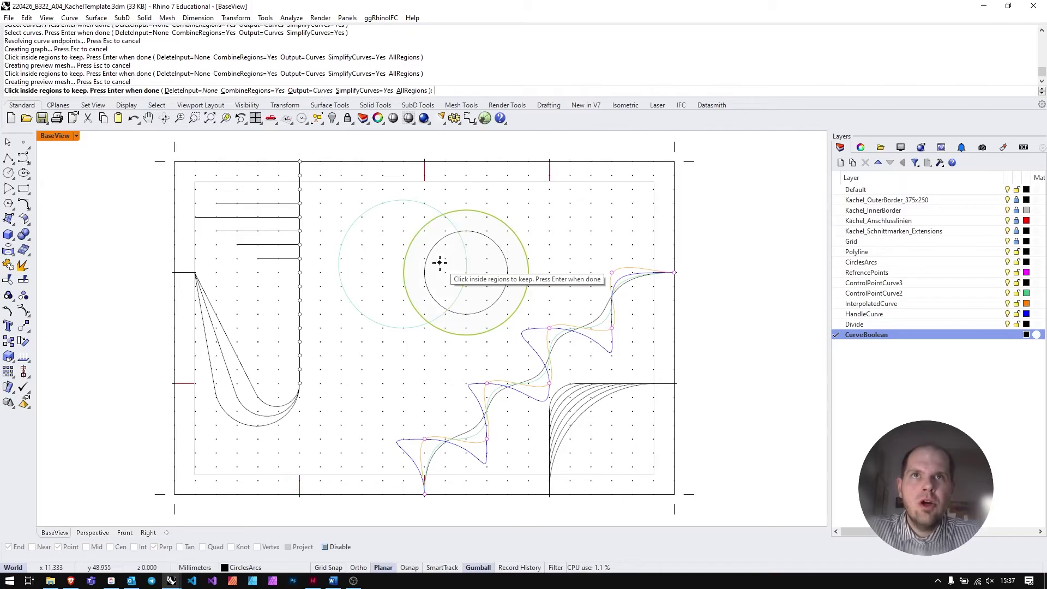
pyautogui.click(377, 242)
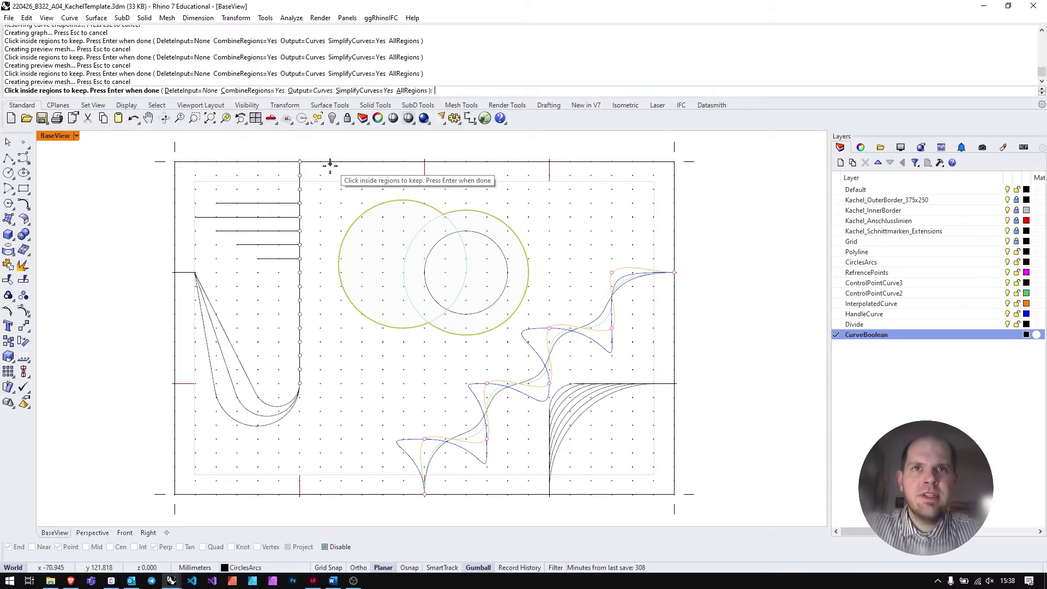
pyautogui.click(199, 91)
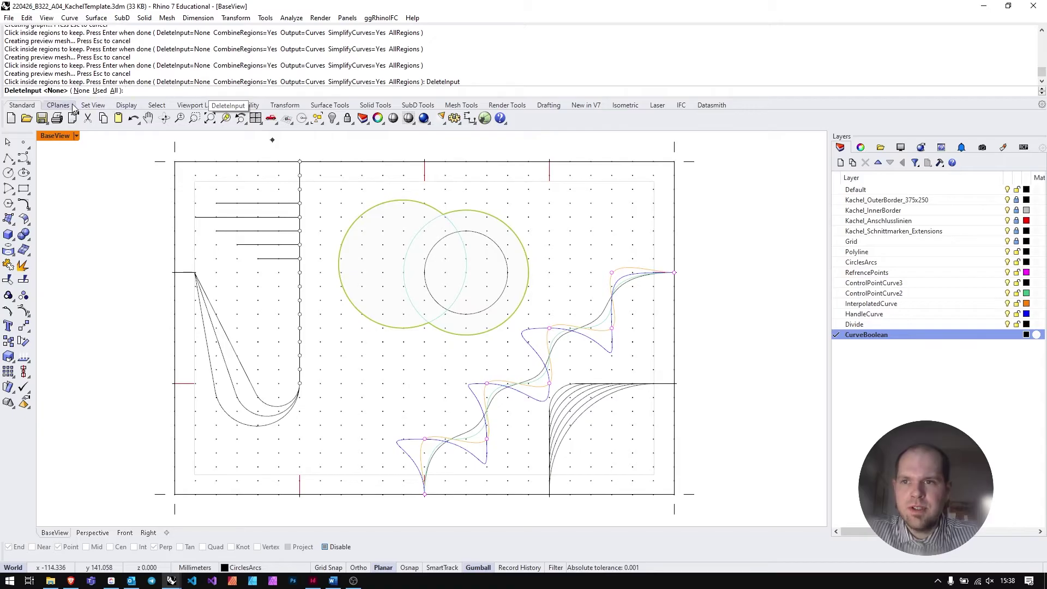
pyautogui.click(113, 91)
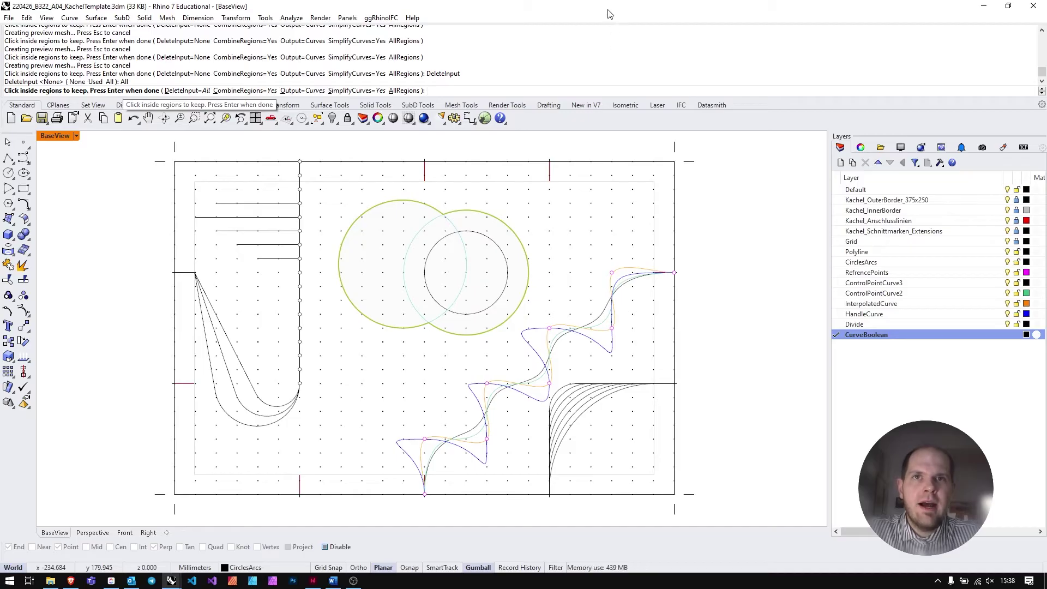
pyautogui.press('Return')
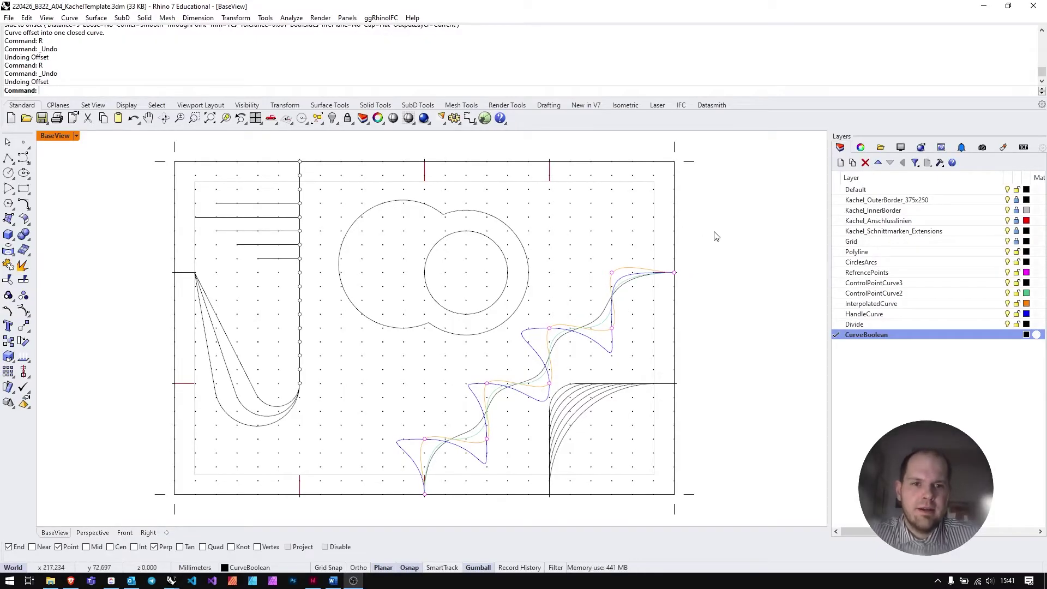
# Offset the merged circle outline 5 mm inward with the corner option set to Sharp
pyautogui.write('Offset')
pyautogui.press('Return')
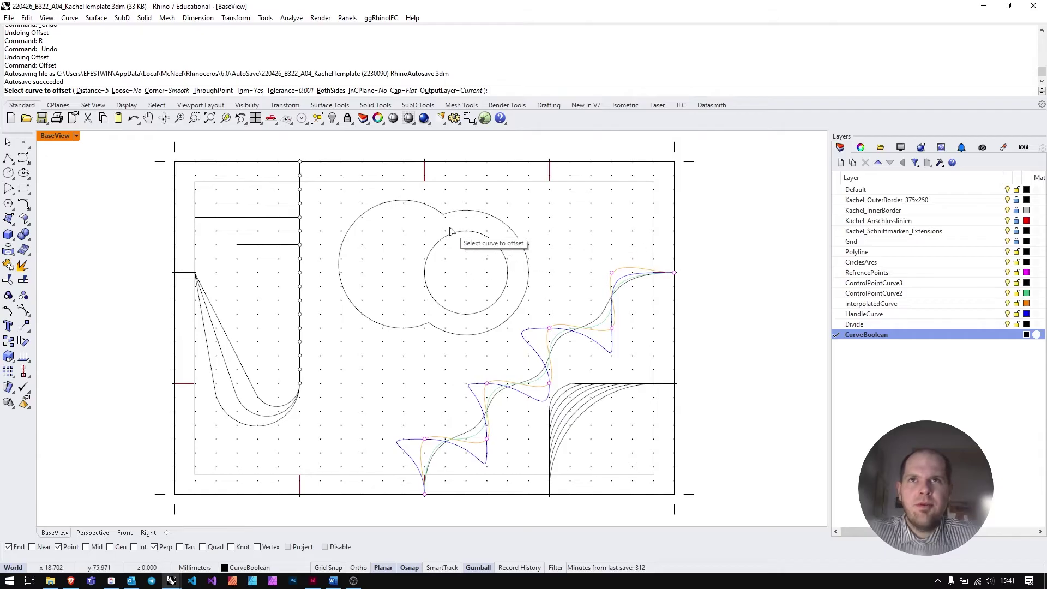
pyautogui.click(414, 331)
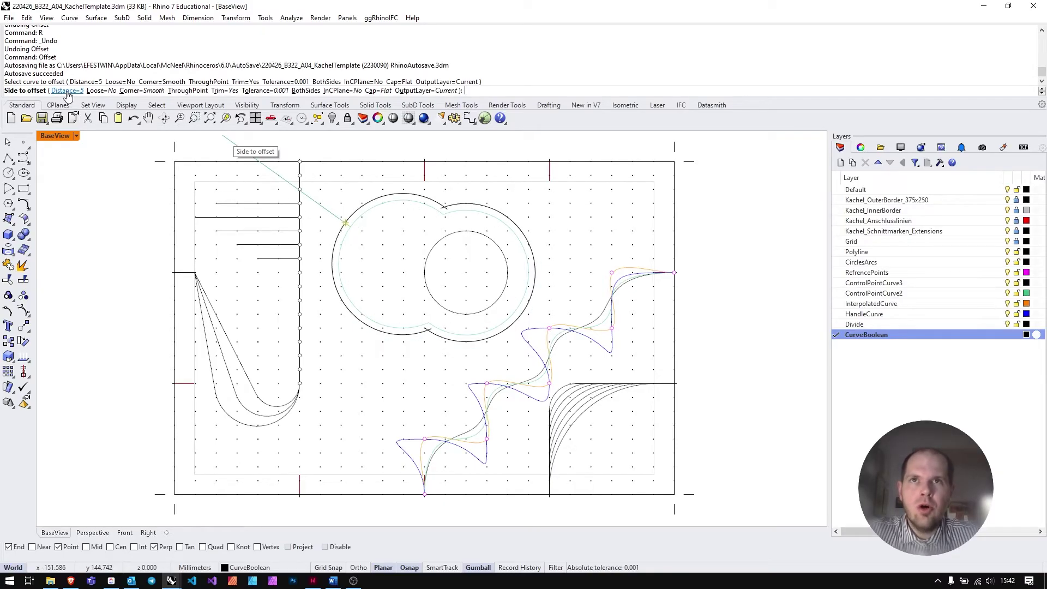
pyautogui.click(143, 92)
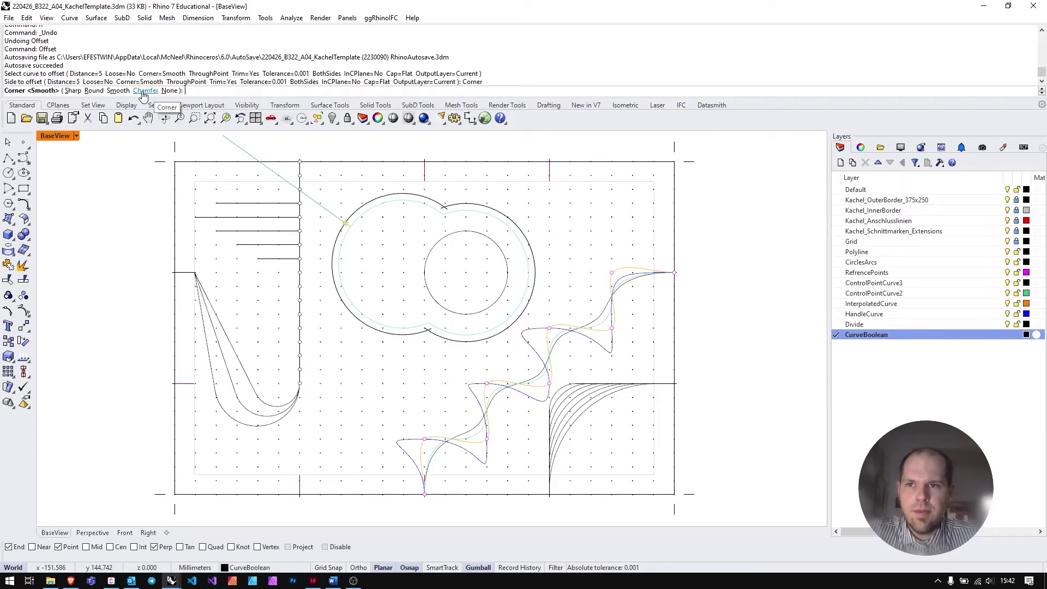
pyautogui.click(72, 90)
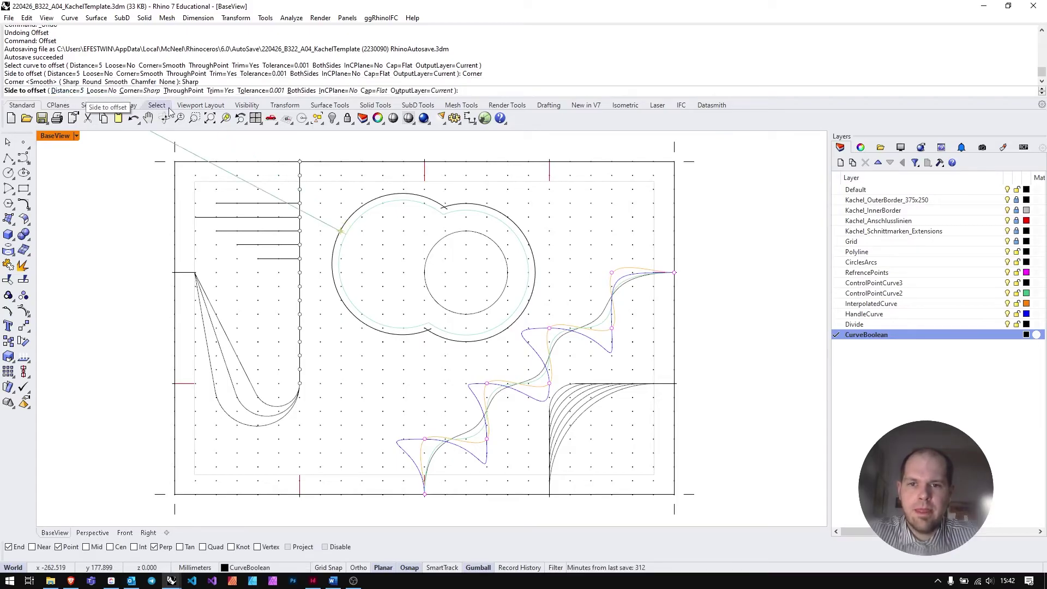
pyautogui.click(390, 283)
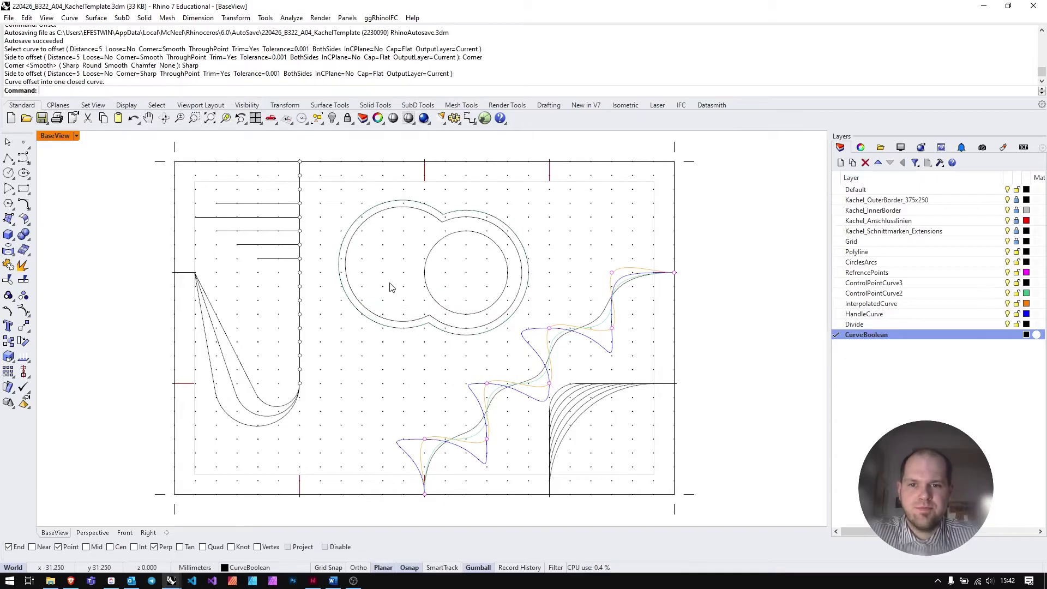
# Offset the inner copy of the merged outline another 5 mm inward with the corner option set to Smooth
pyautogui.rightClick(557, 263)
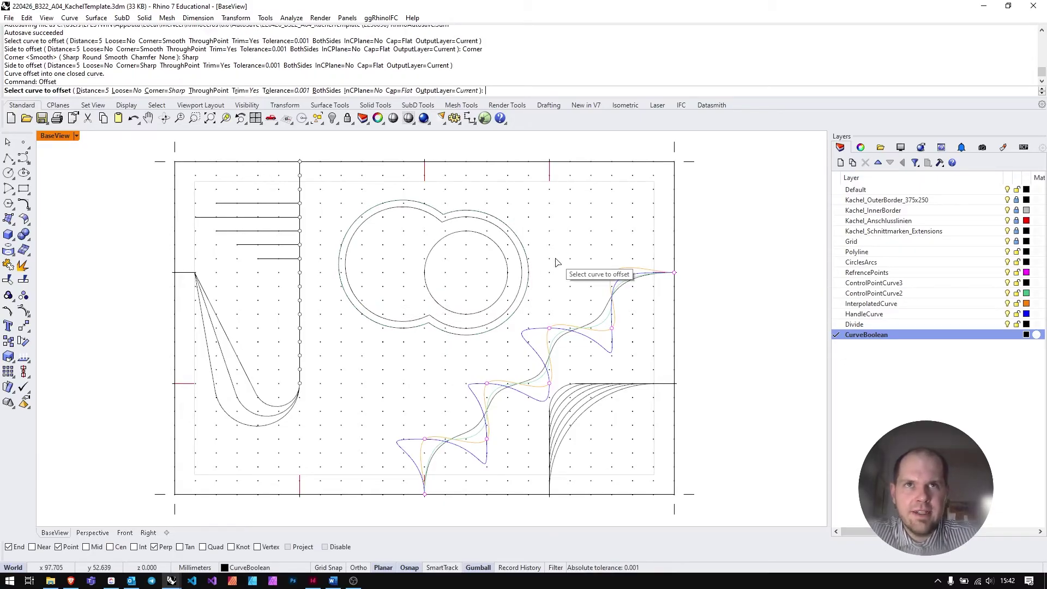
pyautogui.click(429, 321)
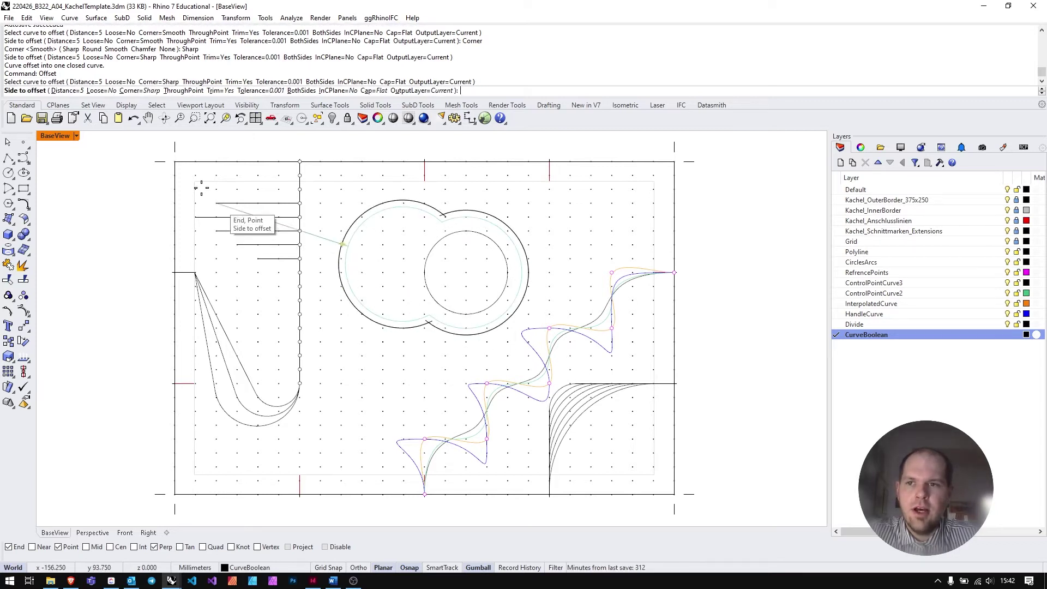
pyautogui.click(142, 91)
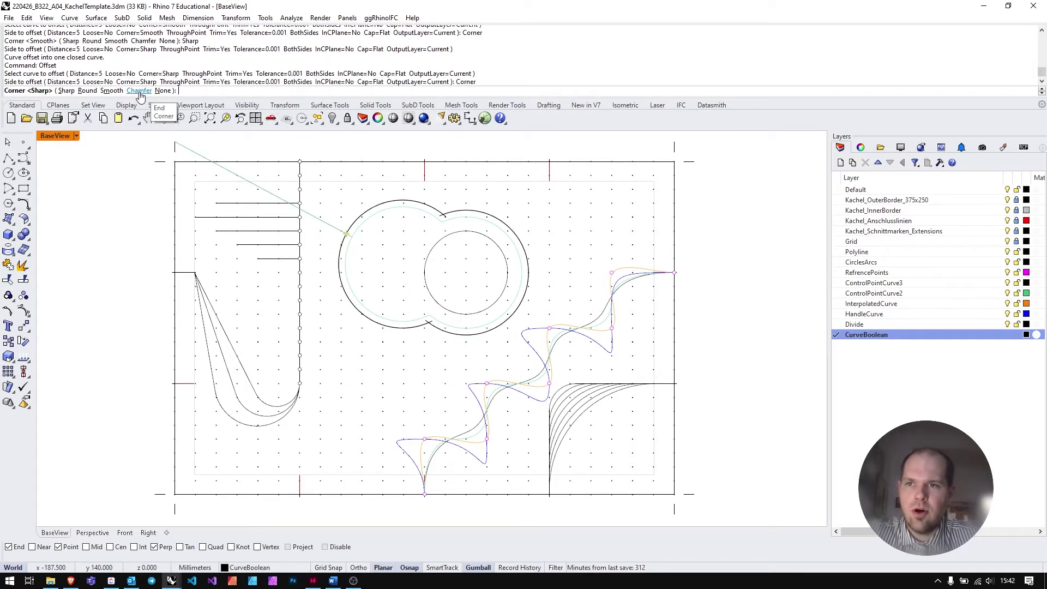
pyautogui.click(111, 90)
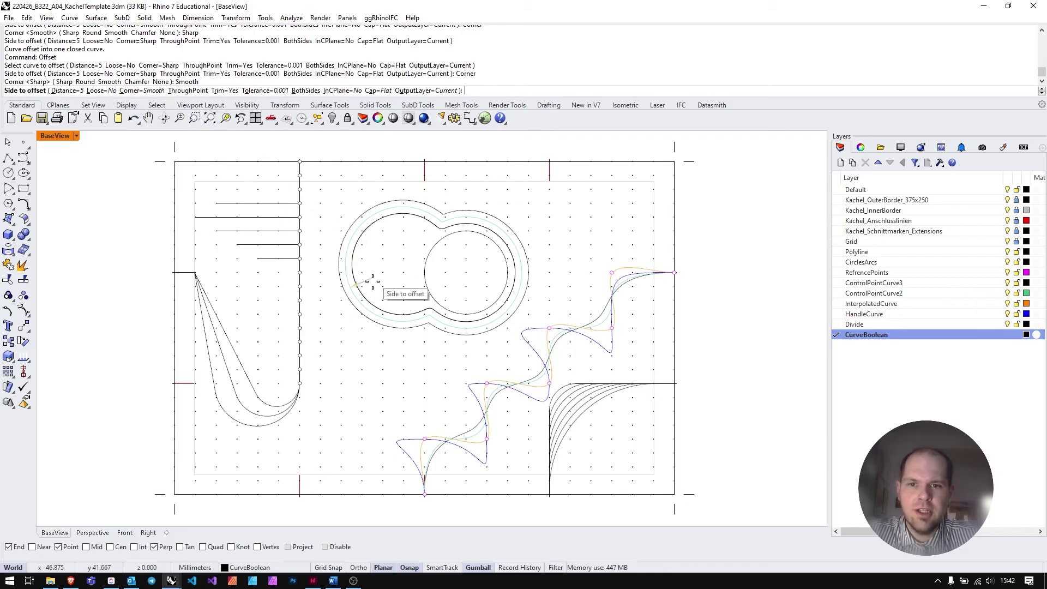
pyautogui.click(409, 276)
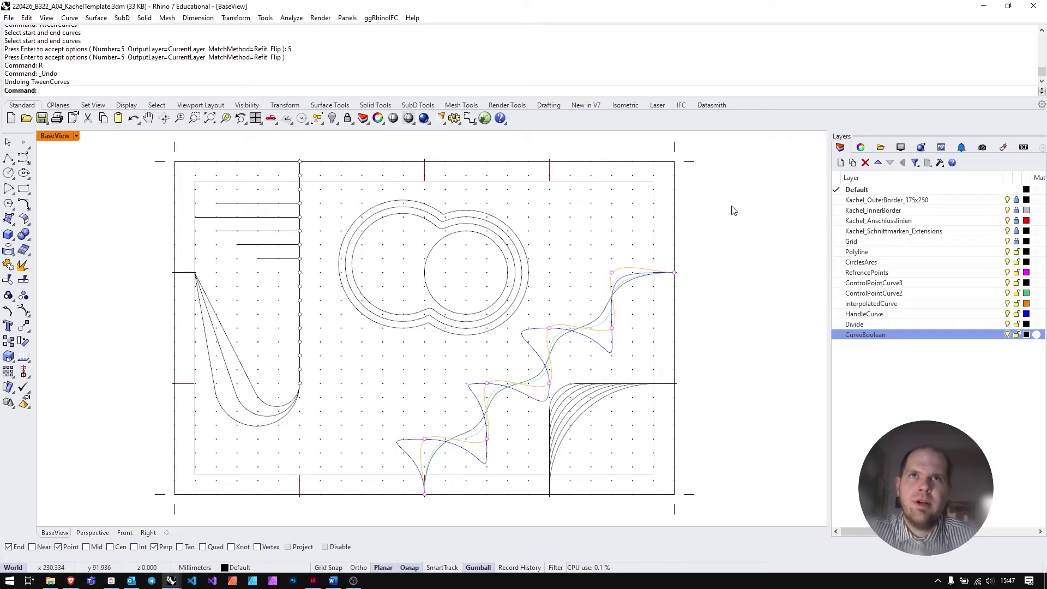
# Create a new layer named TweenCurves and make it the current layer
pyautogui.click(841, 162)
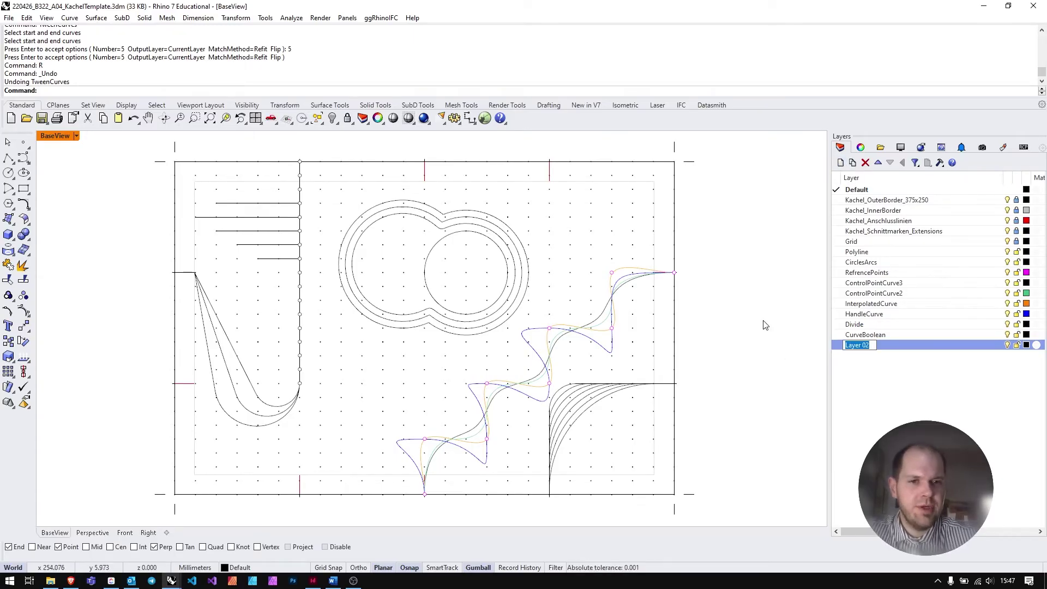
pyautogui.write('TweenC')
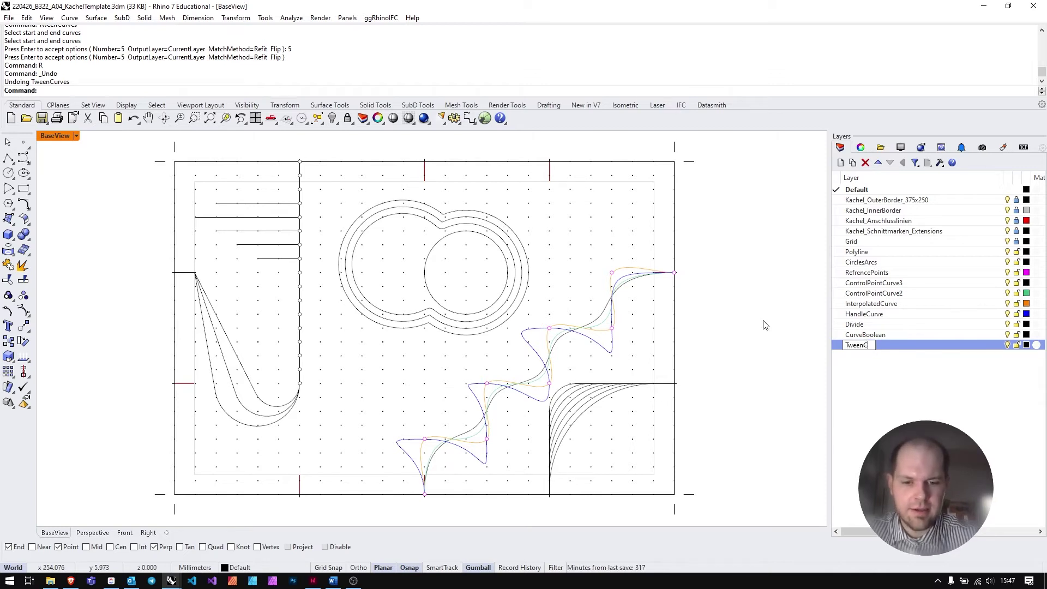
pyautogui.write('urves')
pyautogui.press('Return')
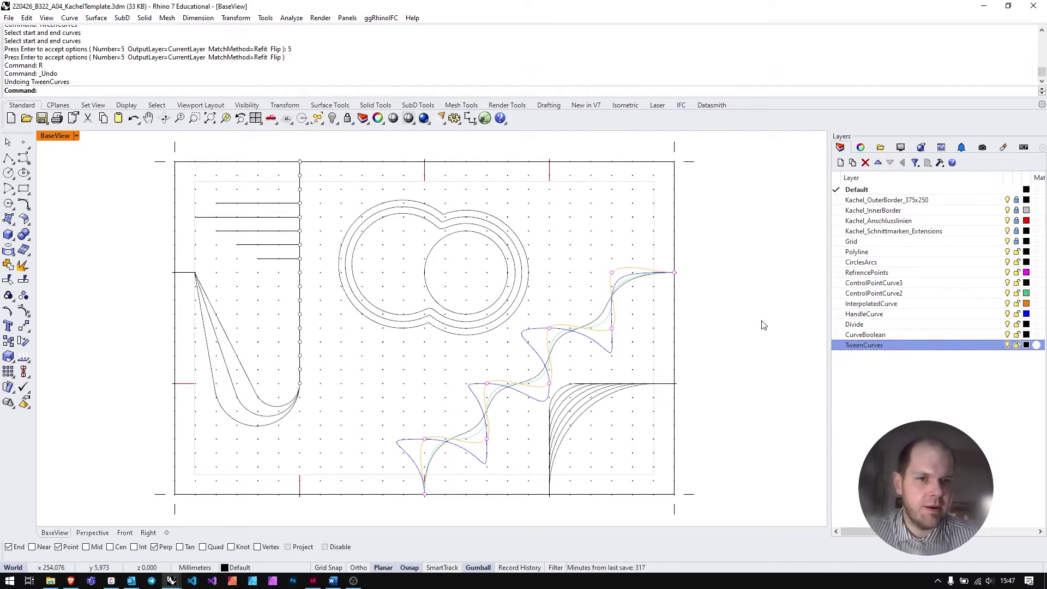
pyautogui.click(838, 344)
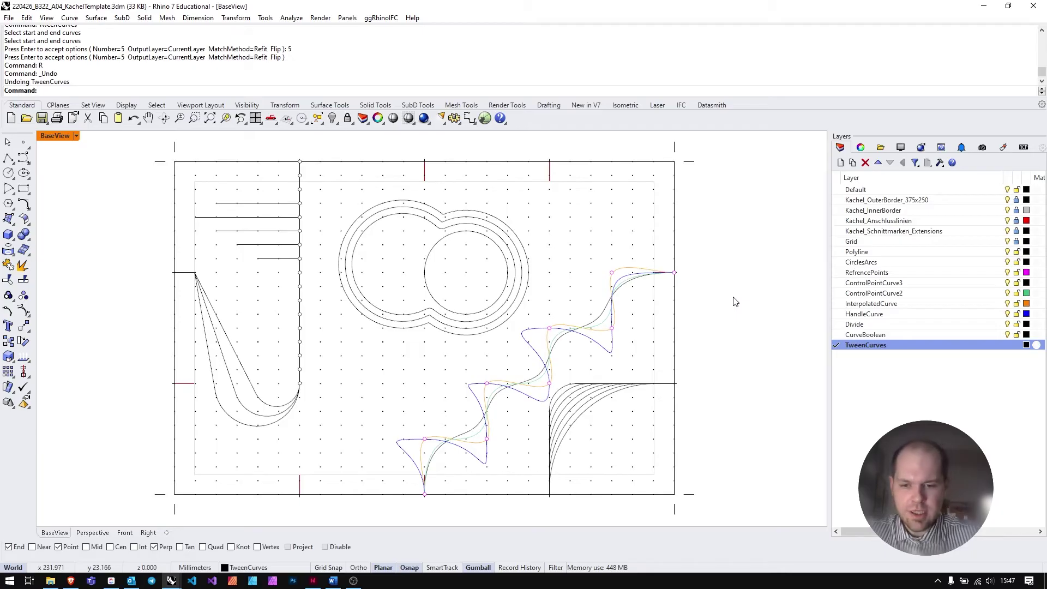
# Generate 5 tween curves between the blue handle curve and the orange interpolated curve with TweenCurves
pyautogui.write('TweenCurves')
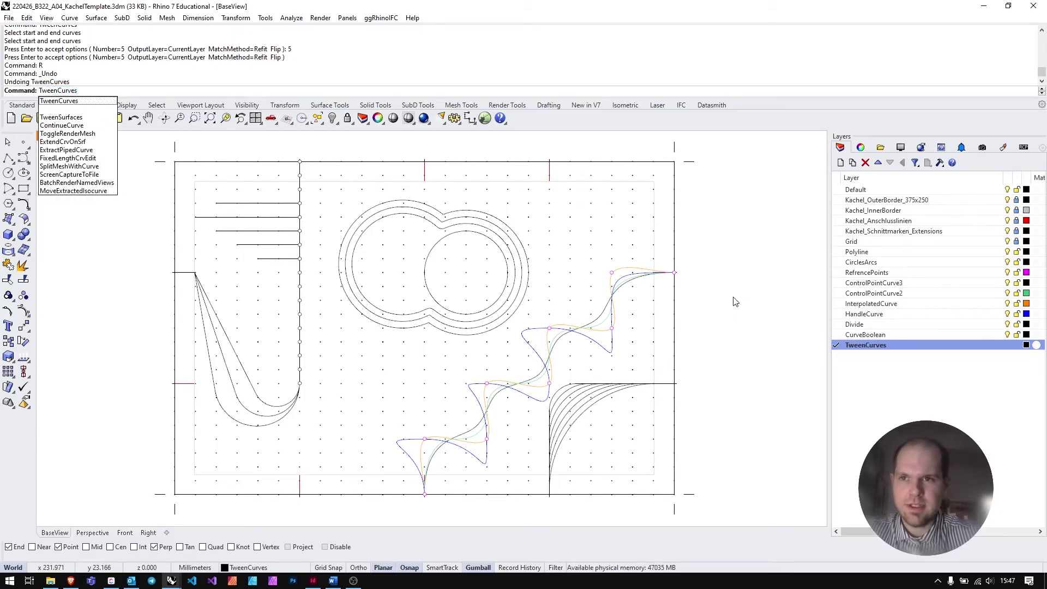
pyautogui.press('Return')
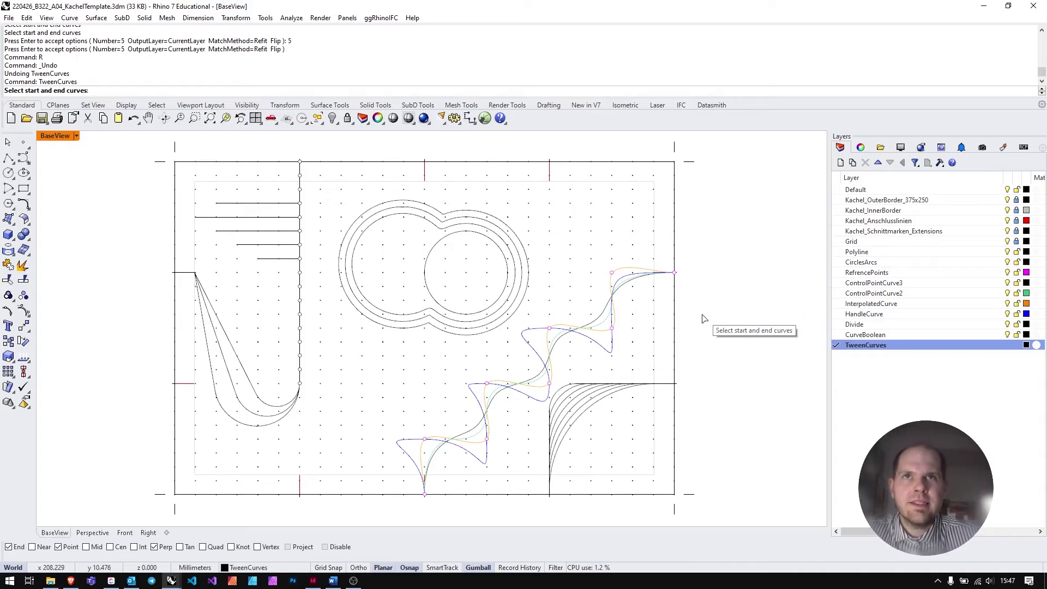
pyautogui.click(536, 339)
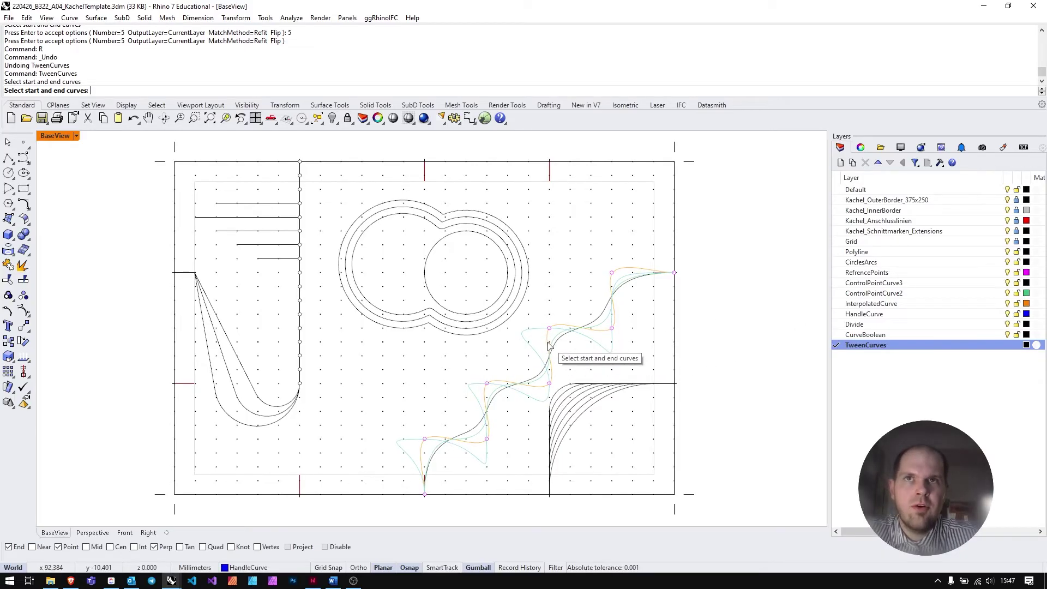
pyautogui.click(549, 343)
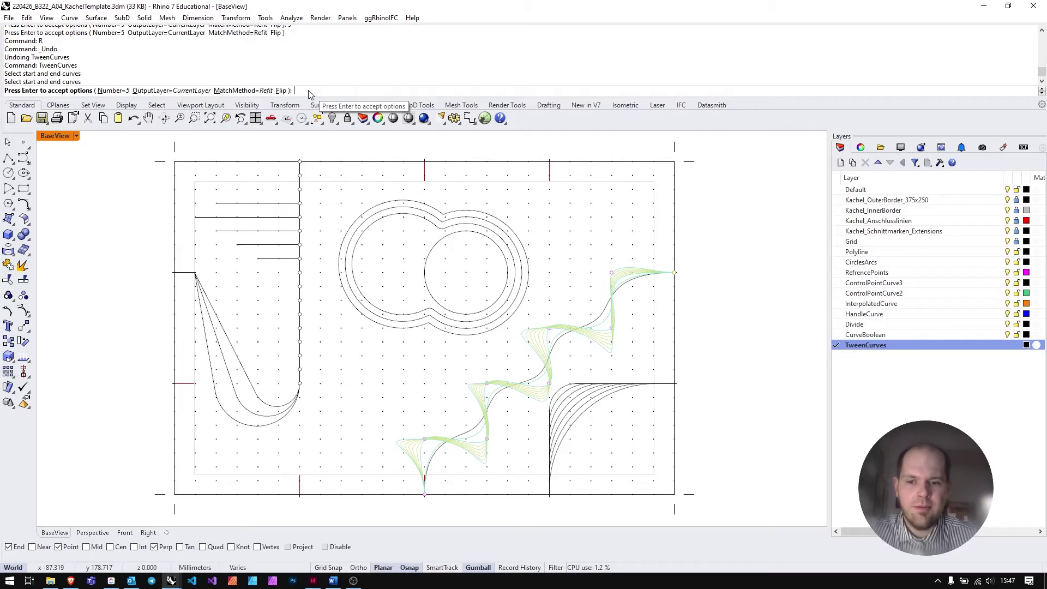
pyautogui.write('5')
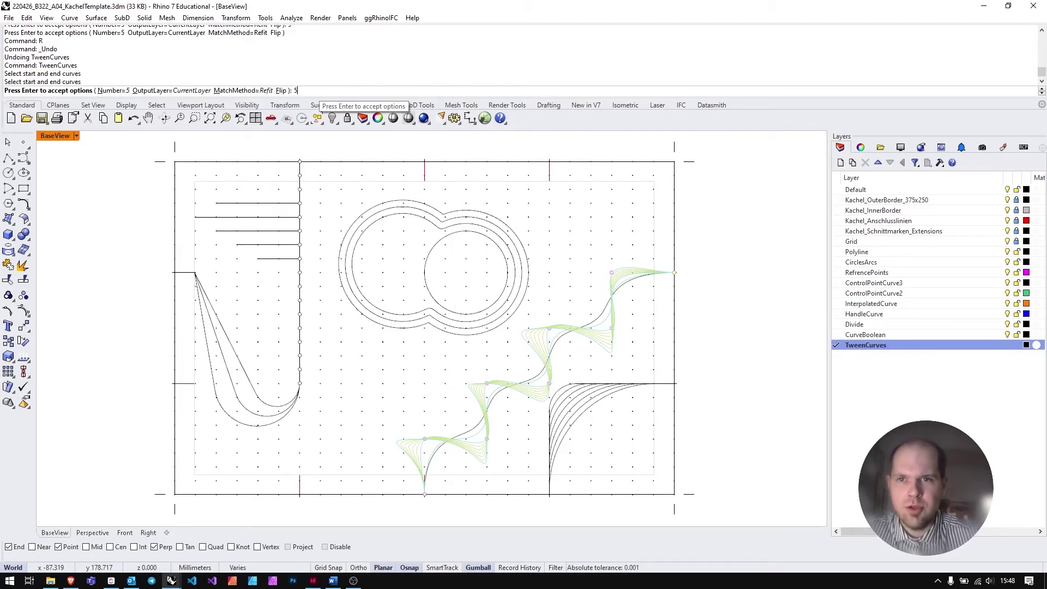
pyautogui.press('Return')
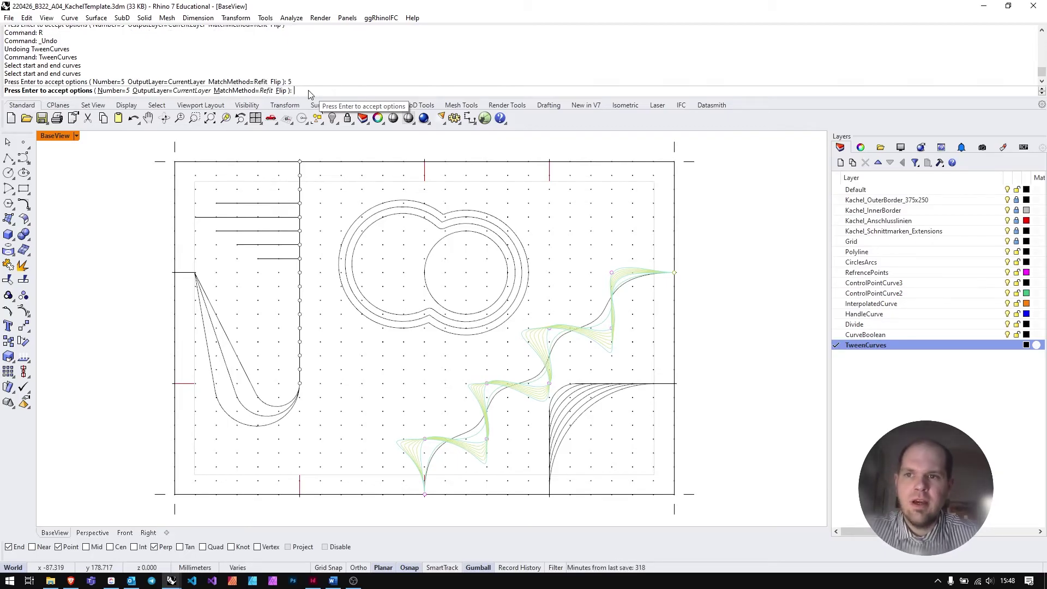
pyautogui.press('Return')
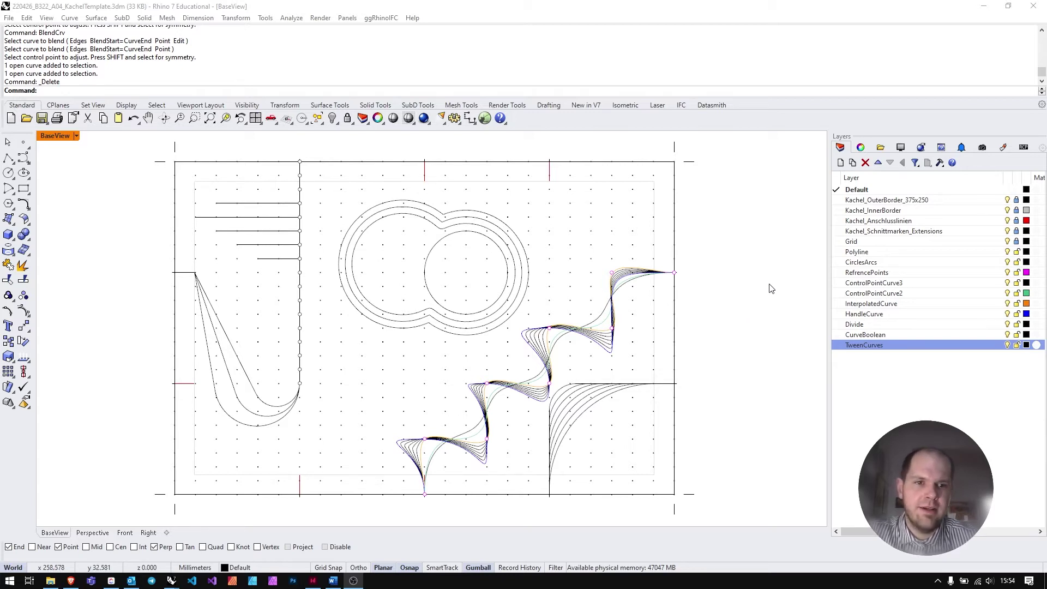
# Create a new layer named BlendCrv and make it the current layer
pyautogui.click(841, 164)
pyautogui.write('B')
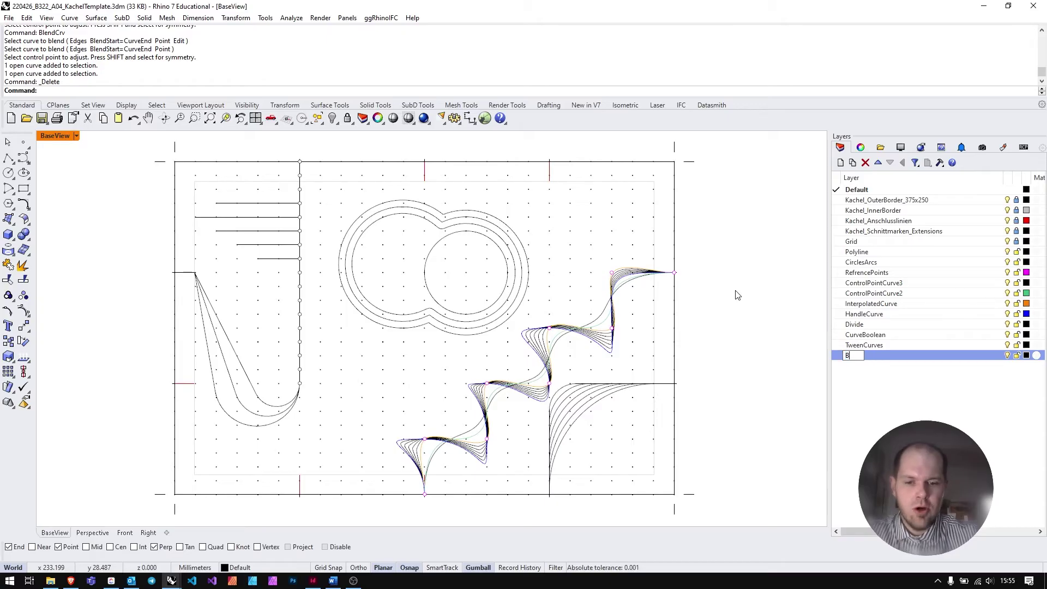
pyautogui.write('lendCrv')
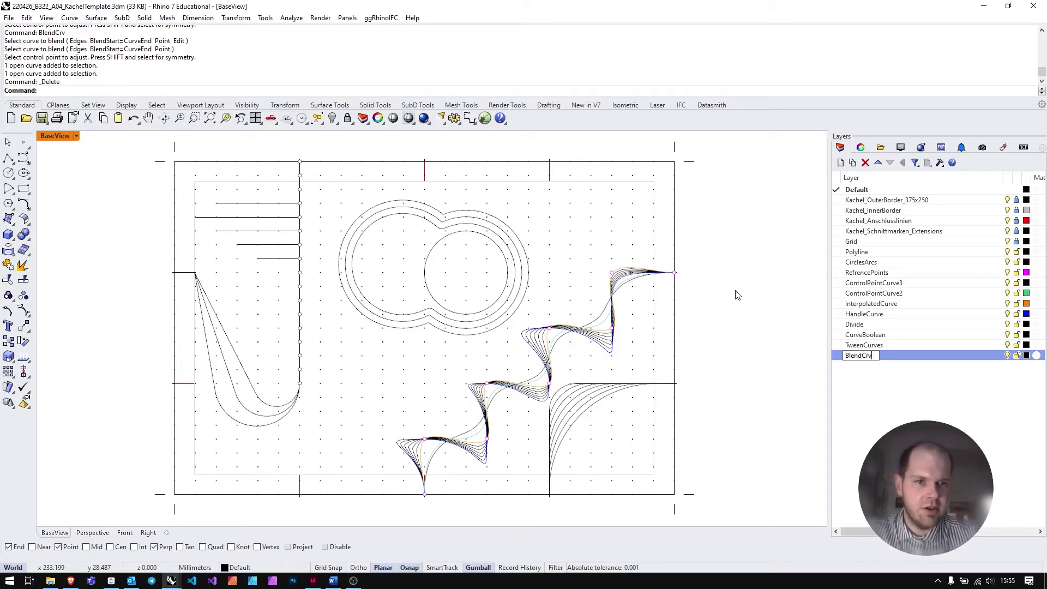
pyautogui.press('Return')
pyautogui.click(836, 355)
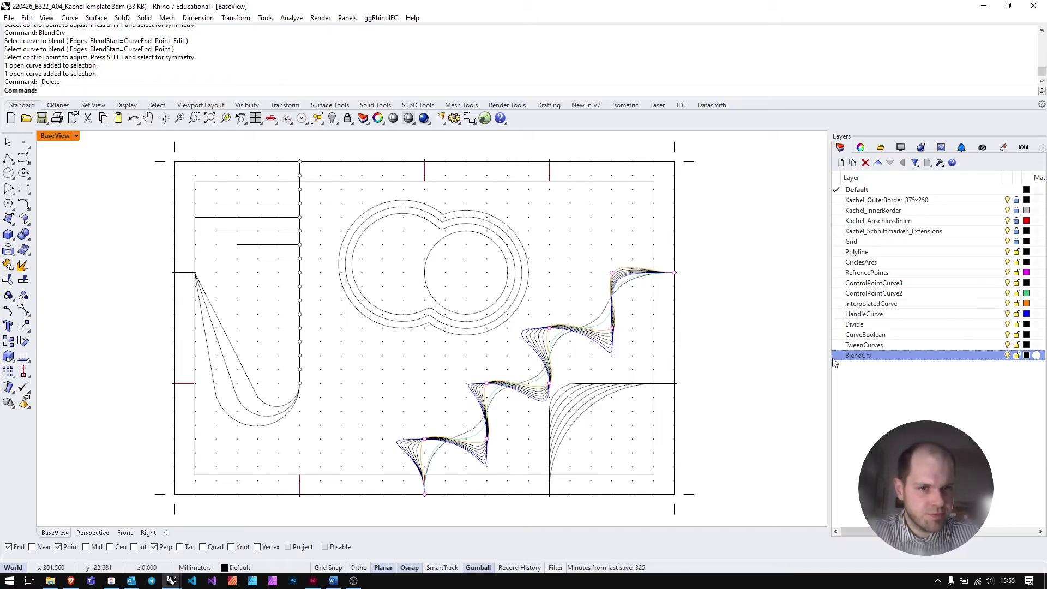
# Draw two vertical lines: from the upper border's first connection mark down past the circles, and from the lower border's first mark up to the second grid row
pyautogui.write('line')
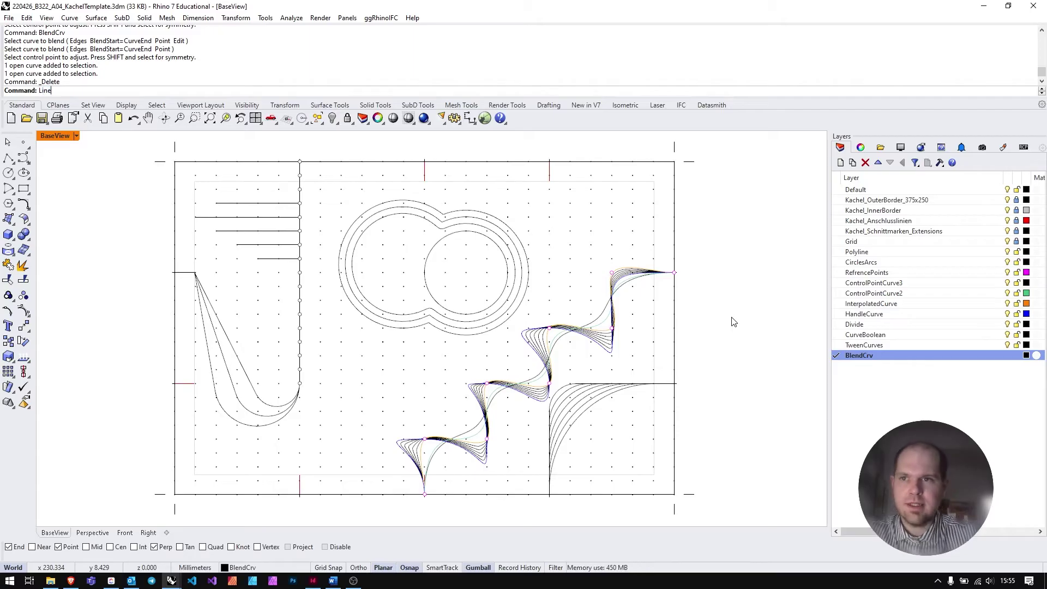
pyautogui.press('Return')
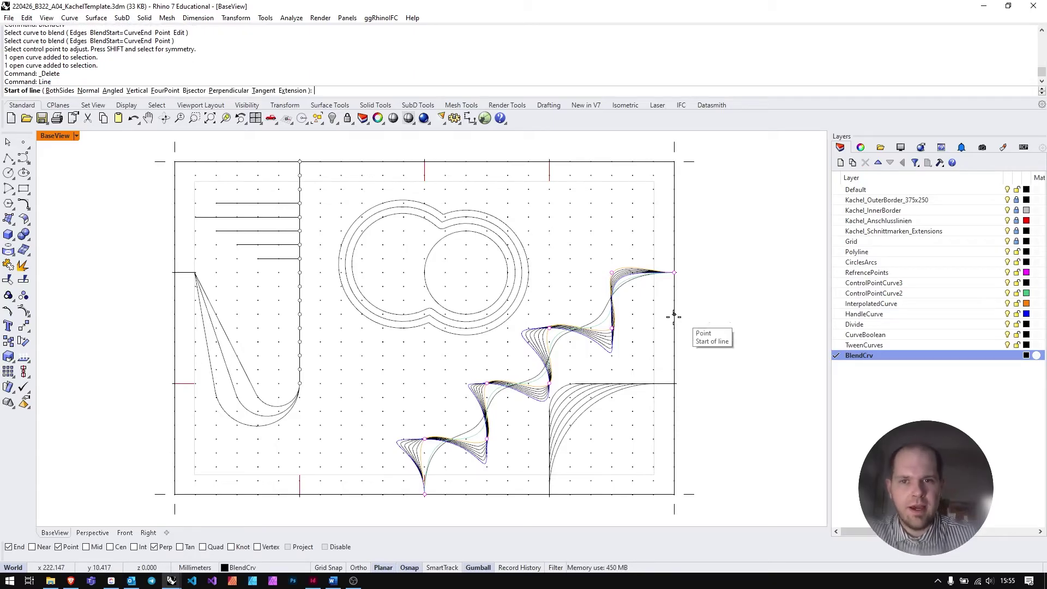
pyautogui.click(425, 161)
pyautogui.click(425, 355)
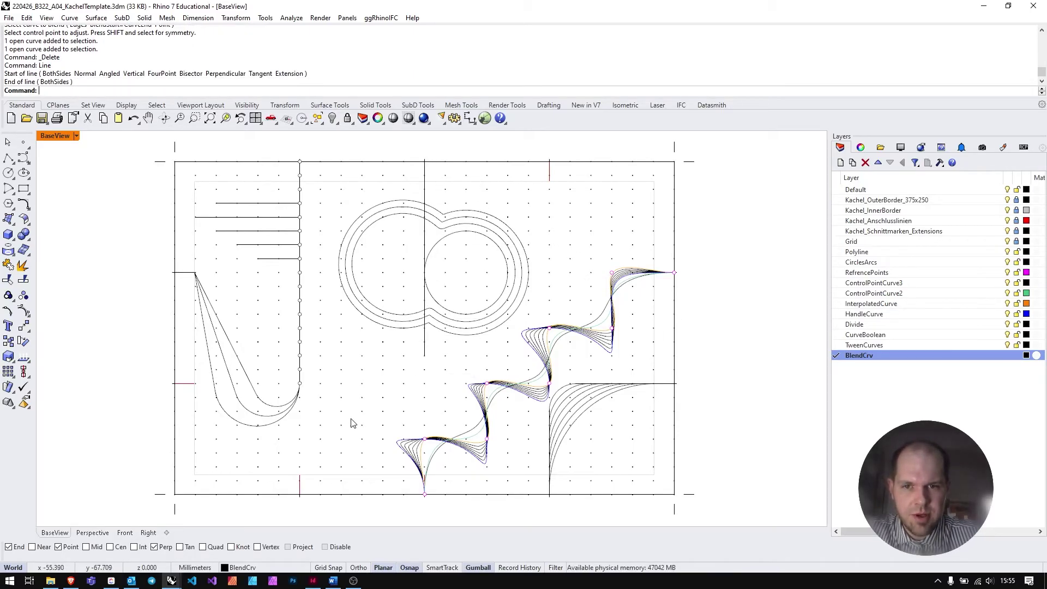
pyautogui.press('Return')
pyautogui.click(299, 494)
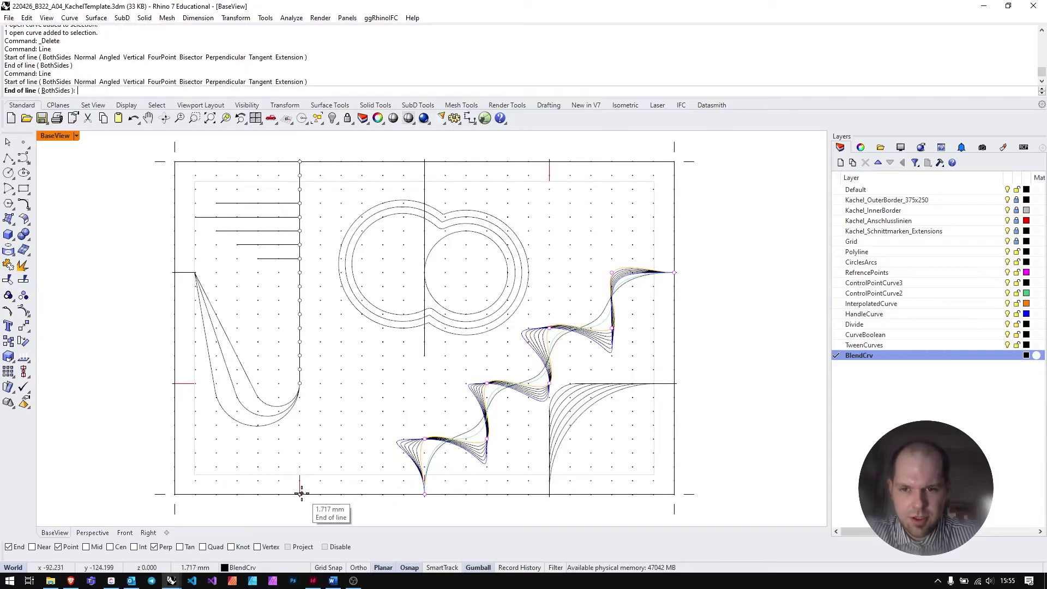
pyautogui.click(300, 438)
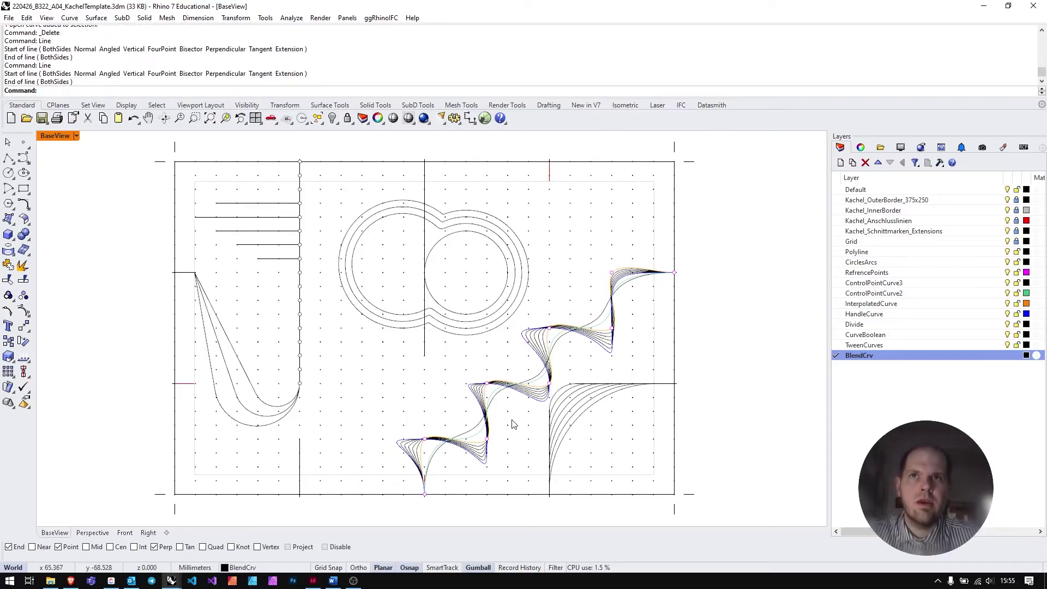
# Start a BlendCrv blend between the facing ends of the two new vertical lines
pyautogui.write('BlendCrv')
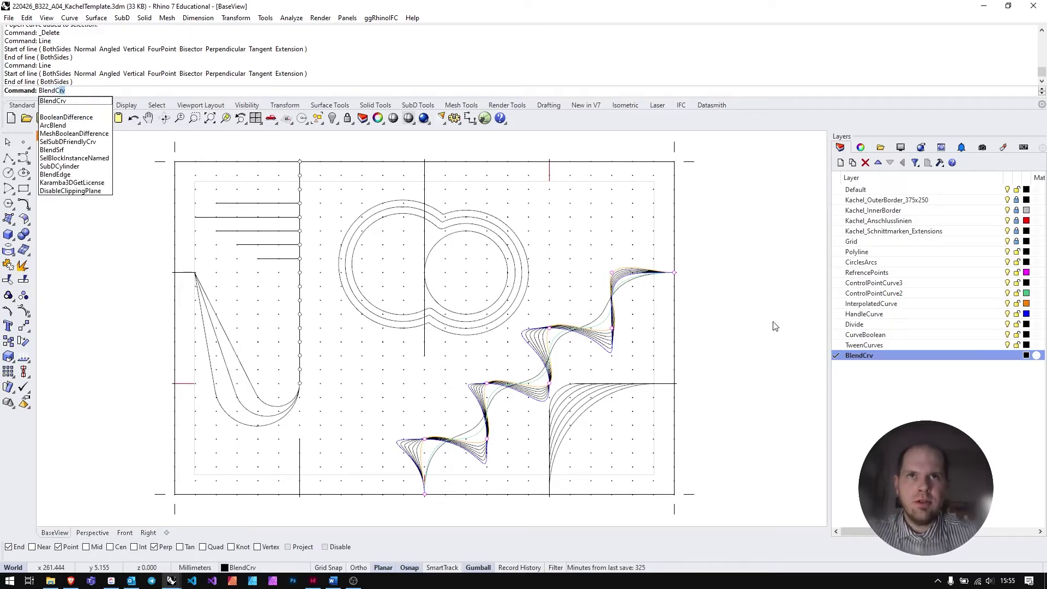
pyautogui.press('Return')
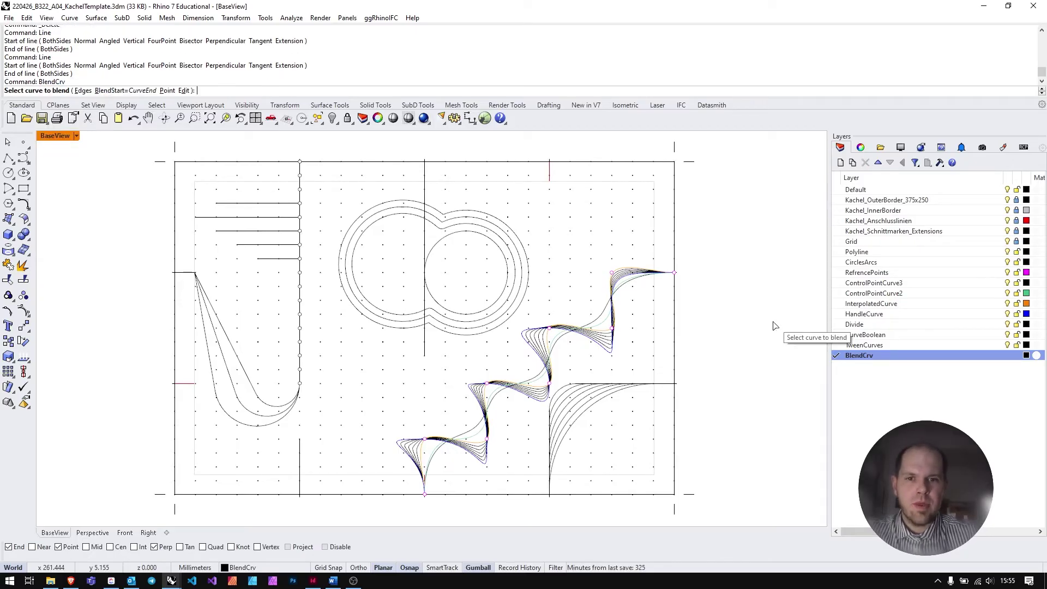
pyautogui.click(426, 353)
pyautogui.click(302, 448)
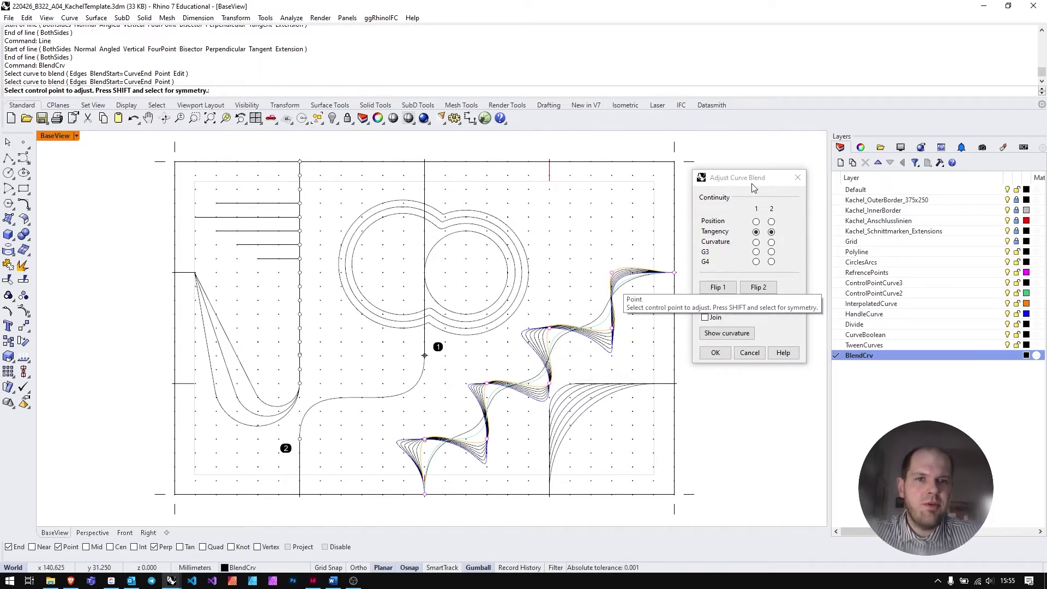
pyautogui.moveTo(753, 179); pyautogui.dragTo(748, 180)
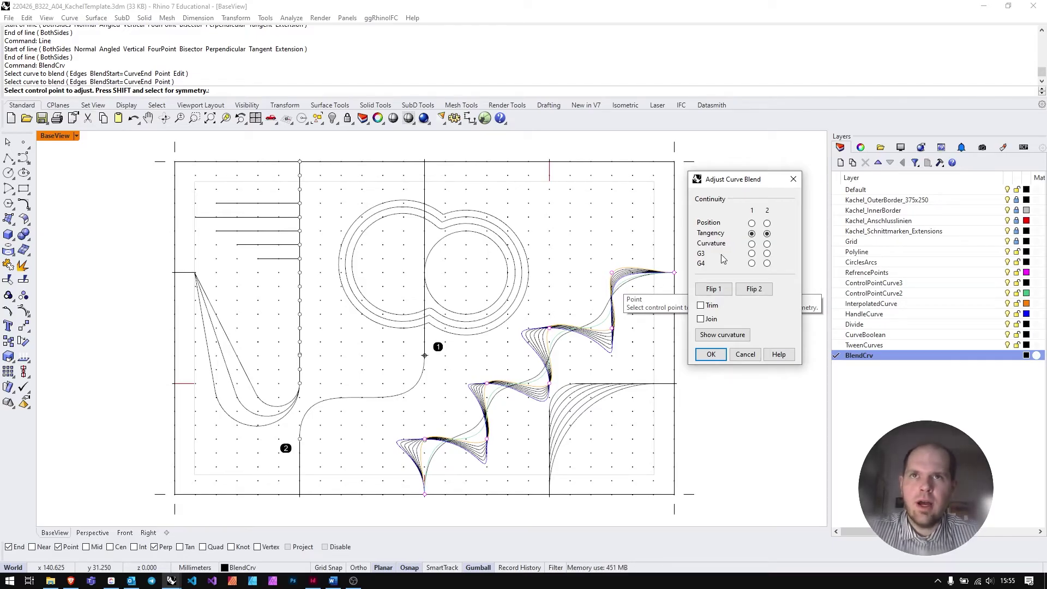
# Display the blend's curvature graph with red curve hair and a display scale of 119
pyautogui.click(723, 335)
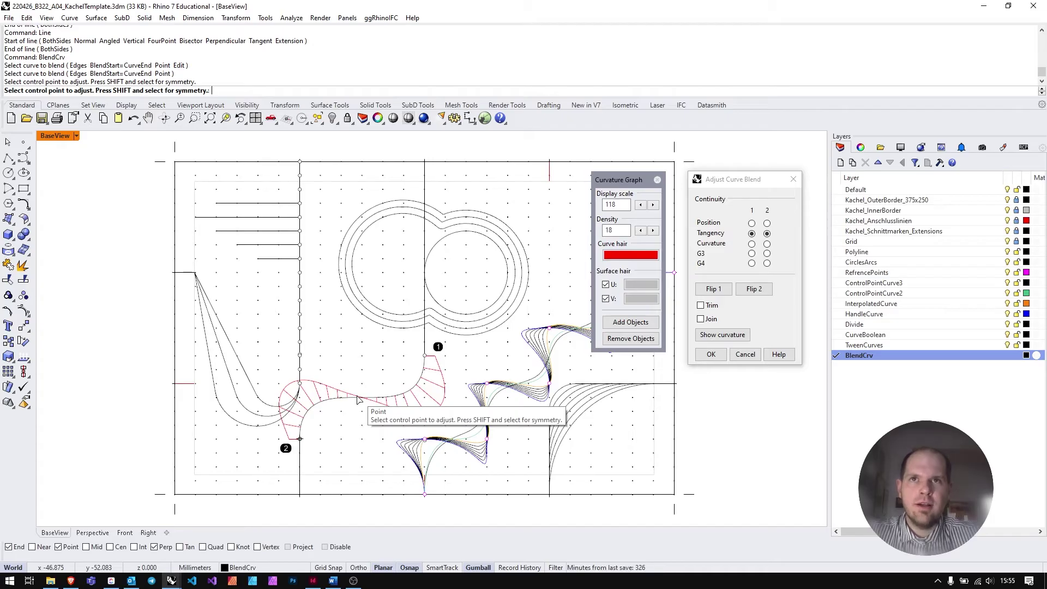
pyautogui.moveTo(358, 400); pyautogui.dragTo(436, 387)
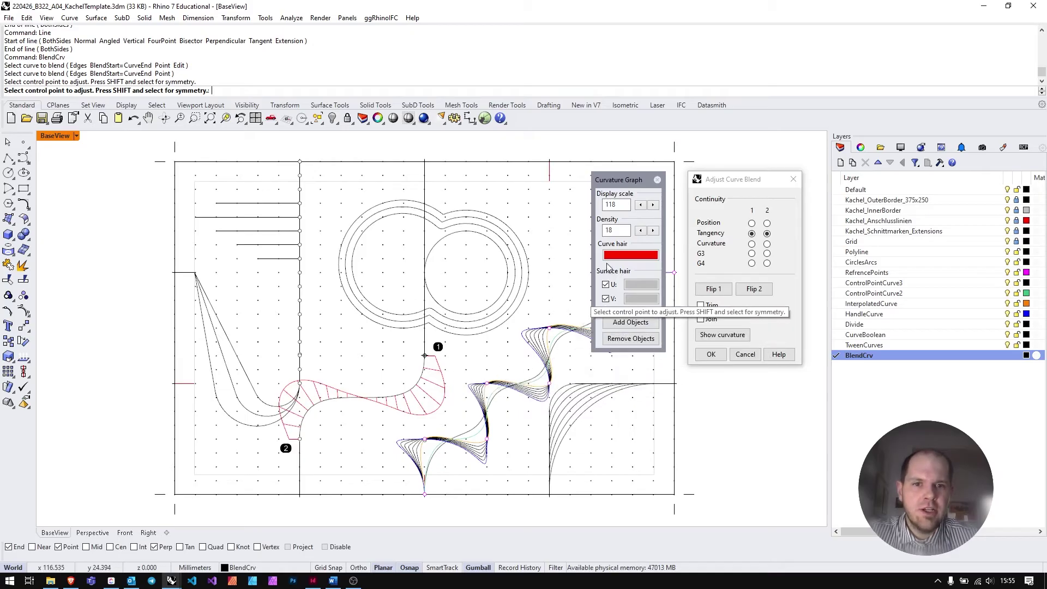
pyautogui.click(632, 255)
pyautogui.click(522, 75)
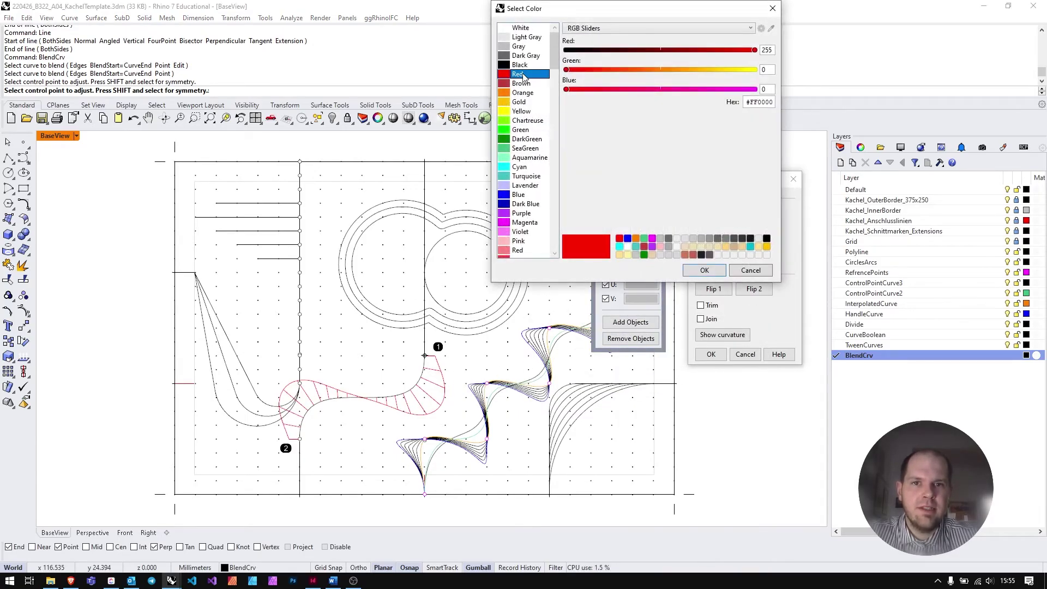
pyautogui.click(705, 271)
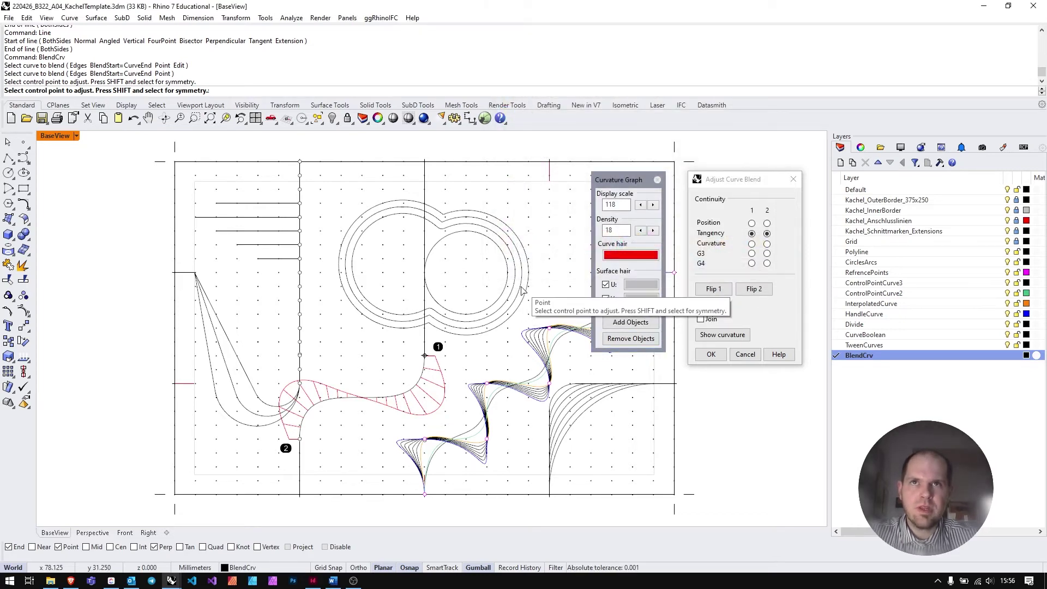
pyautogui.click(654, 205)
pyautogui.click(654, 205)
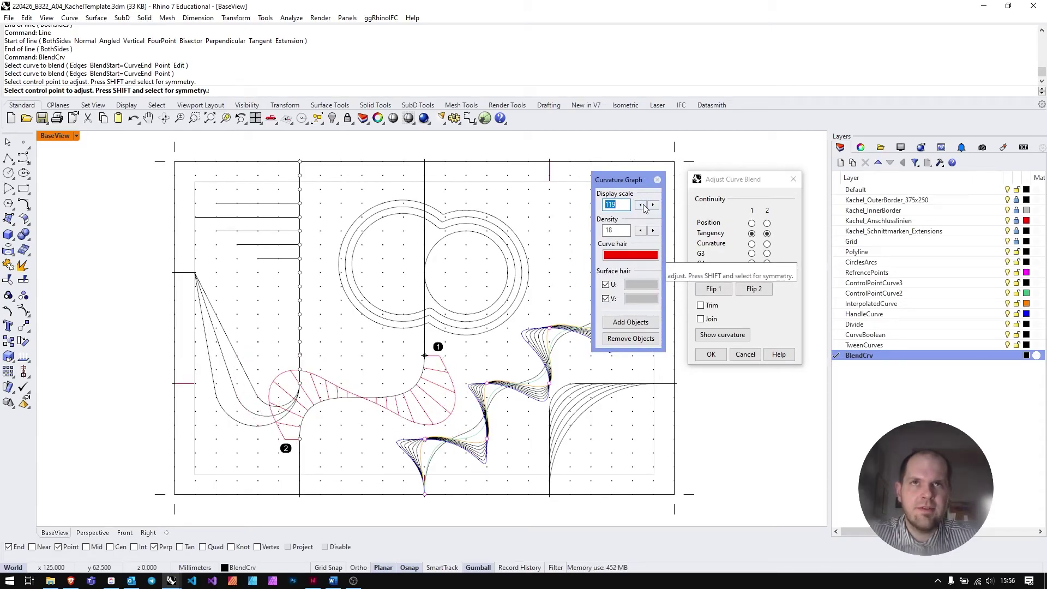
pyautogui.click(642, 205)
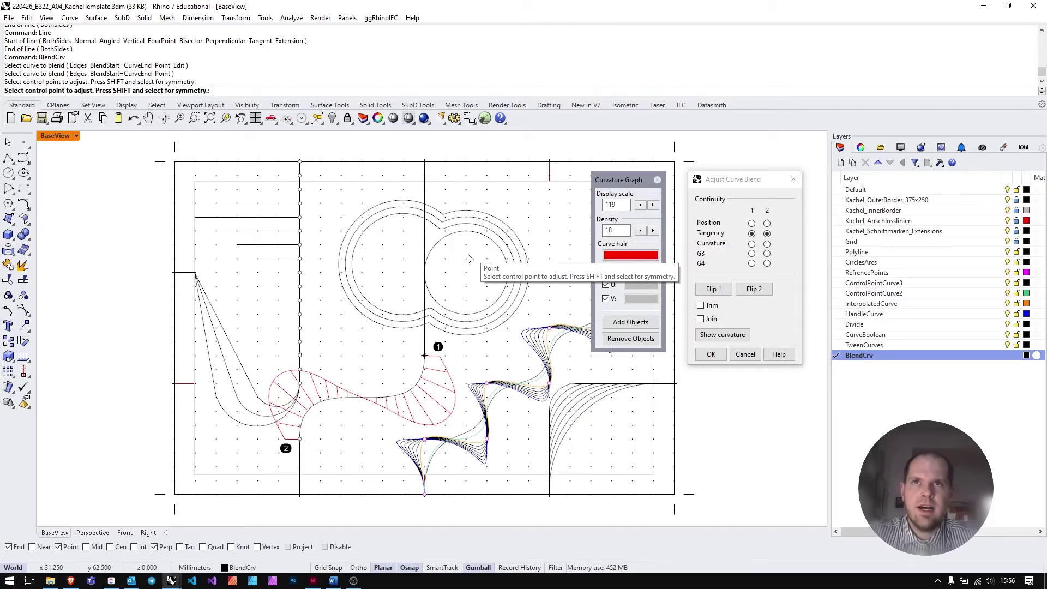
# Try shifting the blend's control point below end 1 upward along the vertical line, and return it to the reference point
pyautogui.click(425, 439)
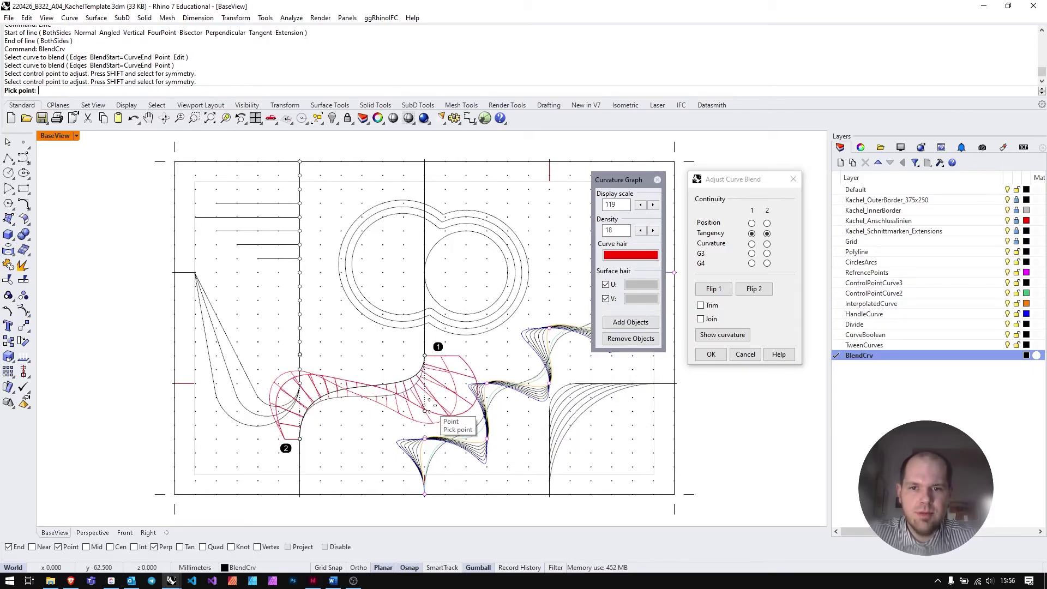
pyautogui.click(427, 424)
pyautogui.click(425, 424)
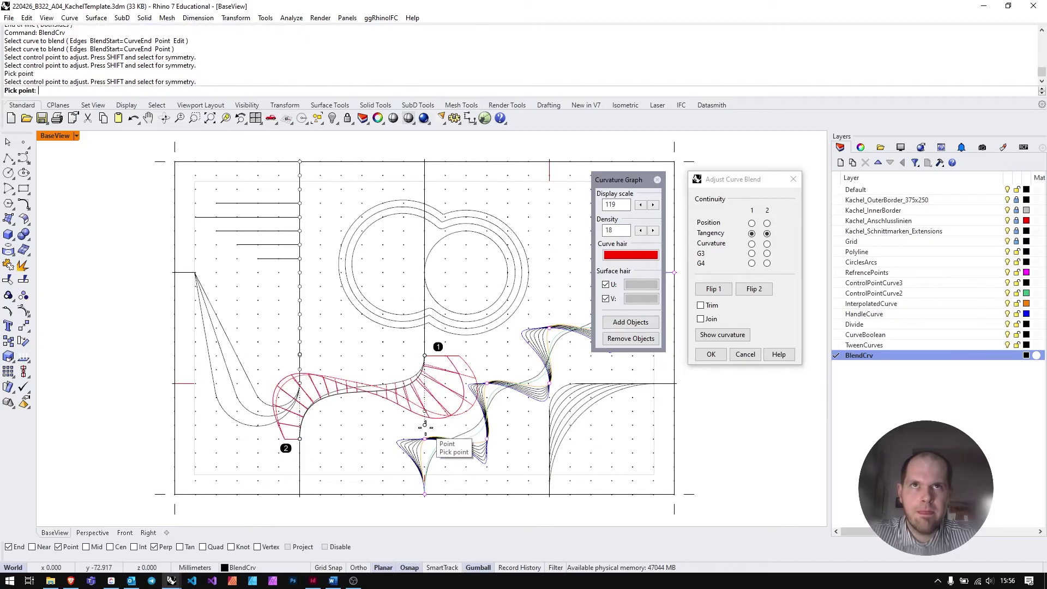
pyautogui.click(425, 425)
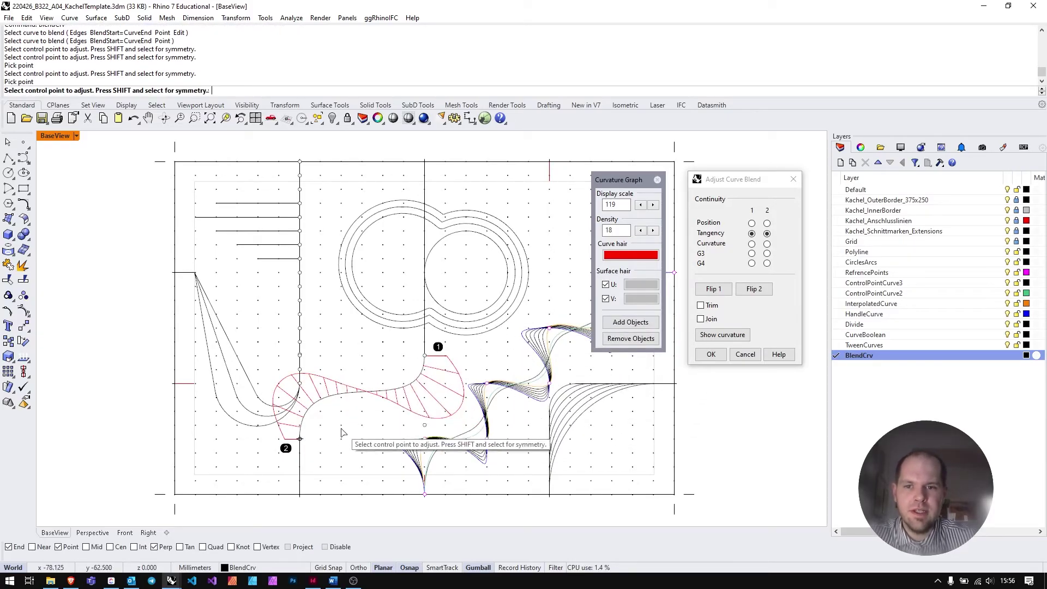
pyautogui.click(425, 425)
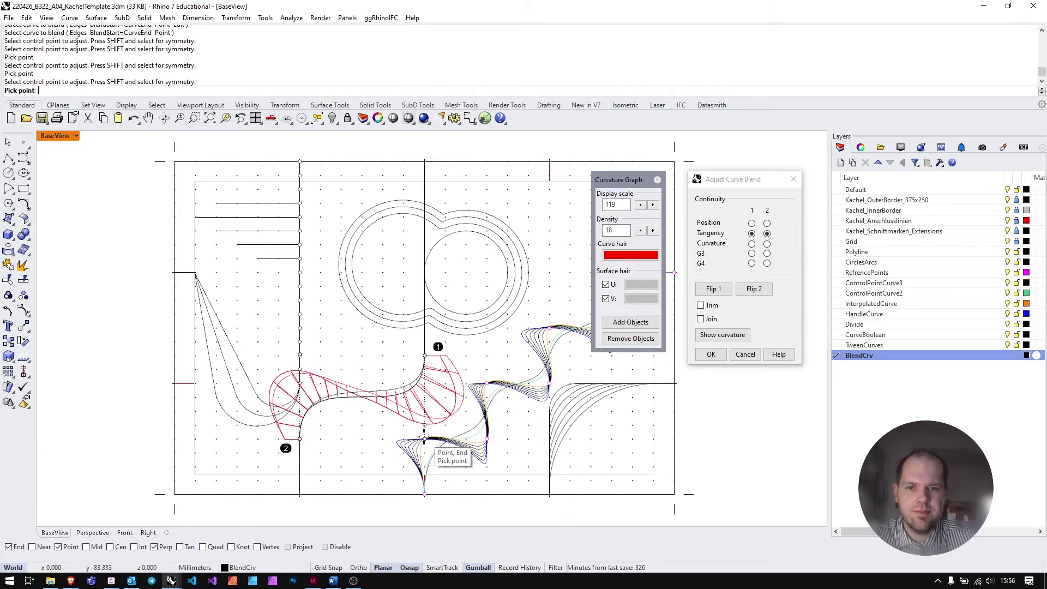
pyautogui.click(425, 401)
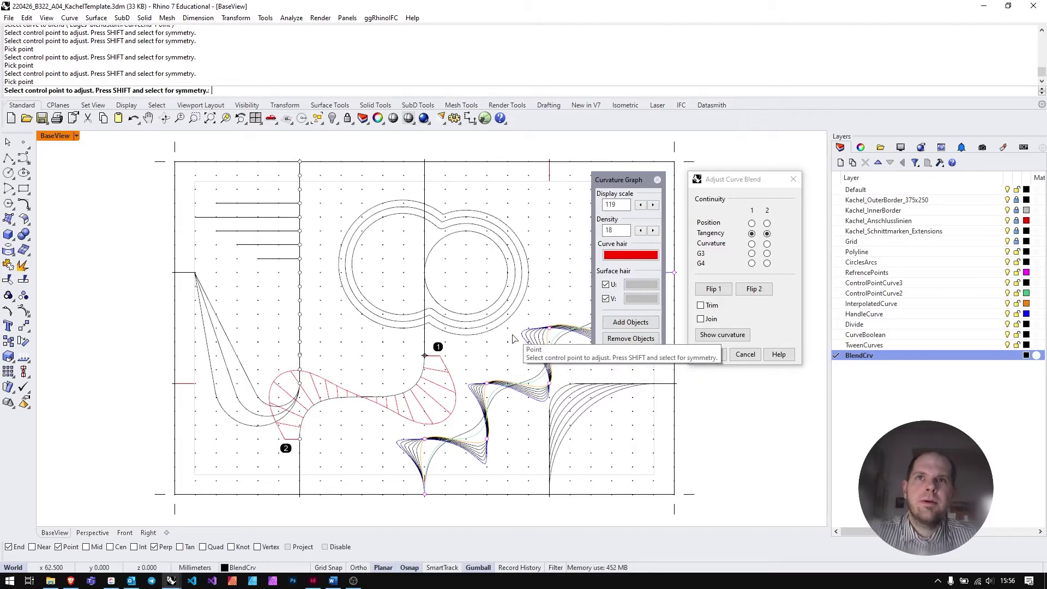
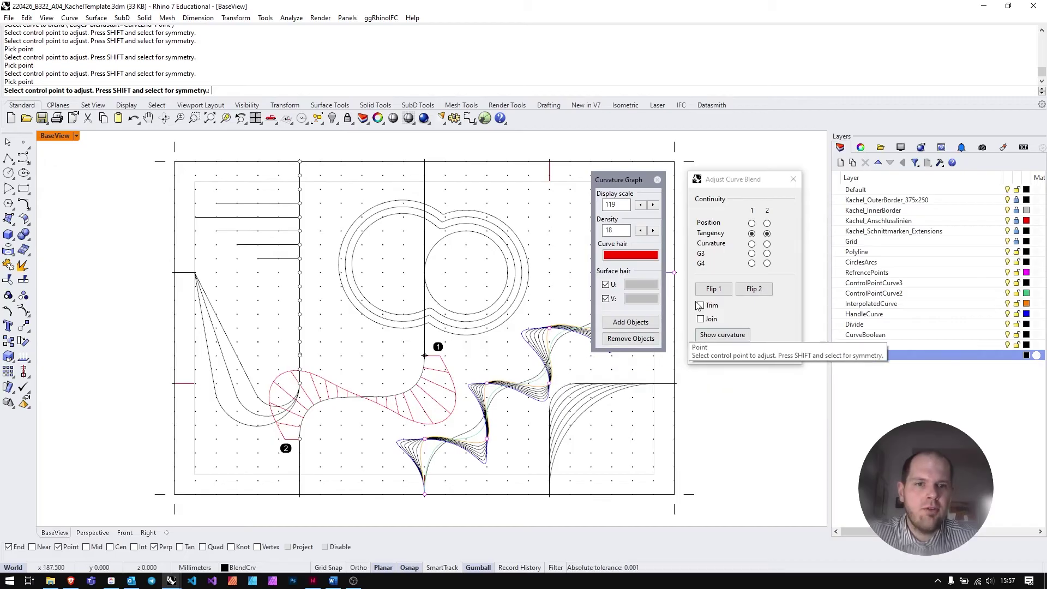
# Set the blend's continuity to Curvature at both ends and try moving the control point below end 1 along the vertical line
pyautogui.click(751, 244)
pyautogui.click(766, 243)
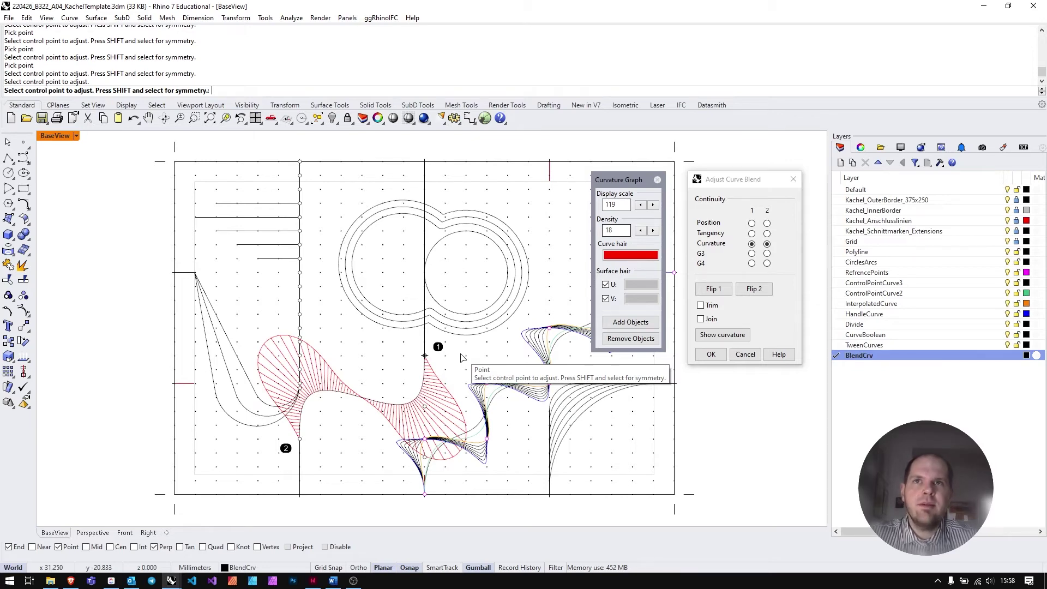
pyautogui.click(425, 408)
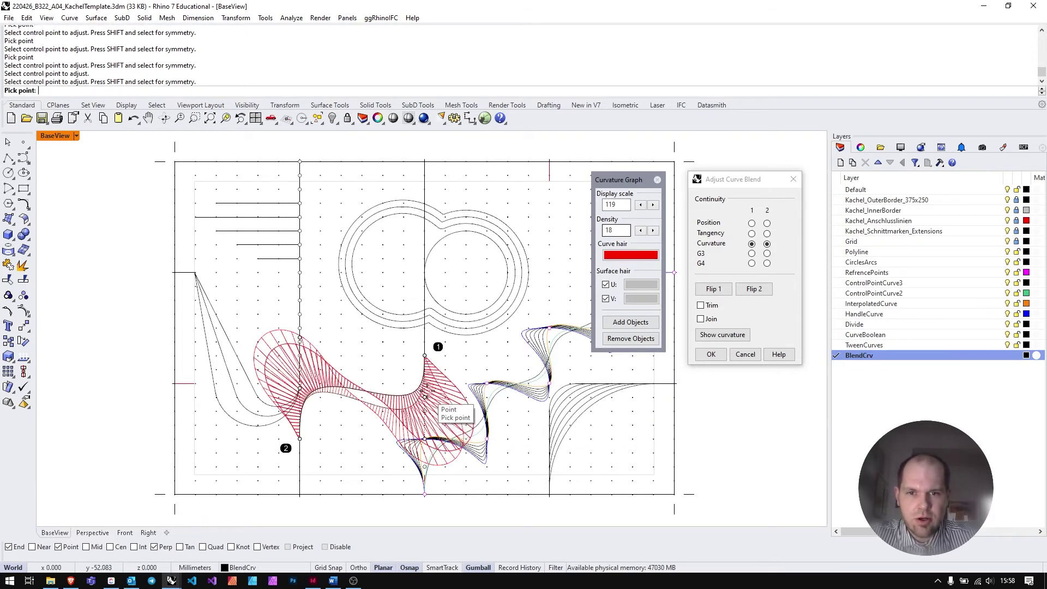
pyautogui.click(427, 394)
pyautogui.click(426, 420)
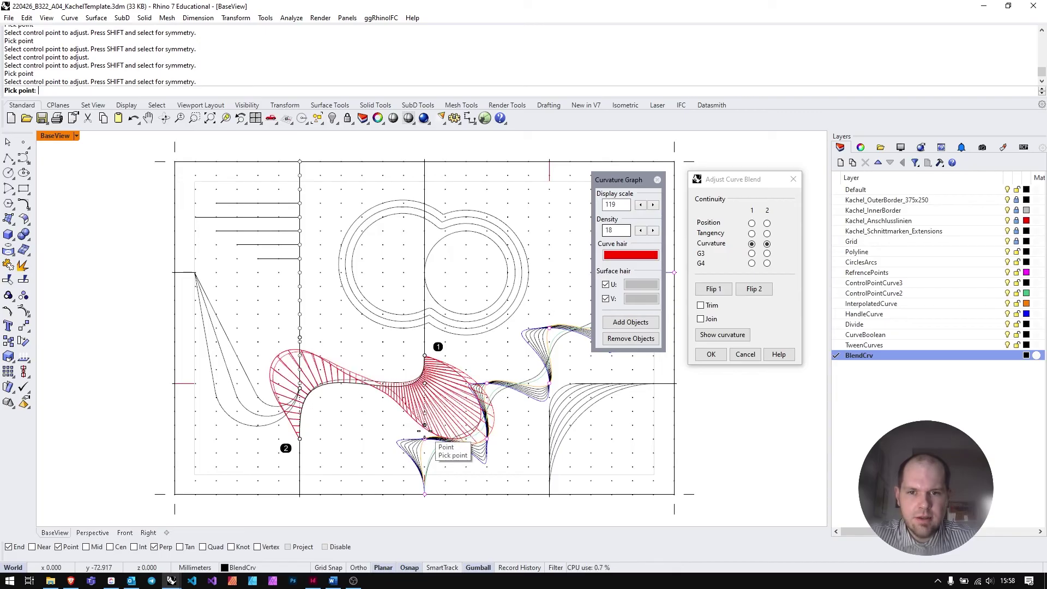
pyautogui.click(425, 435)
pyautogui.click(425, 395)
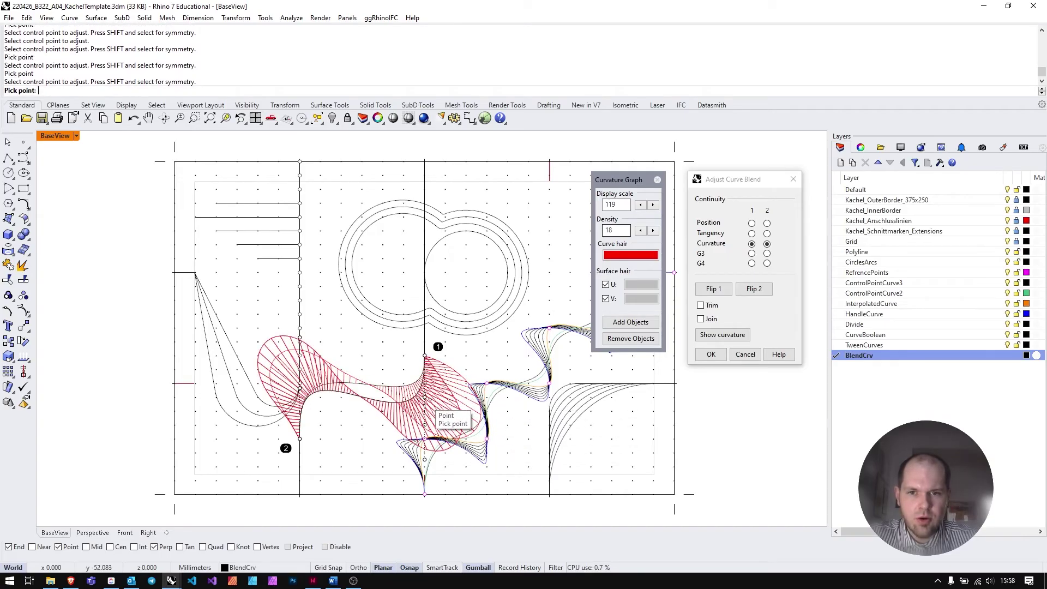
pyautogui.click(425, 398)
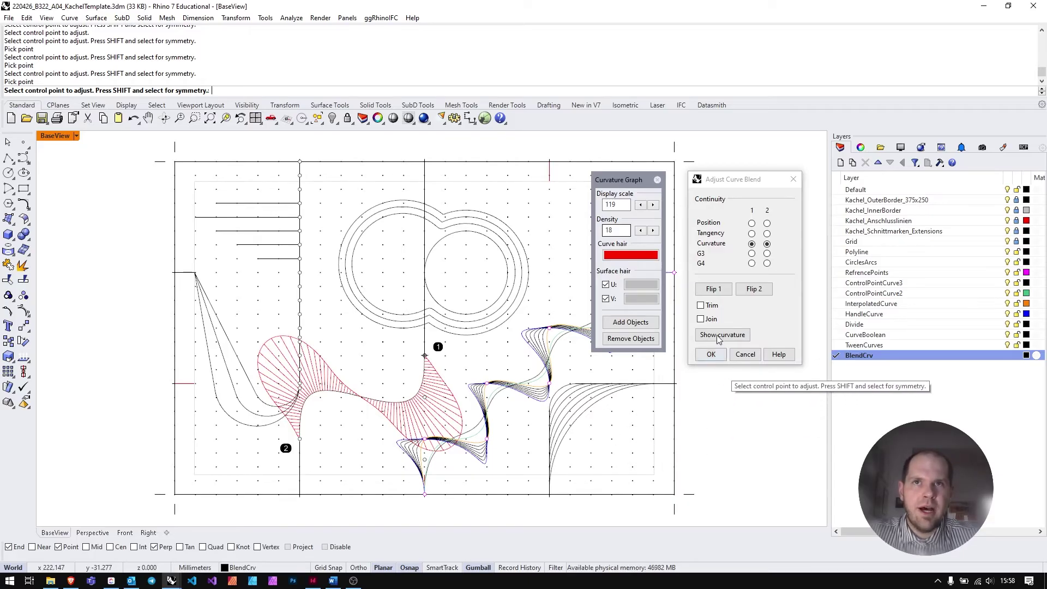
# Set both blend ends to G3 continuity, also trying Position, Tangency and Curvature at end 1 before returning it to G3
pyautogui.click(752, 254)
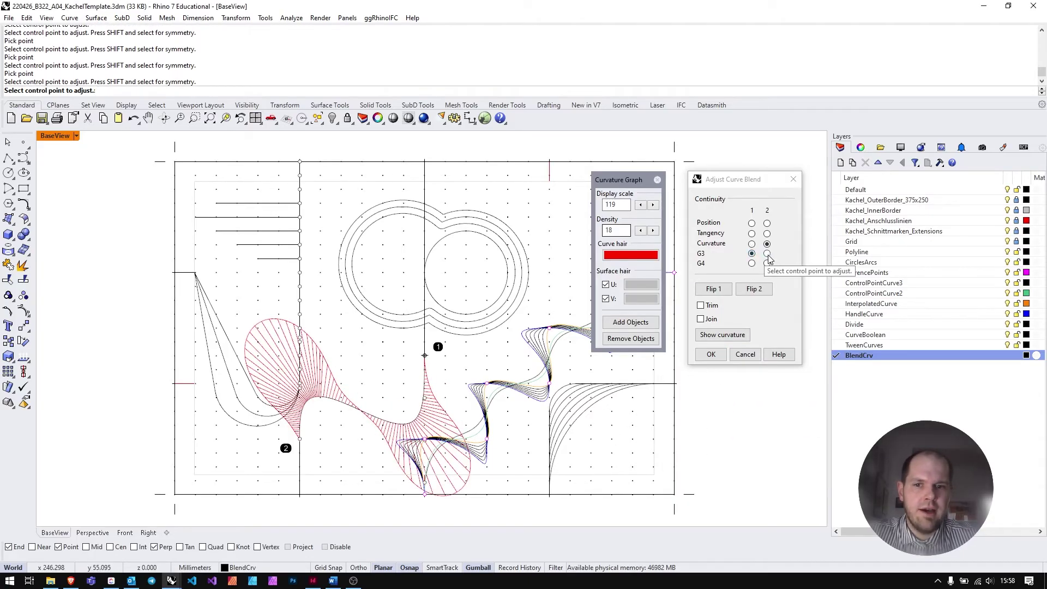
pyautogui.click(767, 254)
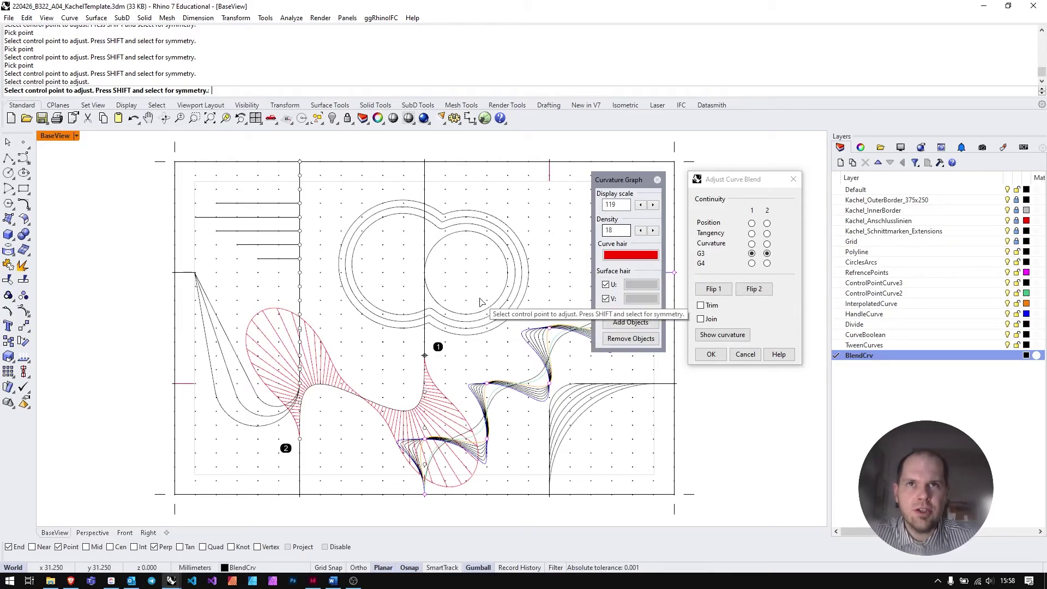
pyautogui.click(752, 233)
pyautogui.click(752, 223)
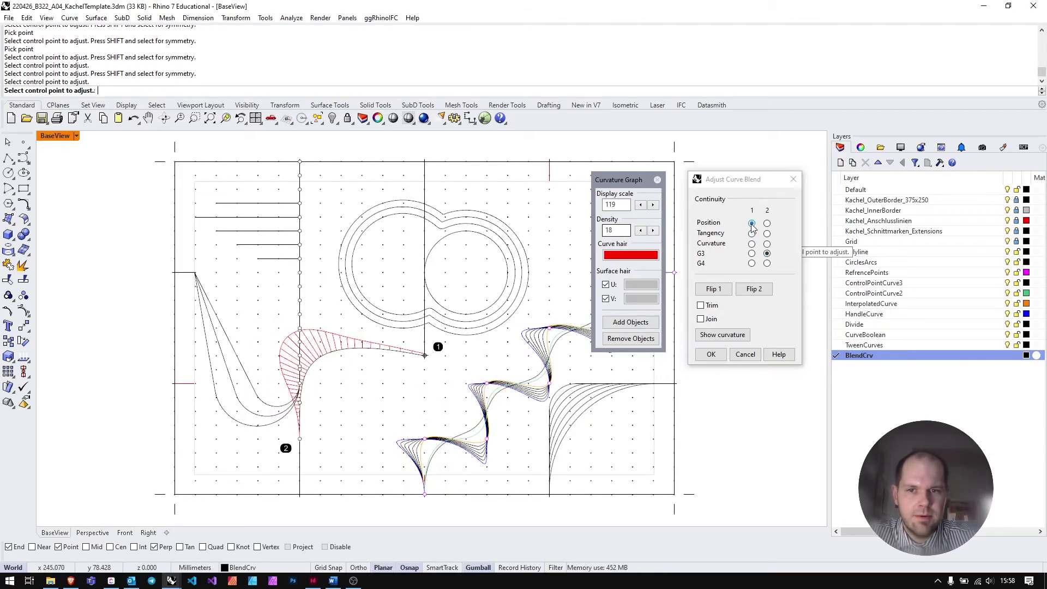
pyautogui.click(752, 235)
pyautogui.click(752, 244)
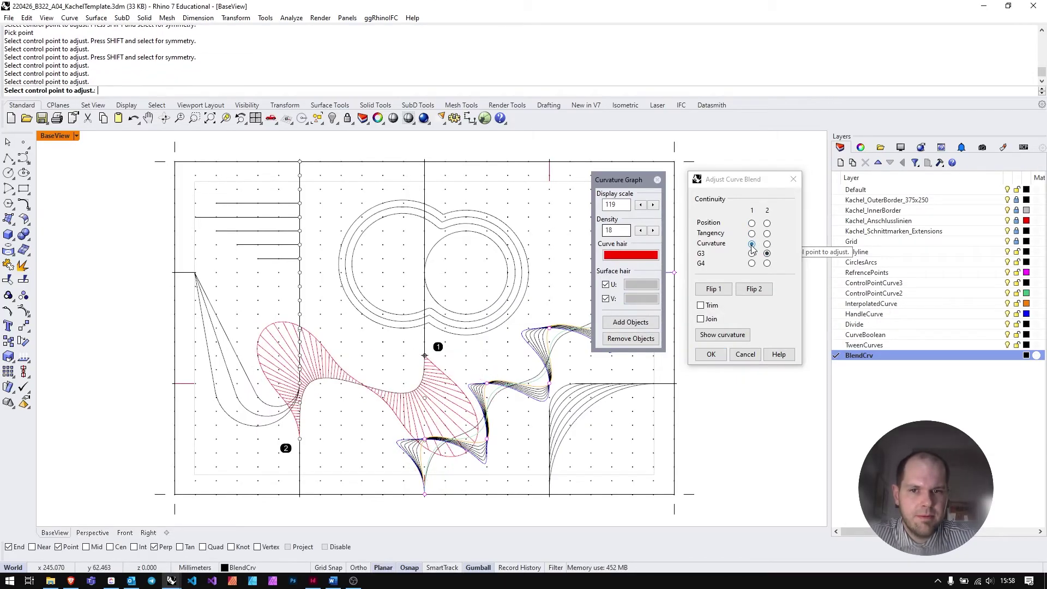
pyautogui.click(752, 254)
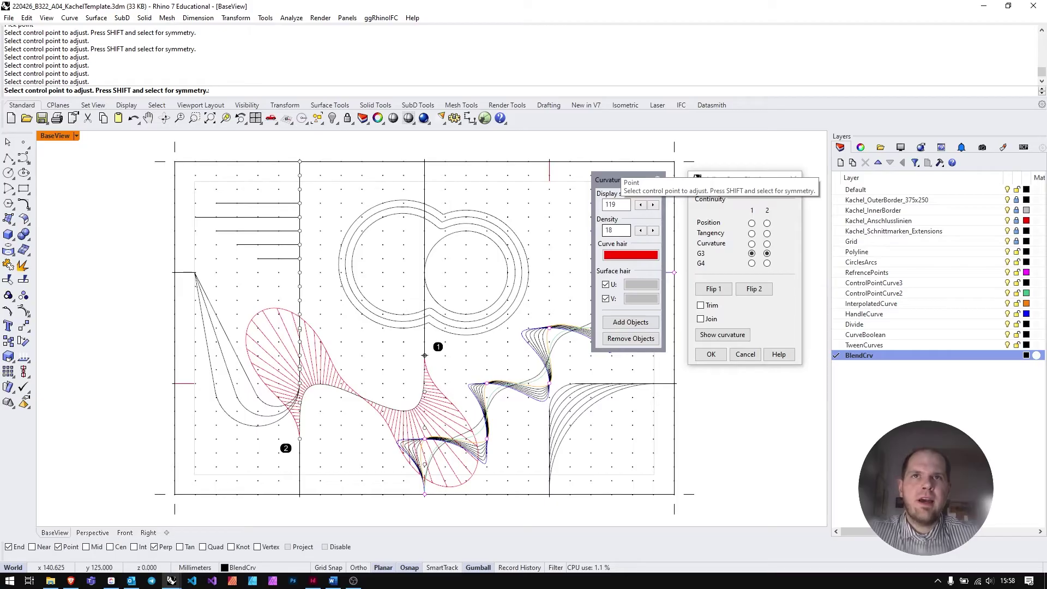
# Shift the blend's control points along the two vertical lines to shape the G3 transition, and accept the blend
pyautogui.moveTo(452, 318); pyautogui.dragTo(425, 355)
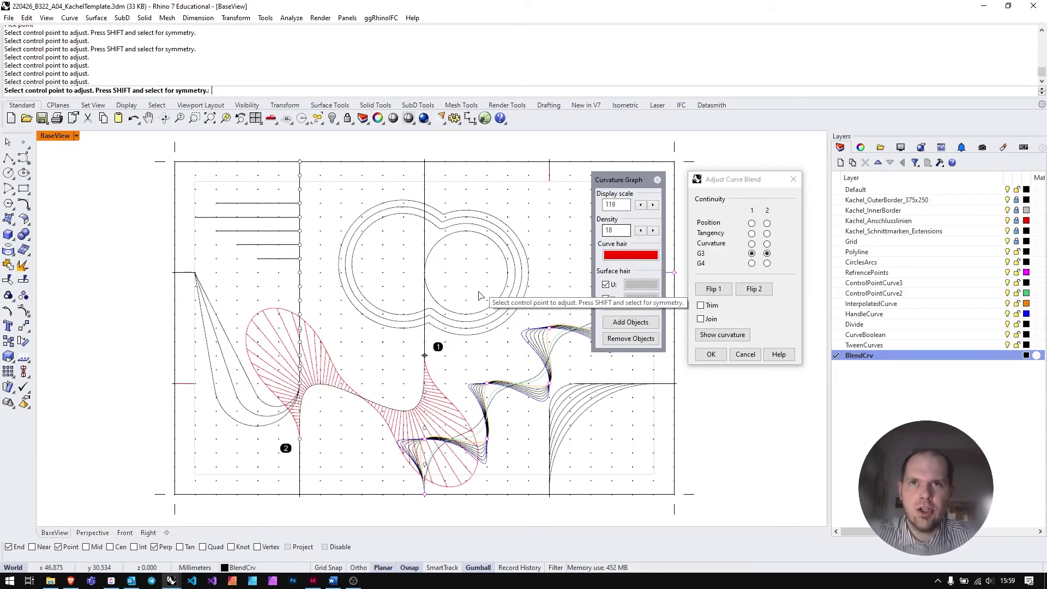
pyautogui.click(425, 390)
pyautogui.click(425, 410)
pyautogui.click(425, 420)
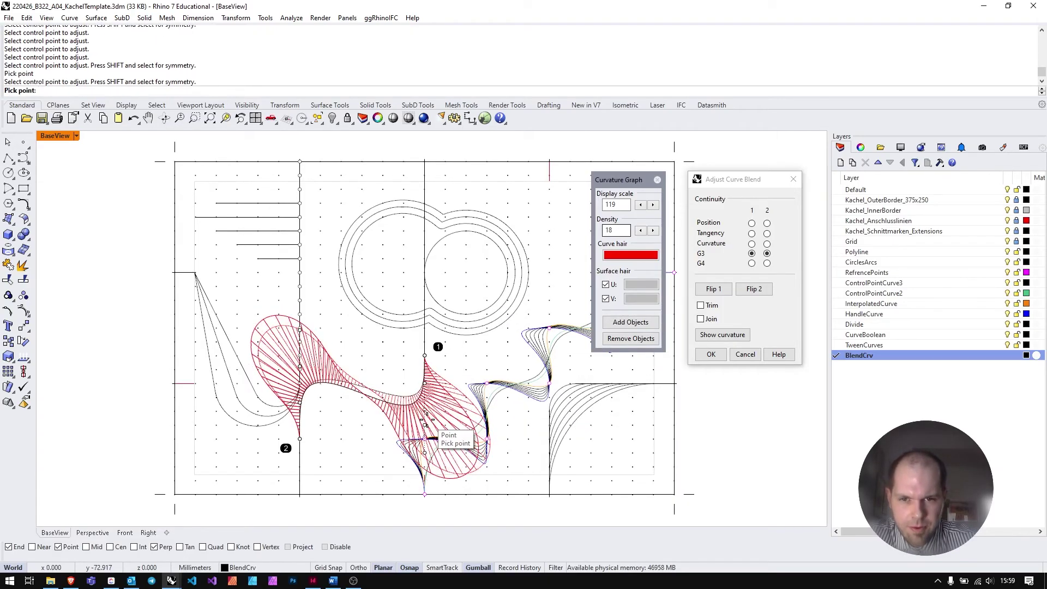
pyautogui.click(426, 439)
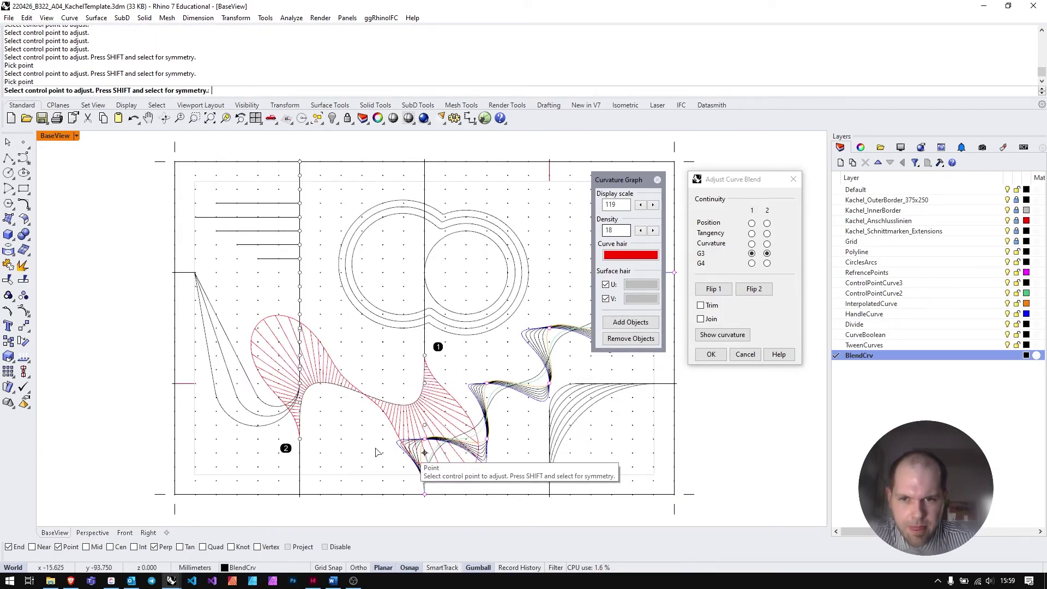
pyautogui.click(301, 405)
pyautogui.click(301, 414)
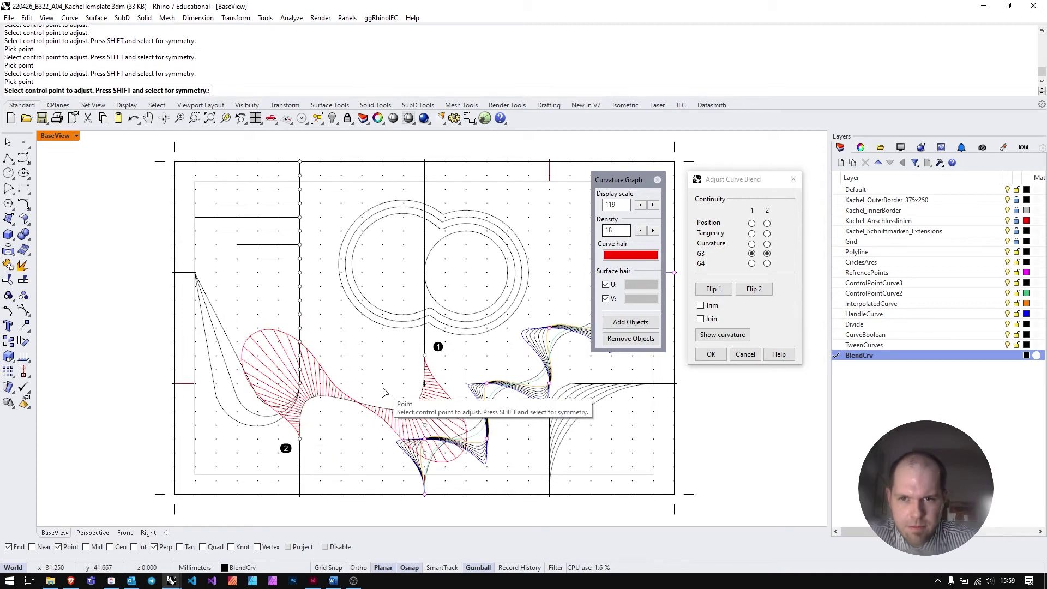
pyautogui.click(300, 355)
pyautogui.click(301, 325)
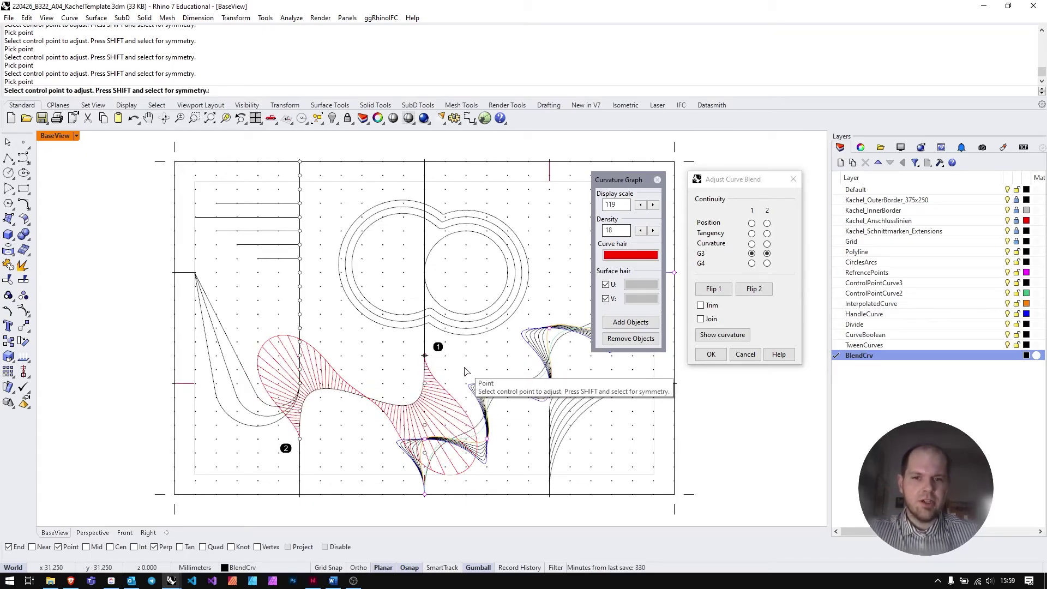
pyautogui.click(711, 355)
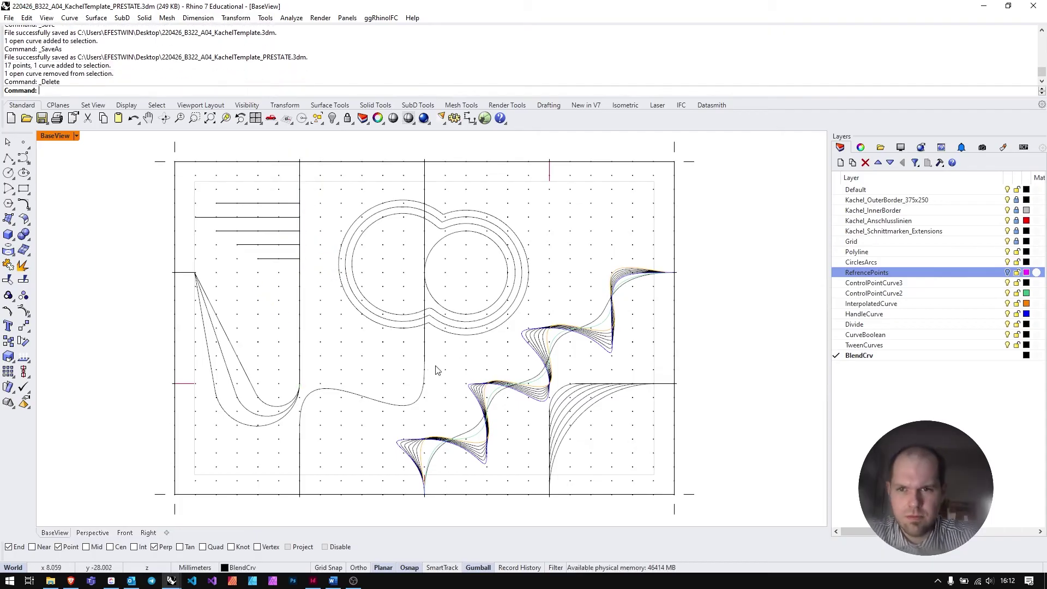
# Draw a stepped polyline with three right-angle corners from the left border's lower connection mark to the upper border's right-hand mark
pyautogui.press('Delete')
pyautogui.click(8, 158)
pyautogui.click(175, 384)
pyautogui.click(278, 384)
pyautogui.click(279, 300)
pyautogui.click(549, 300)
pyautogui.click(549, 161)
pyautogui.press('Return')
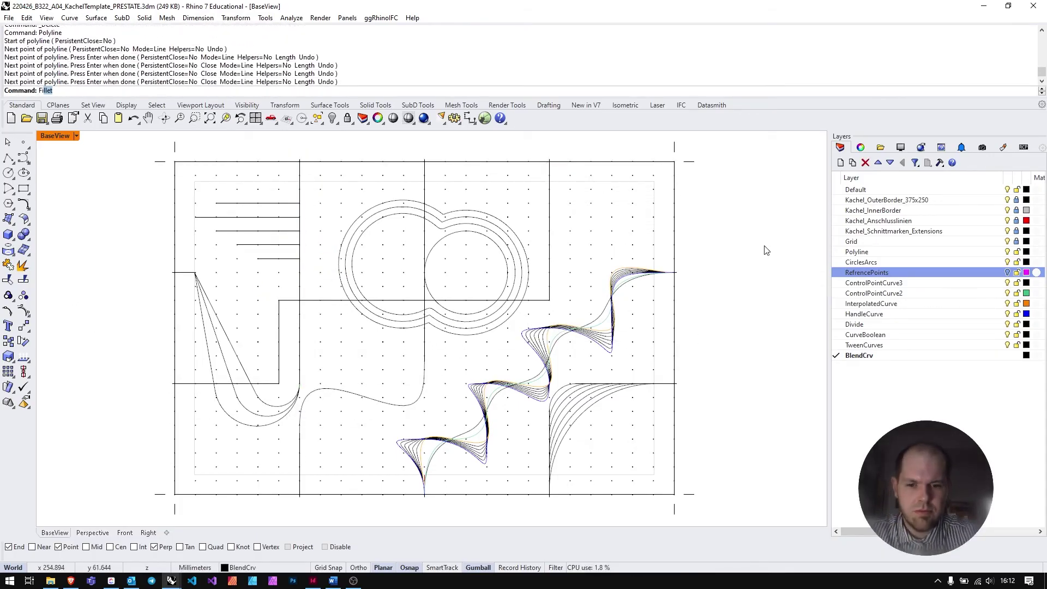
# Fillet all three corners of the stepped polyline
pyautogui.click(540, 300)
pyautogui.click(549, 291)
pyautogui.press('Return')
pyautogui.click(289, 301)
pyautogui.click(279, 314)
pyautogui.press('Return')
pyautogui.click(268, 384)
pyautogui.click(284, 371)
# Fillet the left border's upper connection line with the slanted curves at radius 10, with Trim set to No
pyautogui.press('Return')
pyautogui.write('10')
pyautogui.press('Return')
pyautogui.scroll(5, 173, 280)
pyautogui.click(160, 94)
pyautogui.click(262, 262)
pyautogui.click(234, 243)
pyautogui.press('Return')
pyautogui.click(233, 252)
# Trim the excess corner pieces of the connection line and slanted curves beyond the new fillets
pyautogui.scroll(3, 379, 253)
pyautogui.write('trim')
pyautogui.press('Return')
pyautogui.click(281, 234)
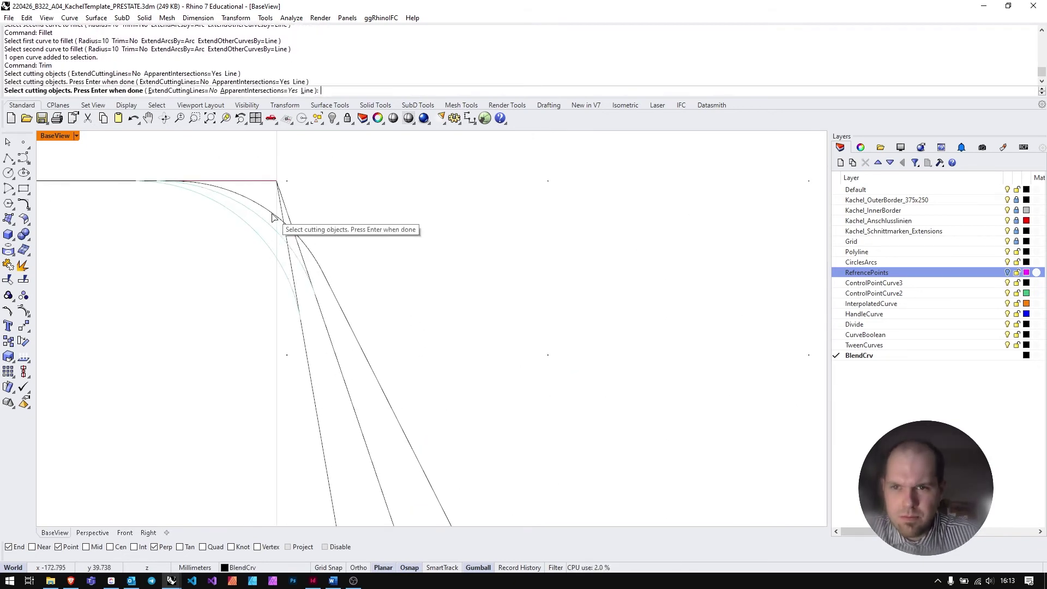
pyautogui.press('Return')
pyautogui.click(304, 211)
pyautogui.click(355, 224)
pyautogui.press('Return')
# Offset the outermost double-circle outline outward by 5 mm with Corner set to Sharp
pyautogui.scroll(-8, 355, 224)
pyautogui.write('offset')
pyautogui.press('Return')
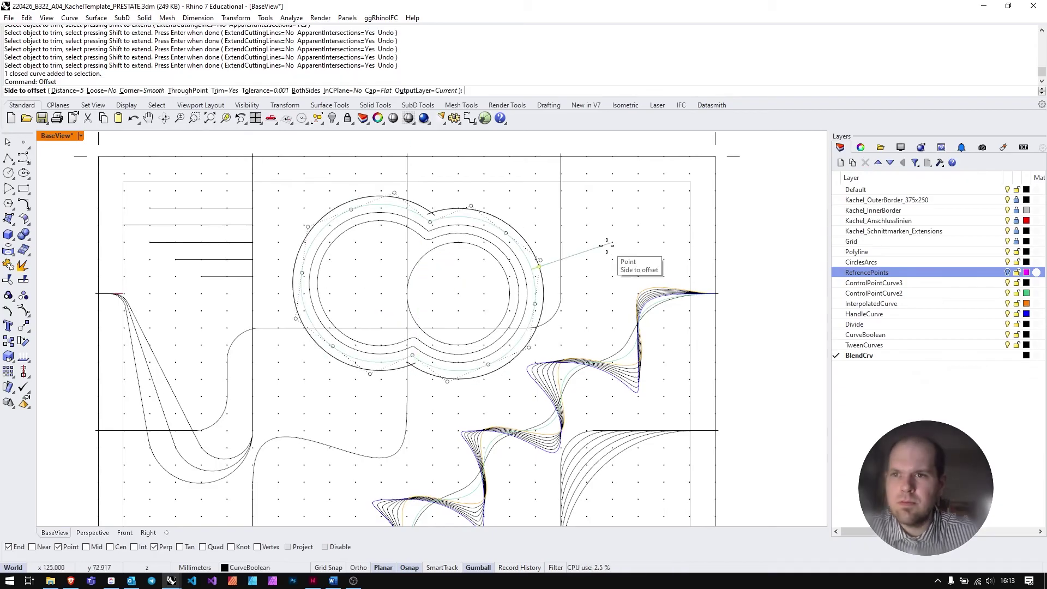
pyautogui.click(506, 182)
# Trim away the vertical line inside the new outer outline and the outline's portion right of that line
pyautogui.write('trim')
pyautogui.press('Return')
pyautogui.click(410, 256)
pyautogui.press('Return')
pyautogui.click(411, 257)
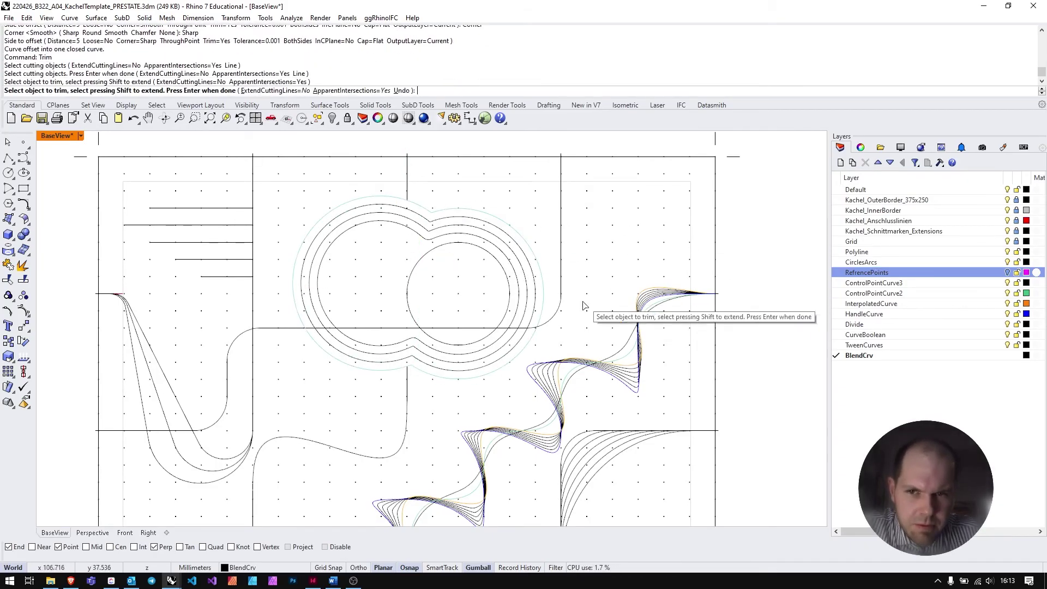
pyautogui.press('Return')
pyautogui.press('Return')
pyautogui.press('Escape')
# Fillet the upper and lower vertical lines with the outer outline's left half at radius 10, with Trim set to Yes
pyautogui.write('fillet')
pyautogui.press('Return')
pyautogui.moveTo(438, 212); pyautogui.dragTo(539, 216, button='right')
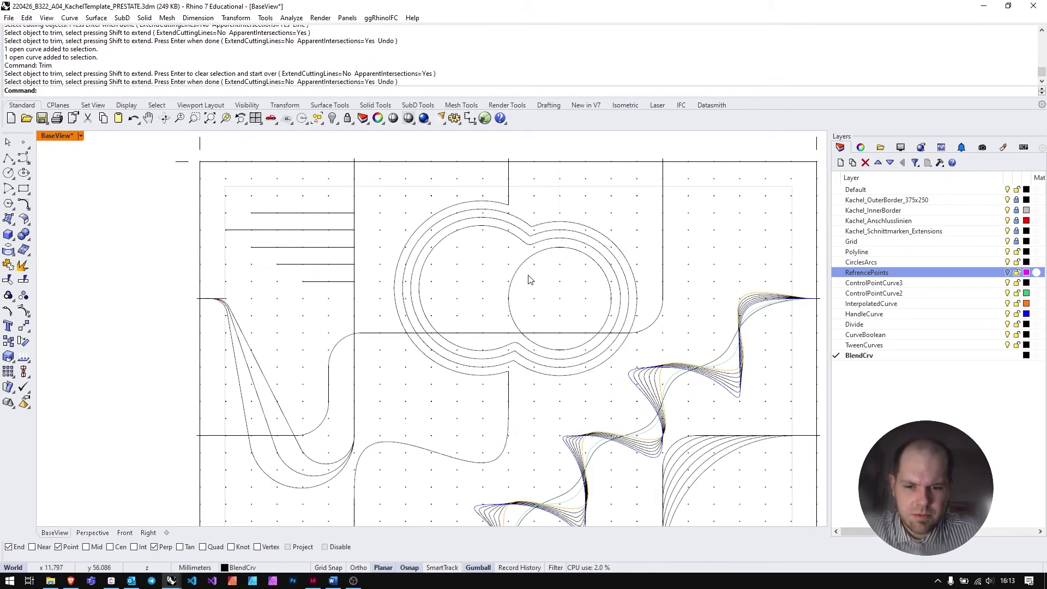
pyautogui.click(508, 178)
pyautogui.click(494, 203)
pyautogui.press('Return')
pyautogui.click(507, 393)
pyautogui.press('Escape')
# Try offsetting the blend curve by 10 mm toward the lower right with smooth corners, and undo it
pyautogui.scroll(-2, 760, 278)
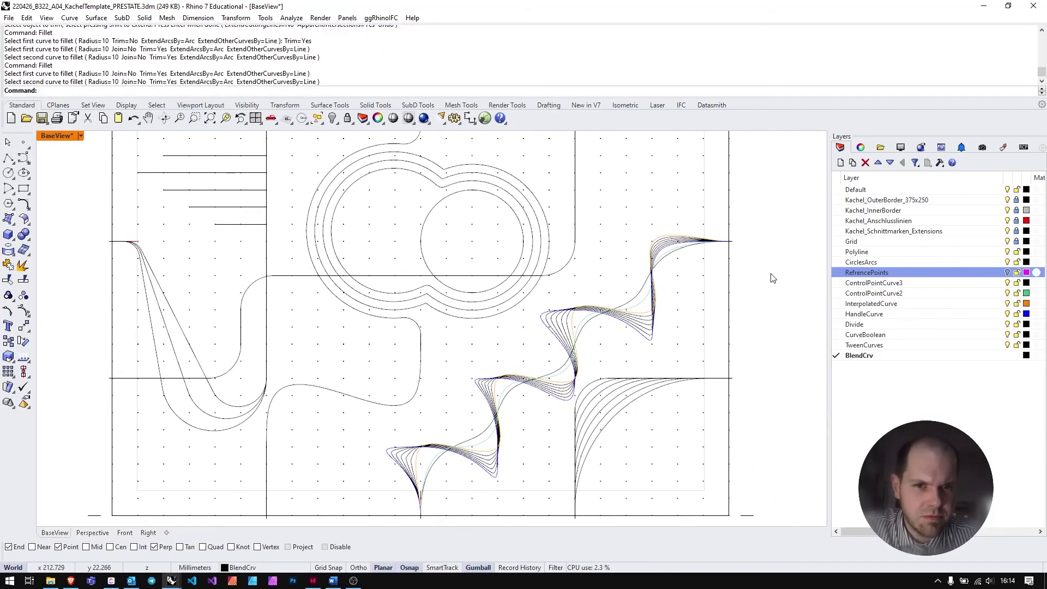
pyautogui.scroll(2, 484, 379)
pyautogui.click(382, 334)
pyautogui.click(315, 410)
pyautogui.write('Offset')
pyautogui.press('Return')
pyautogui.press('Escape')
pyautogui.click(400, 349)
pyautogui.write('Offset')
pyautogui.press('Return')
pyautogui.write('10')
pyautogui.press('Return')
pyautogui.click(130, 90)
pyautogui.click(109, 90)
pyautogui.click(546, 486)
pyautogui.hotkey('ctrl', 'z')
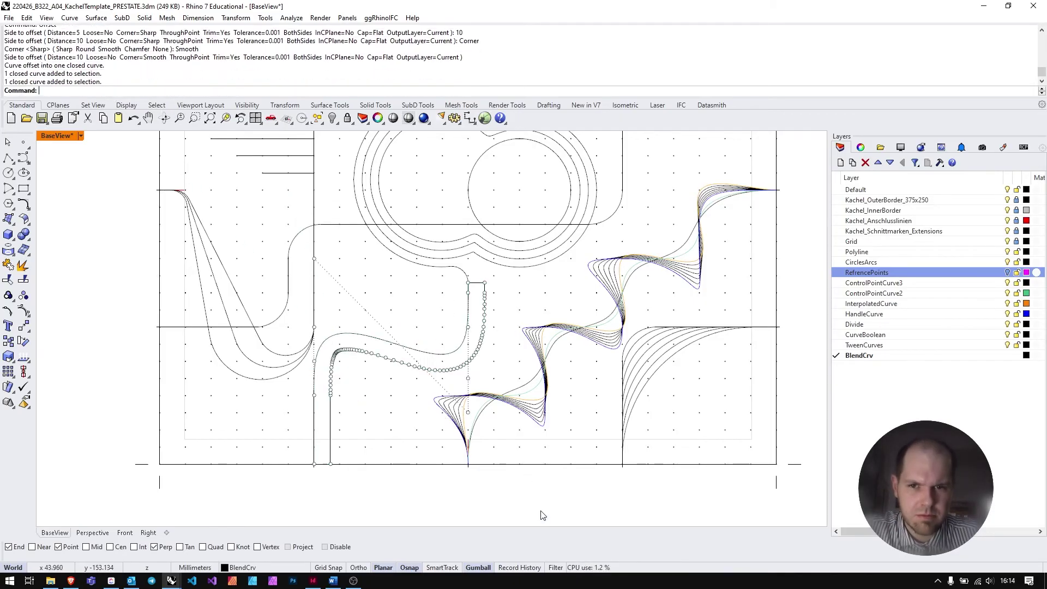
# Offset the blend curve 10 mm toward the lower right with Corner set to Sharp, Trim to No and Cap to None
pyautogui.press('Return')
pyautogui.click(131, 90)
pyautogui.click(64, 90)
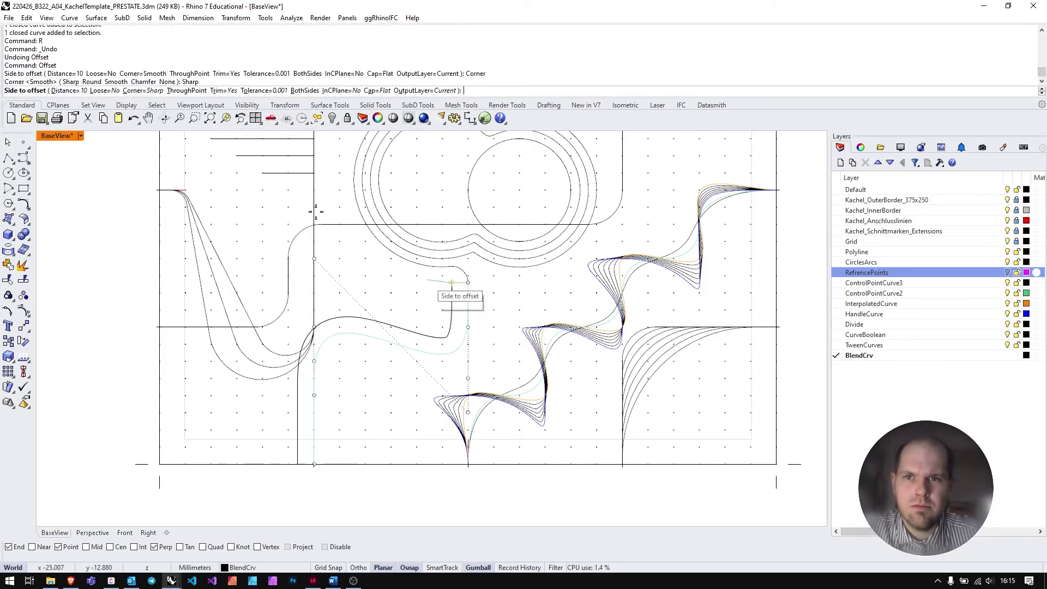
pyautogui.write('t')
pyautogui.press('Return')
pyautogui.write('c')
pyautogui.press('Return')
pyautogui.write('n')
pyautogui.press('Return')
pyautogui.click(538, 323)
# Offset the closed double-circle outline outward again by 5 mm
pyautogui.moveTo(502, 268); pyautogui.dragTo(429, 308, button='right')
pyautogui.click(429, 308)
pyautogui.press('Return')
pyautogui.write('5')
pyautogui.press('Return')
pyautogui.click(468, 331)
# Draw a short vertical line from the upper end of the offset blend curve up to the outer outline
pyautogui.write('line')
pyautogui.press('Return')
pyautogui.click(413, 323)
pyautogui.press('Escape')
# Trim away the new outer outline's segment between the two parallel vertical lines below the circles
pyautogui.click(327, 266)
pyautogui.write('trim')
pyautogui.press('Return')
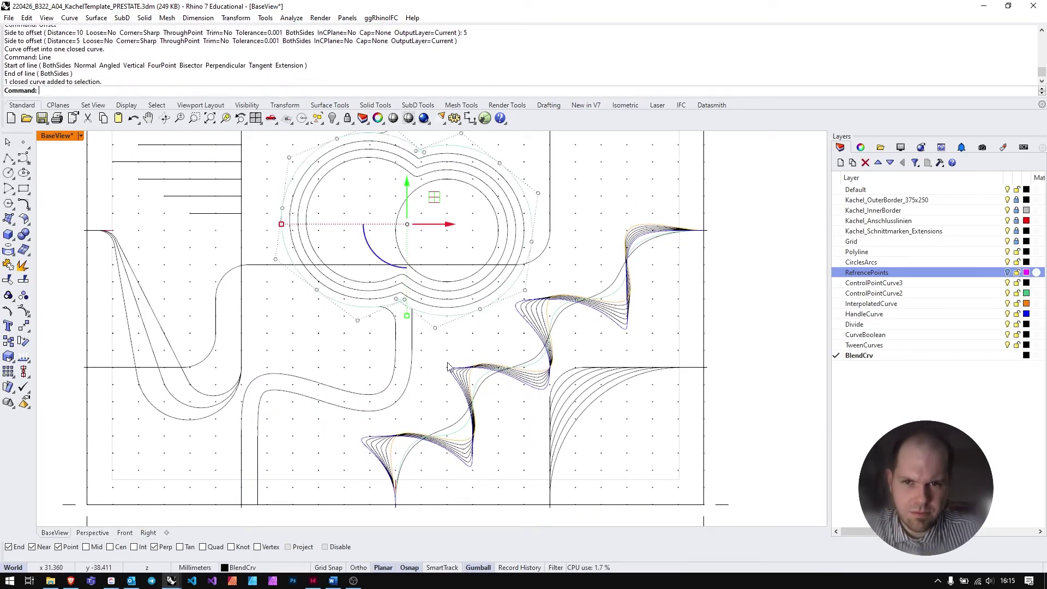
pyautogui.moveTo(531, 288); pyautogui.dragTo(540, 346, button='right')
pyautogui.press('Return')
pyautogui.press('Return')
# Join the short vertical line to the offset blend curve and fillet it with the outer outline's right side at radius 10
pyautogui.write('fillet')
pyautogui.press('Return')
pyautogui.click(436, 397)
pyautogui.click(453, 414)
pyautogui.hotkey('ctrl', 'j')
pyautogui.write('fillet')
pyautogui.press('Return')
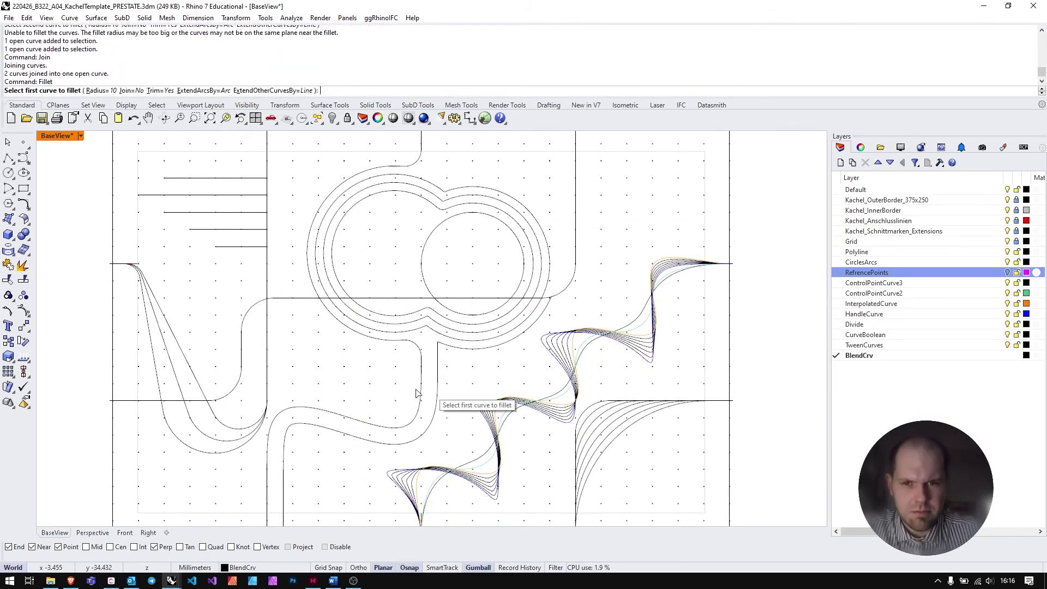
pyautogui.click(438, 381)
pyautogui.click(461, 357)
# Try filleting the stepped polyline's right arm with the outer outline, and undo that fillet
pyautogui.press('Return')
pyautogui.click(581, 320)
pyautogui.click(521, 339)
pyautogui.hotkey('ctrl', 'z')
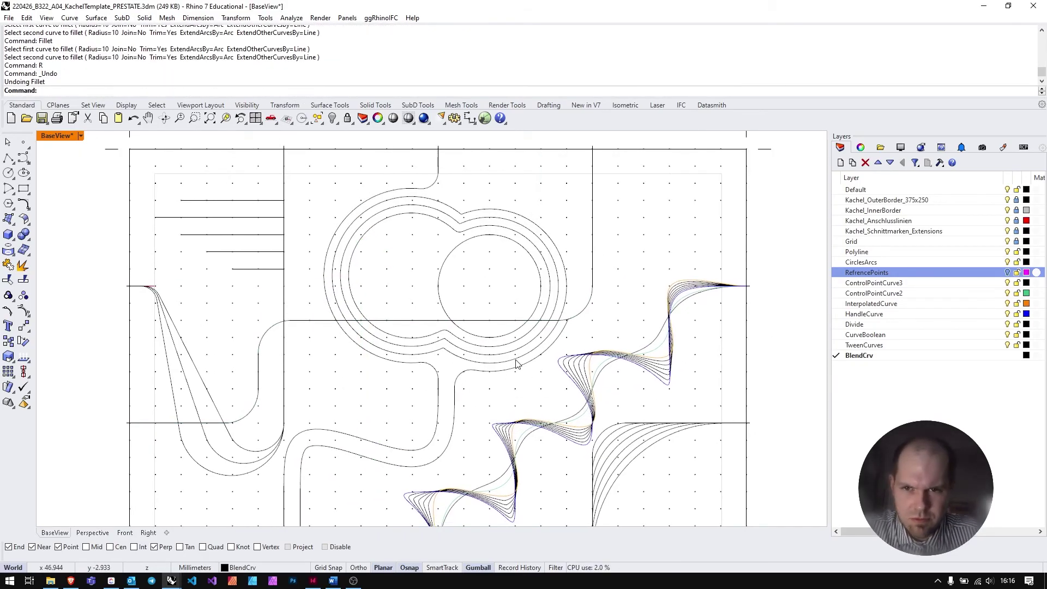
# Trim away the stepped polyline's horizontal part inside the outer double-circle outline
pyautogui.write('trim')
pyautogui.press('Return')
pyautogui.click(549, 374)
pyautogui.press('Return')
pyautogui.click(565, 332)
# Fillet the remaining right arm of the stepped polyline with the outer outline at radius 10
pyautogui.write('fillet')
pyautogui.press('Return')
pyautogui.click(565, 332)
pyautogui.click(546, 349)
pyautogui.moveTo(349, 306); pyautogui.dragTo(505, 372, button='right')
pyautogui.scroll(-2, 521, 359)
pyautogui.scroll(2, 414, 376)
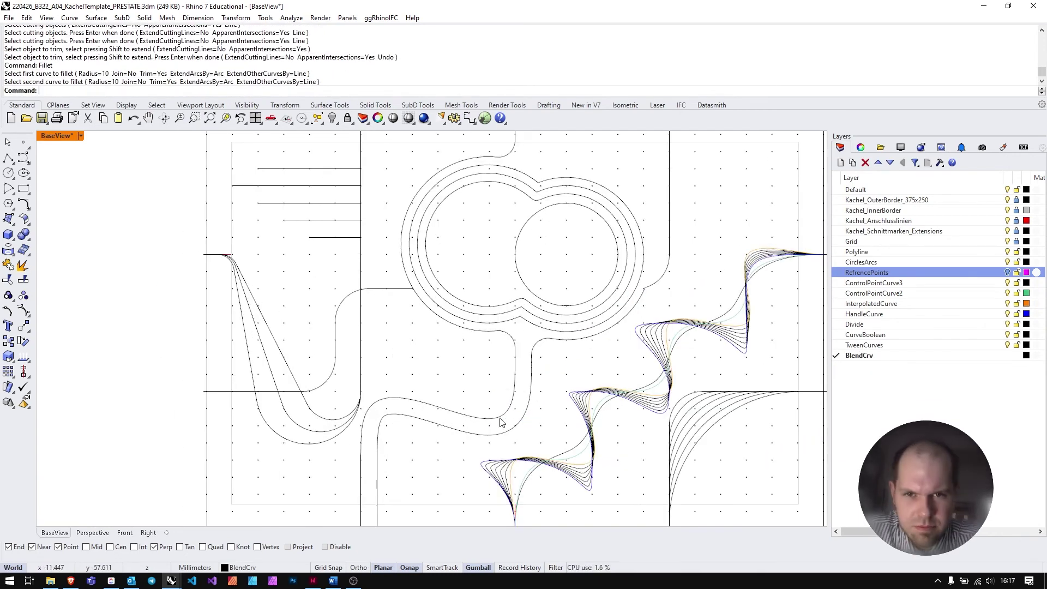
pyautogui.scroll(-1, 496, 418)
pyautogui.scroll(1, 437, 412)
pyautogui.write('arc')
pyautogui.press('Return')
pyautogui.write('t')
pyautogui.press('Return')
pyautogui.click(309, 238)
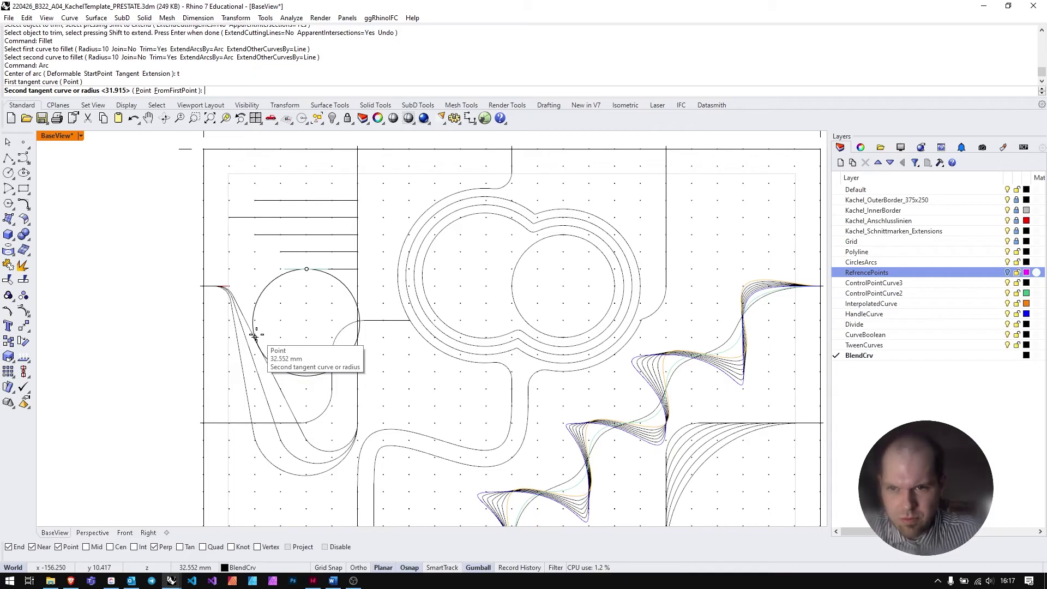
pyautogui.press('Escape')
# Offset the long slanted line by 10 mm toward the stepped polyline
pyautogui.click(299, 390)
pyautogui.write('offset')
pyautogui.press('Return')
pyautogui.write('a10')
pyautogui.press('Return')
pyautogui.write('10')
pyautogui.press('Return')
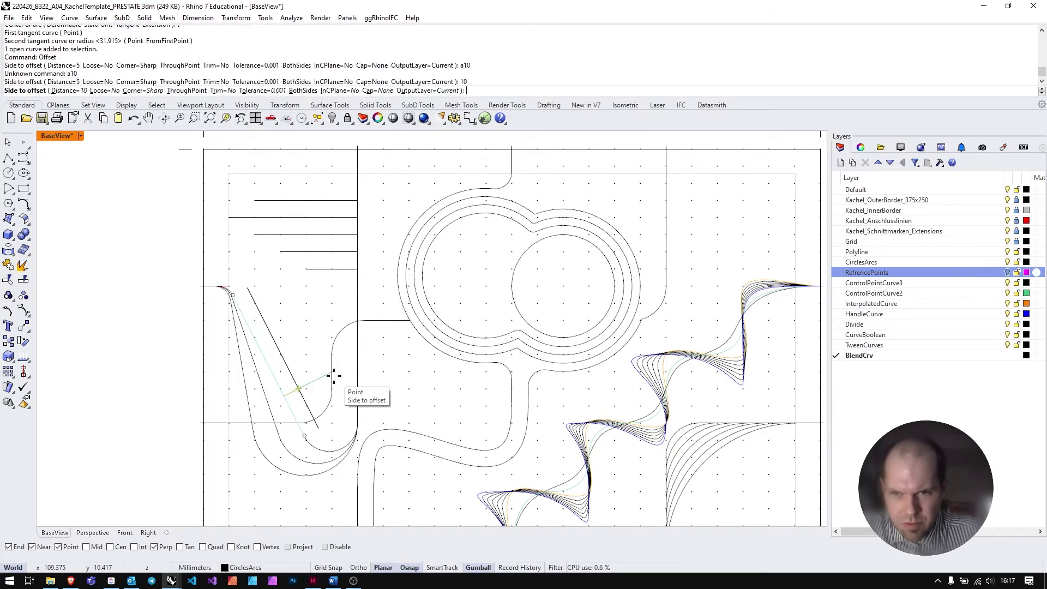
pyautogui.click(334, 376)
# Draw an arc tangent to the offset slanted line and the lowest of the short horizontal lines
pyautogui.moveTo(340, 325); pyautogui.dragTo(381, 354, button='right')
pyautogui.press('Return')
pyautogui.write('t')
pyautogui.press('Return')
pyautogui.click(281, 350)
pyautogui.click(287, 316)
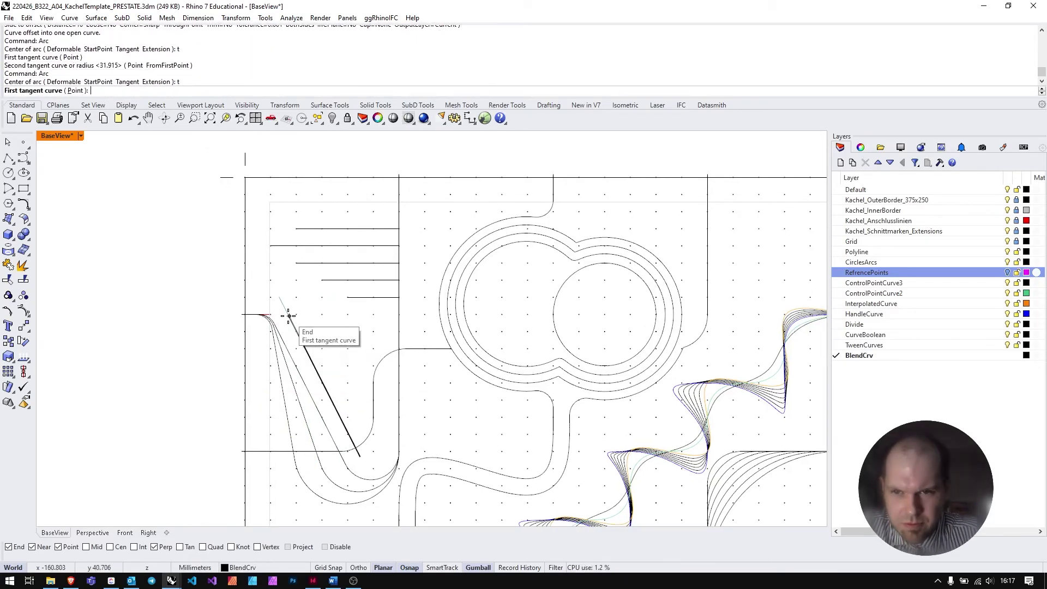
pyautogui.click(327, 298)
pyautogui.click(314, 327)
pyautogui.press('Return')
# Draw two more tangent arcs connecting the slanted line with the next two horizontal lines above
pyautogui.click(130, 90)
pyautogui.click(328, 280)
pyautogui.click(295, 327)
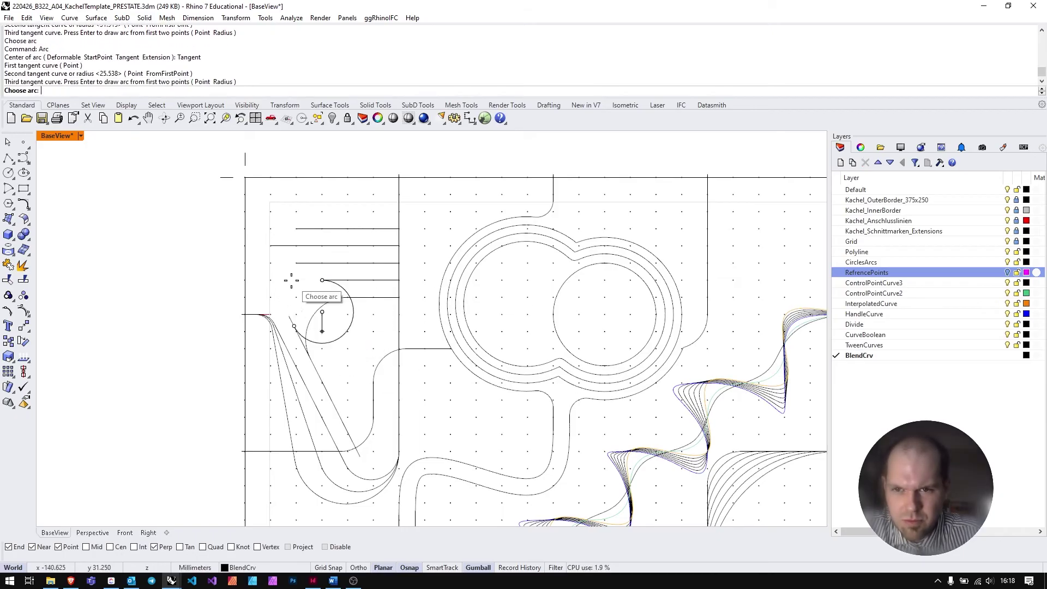
pyautogui.press('Return')
pyautogui.click(338, 327)
pyautogui.moveTo(358, 338); pyautogui.dragTo(411, 392, button='right')
pyautogui.click(346, 382)
pyautogui.click(326, 319)
pyautogui.press('Return')
pyautogui.click(325, 317)
pyautogui.scroll(3, 390, 336)
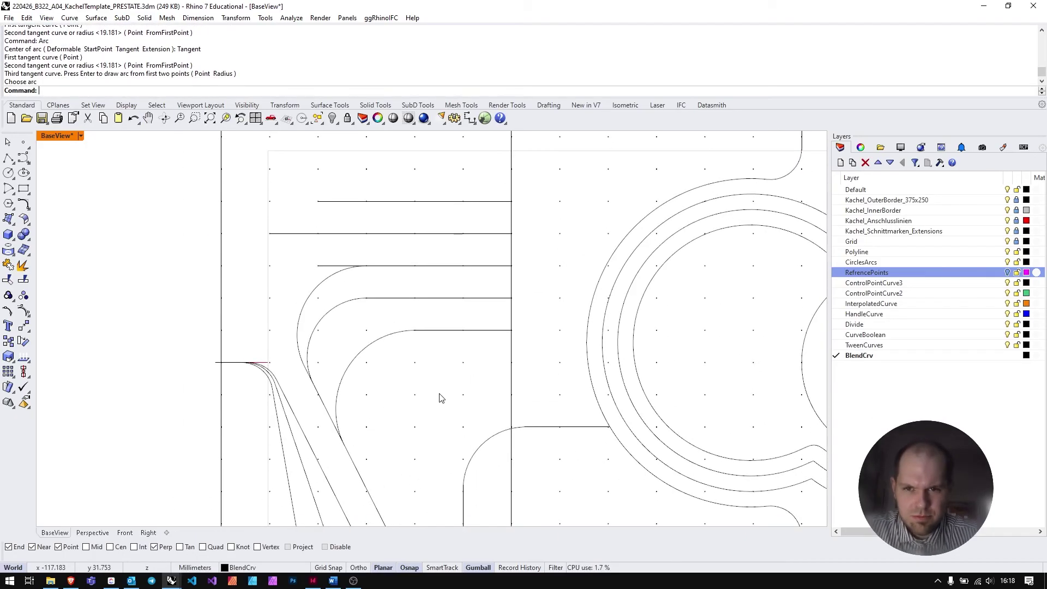
# Trim the slanted curves between the stepped polyline and its 5 mm offset copy, and delete that copy
pyautogui.press('Return')
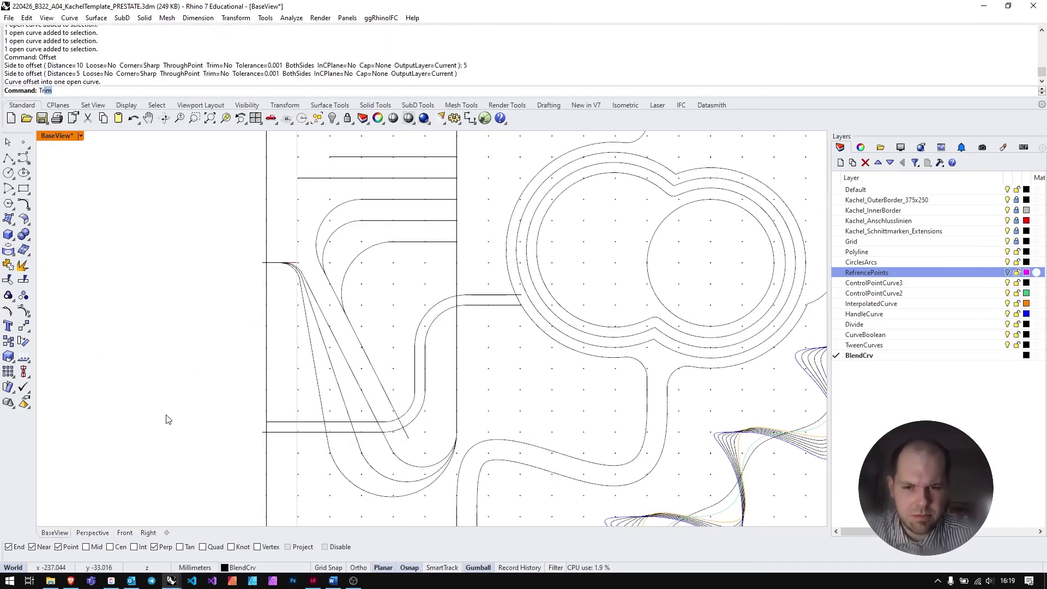
pyautogui.press('Return')
pyautogui.click(444, 444)
pyautogui.press('Return')
pyautogui.click(491, 382)
pyautogui.press('Delete')
pyautogui.moveTo(498, 335); pyautogui.dragTo(376, 281, button='right')
pyautogui.scroll(-3, 376, 281)
pyautogui.scroll(4, 344, 397)
# Create a new layer named Region for the closed region curves
pyautogui.click(840, 162)
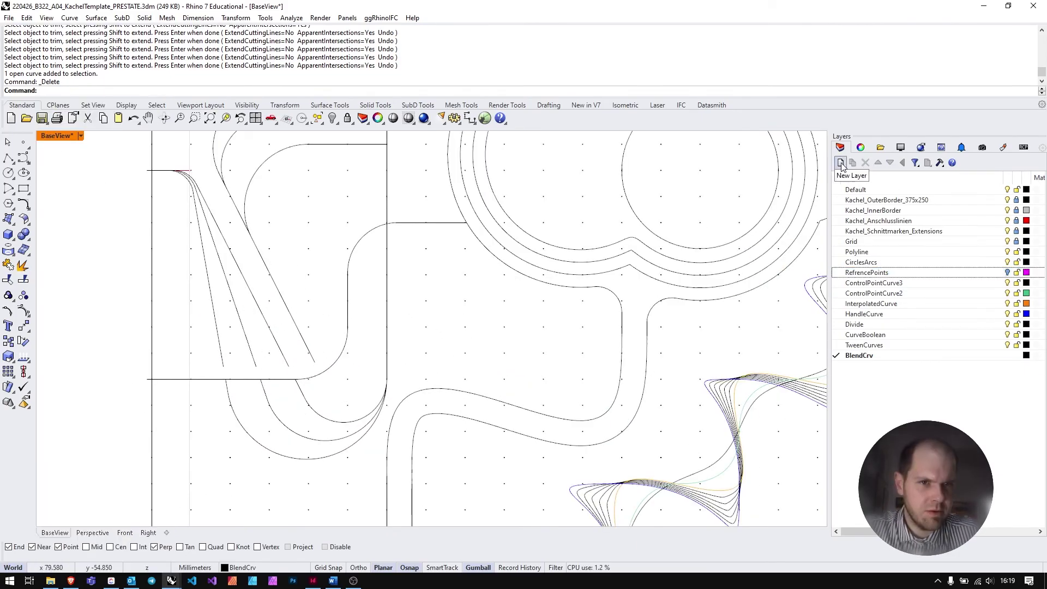
pyautogui.write('Region')
pyautogui.press('Return')
# Use CurveBoolean with DeleteInput=None to outline the region between the stepped polyline, the vertical line and the innermost lower curve
pyautogui.click(23, 310)
pyautogui.click(362, 428)
pyautogui.click(420, 389)
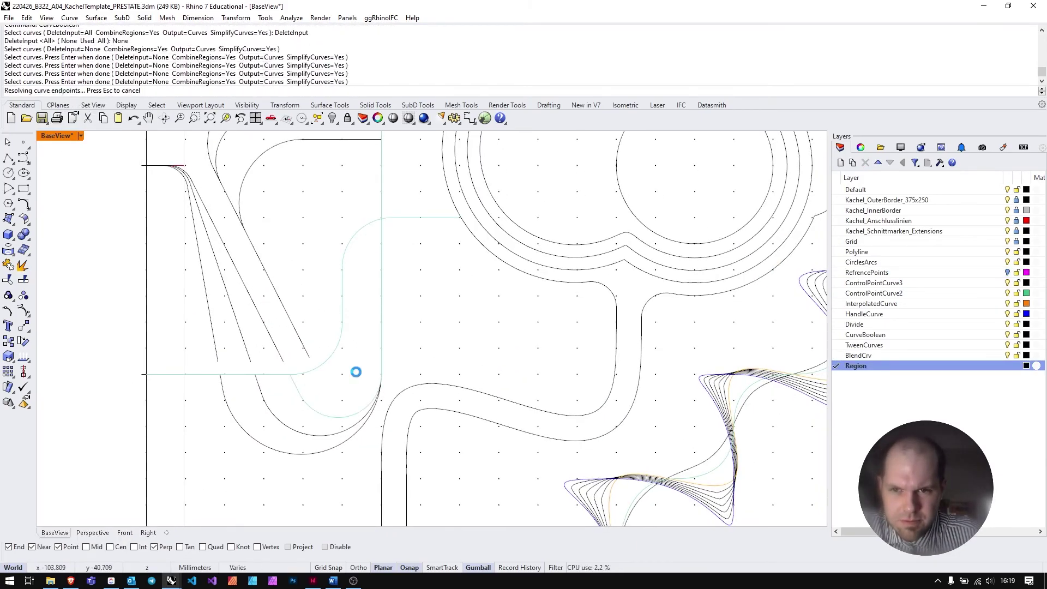
pyautogui.press('Return')
# Offset the closed region curve inward in 5 mm steps with Trim=Yes, removing the unwanted offset result
pyautogui.click(425, 307)
pyautogui.press('Return')
pyautogui.hotkey('ctrl', 'z')
pyautogui.click(483, 478)
pyautogui.press('Delete')
pyautogui.click(369, 338)
pyautogui.press('Return')
pyautogui.click(342, 385)
pyautogui.scroll(-3, 445, 400)
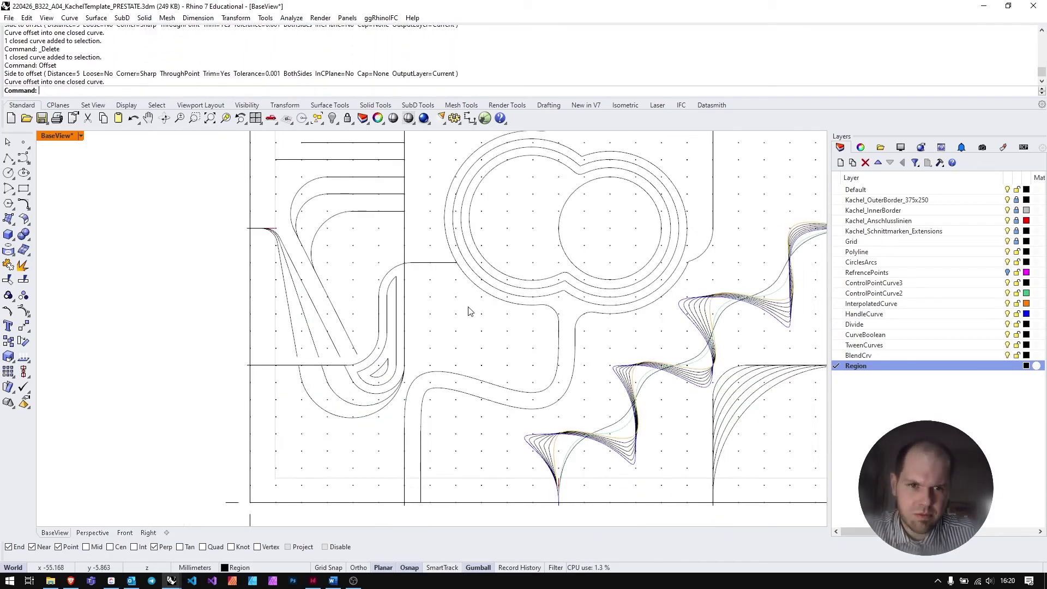
# Try to blend the second horizontal line with the short stub on the tile's left border using BlendCrv
pyautogui.scroll(2, 403, 357)
pyautogui.scroll(-2, 322, 273)
pyautogui.scroll(2, 294, 235)
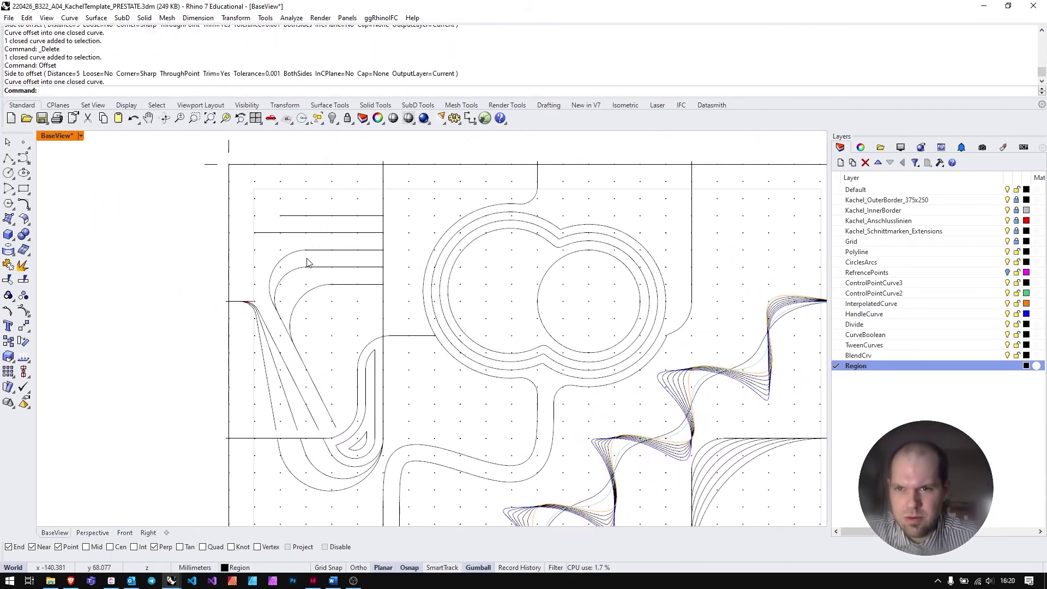
pyautogui.press('Return')
pyautogui.click(260, 233)
pyautogui.click(240, 302)
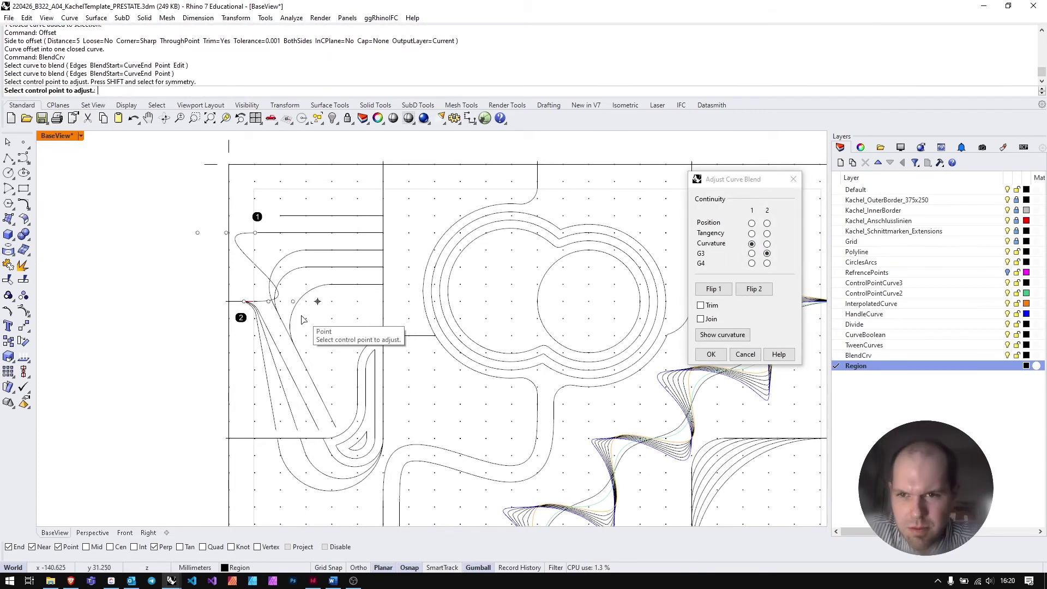
pyautogui.moveTo(255, 233); pyautogui.dragTo(305, 275)
pyautogui.press('Return')
pyautogui.moveTo(338, 210); pyautogui.dragTo(335, 270, button='right')
# Try to blend the topmost horizontal line with the left border stub, using Tangency at the line's end
pyautogui.click(273, 275)
pyautogui.click(246, 362)
pyautogui.click(249, 362)
pyautogui.click(268, 391)
pyautogui.click(260, 367)
pyautogui.click(183, 276)
pyautogui.click(183, 276)
pyautogui.click(752, 233)
pyautogui.click(202, 276)
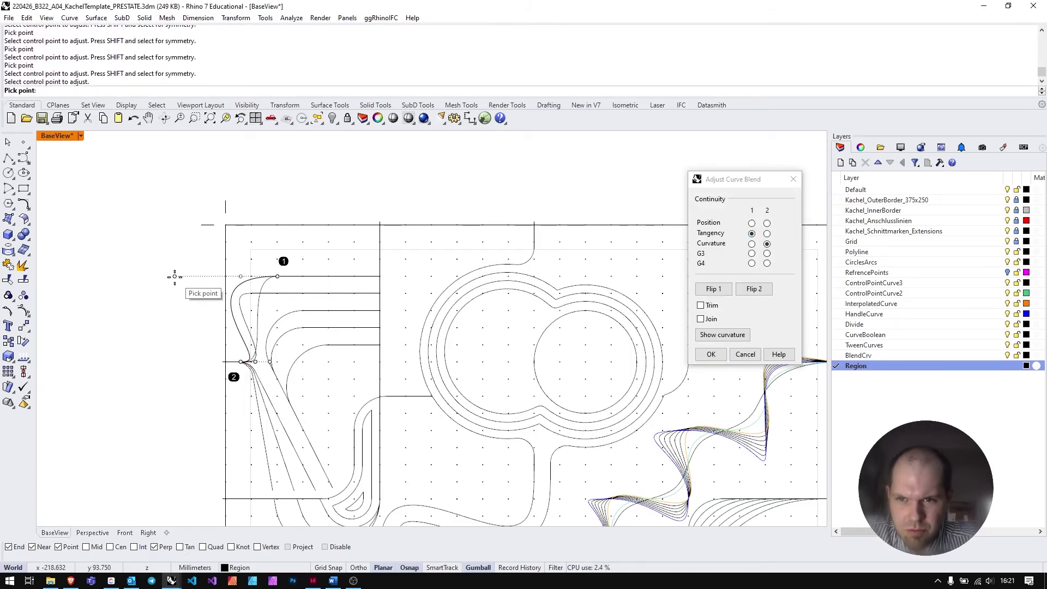
pyautogui.click(175, 277)
pyautogui.press('Return')
# Create a blend curve between the topmost horizontal line and the left border stub with Curvature continuity at both ends
pyautogui.moveTo(433, 329); pyautogui.dragTo(451, 334, button='right')
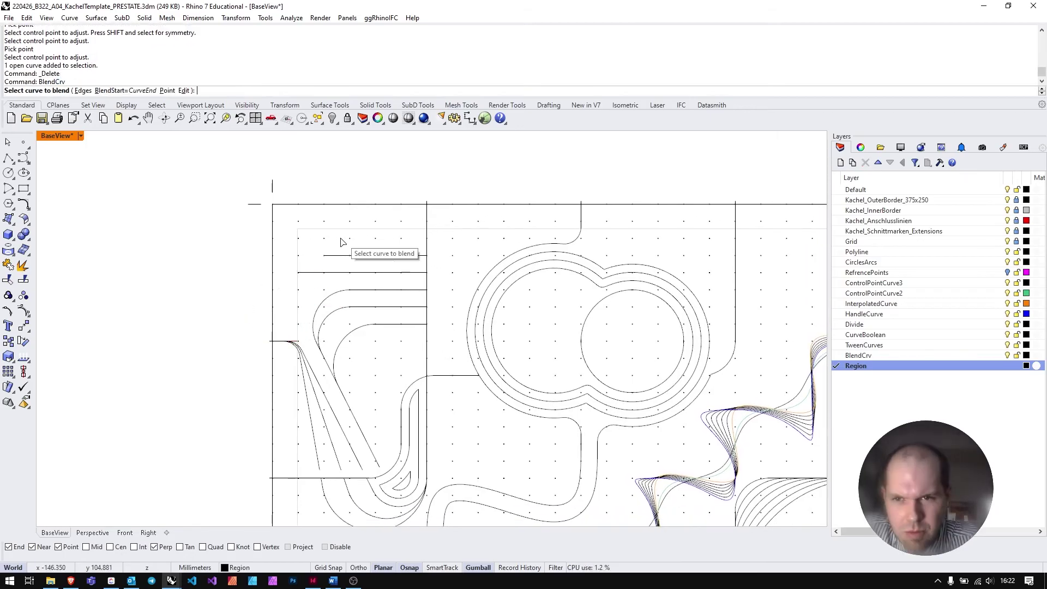
pyautogui.click(349, 255)
pyautogui.click(289, 341)
pyautogui.click(282, 255)
pyautogui.click(240, 255)
pyautogui.click(241, 255)
pyautogui.click(292, 256)
pyautogui.click(292, 256)
pyautogui.click(282, 256)
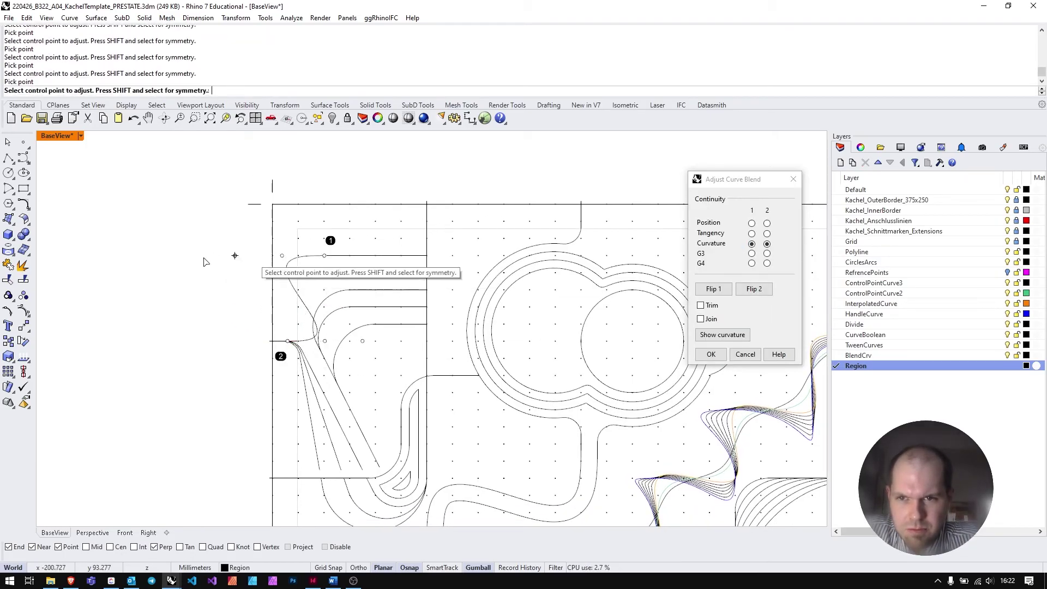
# Refine the handles at both ends of the blend curve along their horizontal lines and accept the blend
pyautogui.click(723, 334)
pyautogui.click(281, 355)
pyautogui.scroll(3, 380, 349)
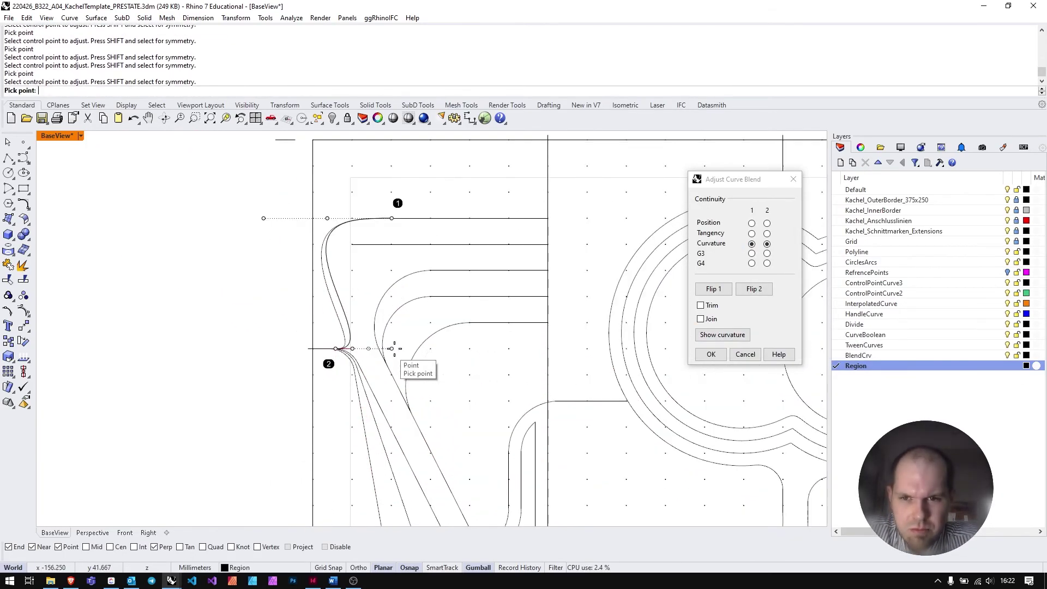
pyautogui.click(431, 349)
pyautogui.click(263, 218)
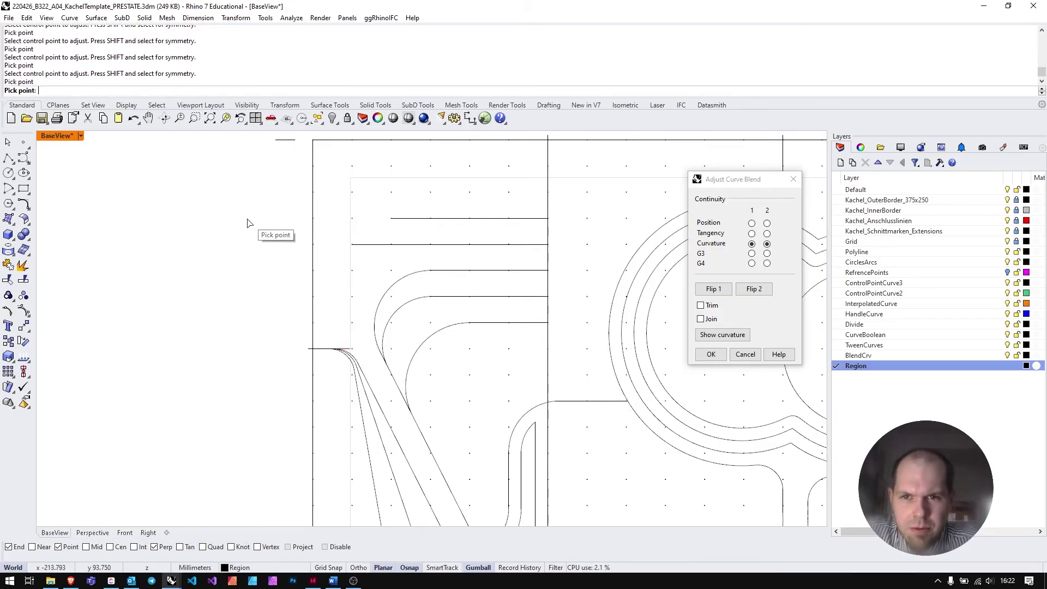
pyautogui.click(277, 218)
pyautogui.click(354, 348)
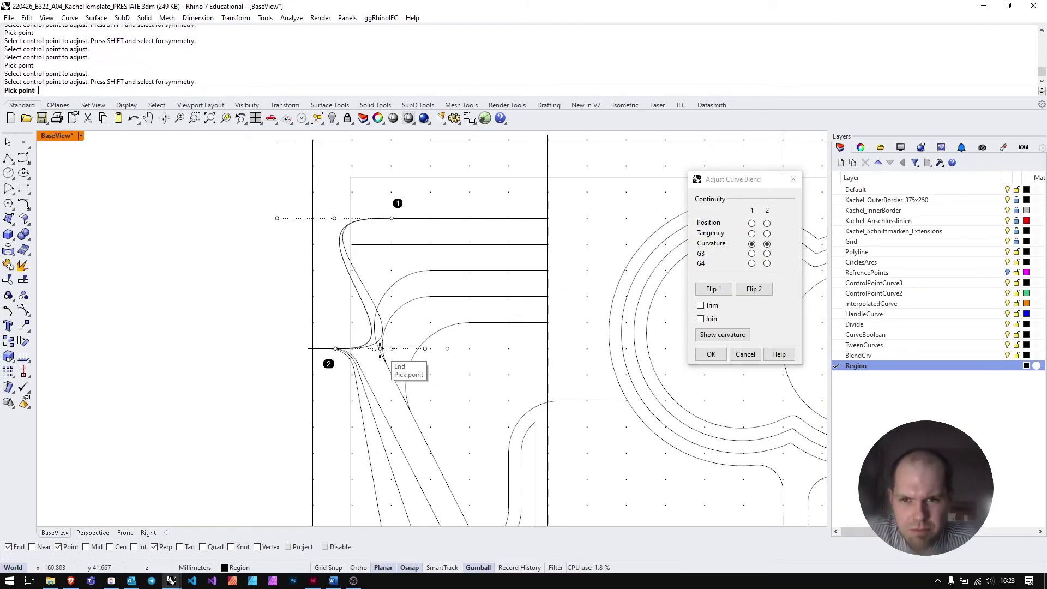
pyautogui.click(382, 349)
pyautogui.press('Return')
# Fillet the blend curve with the second horizontal line at radius 20 with Trim=No, and trim the excess
pyautogui.write('fillet')
pyautogui.press('Return')
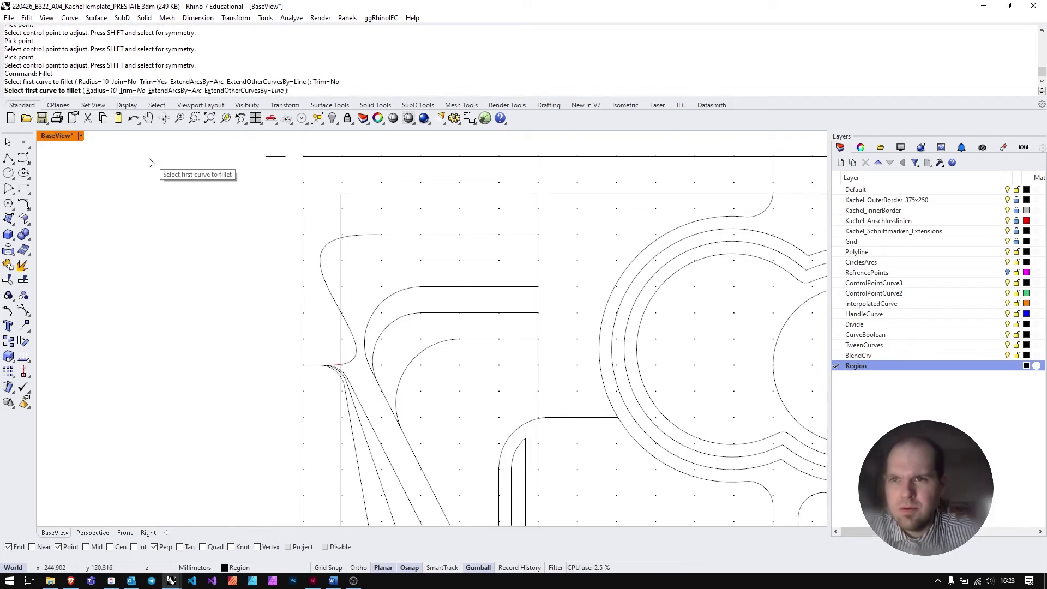
pyautogui.write('20')
pyautogui.press('Return')
pyautogui.click(355, 349)
pyautogui.click(382, 311)
pyautogui.write('trim')
pyautogui.press('Return')
pyautogui.press('Return')
pyautogui.scroll(-5, 213, 188)
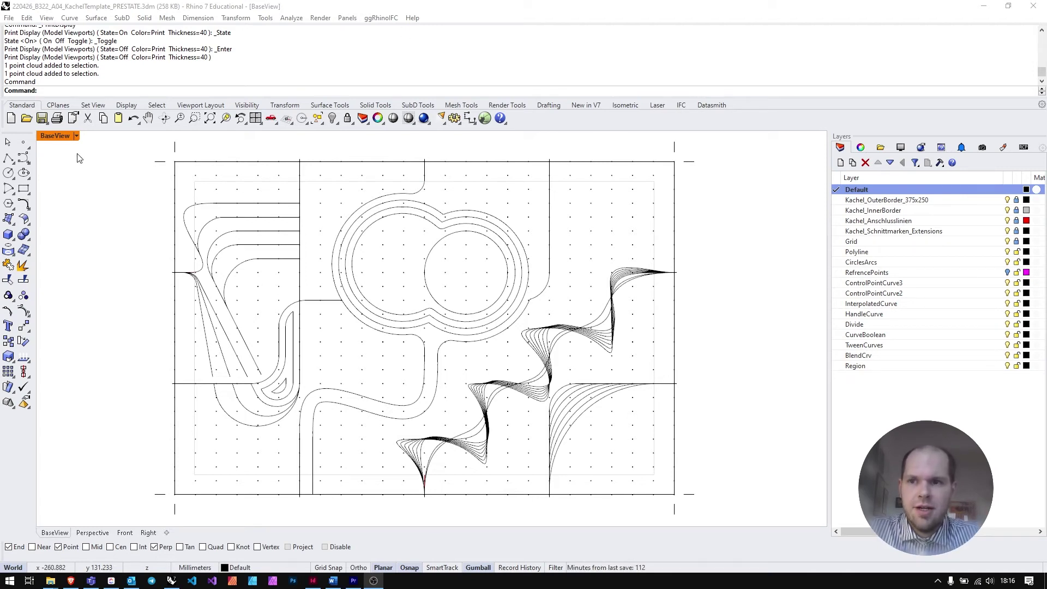
# Turn on Print Preview for the BaseView viewport and unlock the Grid layer
pyautogui.click(63, 140)
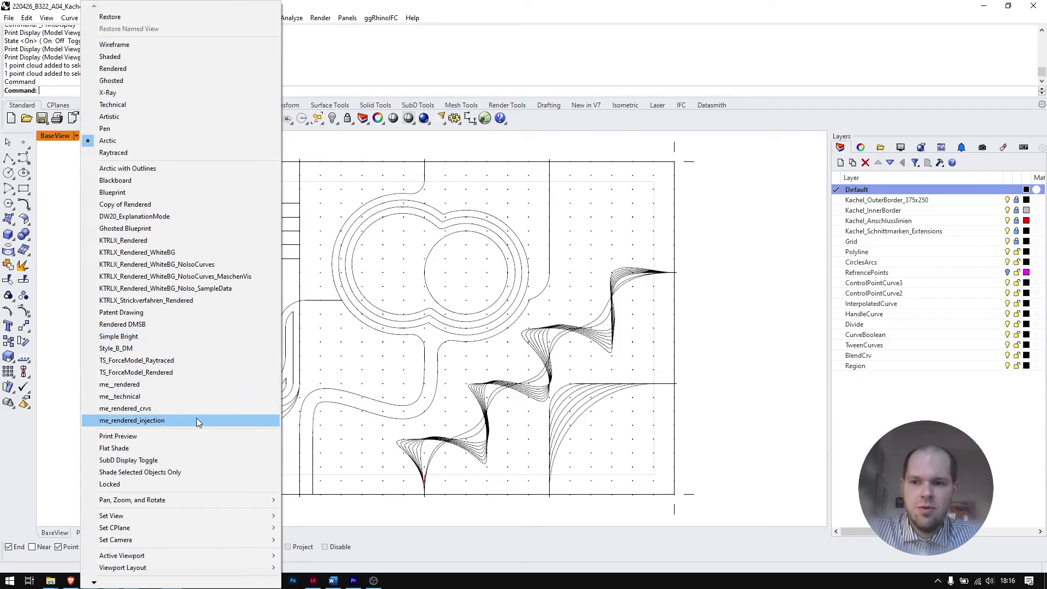
pyautogui.click(168, 437)
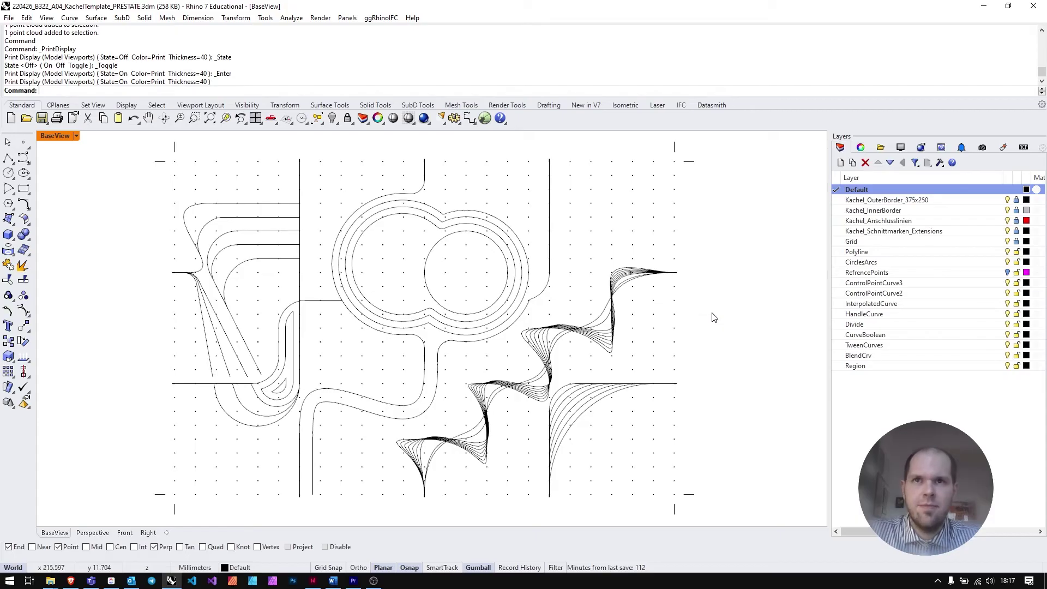
pyautogui.click(870, 243)
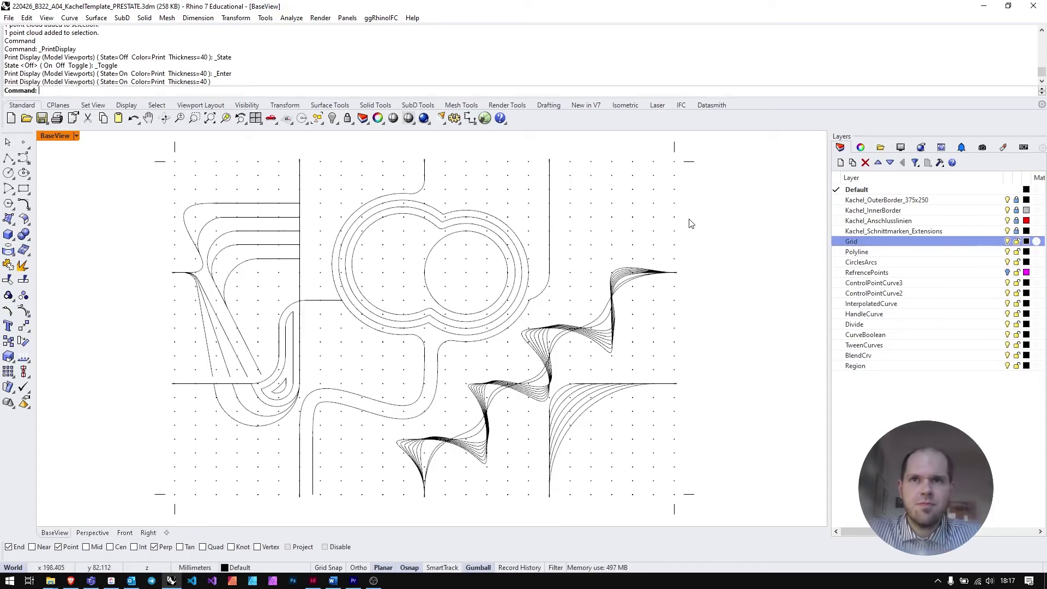
# Set the print width of the grid point cloud to No Print
pyautogui.click(576, 231)
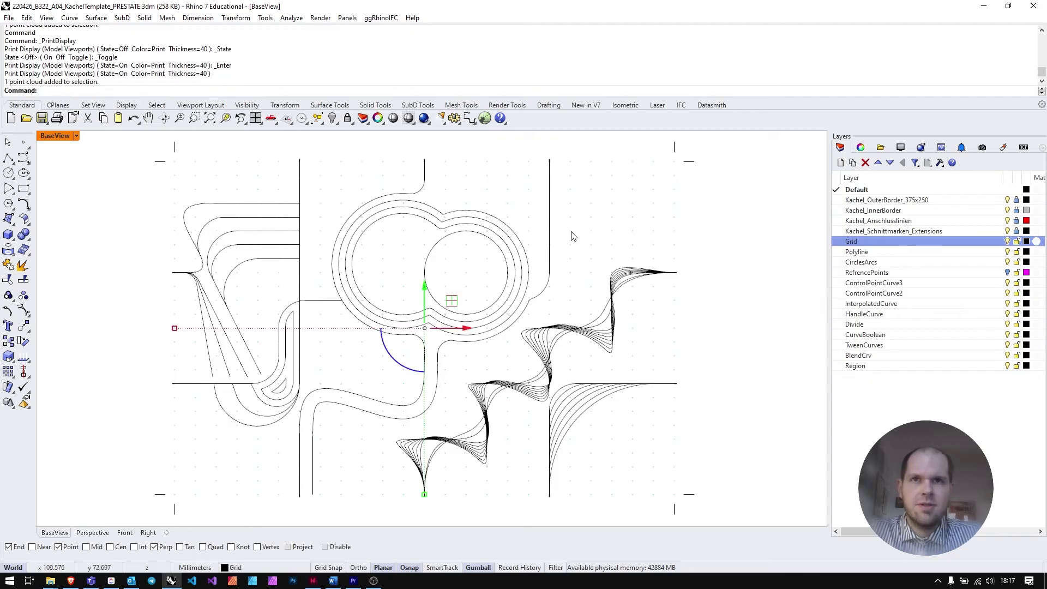
pyautogui.click(861, 148)
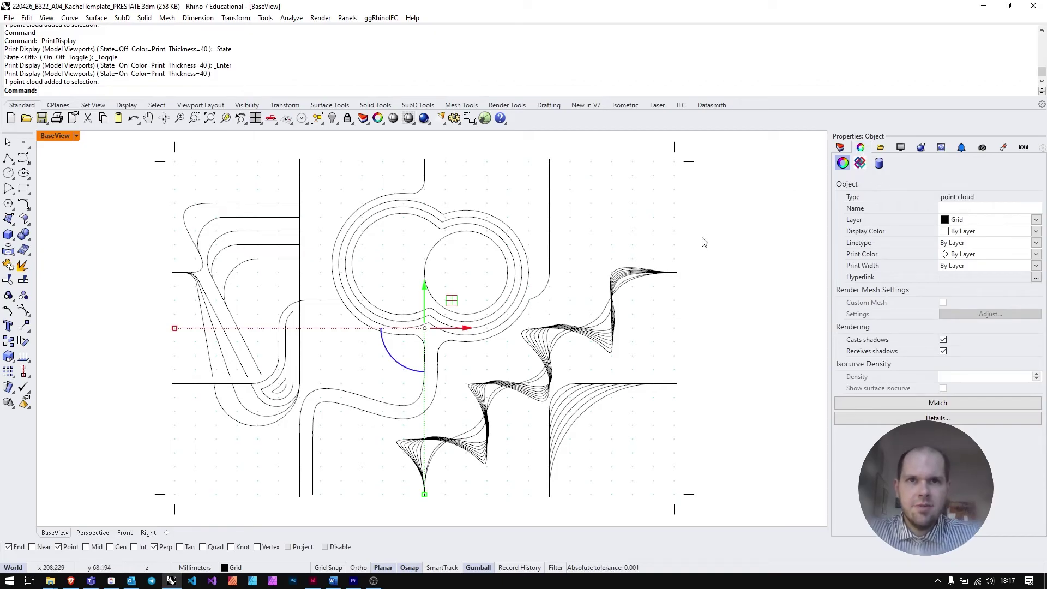
pyautogui.write('Properties')
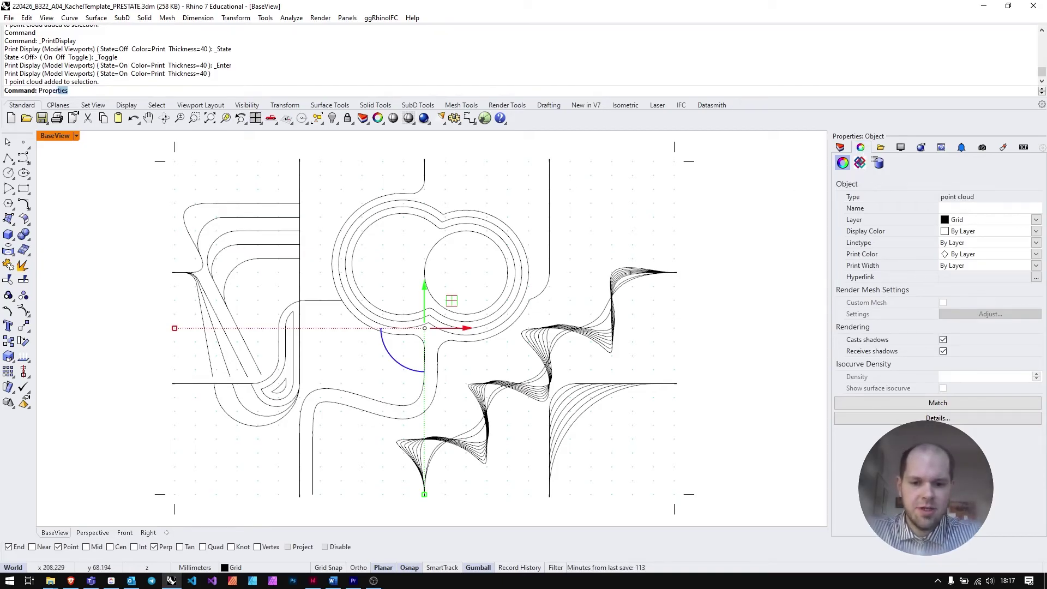
pyautogui.press('Return')
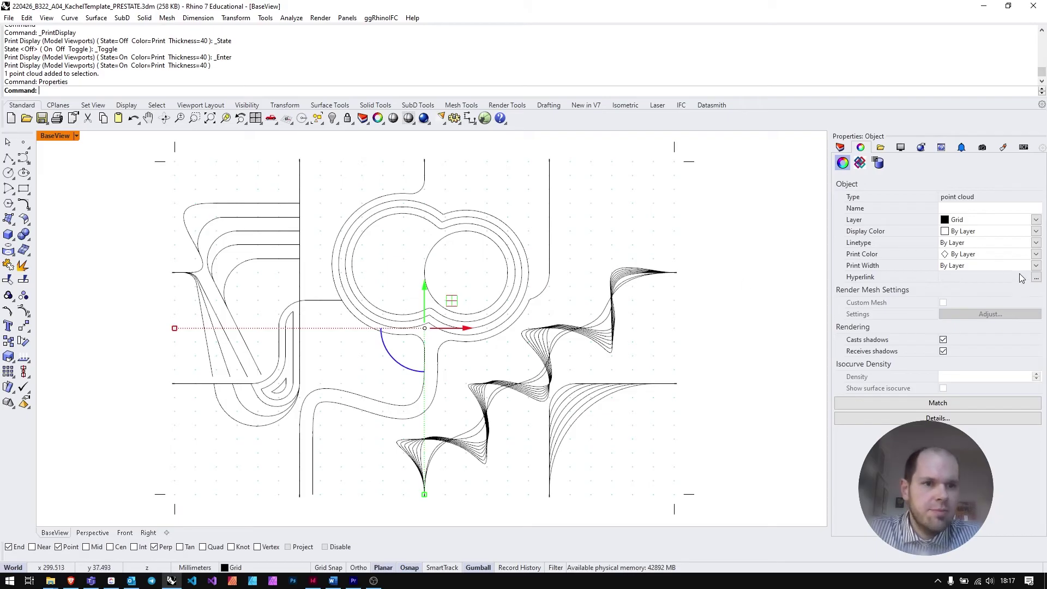
pyautogui.click(1037, 267)
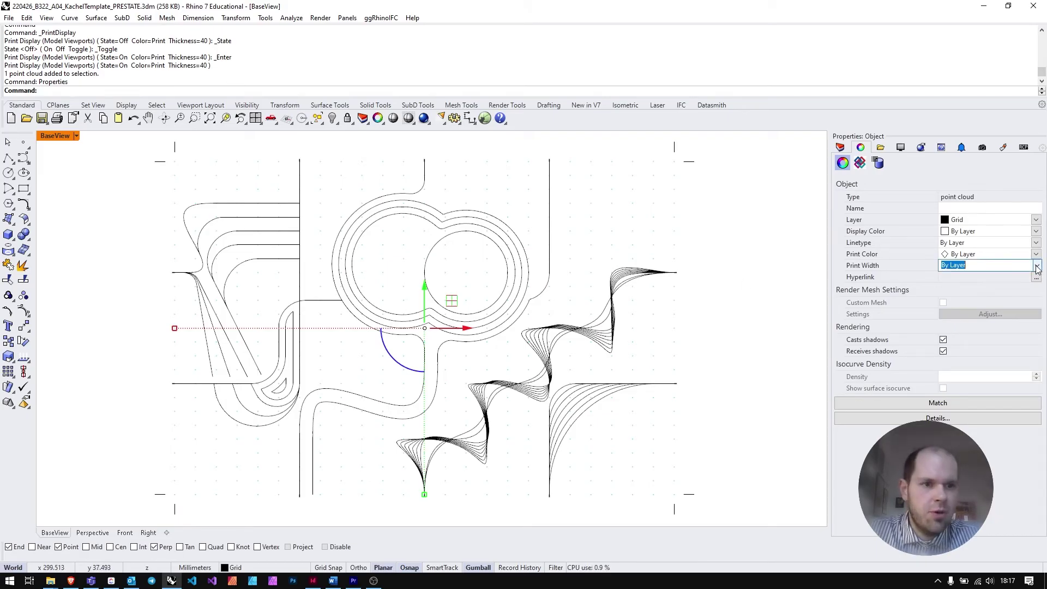
pyautogui.click(1036, 266)
pyautogui.click(1015, 423)
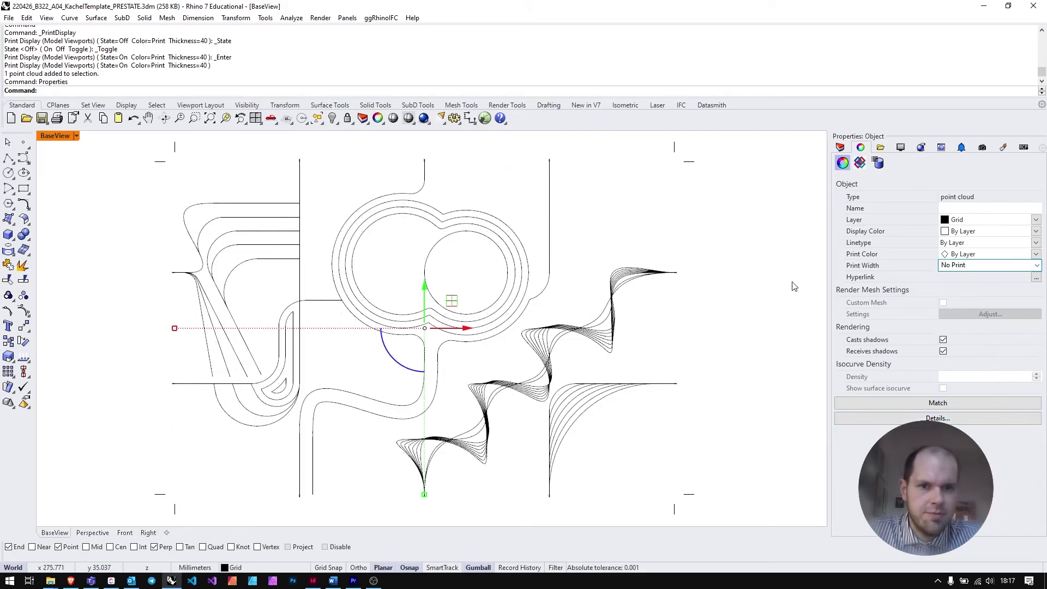
pyautogui.click(752, 280)
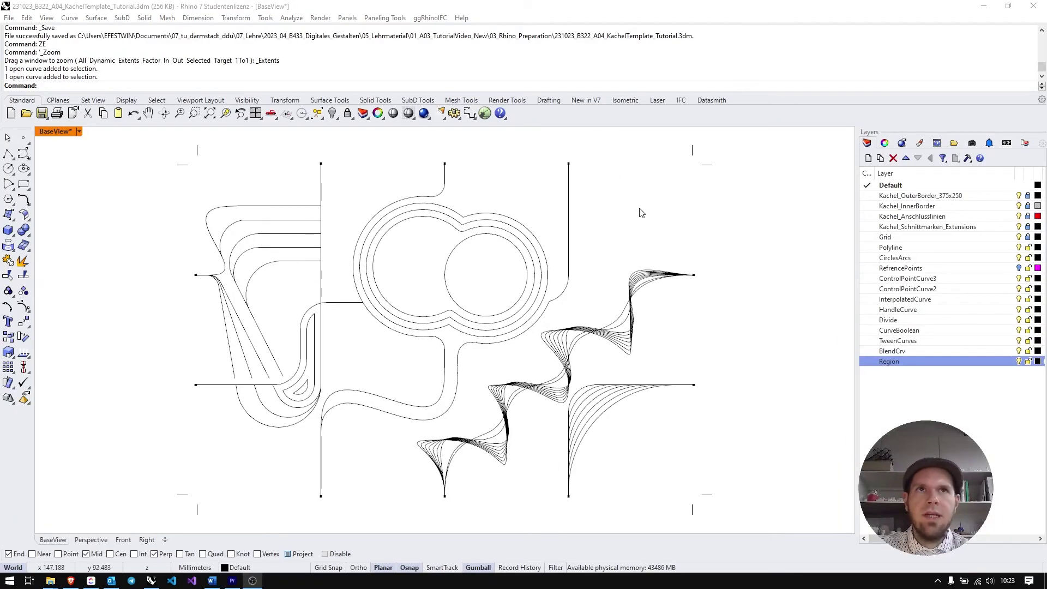
# Set the print width of the outline curve running along the double circle's lower right side to 1
pyautogui.click(569, 211)
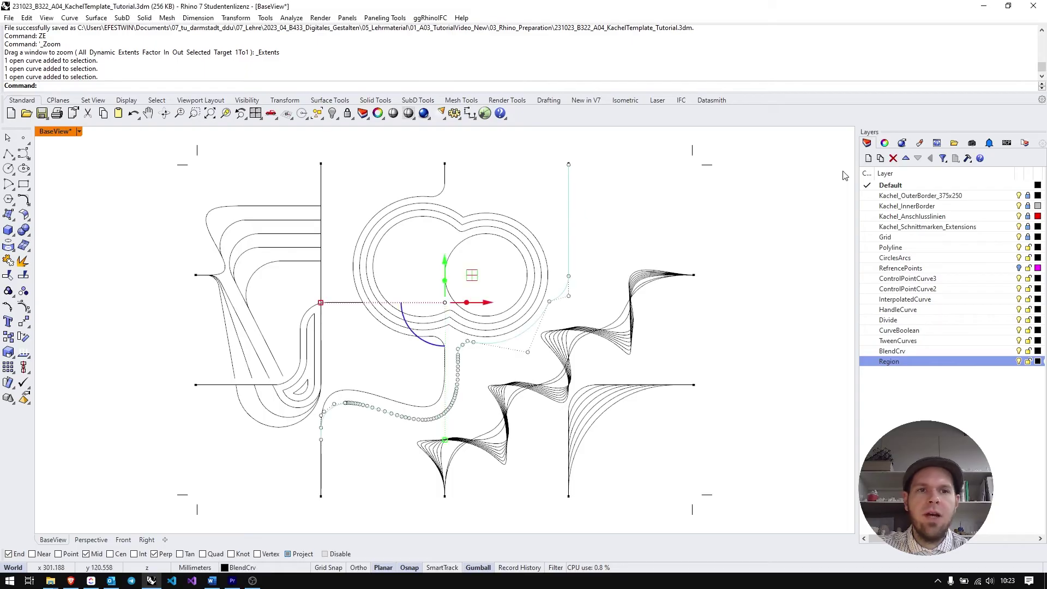
pyautogui.click(885, 142)
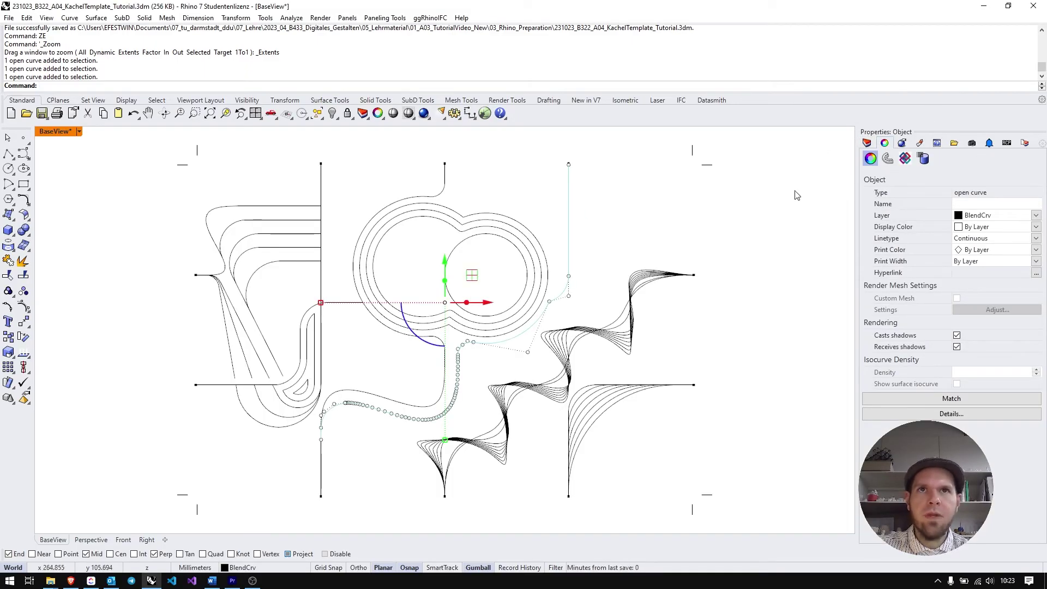
pyautogui.click(1037, 263)
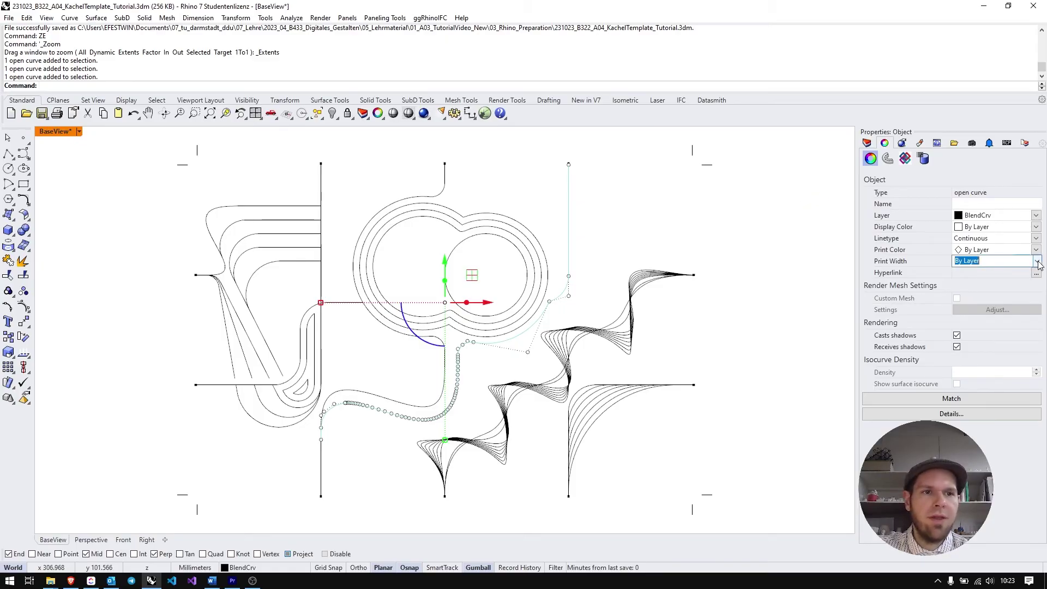
pyautogui.click(1038, 263)
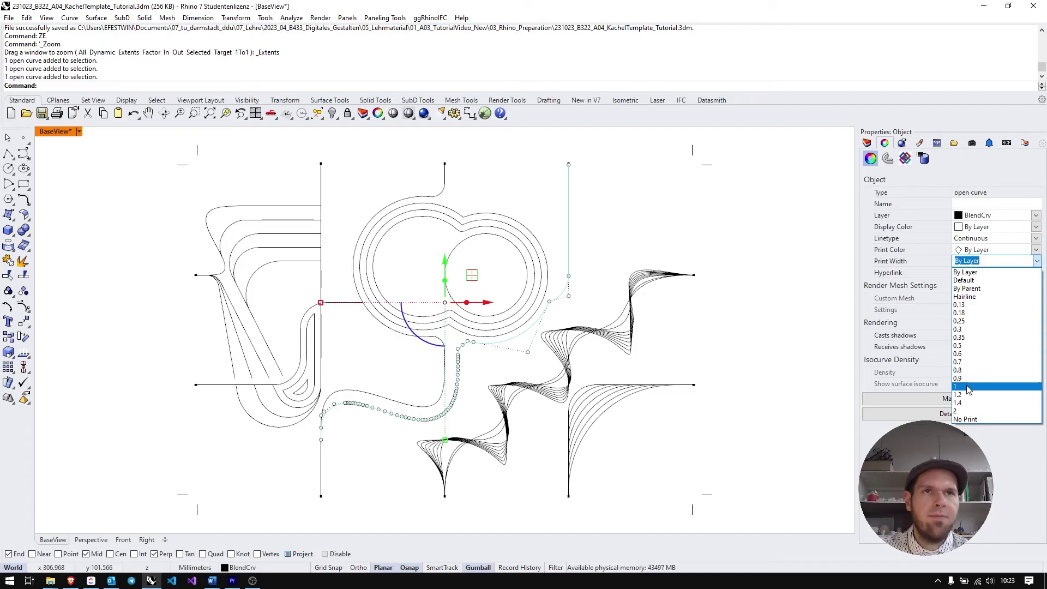
pyautogui.click(968, 388)
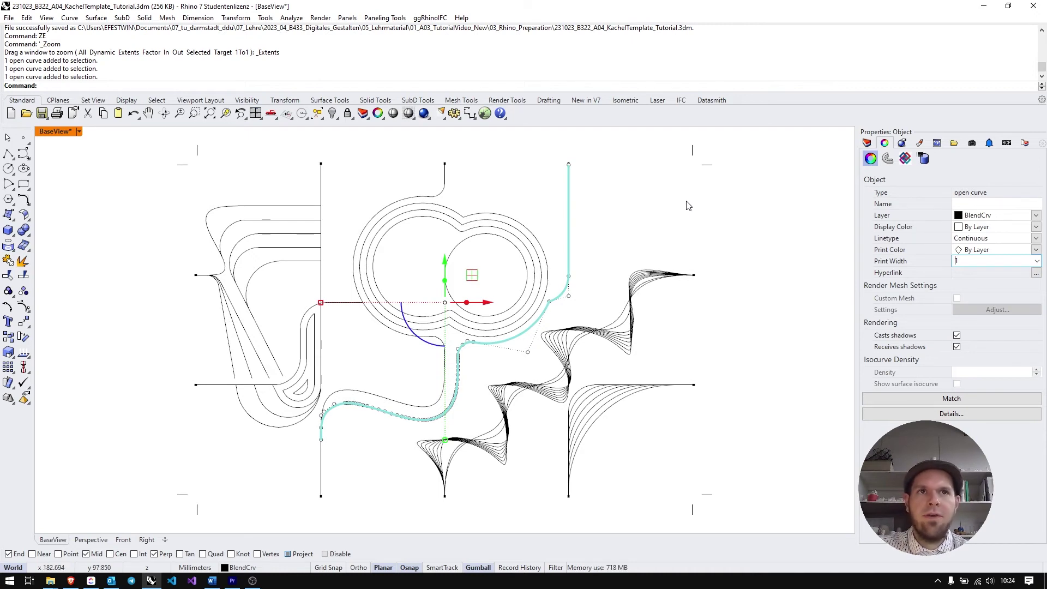
pyautogui.click(627, 218)
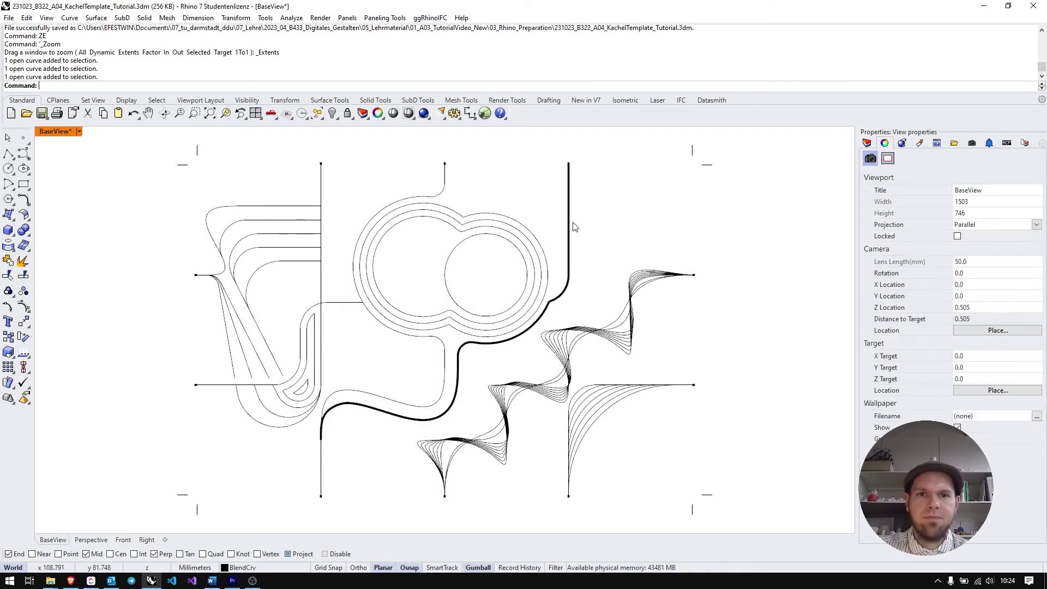
# Set the print width of the innermost double-circle outline curve to 1.2
pyautogui.click(497, 231)
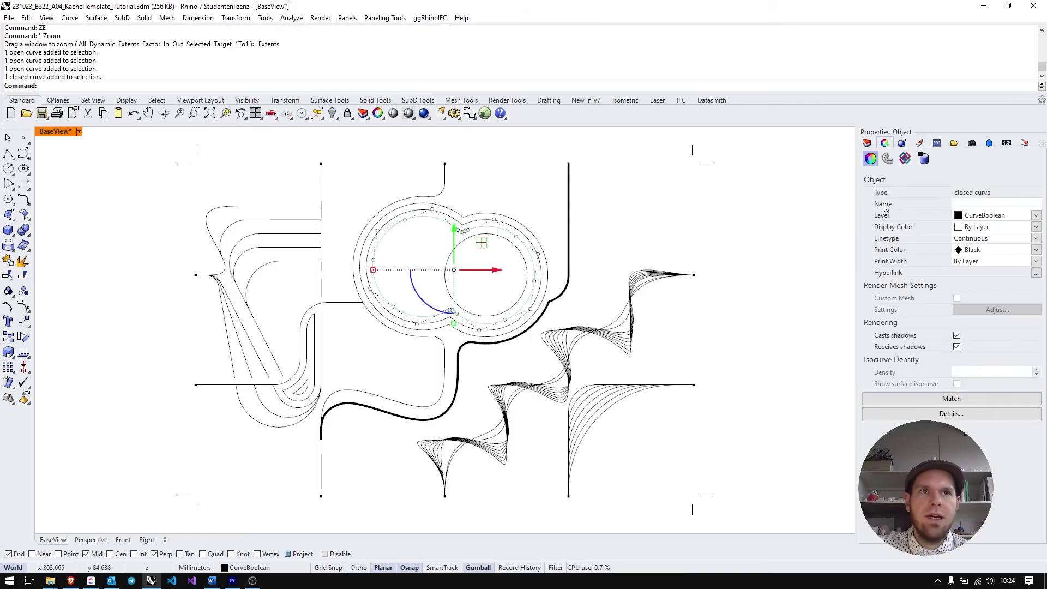
pyautogui.click(989, 263)
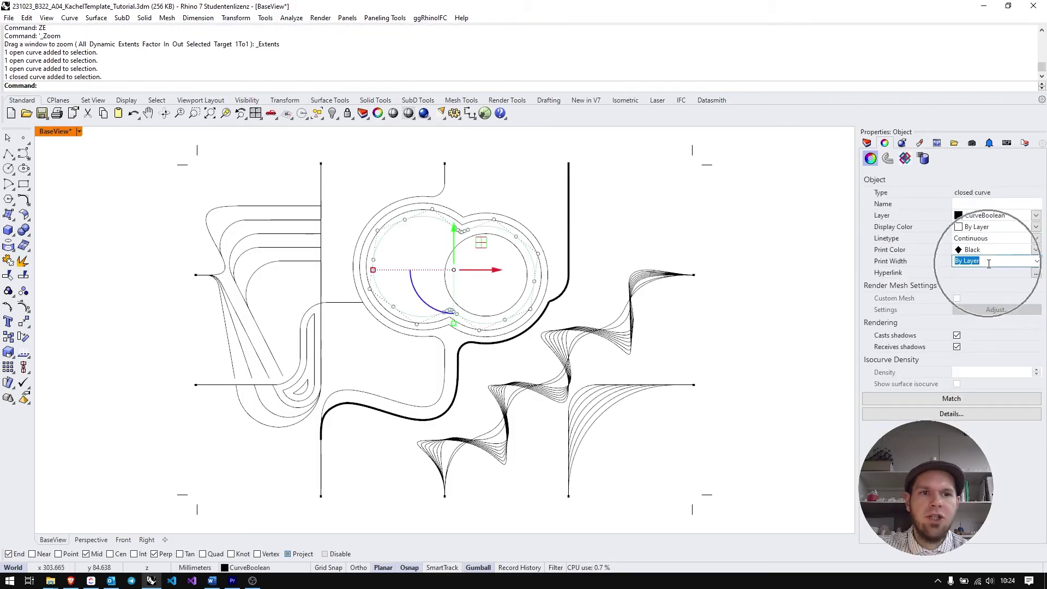
pyautogui.write('1.2')
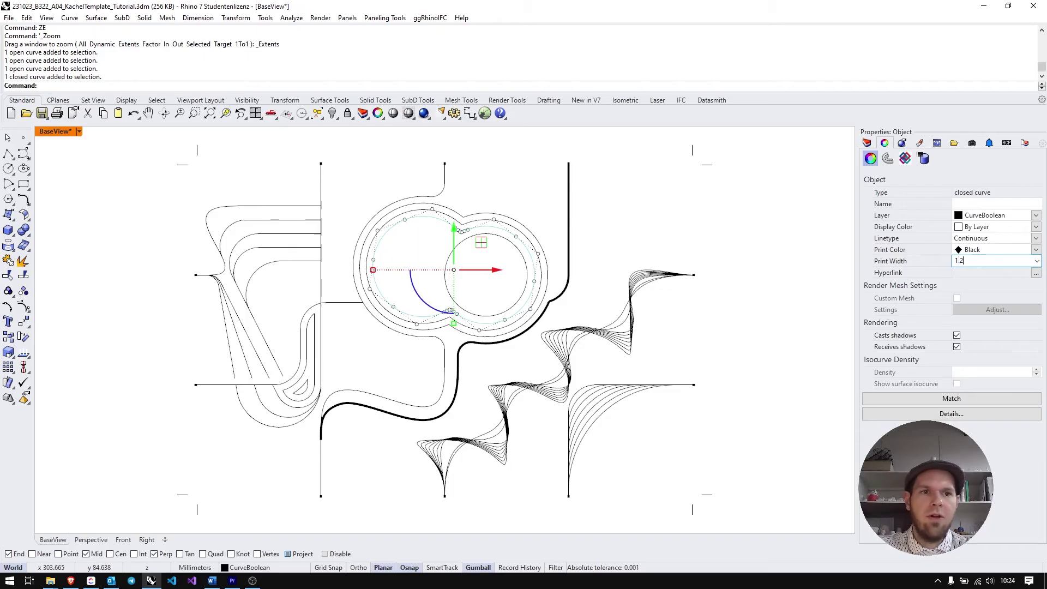
pyautogui.press('Return')
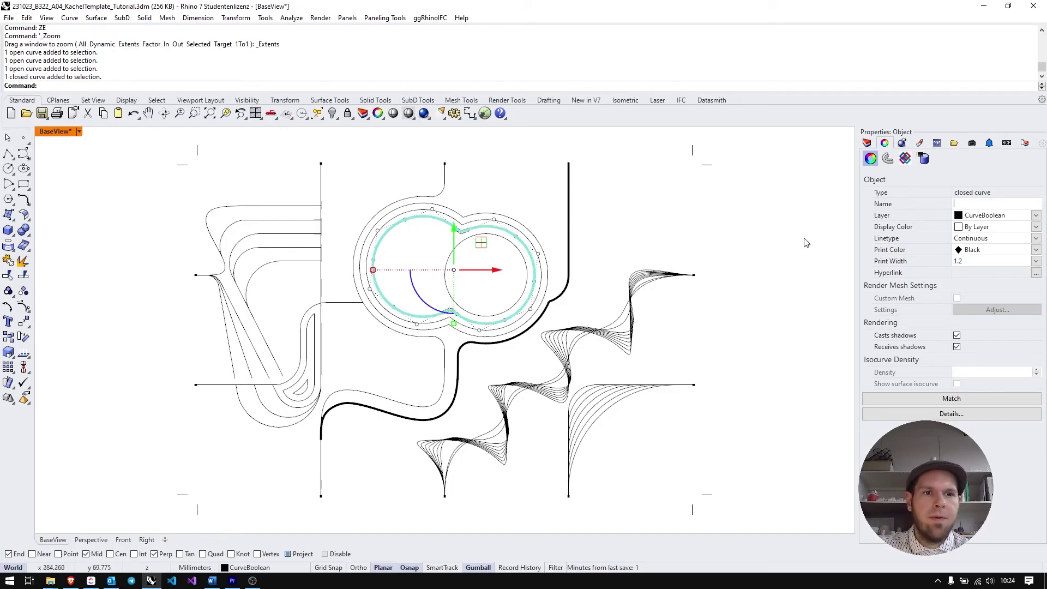
pyautogui.click(756, 250)
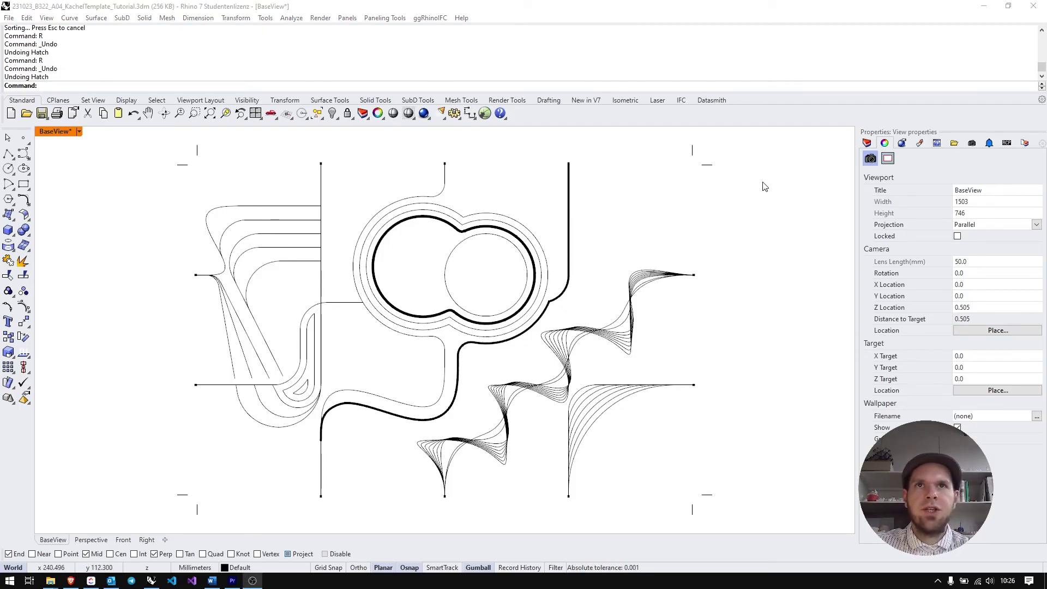
# Create a new layer named Hatches and make it the current layer
pyautogui.click(867, 143)
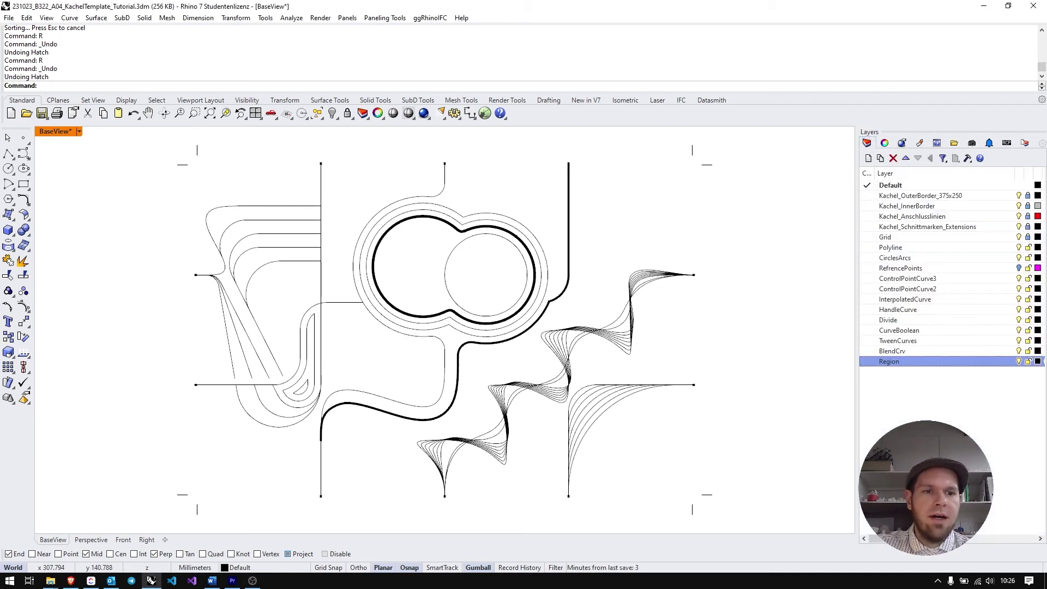
pyautogui.click(869, 159)
pyautogui.write('Hatches')
pyautogui.press('Return')
pyautogui.click(867, 372)
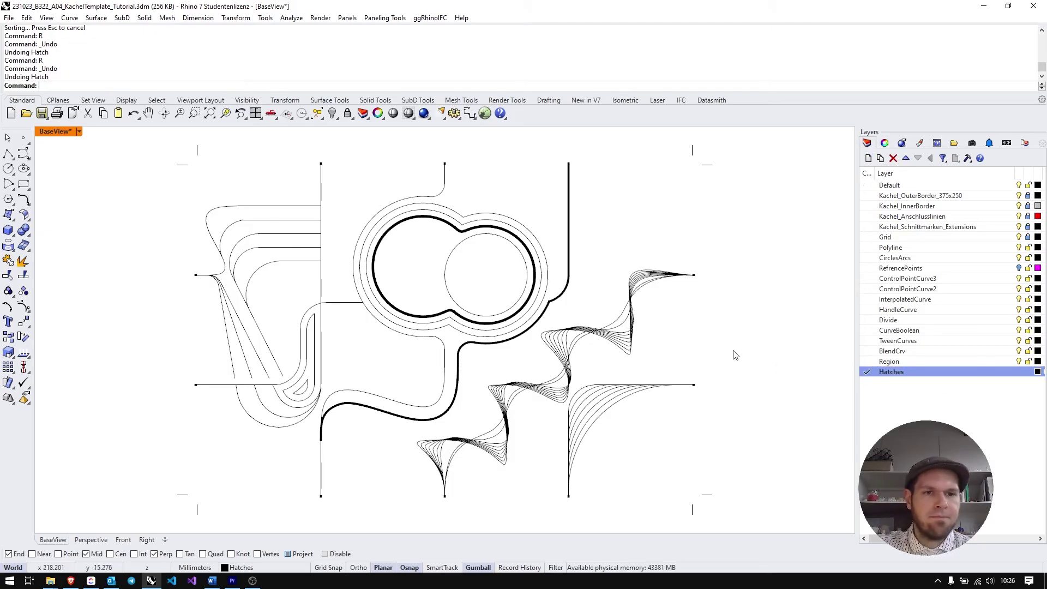
# Start a hatch inside the small circle within the double-circle outline, using the Hatch1 pattern
pyautogui.click(507, 242)
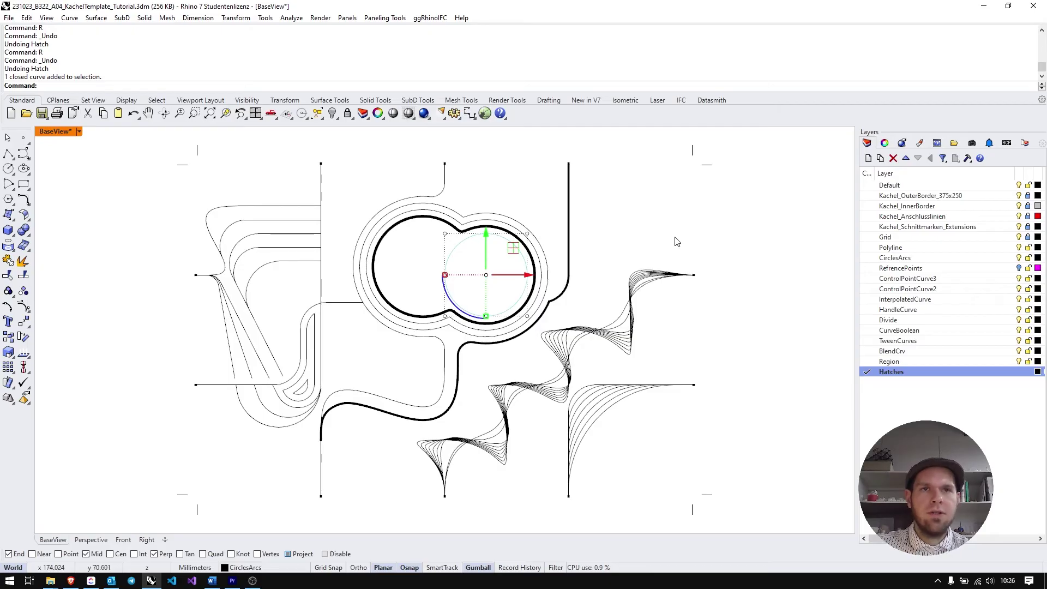
pyautogui.write('Hatch')
pyautogui.press('Return')
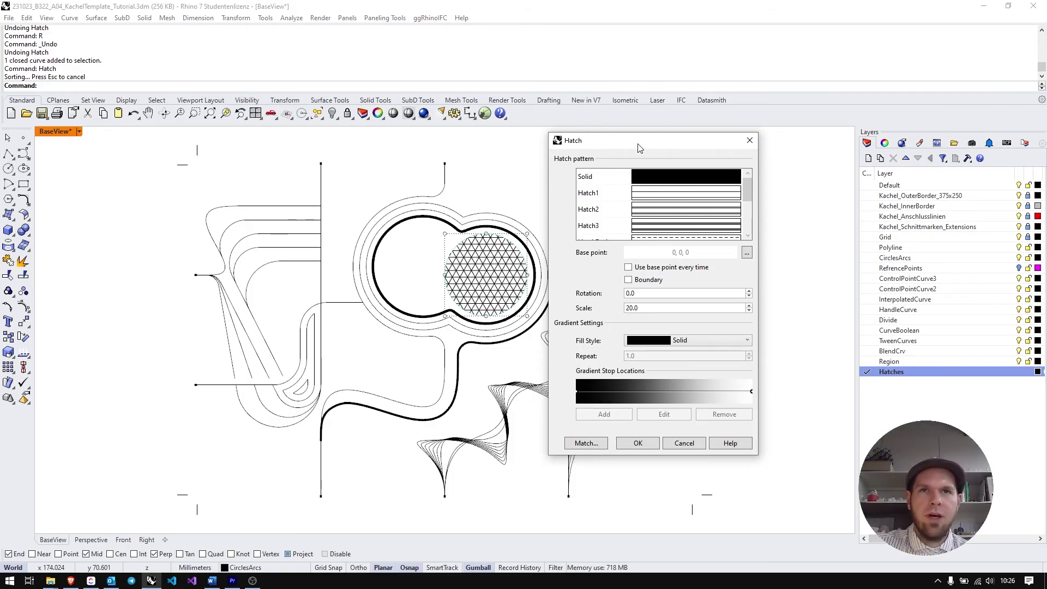
pyautogui.click(655, 194)
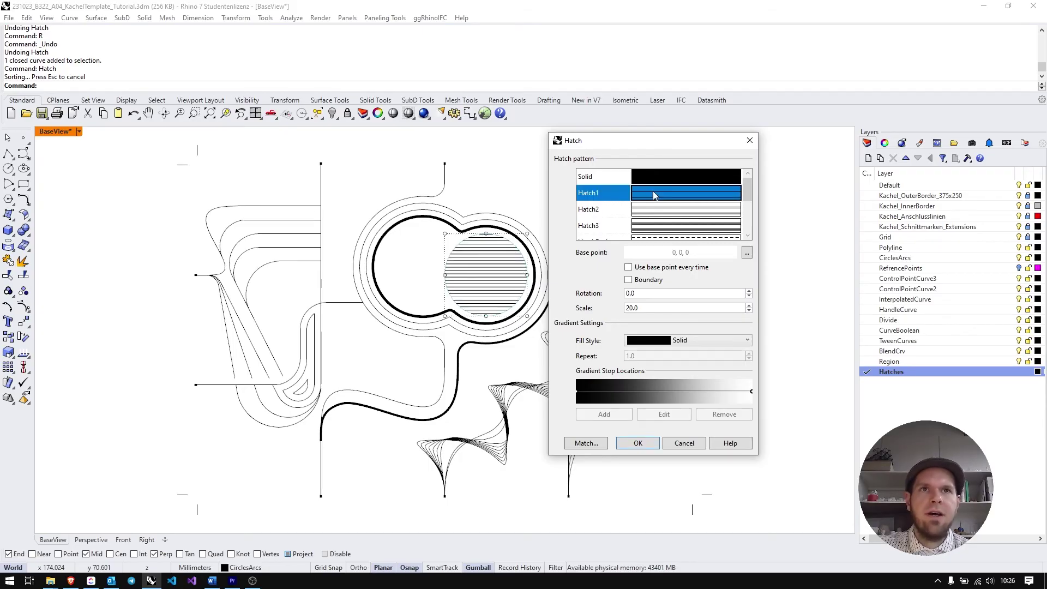
# Set the circle hatch's rotation to 45 and scale to 20, and apply the hatch
pyautogui.click(652, 295)
pyautogui.press('Tab')
pyautogui.write('15')
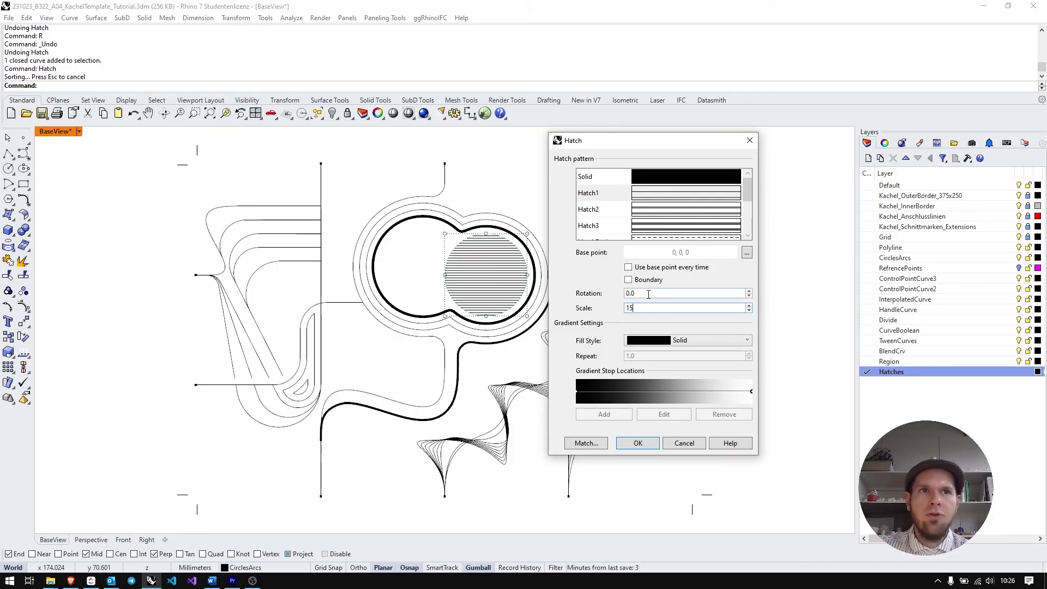
pyautogui.click(648, 294)
pyautogui.write('45')
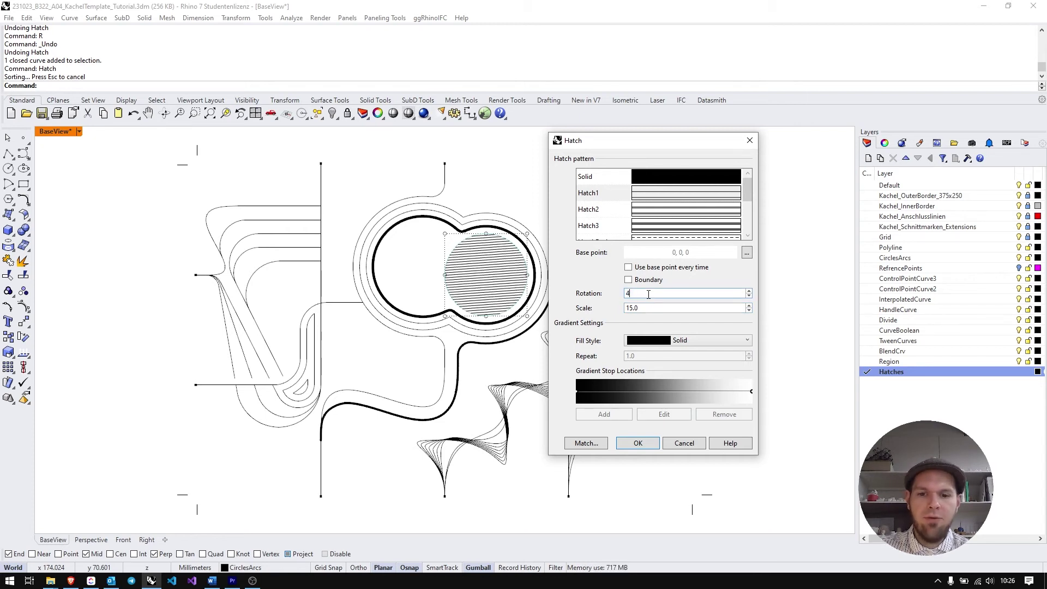
pyautogui.click(652, 308)
pyautogui.write('20')
pyautogui.click(647, 293)
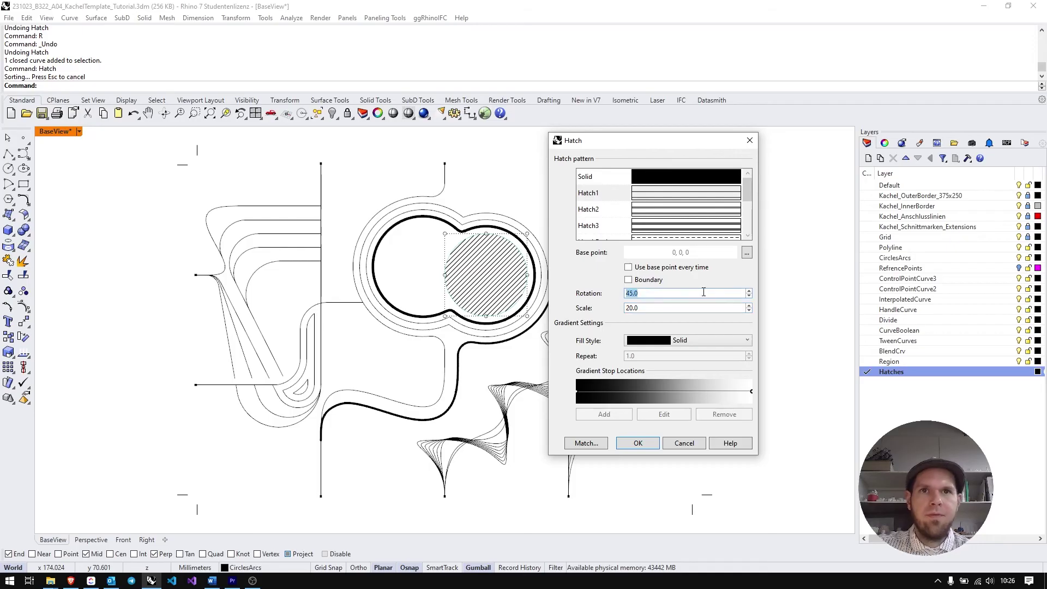
pyautogui.click(637, 443)
pyautogui.press('Escape')
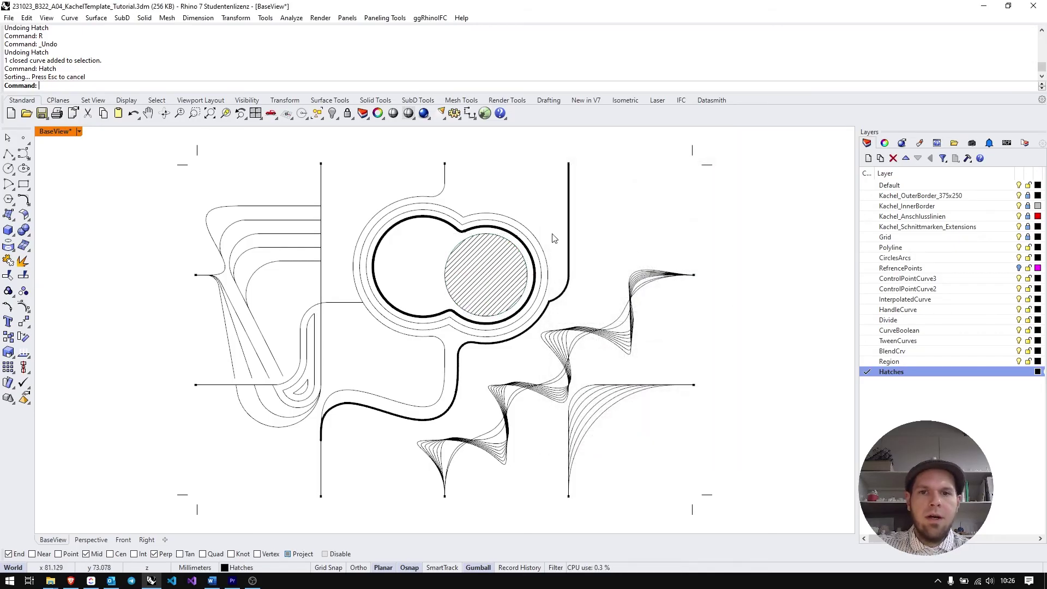
# Hatch the ring between the two closed offset curves around the thick double circle with the Grid60 pattern at rotation 0
pyautogui.click(490, 226)
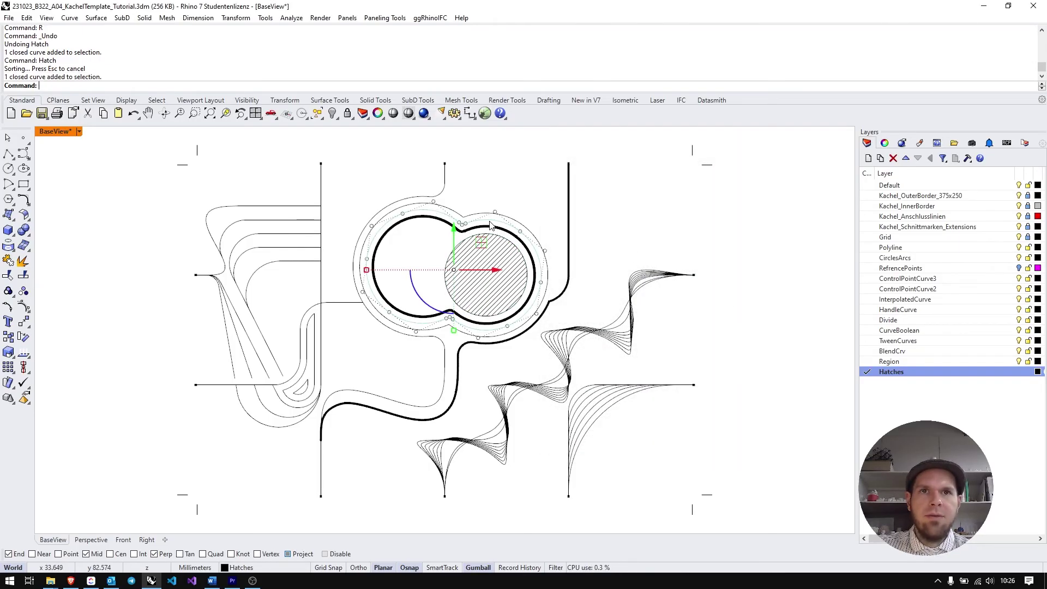
pyautogui.keyDown('shift'); pyautogui.click(485, 217); pyautogui.keyUp('shift')
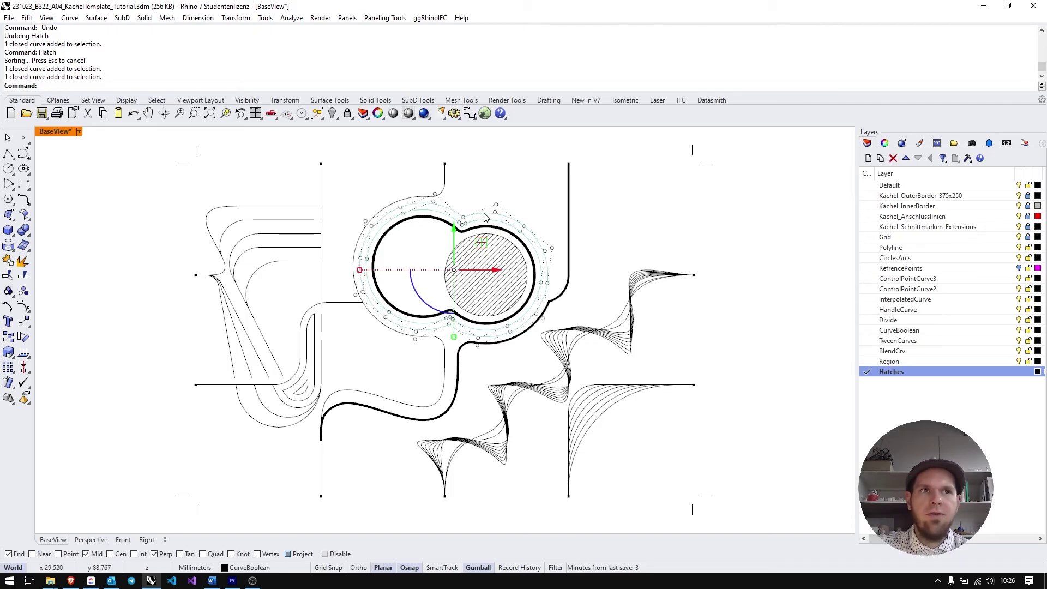
pyautogui.write('Hatch')
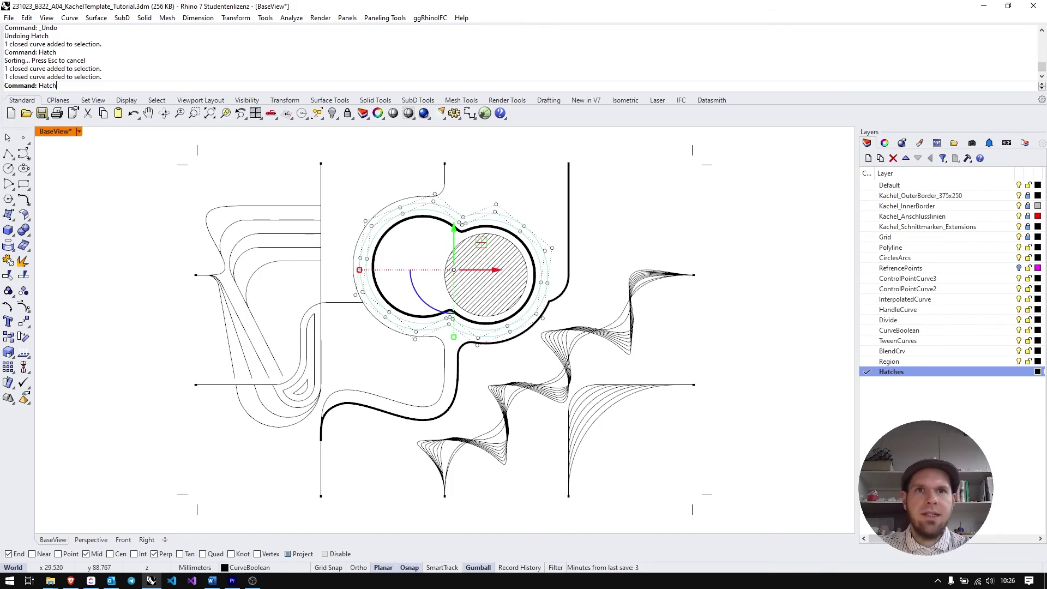
pyautogui.press('Return')
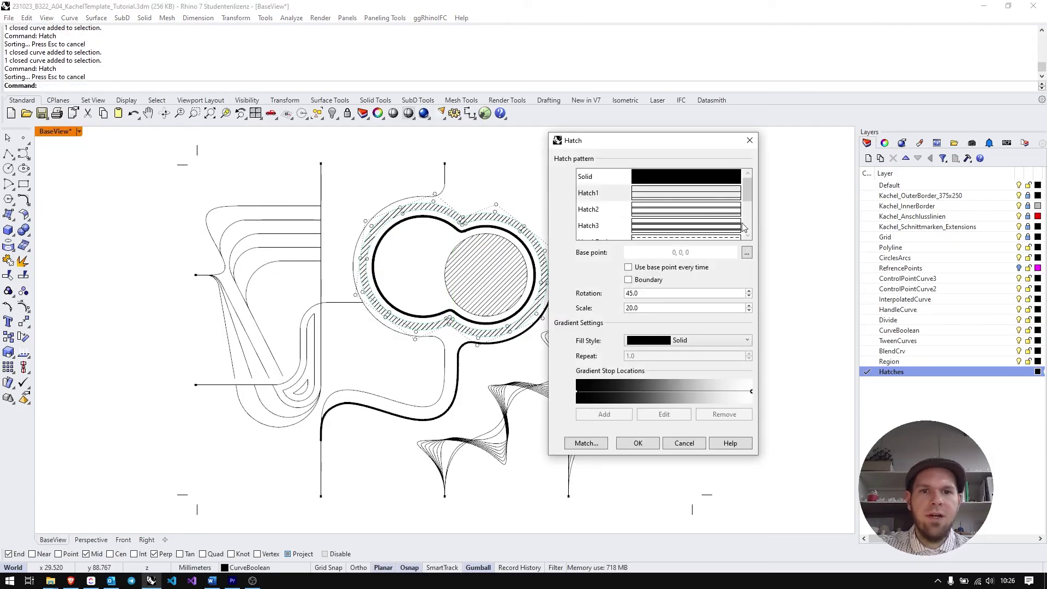
pyautogui.scroll(-3, 732, 207)
pyautogui.click(664, 196)
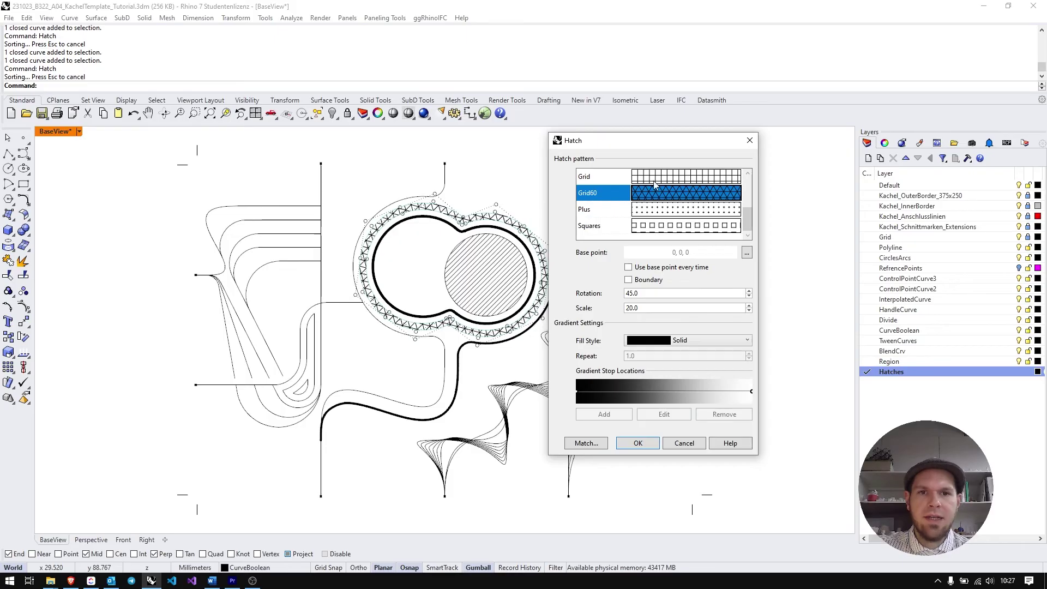
pyautogui.click(655, 295)
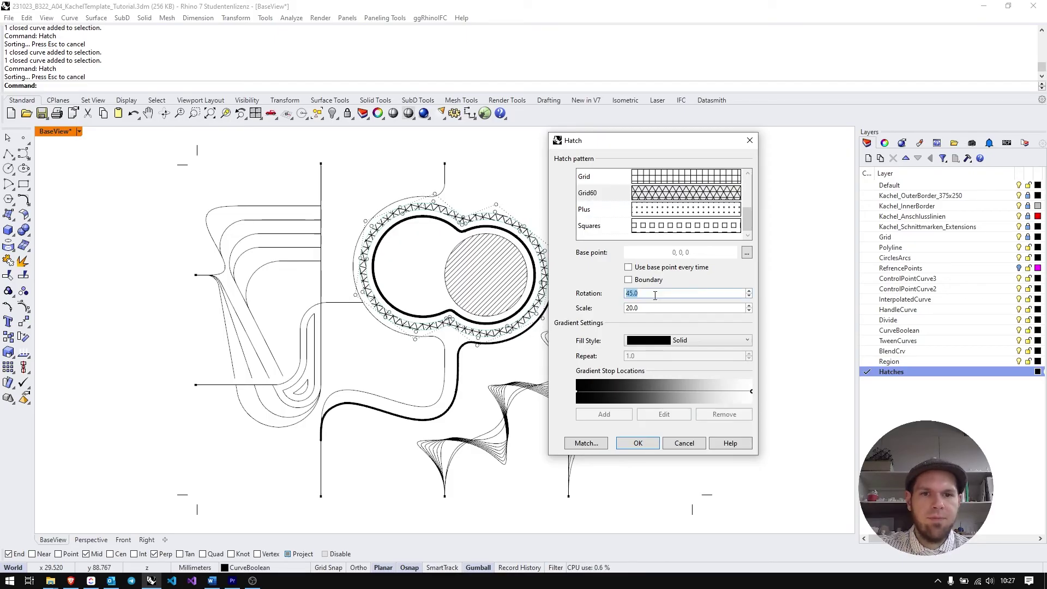
pyautogui.write('0')
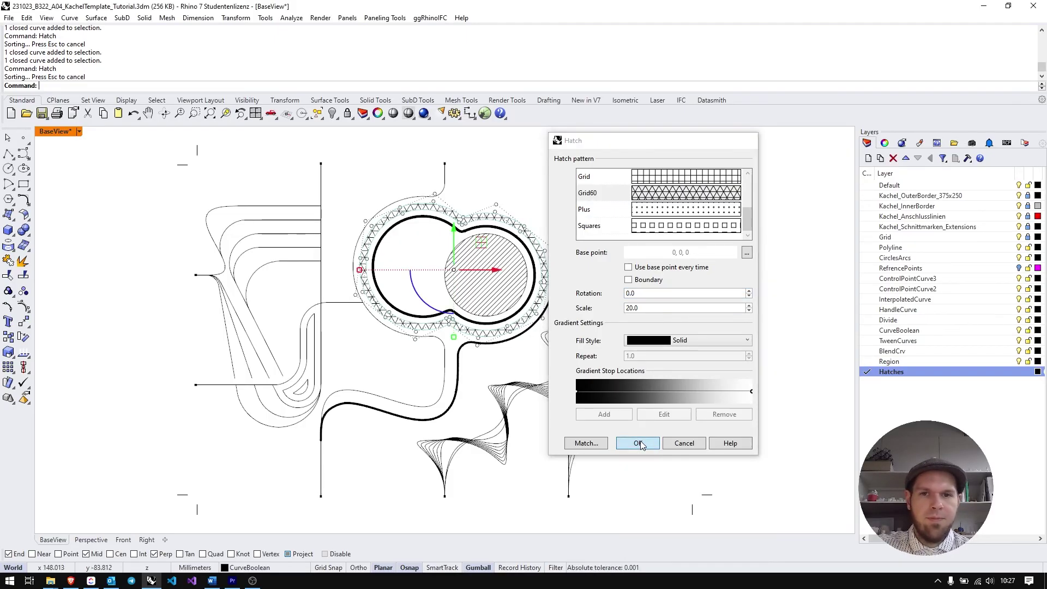
pyautogui.click(638, 443)
pyautogui.click(750, 267)
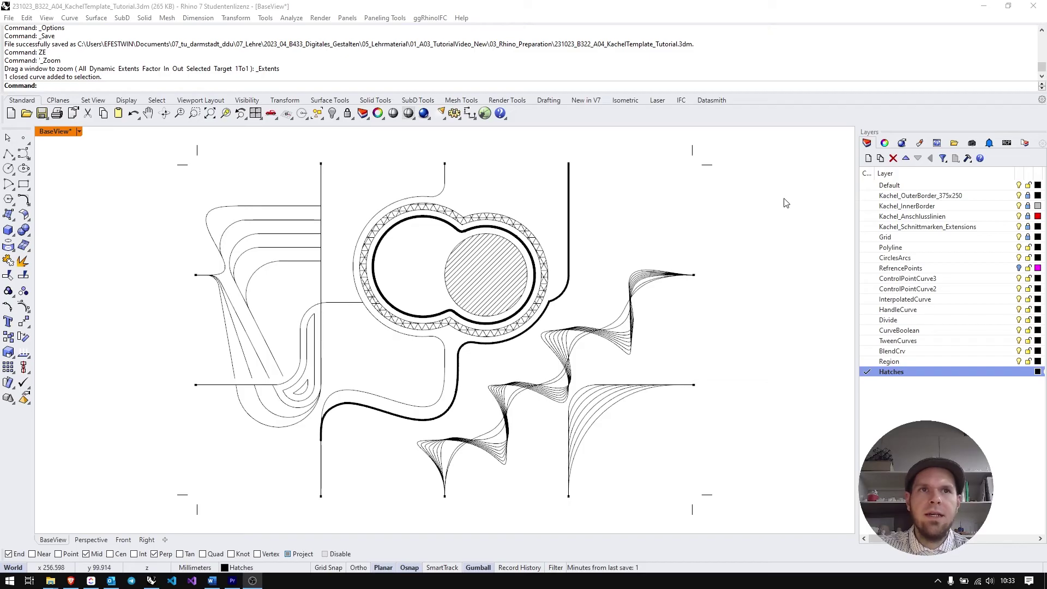
# Change the linetype of the thick double-circle curve to Dashed
pyautogui.click(886, 144)
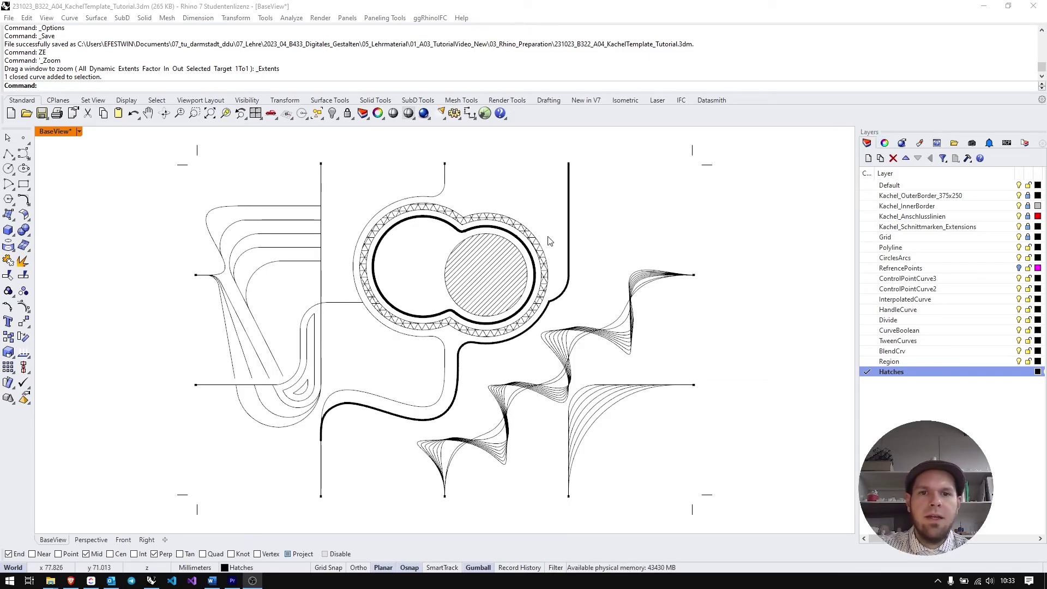
pyautogui.click(501, 231)
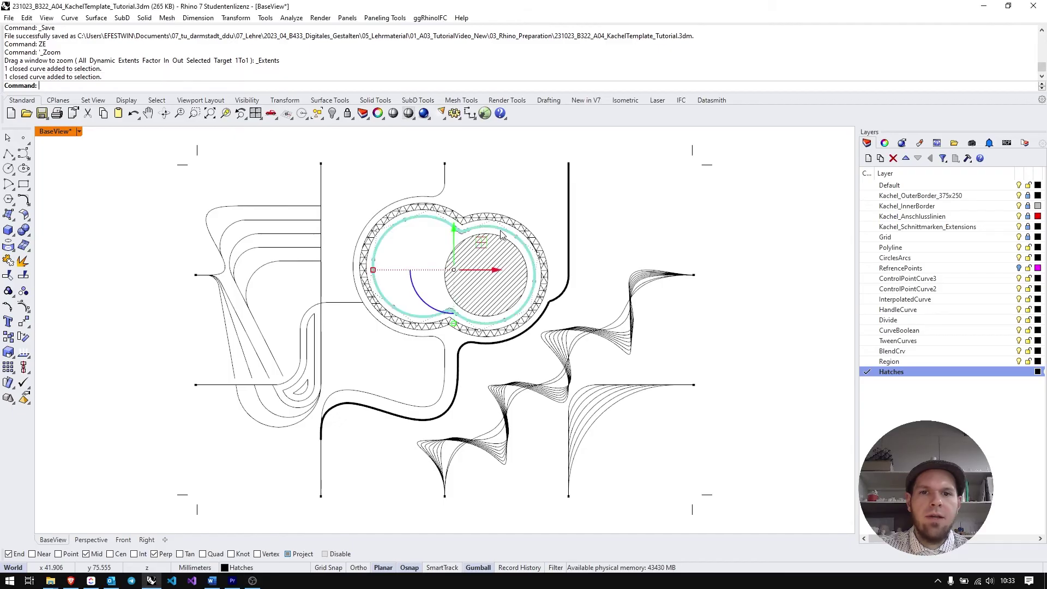
pyautogui.click(886, 144)
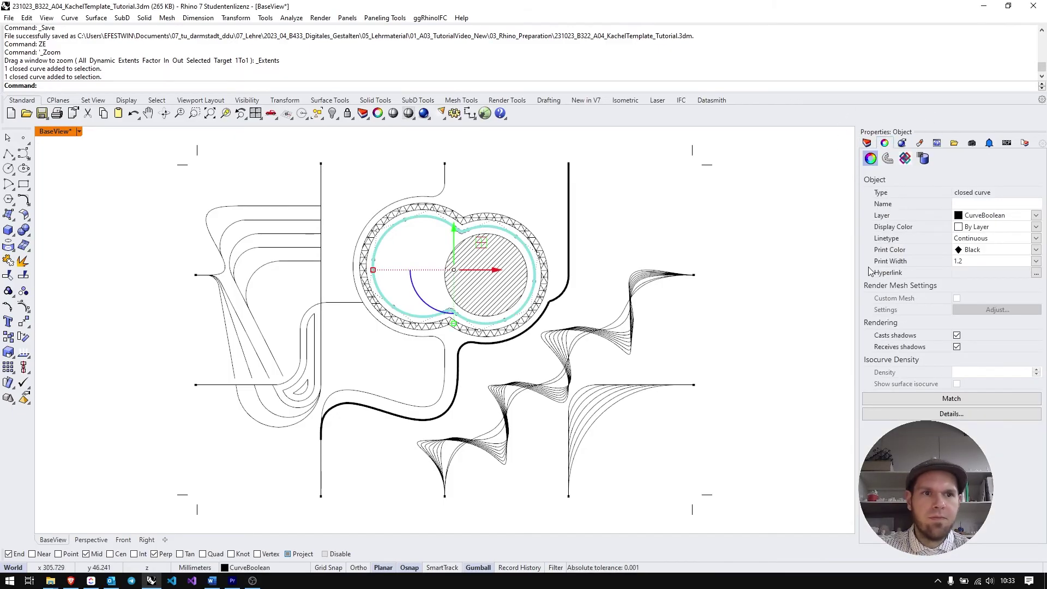
pyautogui.click(1038, 241)
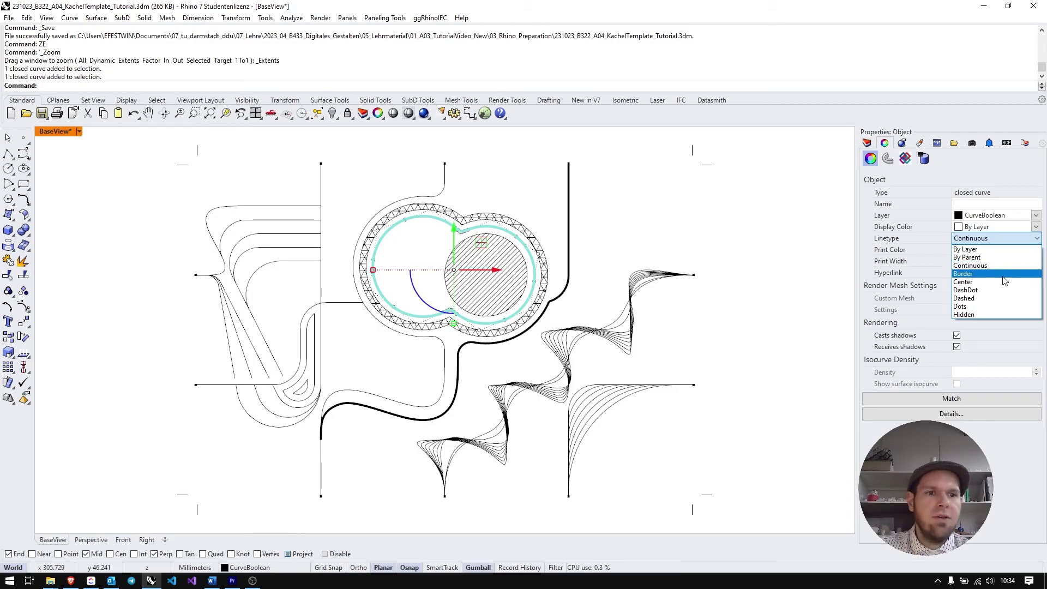
pyautogui.click(996, 299)
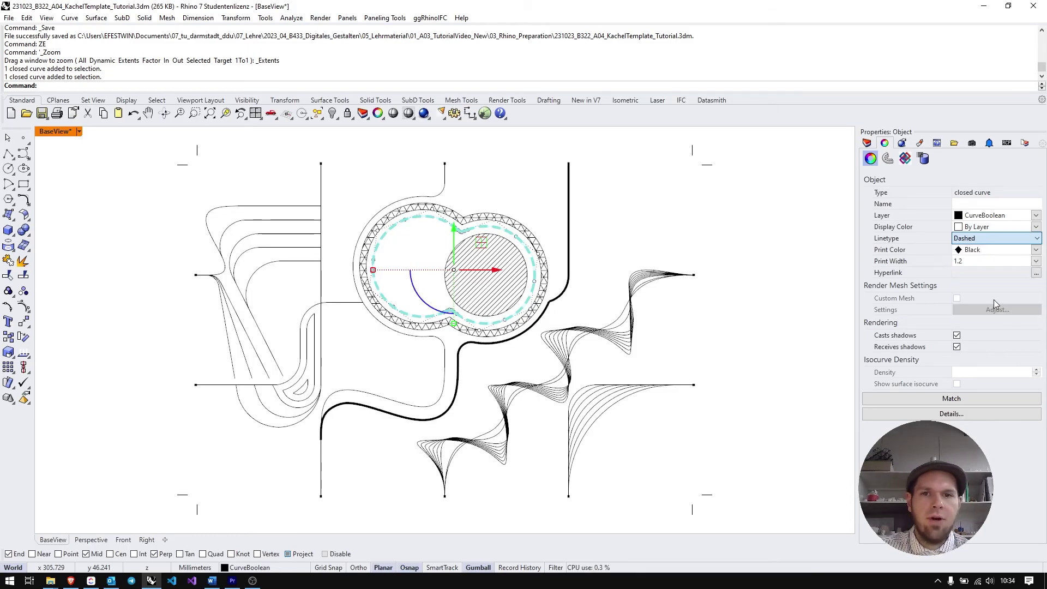
pyautogui.click(726, 197)
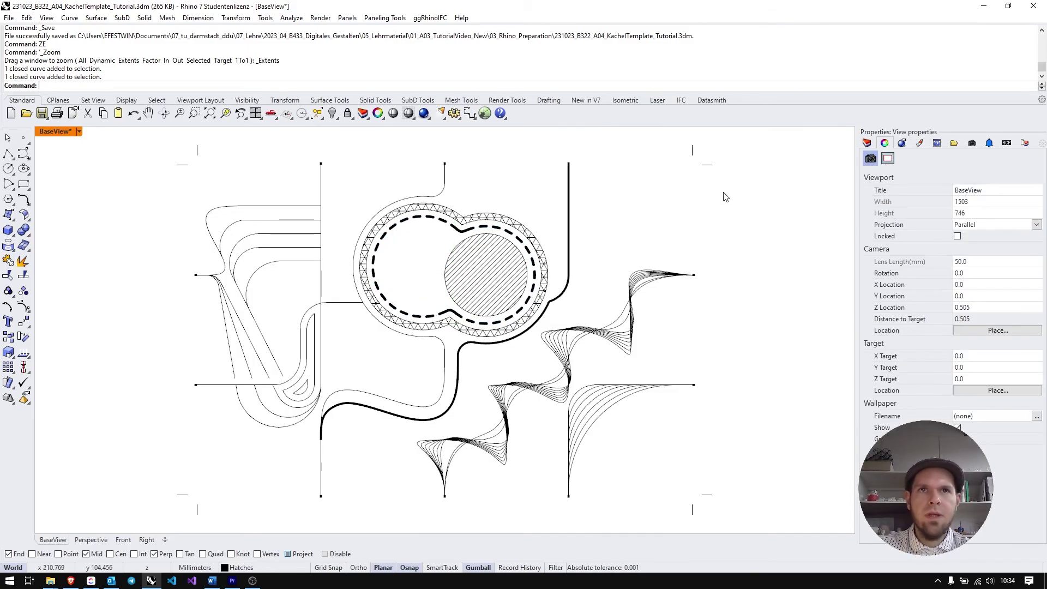
# Change the linetype of the innermost curve of the nested set beside the vertical line, both its straight and curved segments, to Dots
pyautogui.click(295, 265)
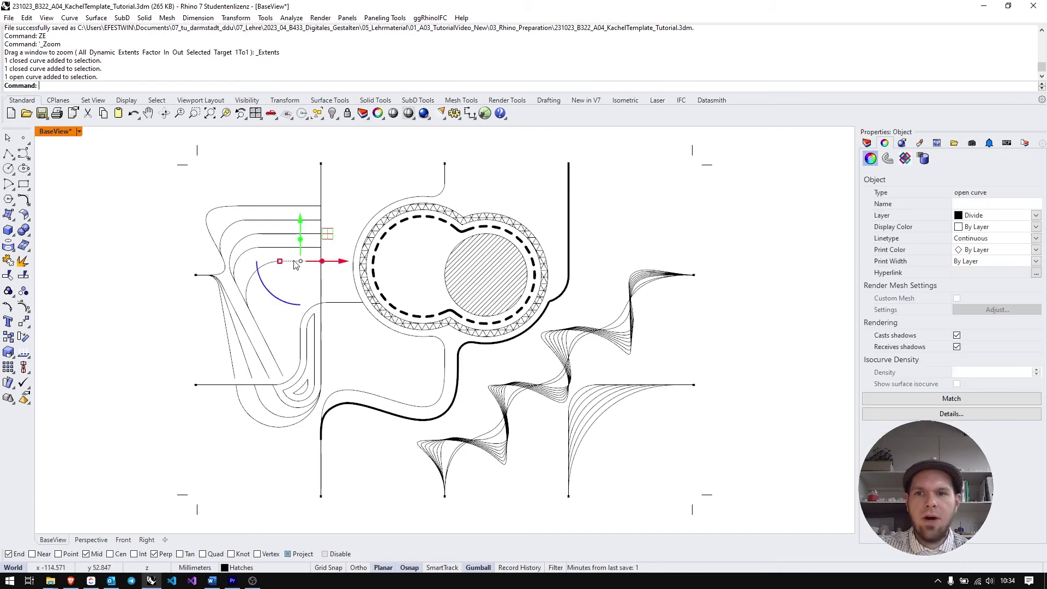
pyautogui.keyDown('shift'); pyautogui.click(254, 279); pyautogui.keyUp('shift')
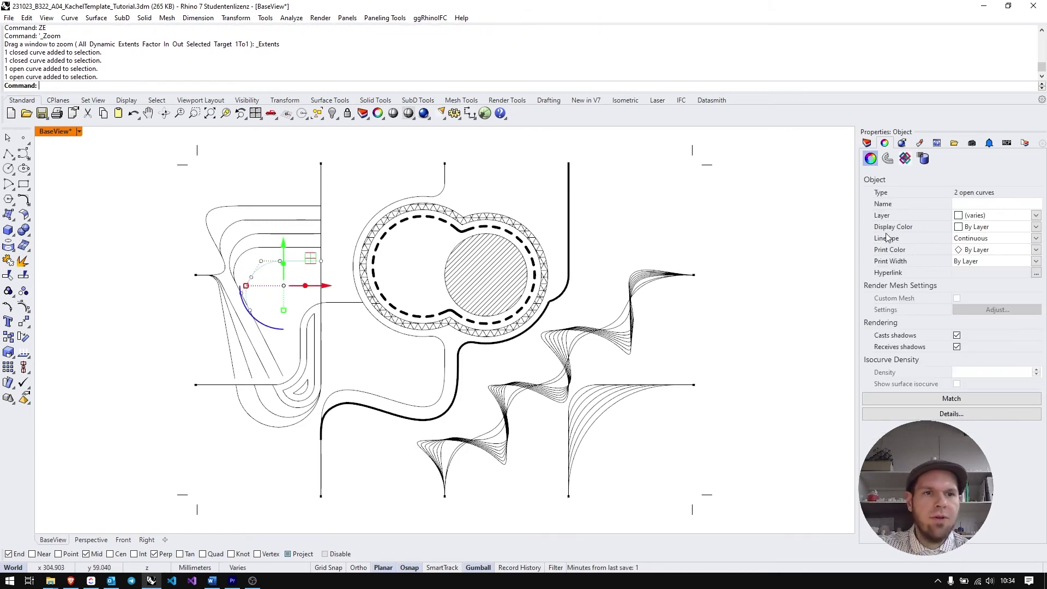
pyautogui.click(1037, 239)
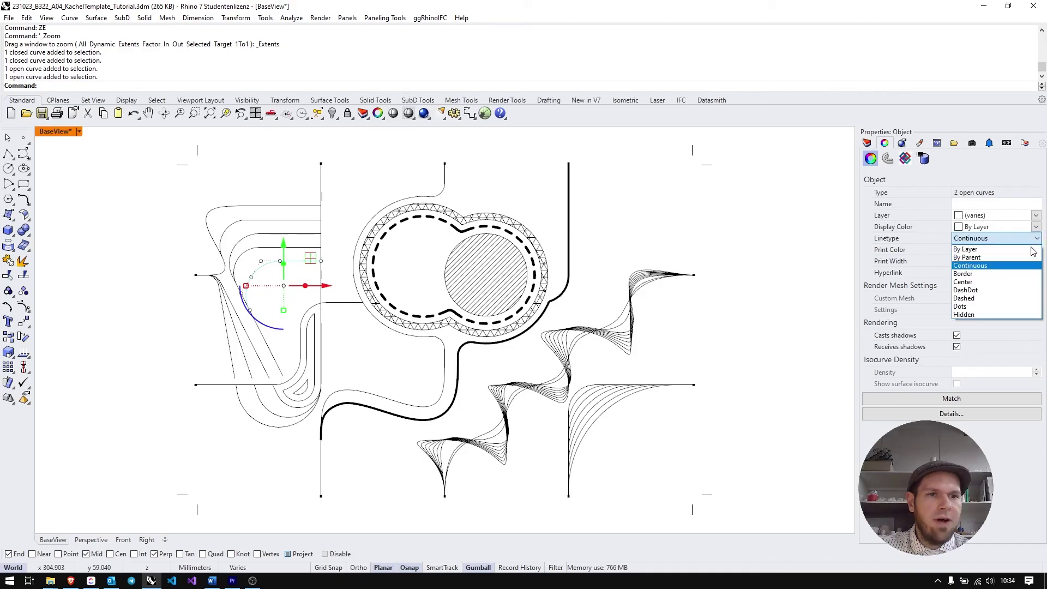
pyautogui.click(980, 309)
pyautogui.click(725, 214)
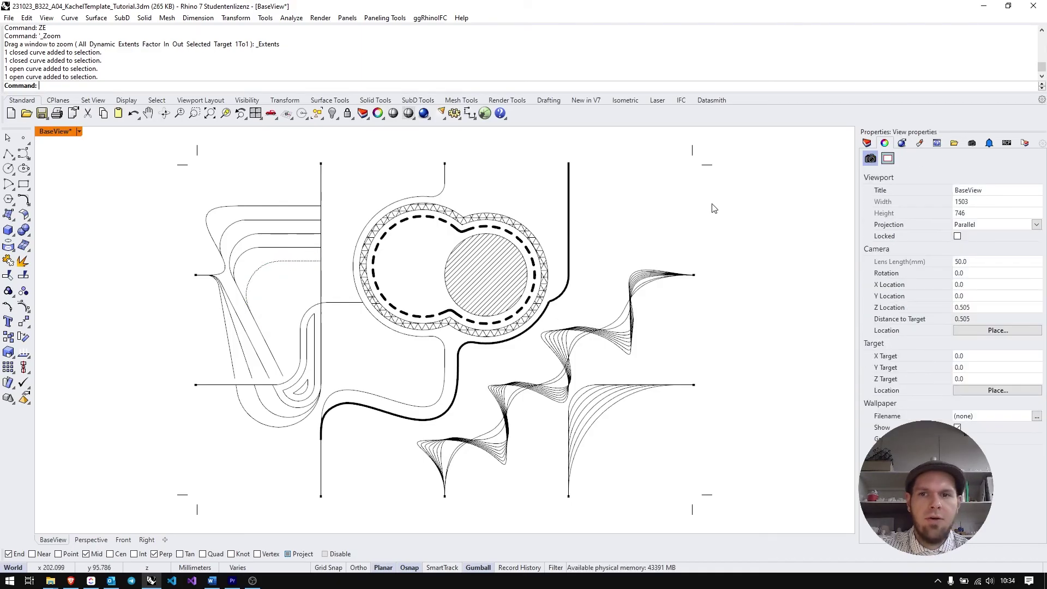
pyautogui.scroll(5, 301, 267)
pyautogui.scroll(3, 316, 260)
pyautogui.scroll(-6, 316, 260)
pyautogui.write('ZE')
pyautogui.press('Return')
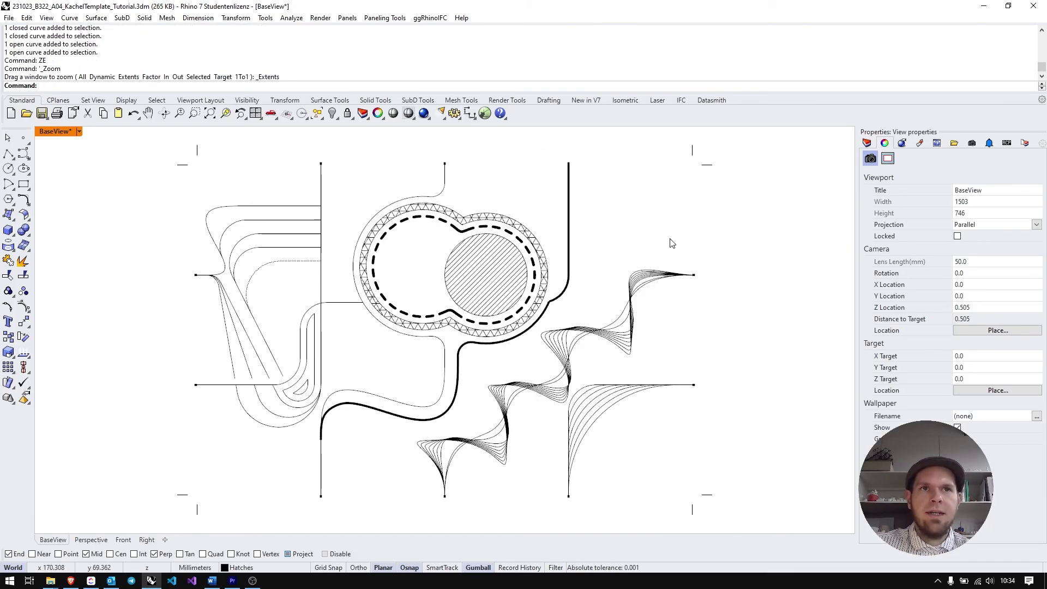
# Examine the document's available linetypes and the linetype scale in the Rhino options
pyautogui.click(454, 114)
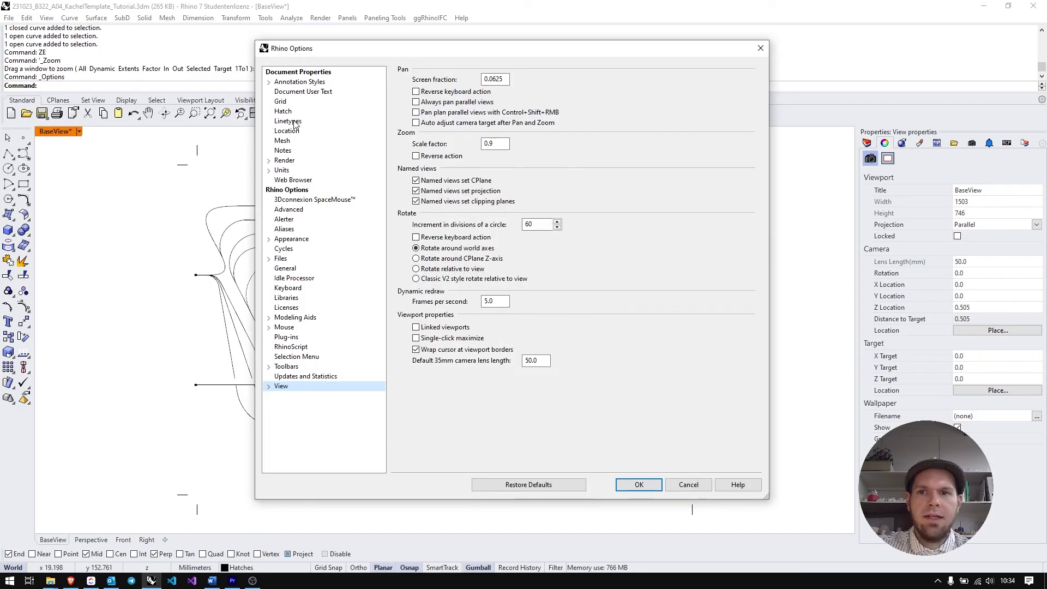
pyautogui.click(296, 122)
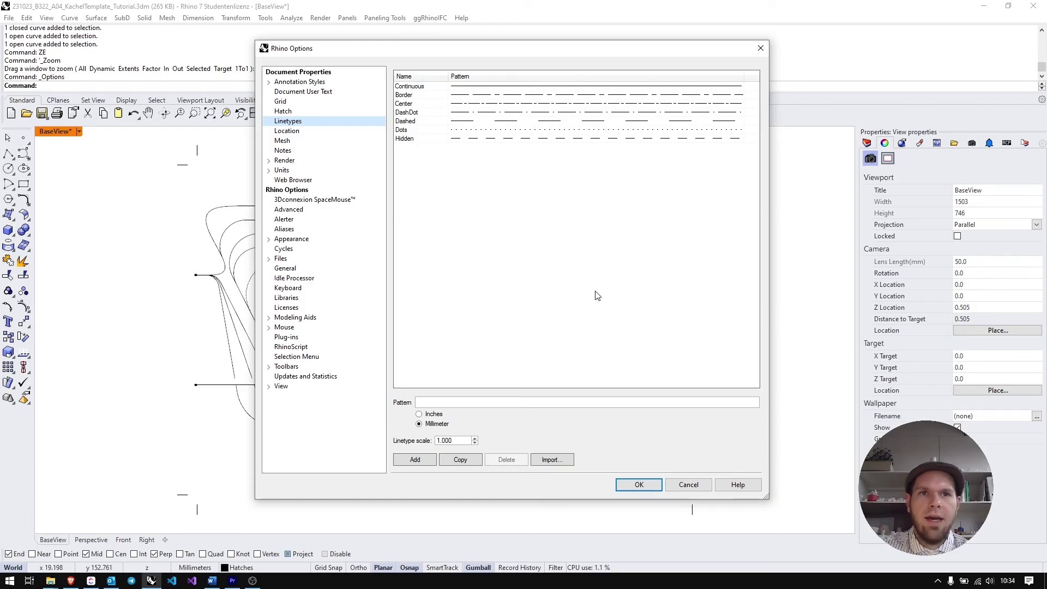
pyautogui.click(638, 484)
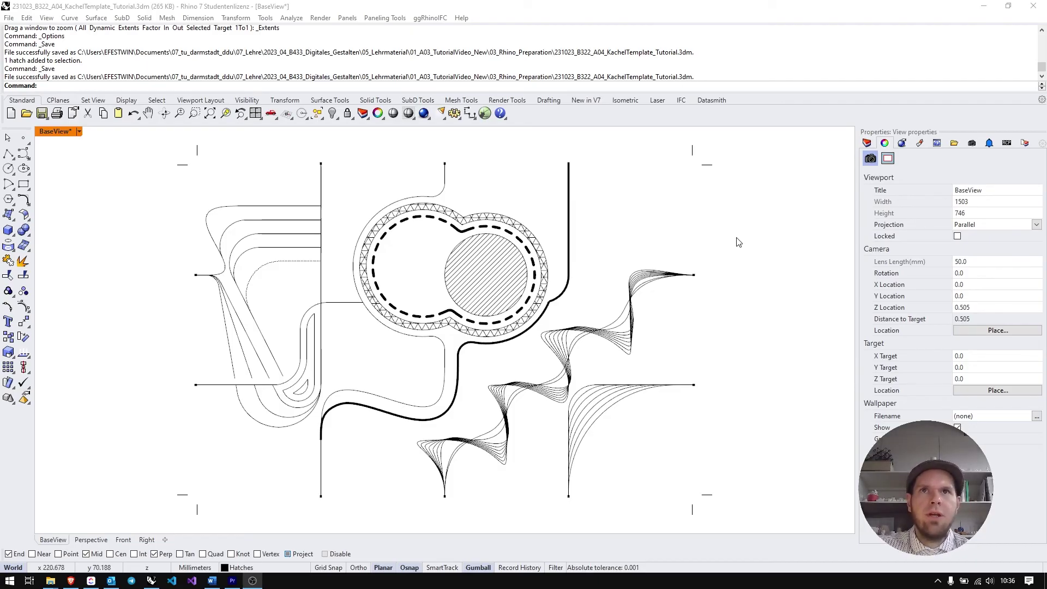
# Change the Hatches layer colour to red
pyautogui.click(868, 143)
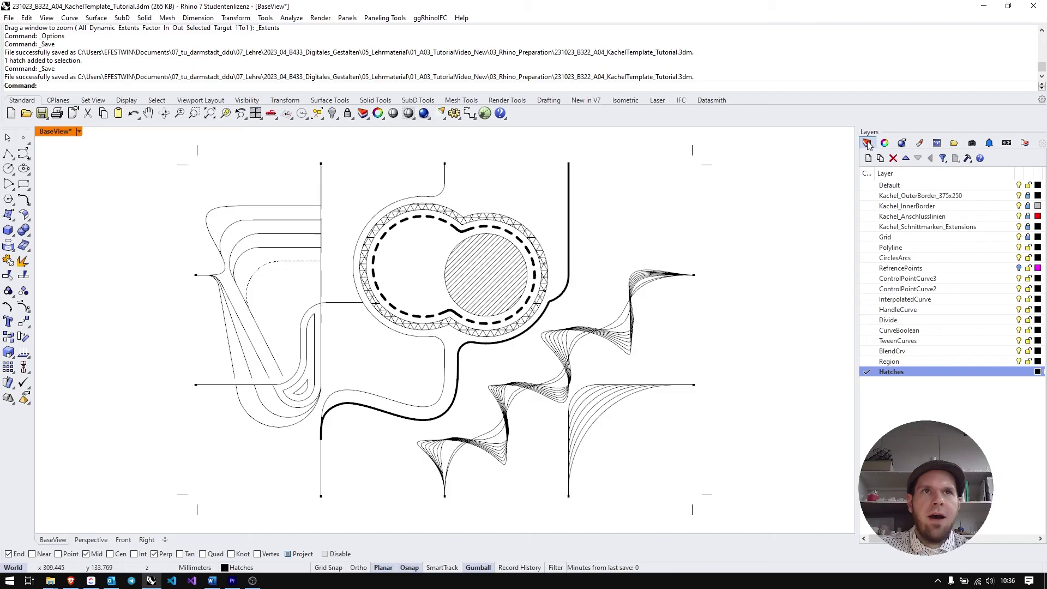
pyautogui.click(1038, 372)
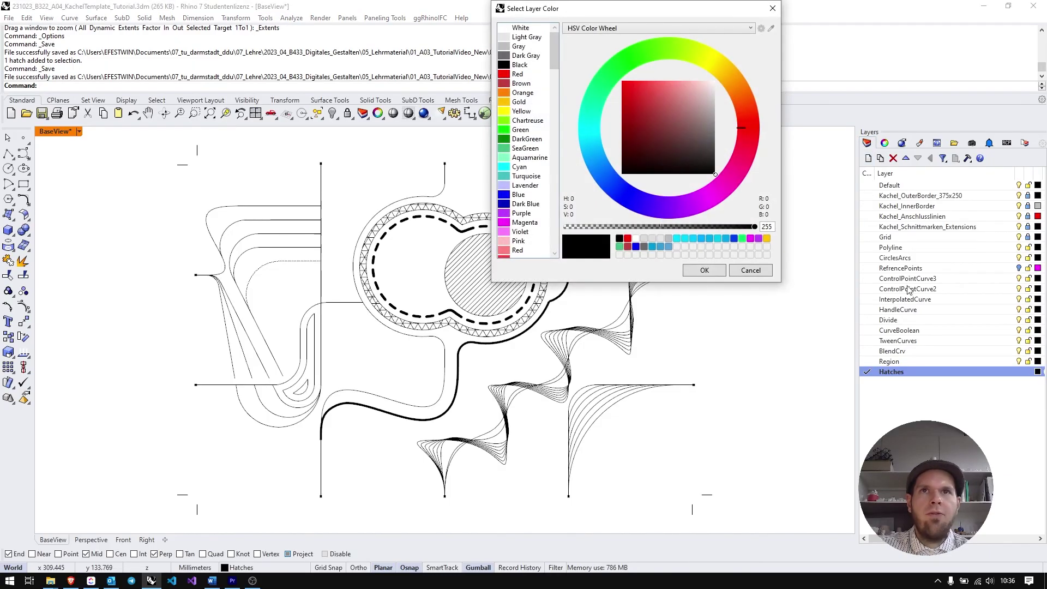
pyautogui.click(623, 83)
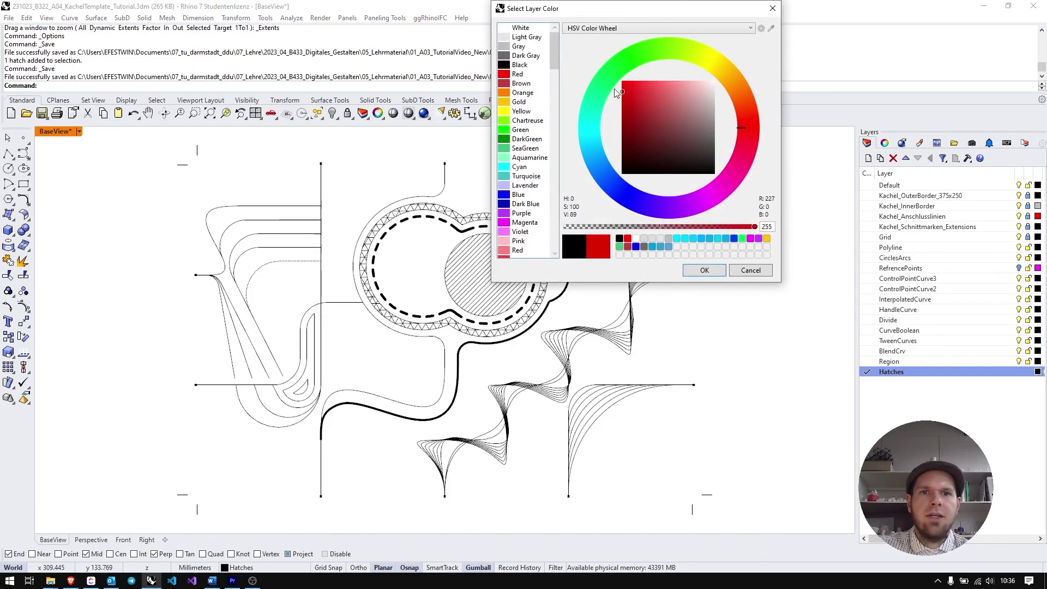
pyautogui.click(705, 271)
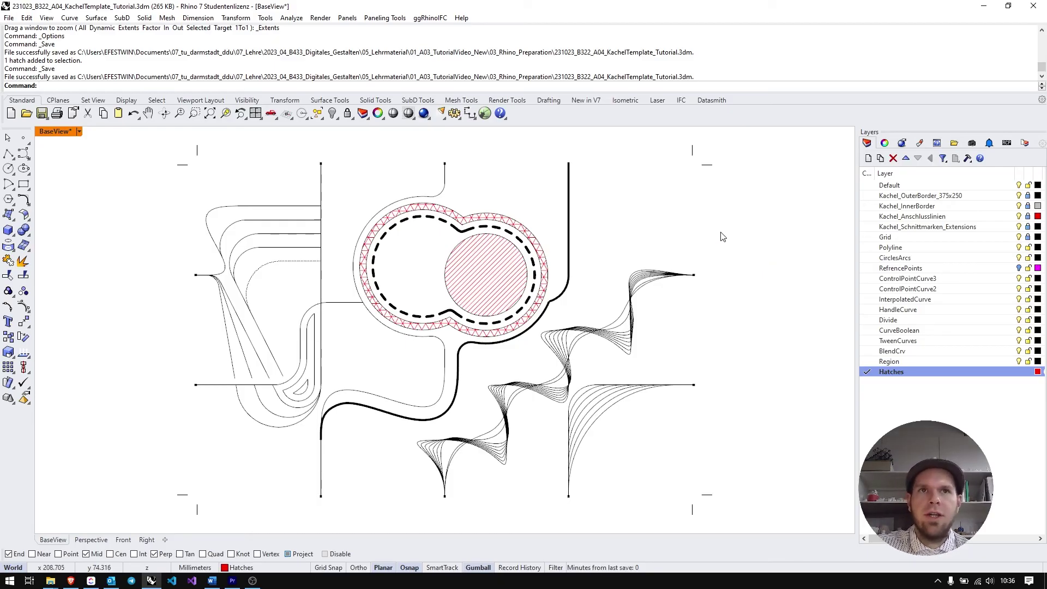
# Set the print colour of the dashed double-circle curve to Blue
pyautogui.click(536, 262)
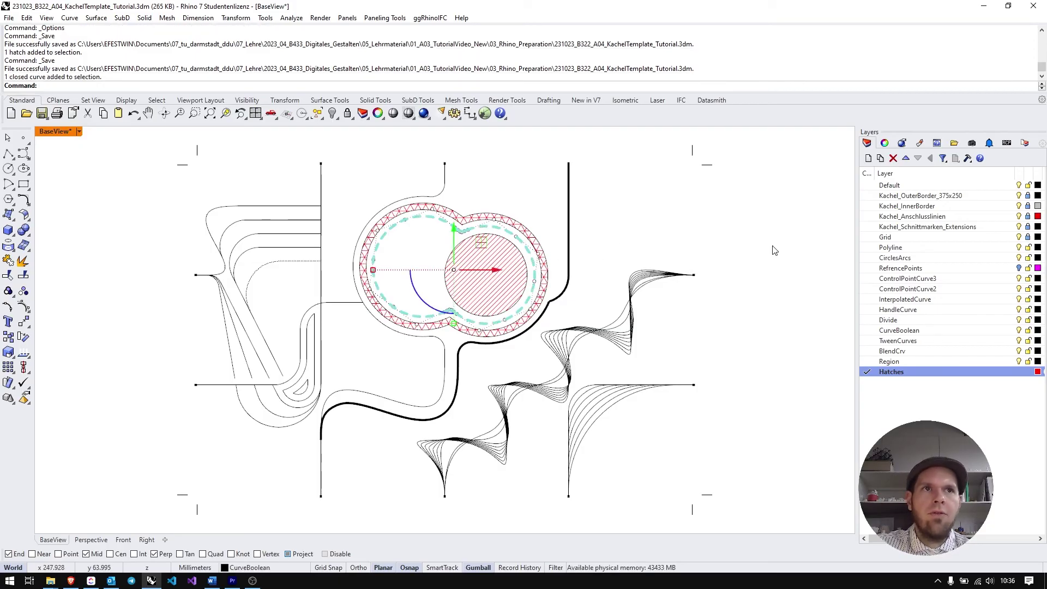
pyautogui.click(885, 143)
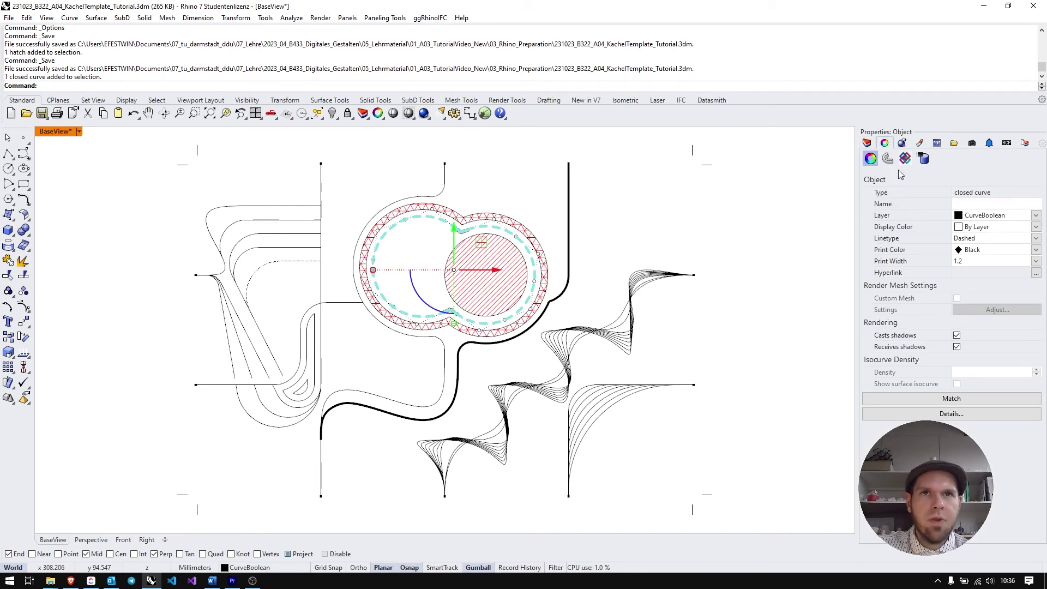
pyautogui.click(1038, 251)
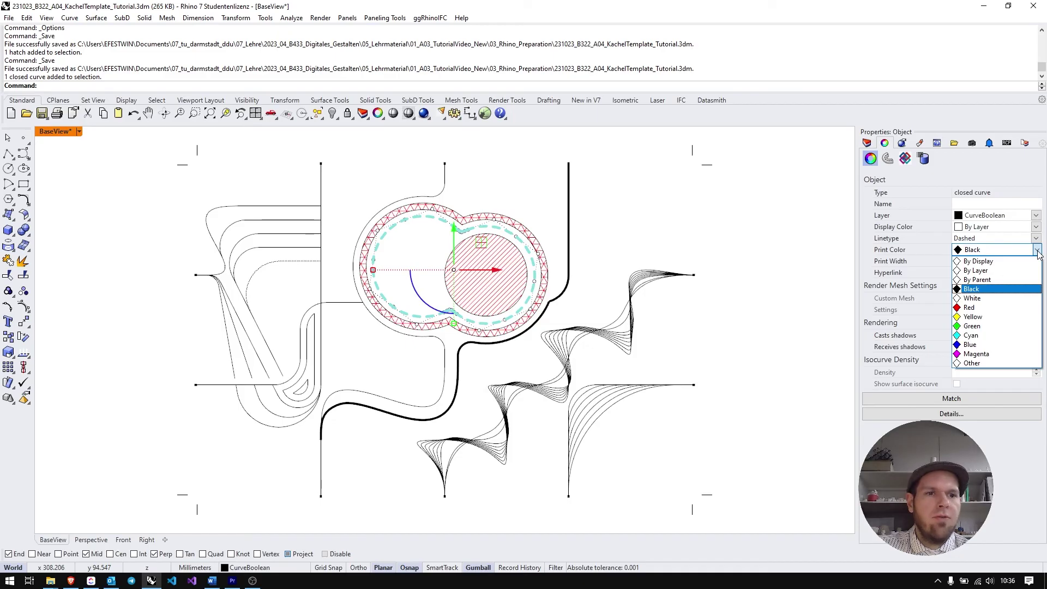
pyautogui.click(980, 345)
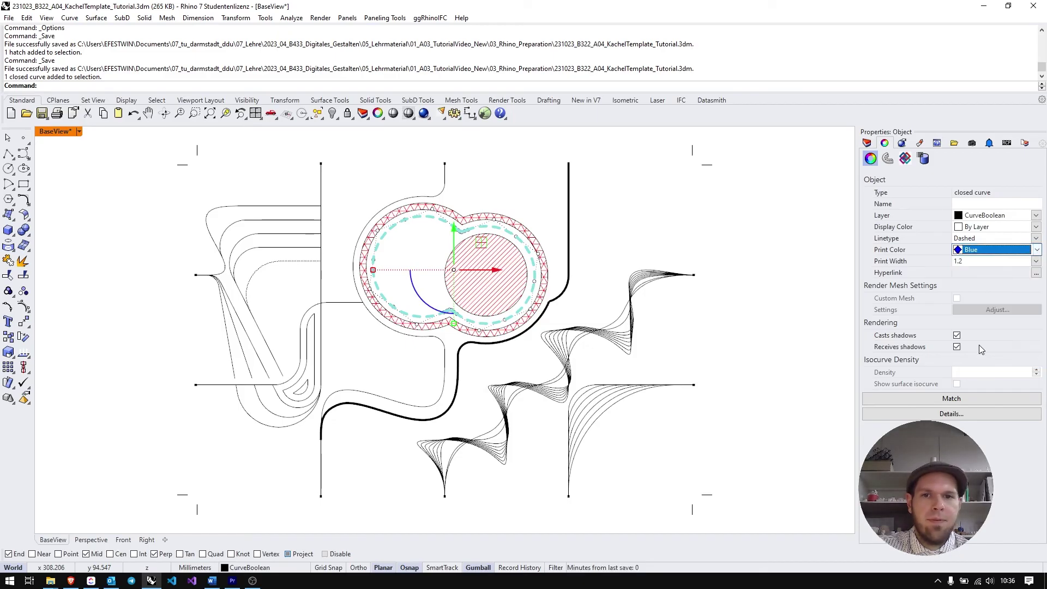
pyautogui.click(743, 214)
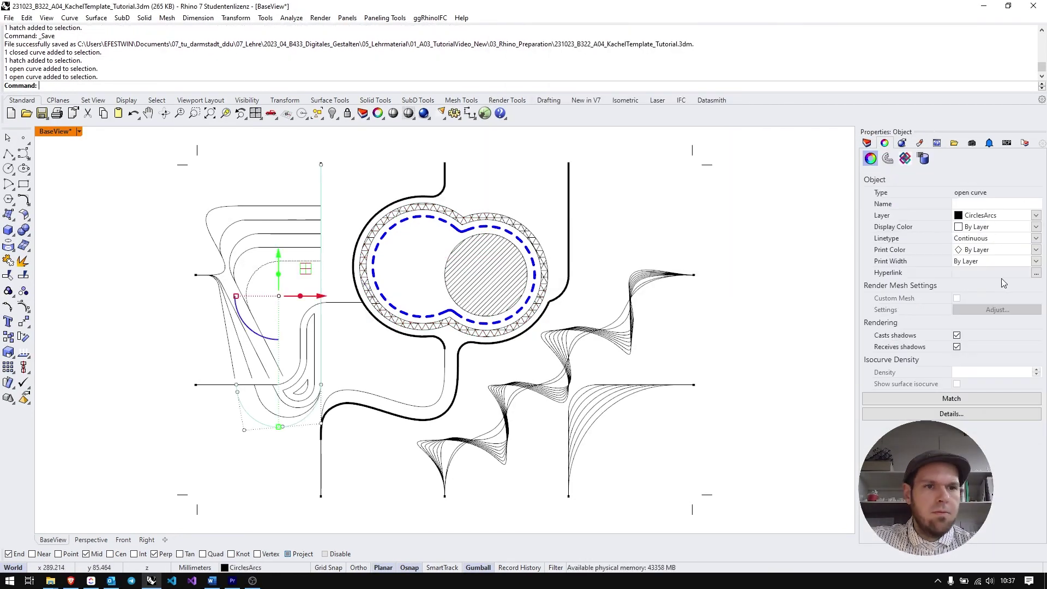
# Delete the hatch in the ring around the double circle and give the ring's inner curve a dashed linetype
pyautogui.press('Delete')
pyautogui.click(461, 225)
pyautogui.click(992, 239)
# Give the main outline curves and the interpolated wavy curve a heavier print width
pyautogui.click(585, 234)
pyautogui.click(628, 303)
pyautogui.keyDown('shift'); pyautogui.click(508, 414); pyautogui.keyUp('shift')
pyautogui.press('Escape')
pyautogui.click(246, 208)
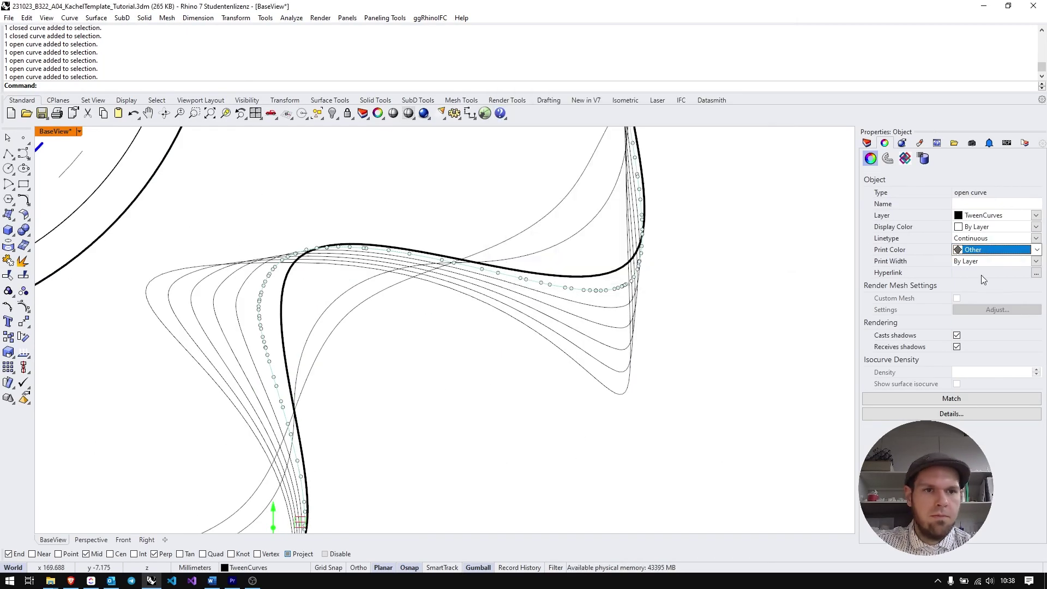
# Assign custom grey print colours to the tween curves beside the heavy wavy curve, using the Other colour option
pyautogui.click(613, 335)
pyautogui.click(611, 343)
pyautogui.click(1037, 249)
pyautogui.click(972, 364)
pyautogui.press('Escape')
pyautogui.click(1037, 250)
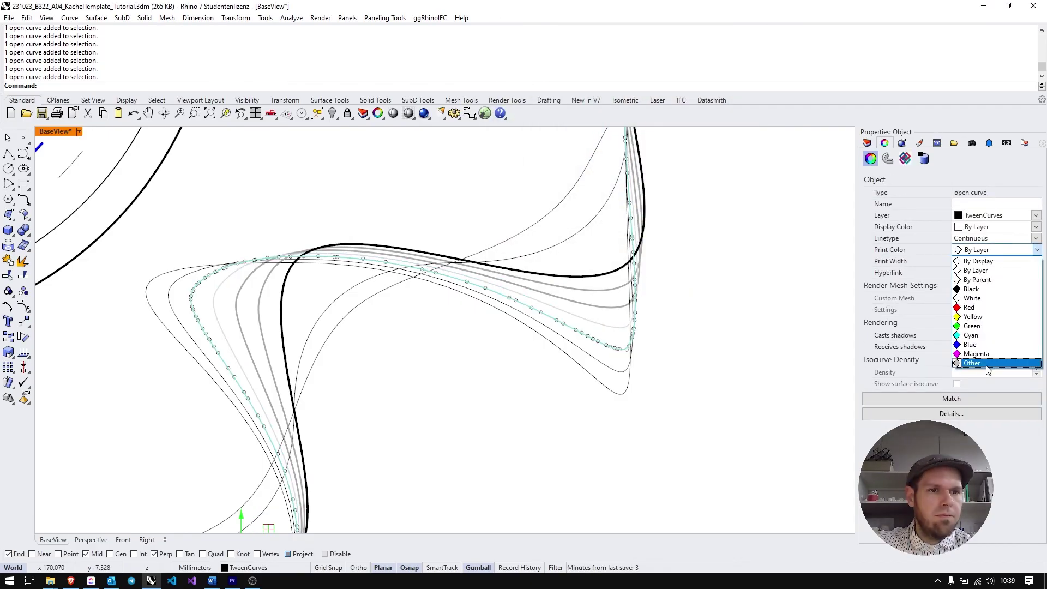
# Assign individual print widths to the fanned corner curves and to the nested blend curves beside the vertical line
pyautogui.click(1036, 261)
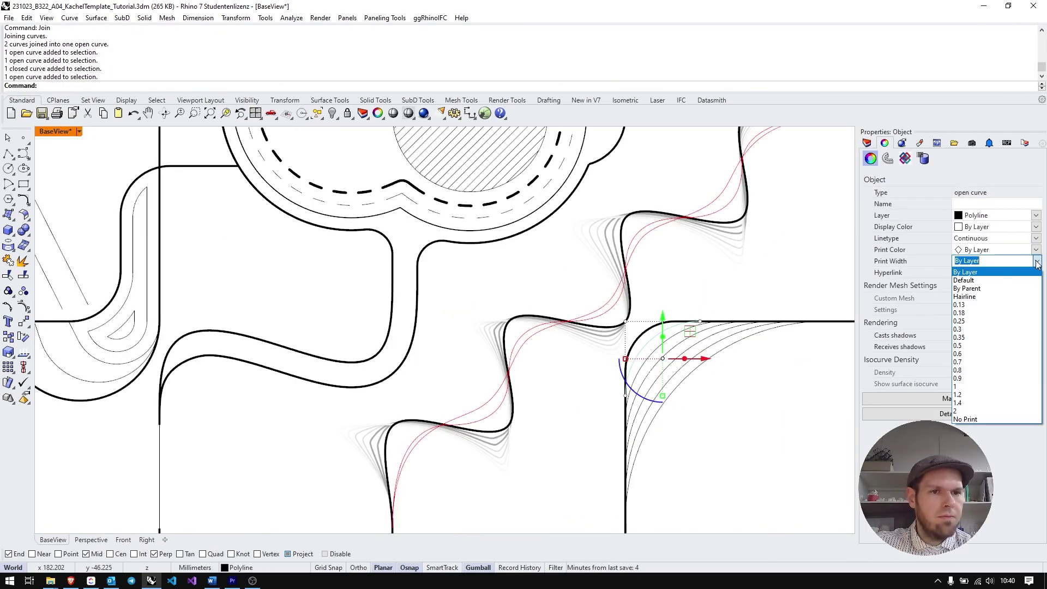
pyautogui.click(1036, 261)
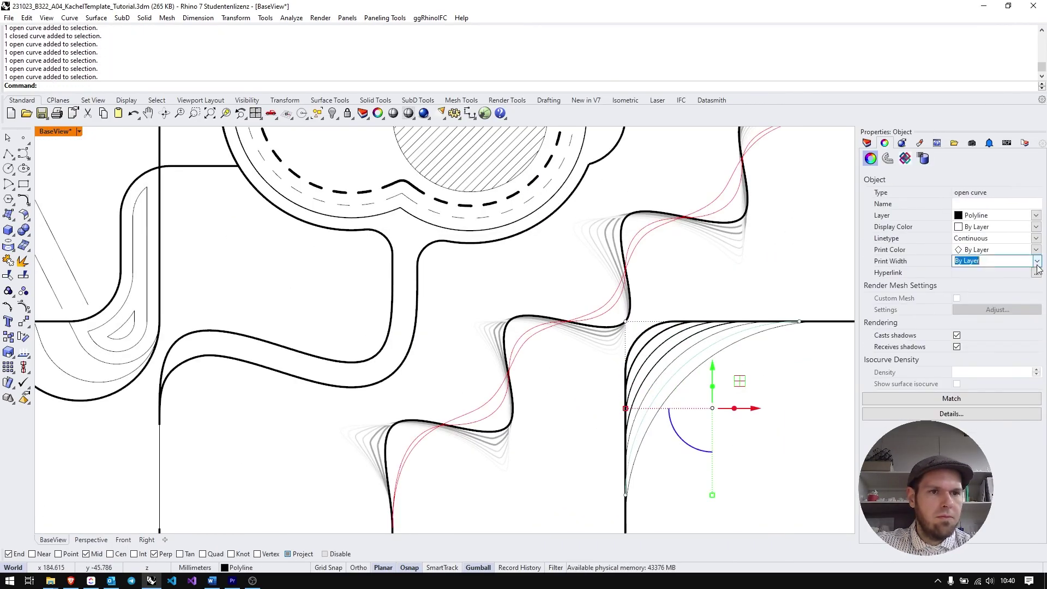
pyautogui.click(1037, 262)
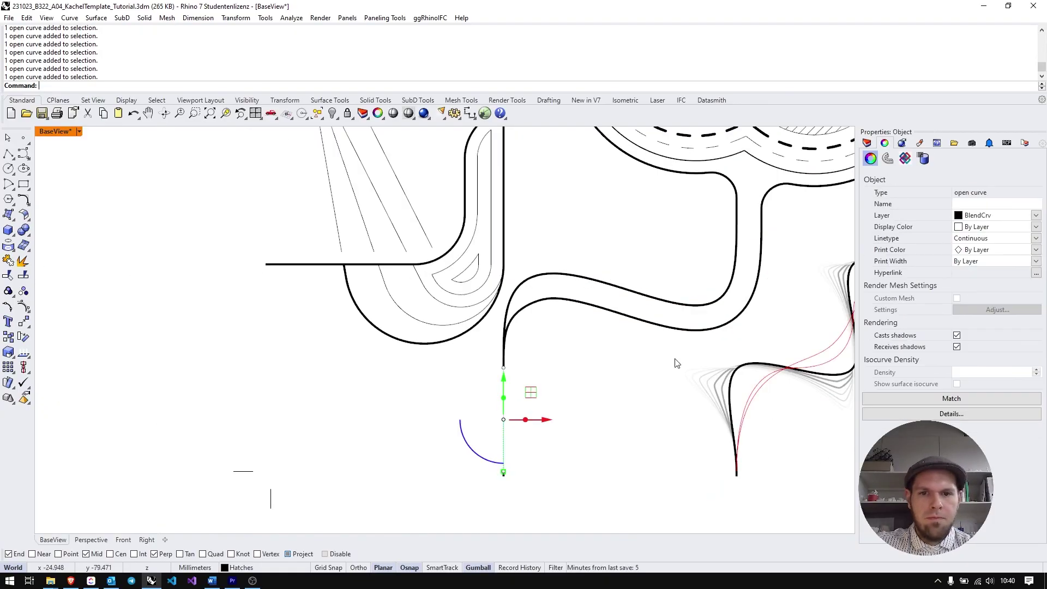
pyautogui.click(568, 386)
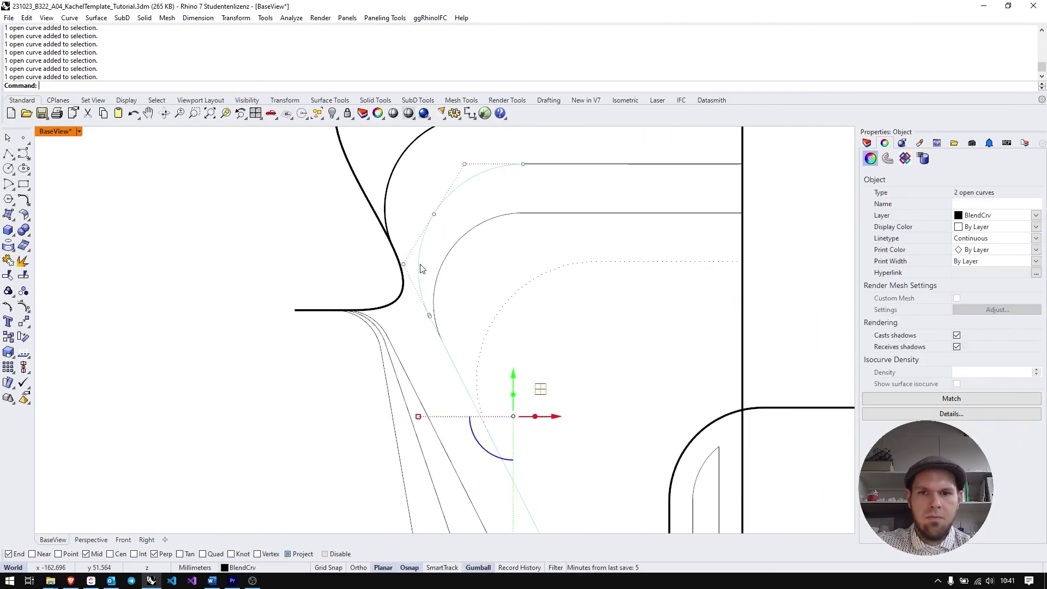
pyautogui.click(1036, 261)
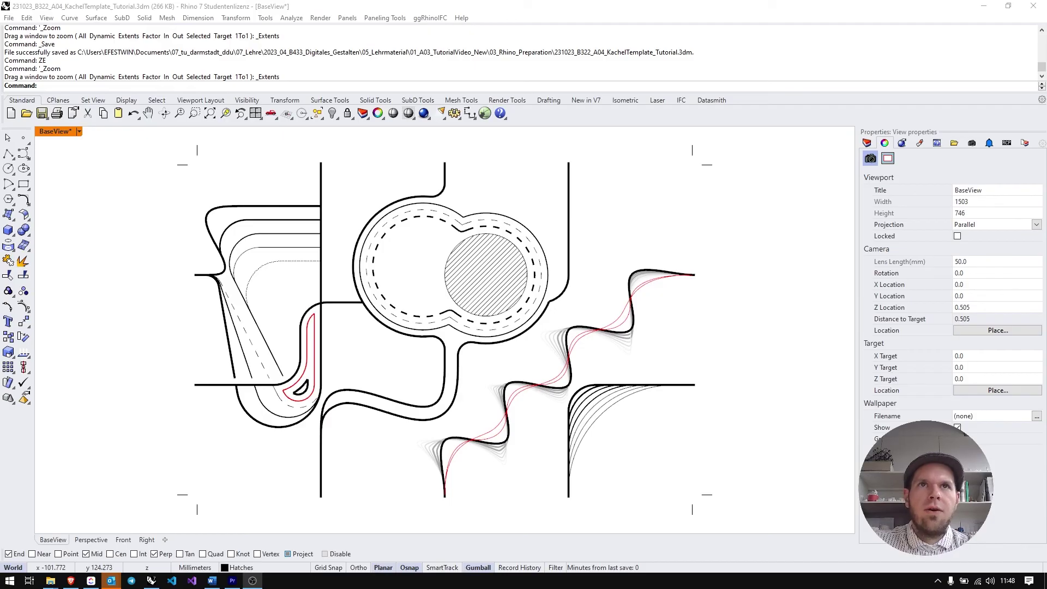
# Bring the heavy interpolated wavy curve to the front of the draw order, above the red tween curves
pyautogui.click(649, 222)
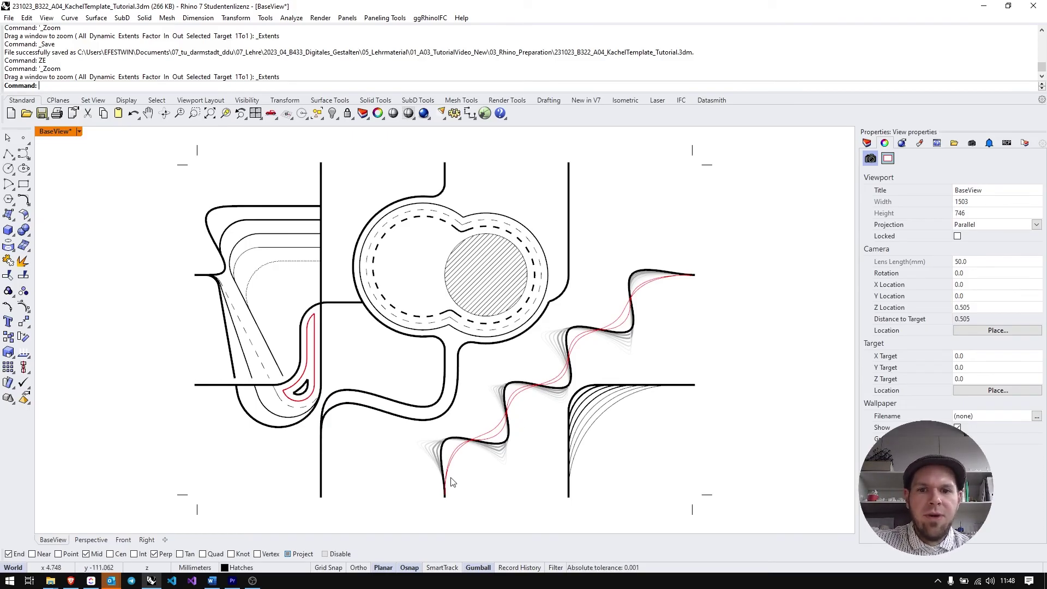
pyautogui.scroll(5, 439, 500)
pyautogui.scroll(6, 488, 479)
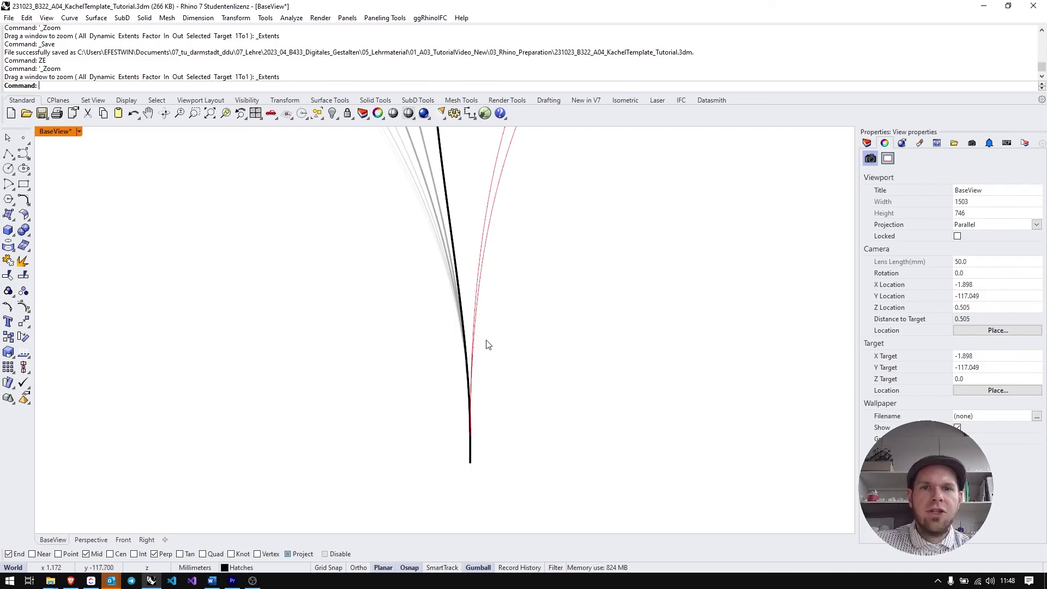
pyautogui.press('ctrl')
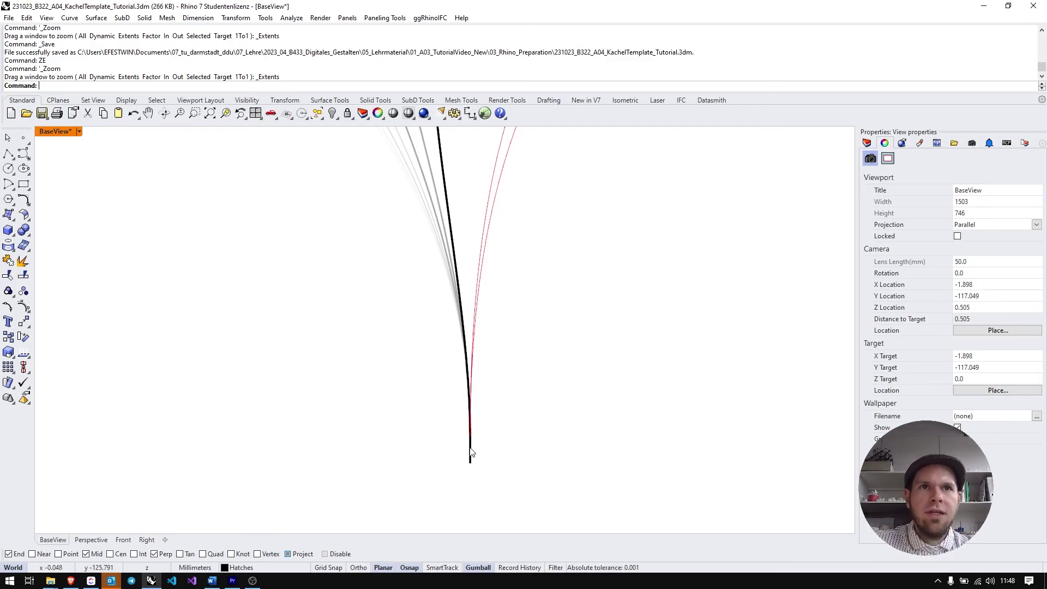
pyautogui.click(464, 234)
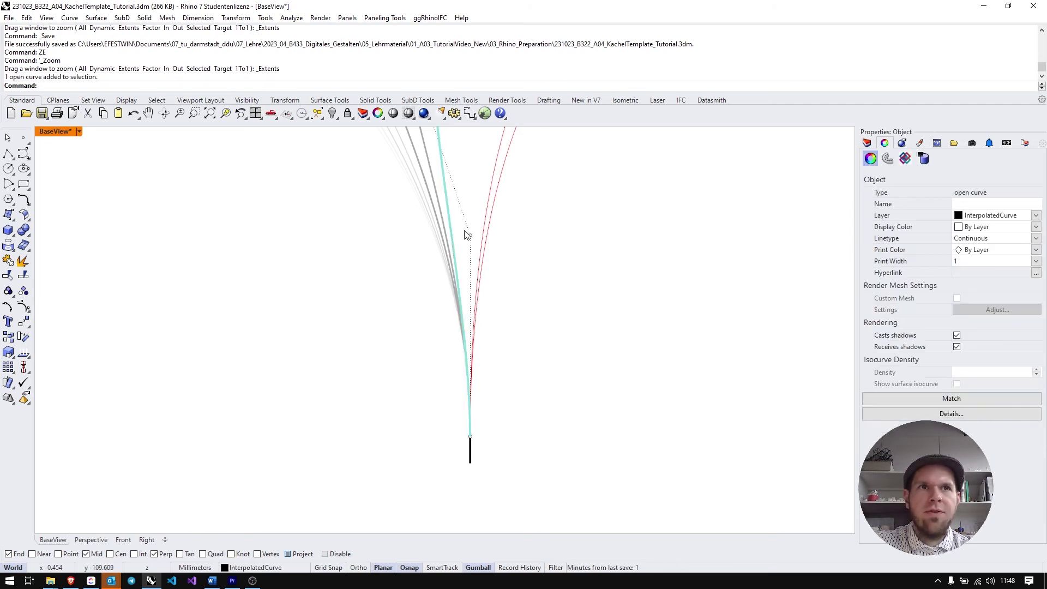
pyautogui.click(31, 18)
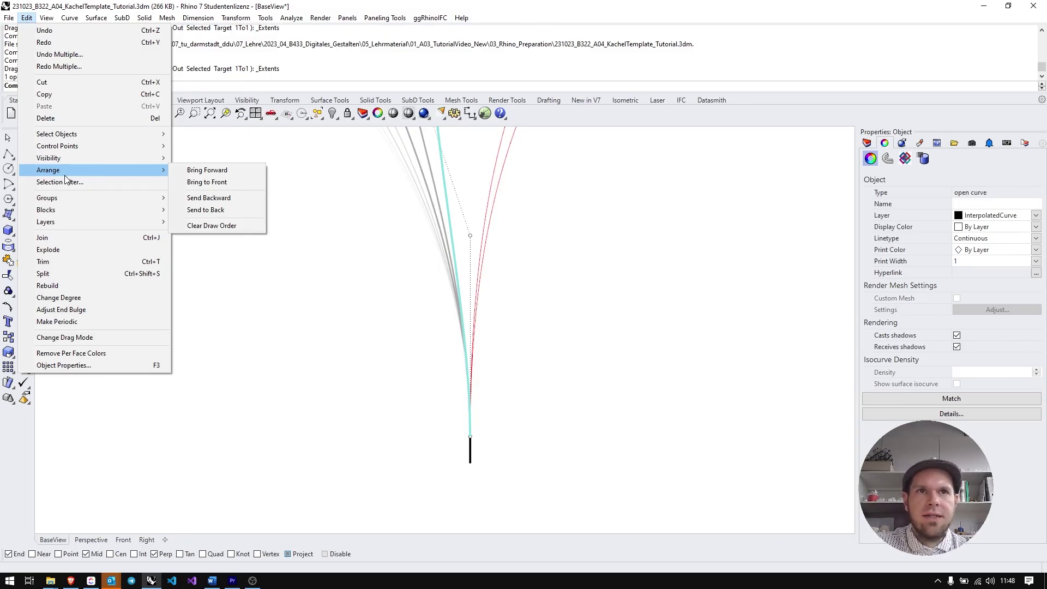
pyautogui.click(223, 185)
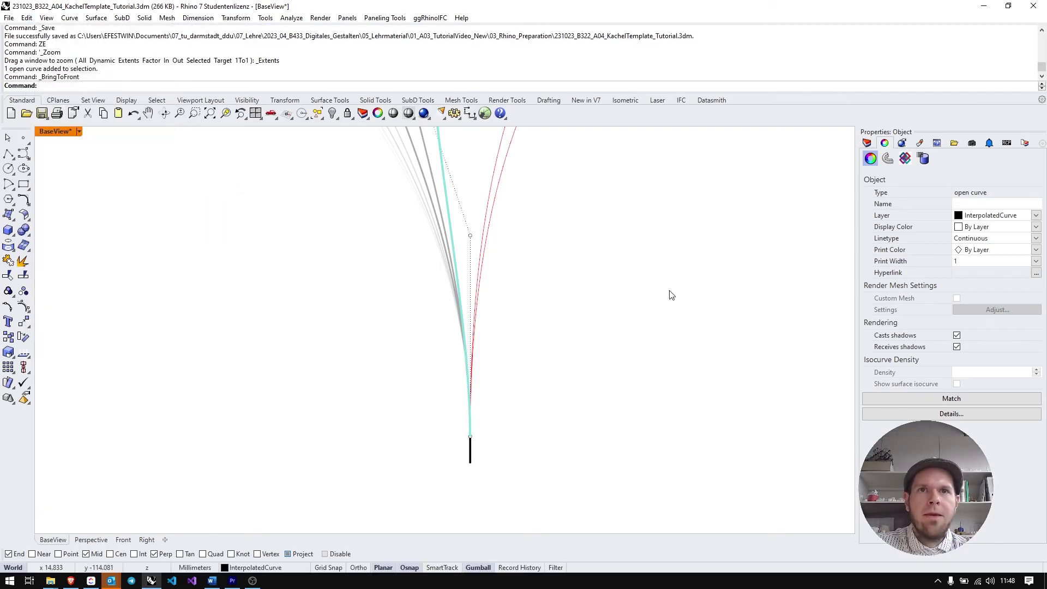
pyautogui.click(640, 273)
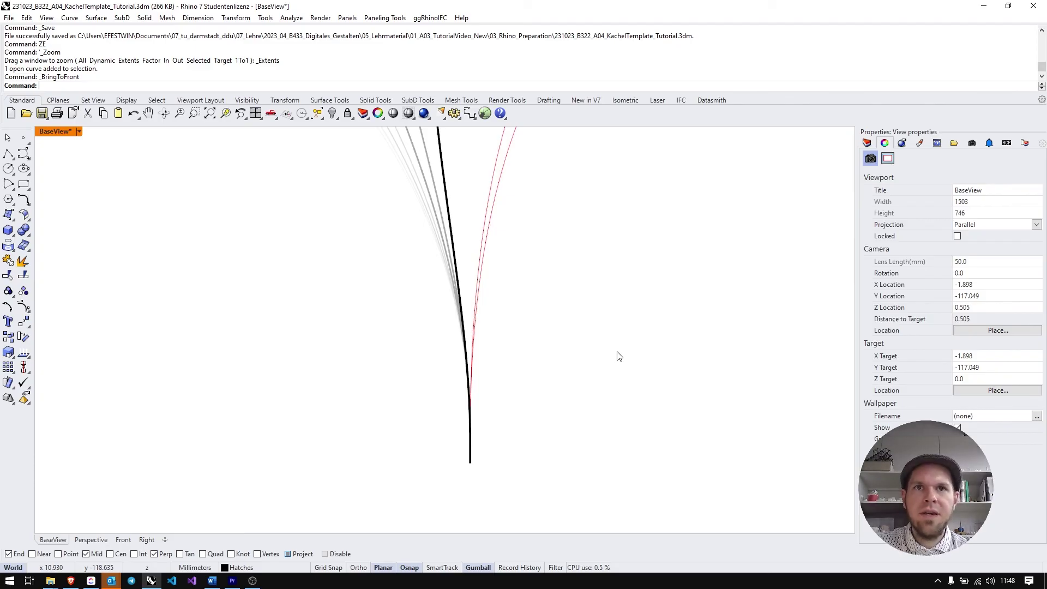
pyautogui.write('BringToFront')
pyautogui.press('Return')
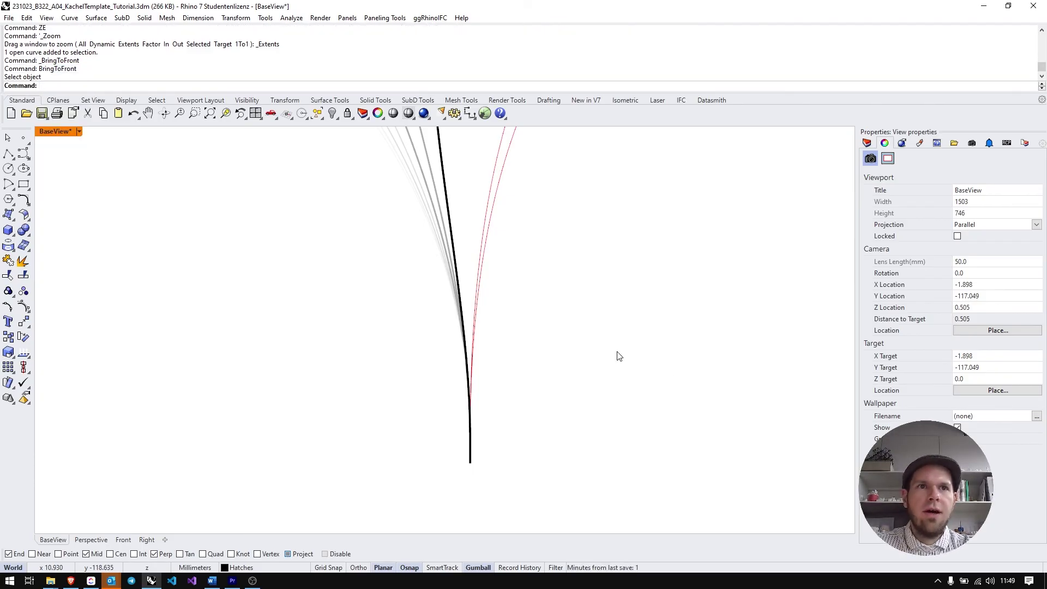
pyautogui.write('SendTo')
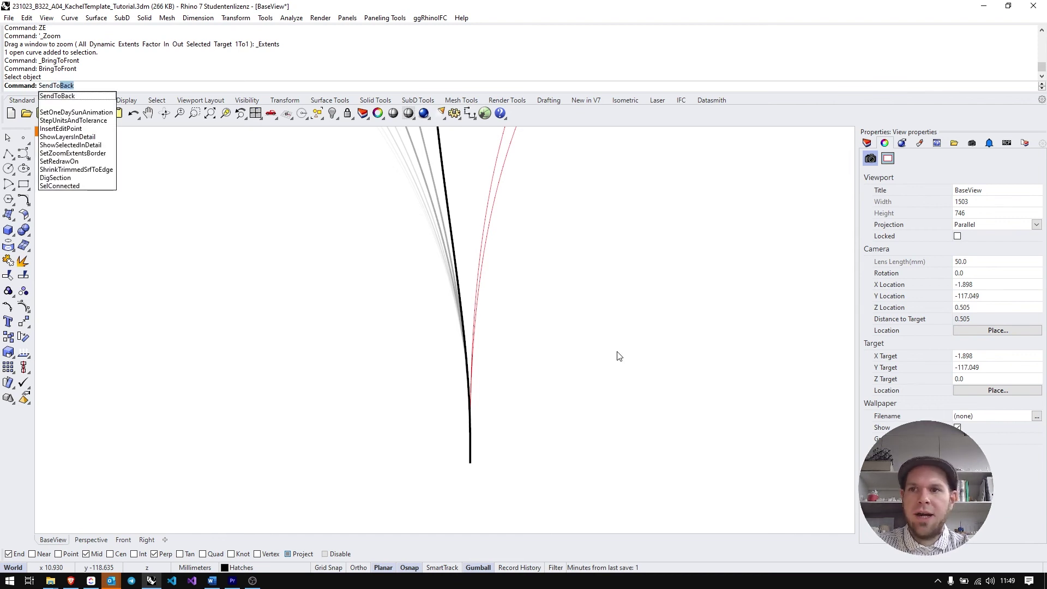
pyautogui.press('Escape')
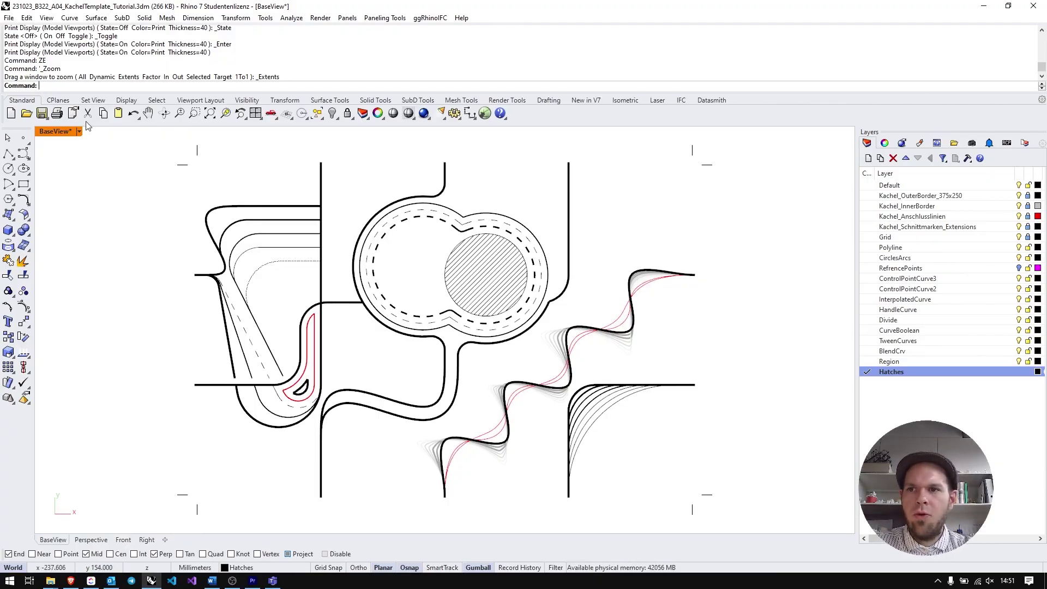
# Start a print setup for the drawing with Image File (PNG, BMP, TIF, ...) as the destination
pyautogui.click(58, 114)
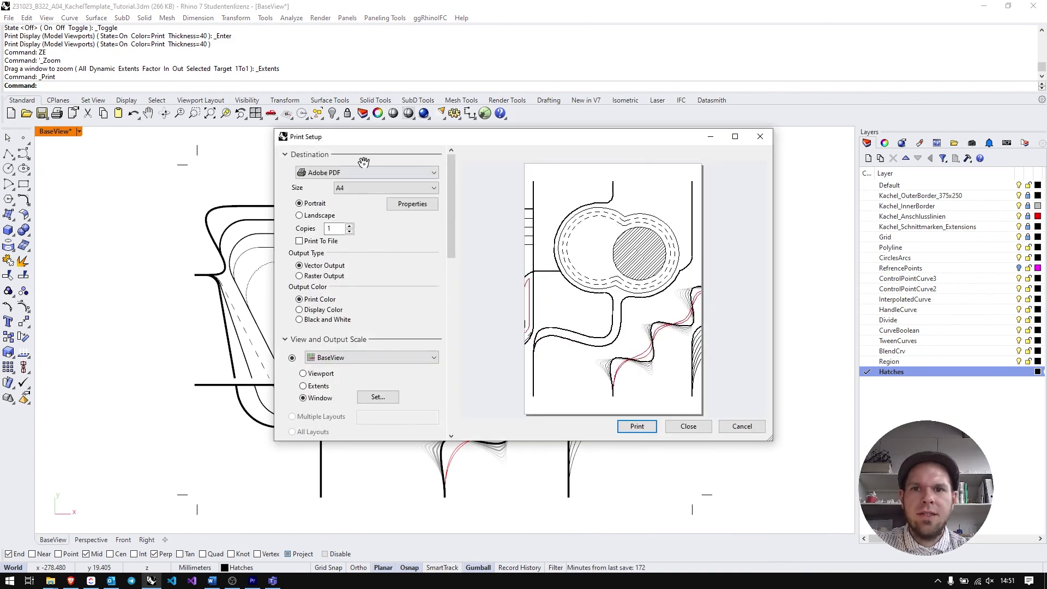
pyautogui.click(357, 173)
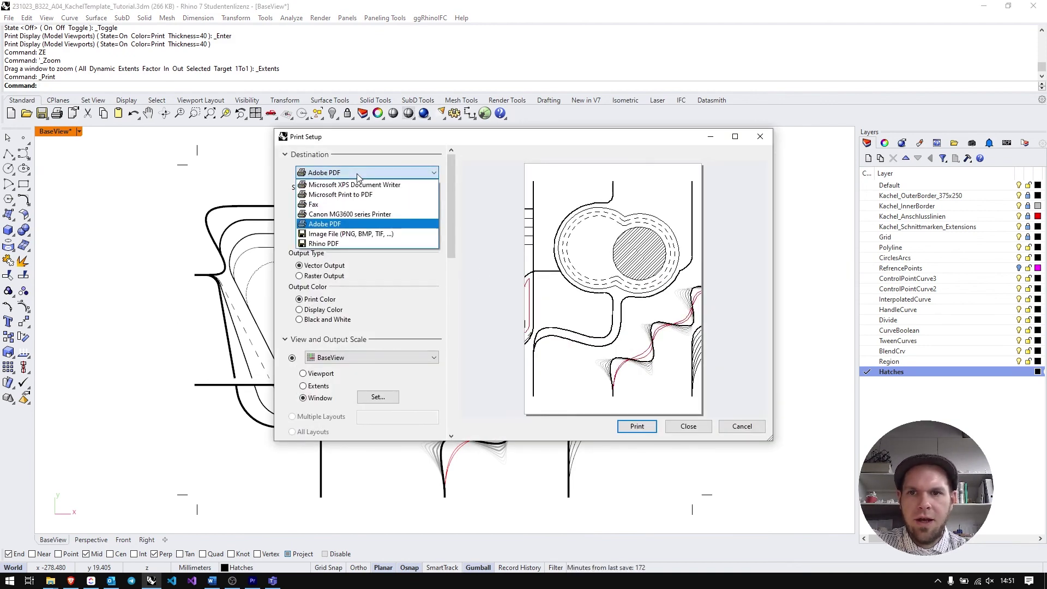
pyautogui.click(345, 234)
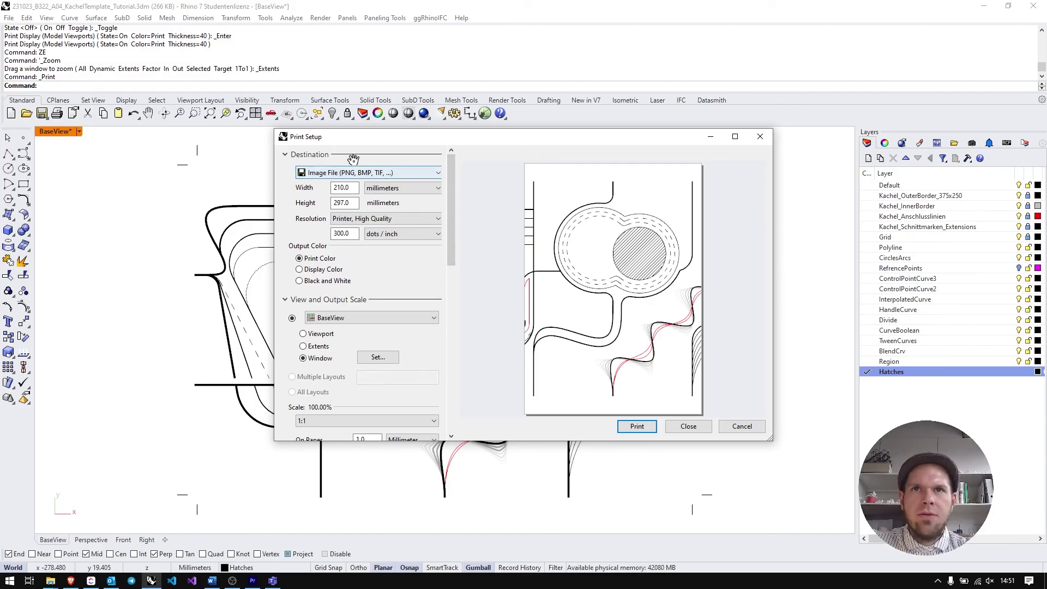
# Set the printed image size to 375 mm wide and 250 mm high
pyautogui.click(352, 191)
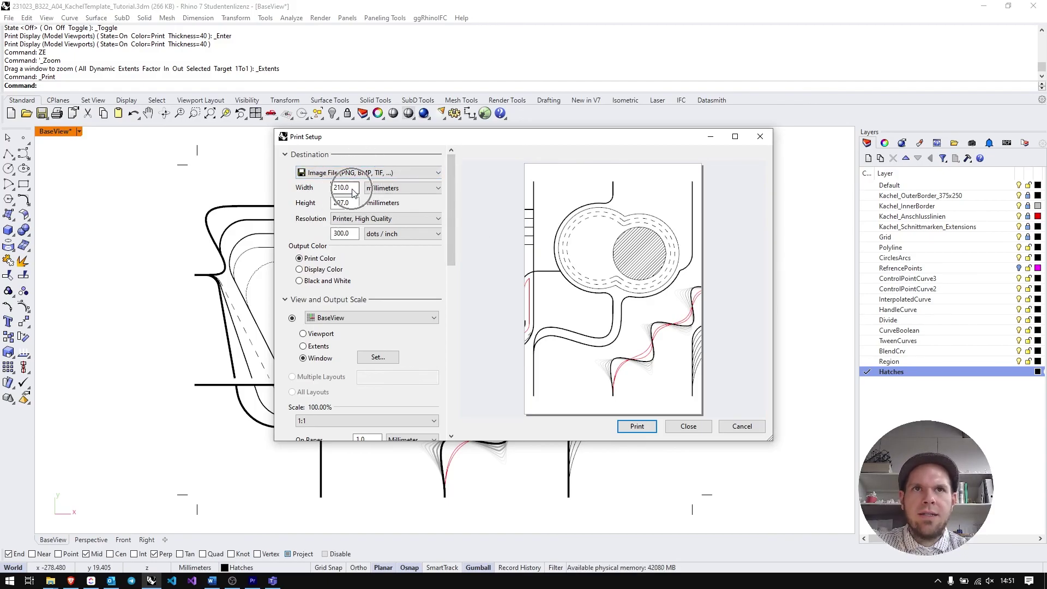
pyautogui.moveTo(352, 188); pyautogui.dragTo(319, 188)
pyautogui.write('375')
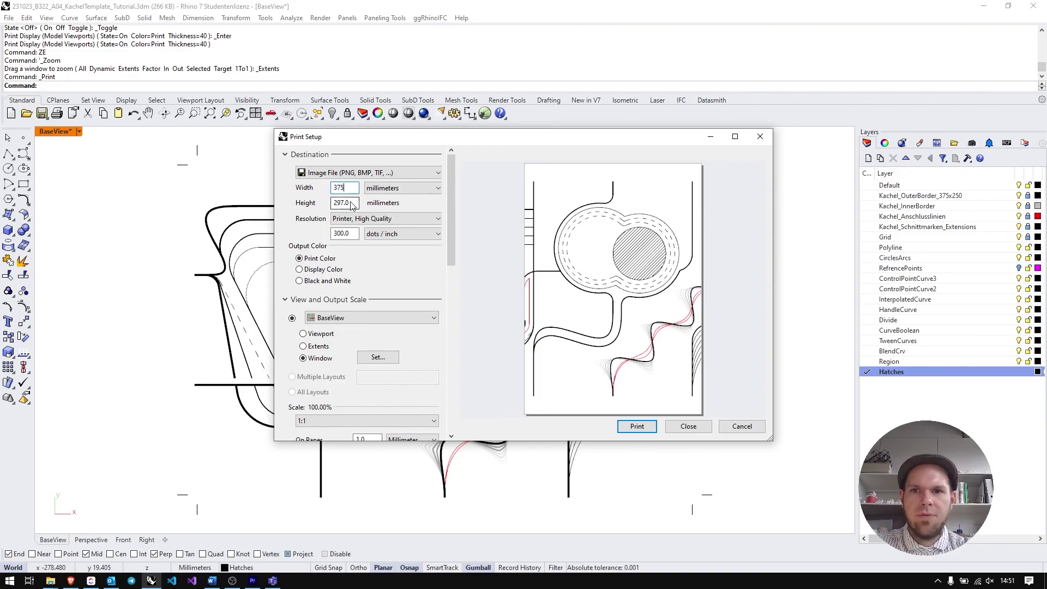
pyautogui.moveTo(354, 204); pyautogui.dragTo(338, 205)
pyautogui.write('250')
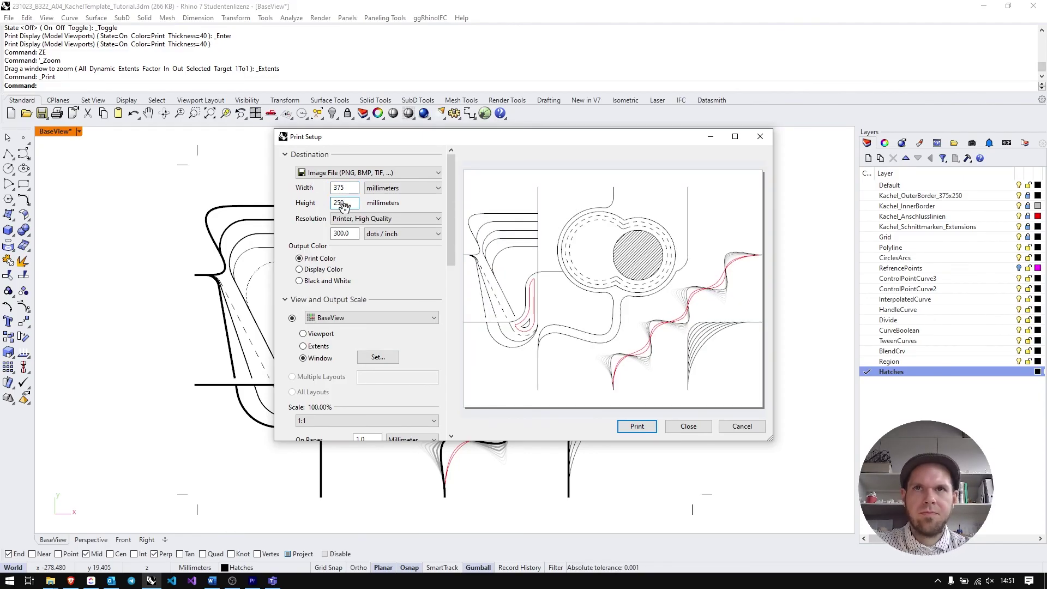
# Set the image print area to the extents of BaseView and check the resolution, output scale, linetype and line width settings
pyautogui.click(352, 237)
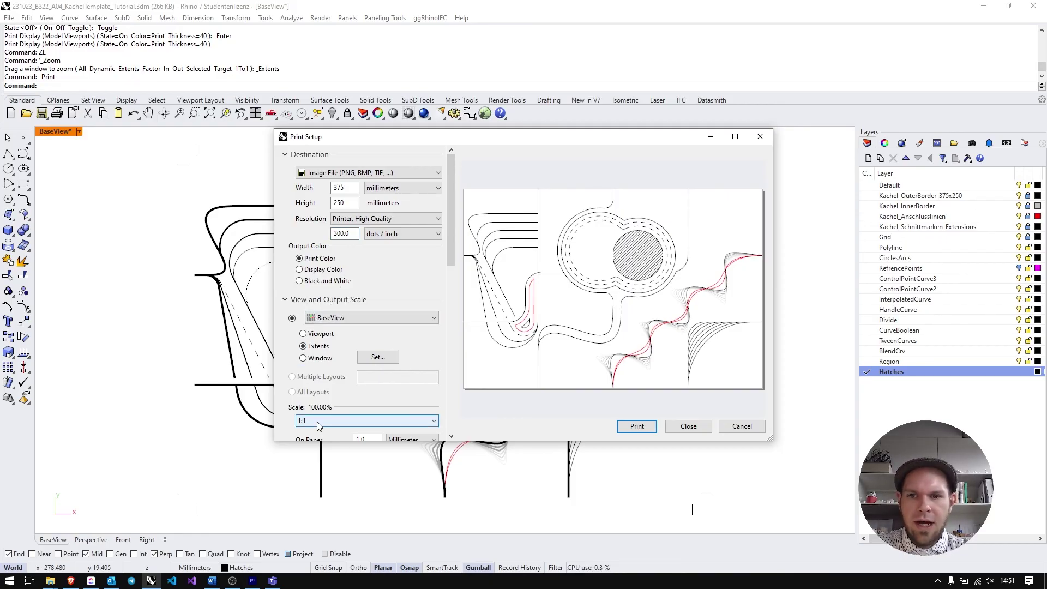
pyautogui.moveTo(450, 251); pyautogui.dragTo(456, 281)
pyautogui.scroll(-3, 414, 294)
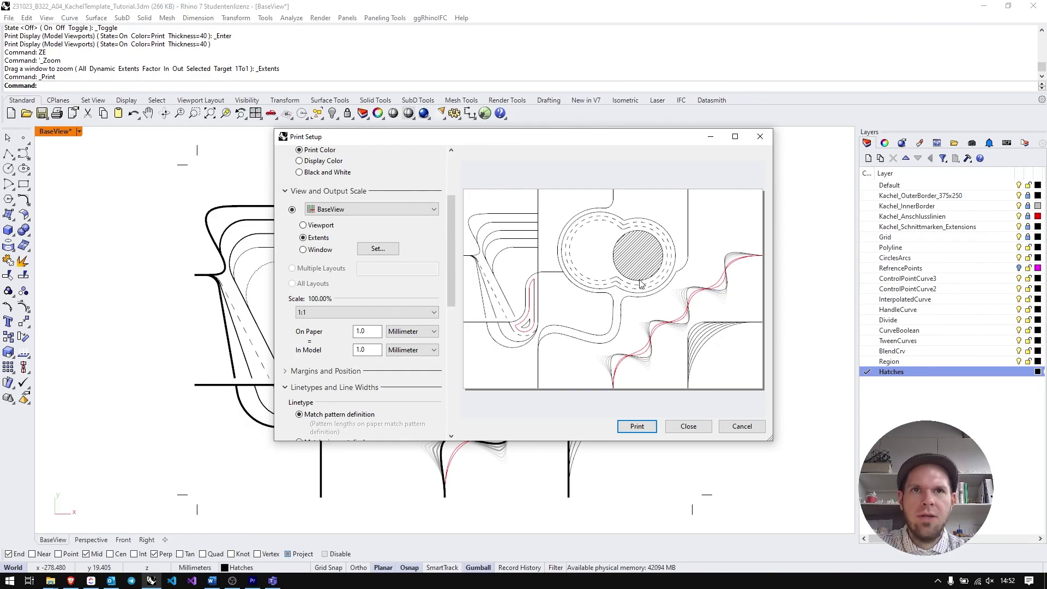
pyautogui.press('ctrl')
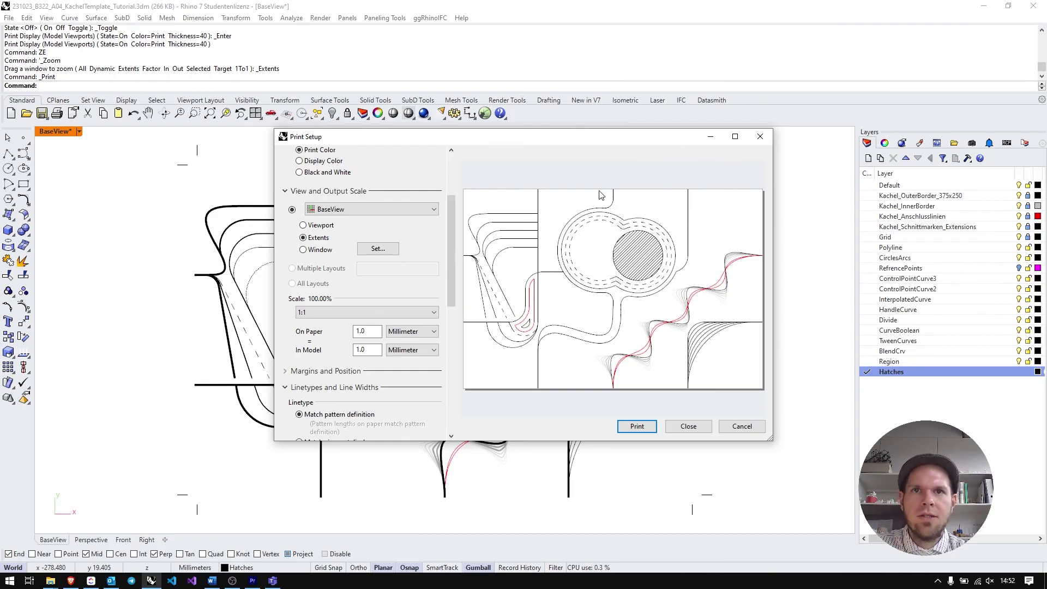
pyautogui.scroll(3, 449, 242)
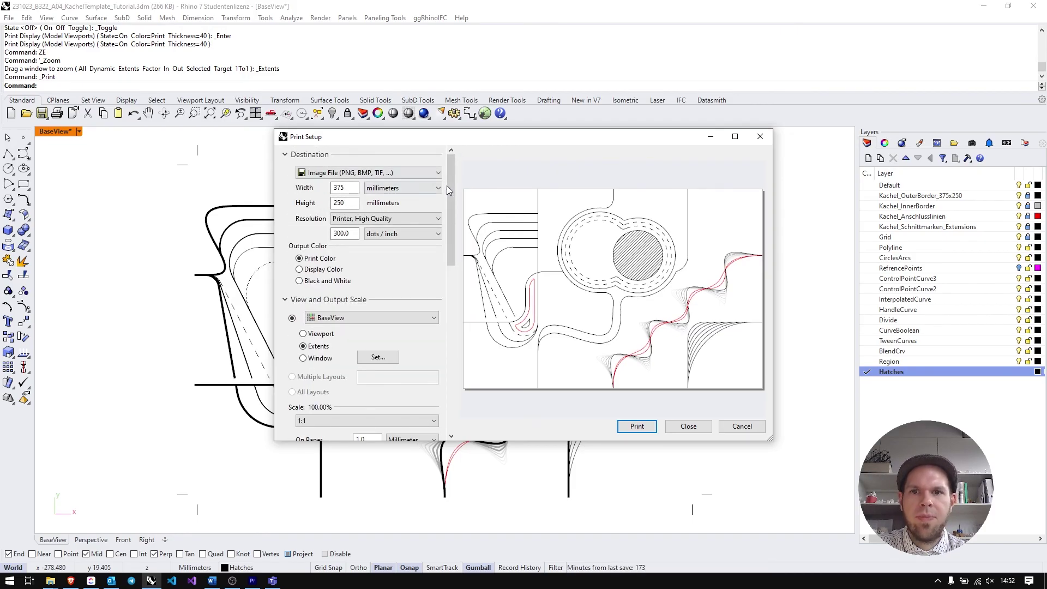
pyautogui.moveTo(450, 196); pyautogui.dragTo(409, 289)
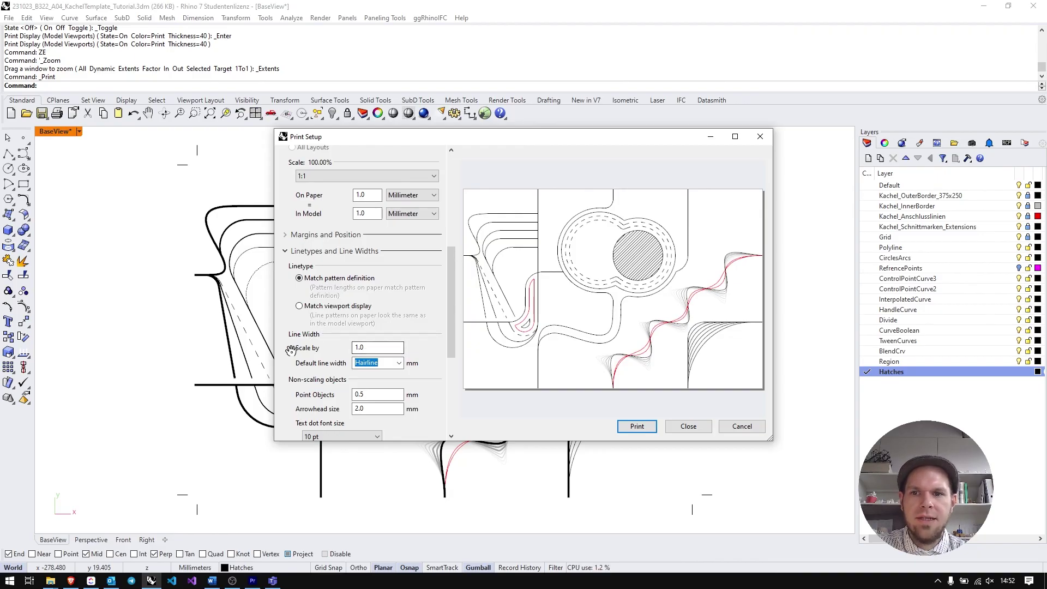
pyautogui.moveTo(453, 312); pyautogui.dragTo(452, 340)
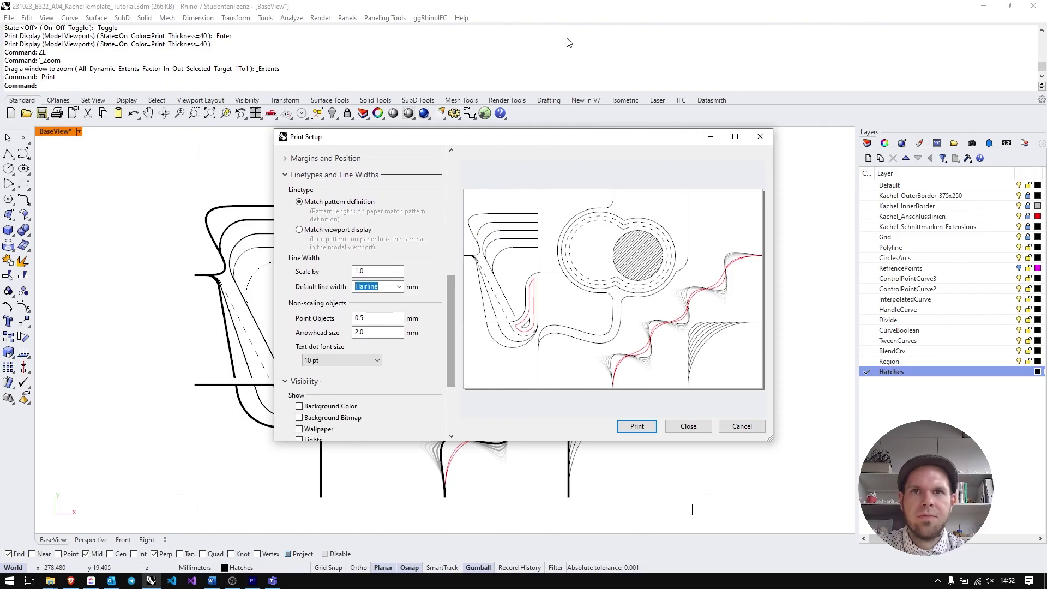
# Print the drawing to a JPEG image named MoodleUpload on the Desktop
pyautogui.click(640, 428)
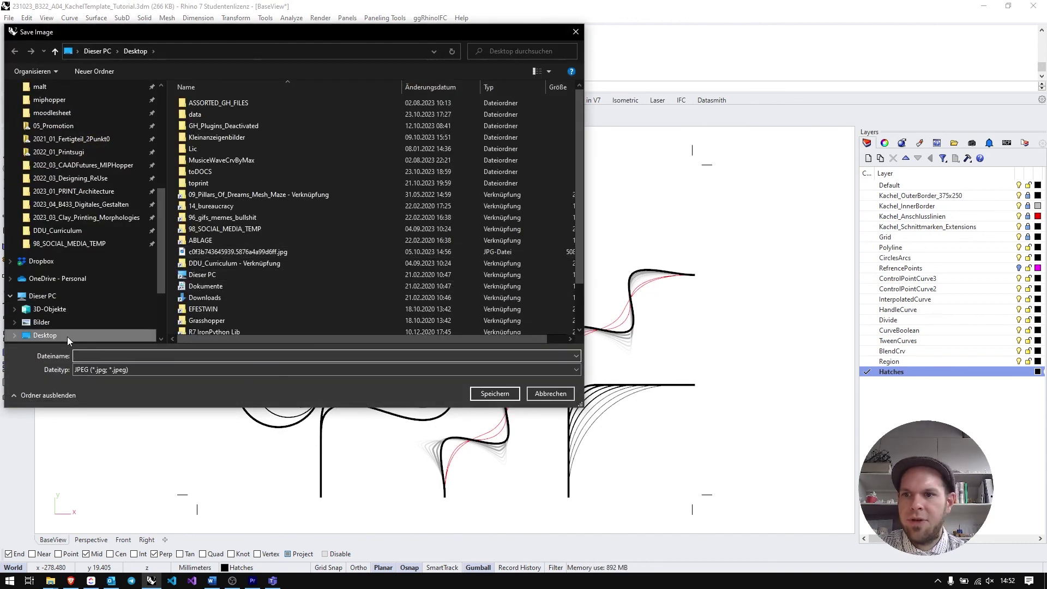
pyautogui.click(105, 357)
pyautogui.write('MoodleUp')
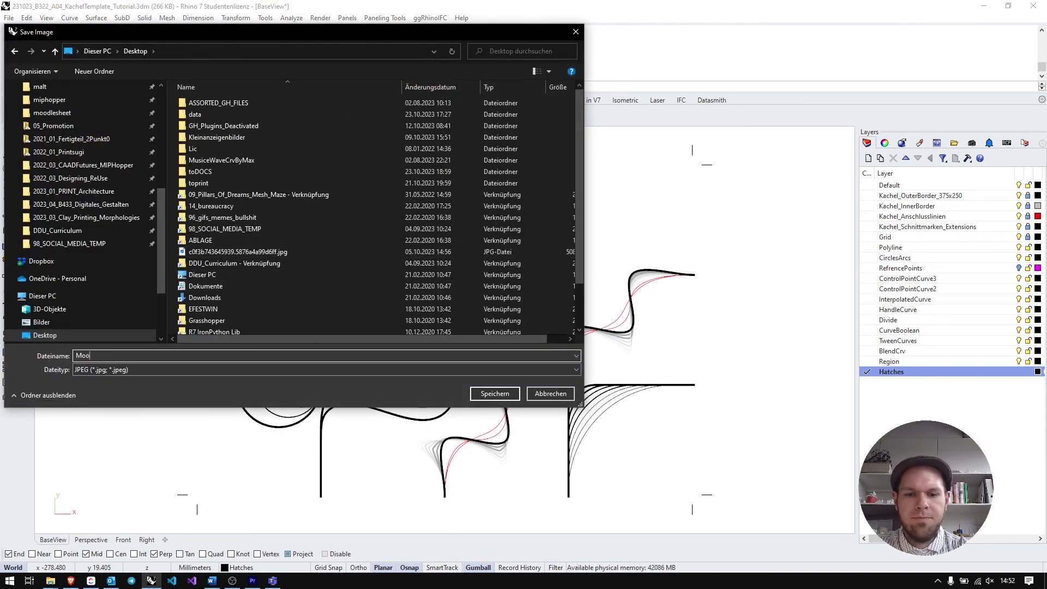
pyautogui.write('load')
pyautogui.press('Return')
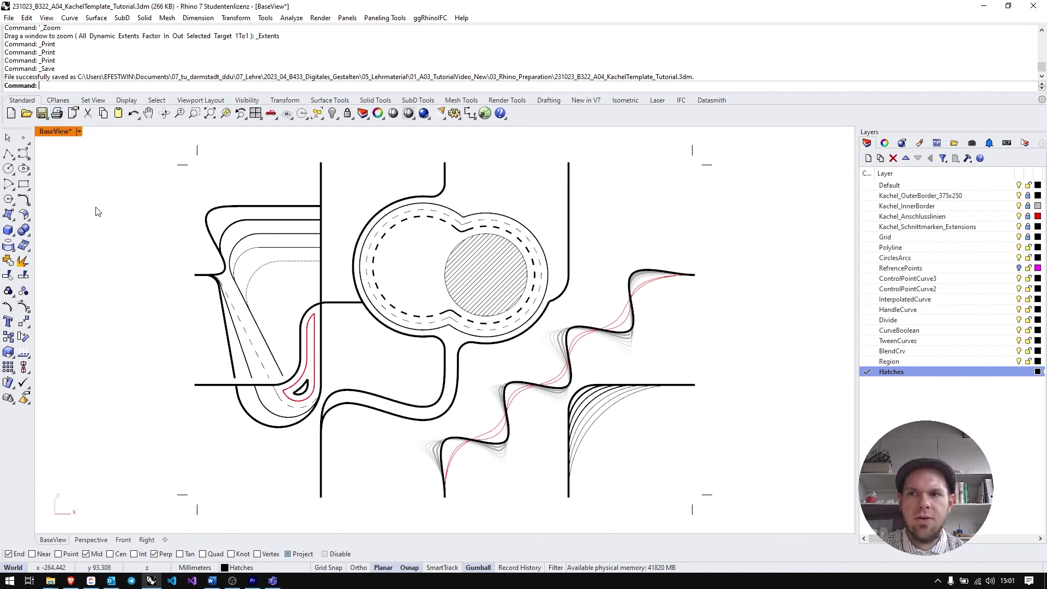
# Start a new print setup for the drawing with Adobe PDF as the destination
pyautogui.hotkey('ctrl', 'p')
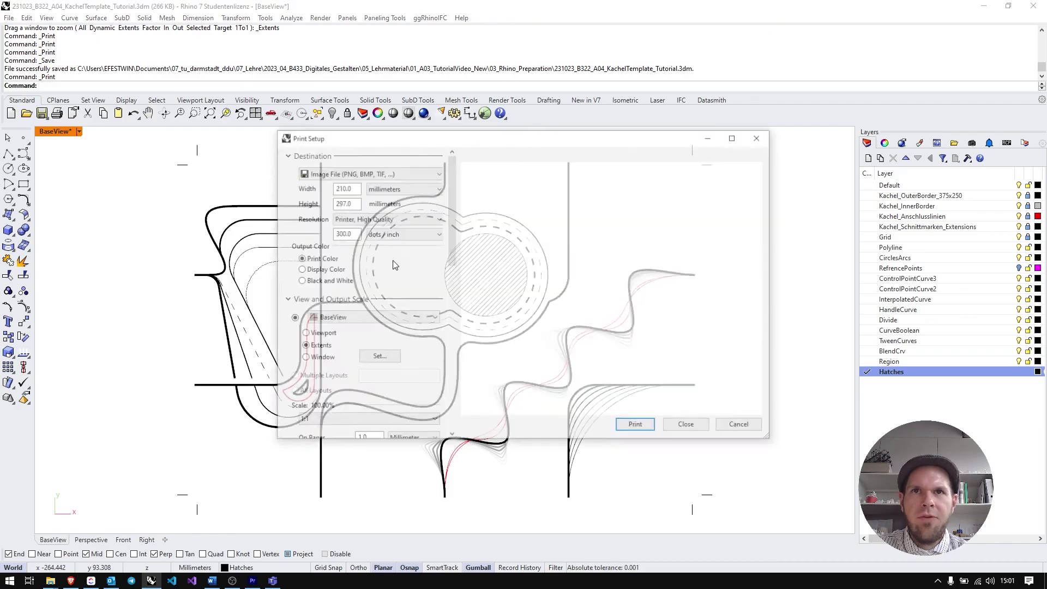
pyautogui.click(349, 173)
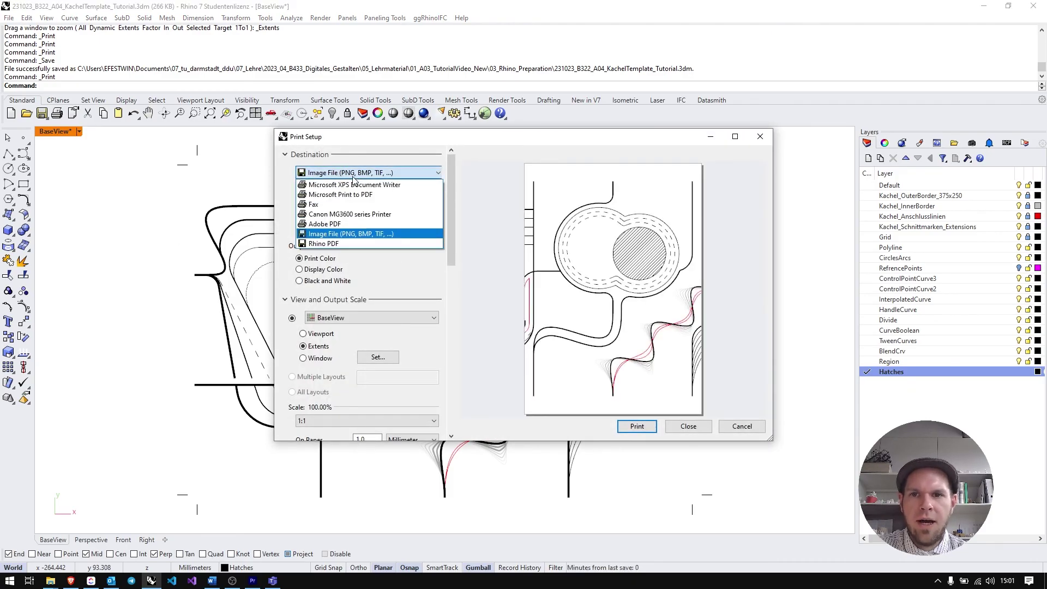
pyautogui.click(337, 224)
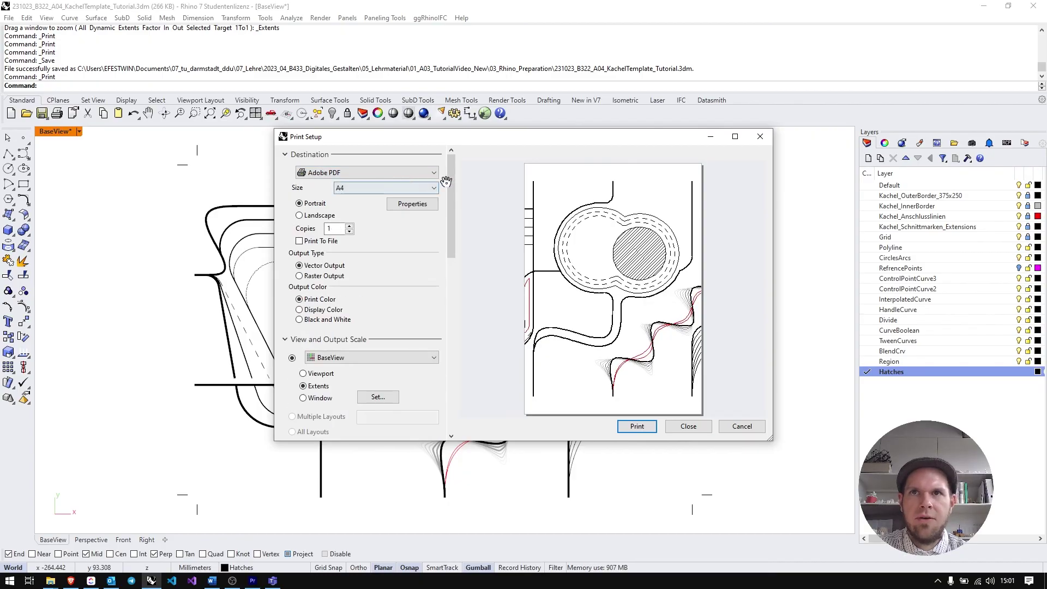
# Set the PDF page to A3 landscape, using vector output and print colour
pyautogui.click(419, 190)
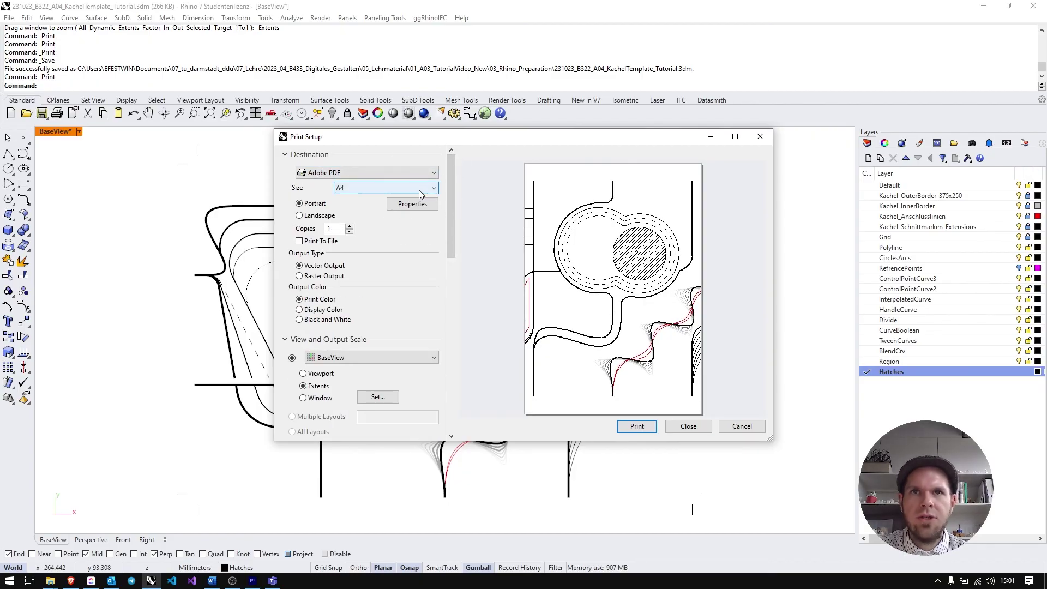
pyautogui.scroll(1, 416, 200)
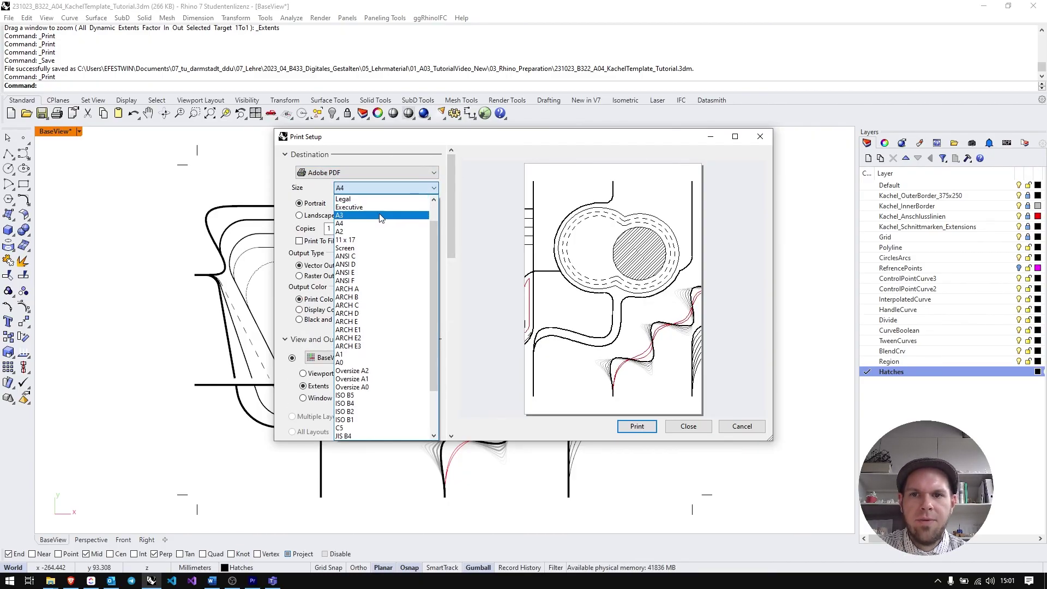
pyautogui.click(382, 215)
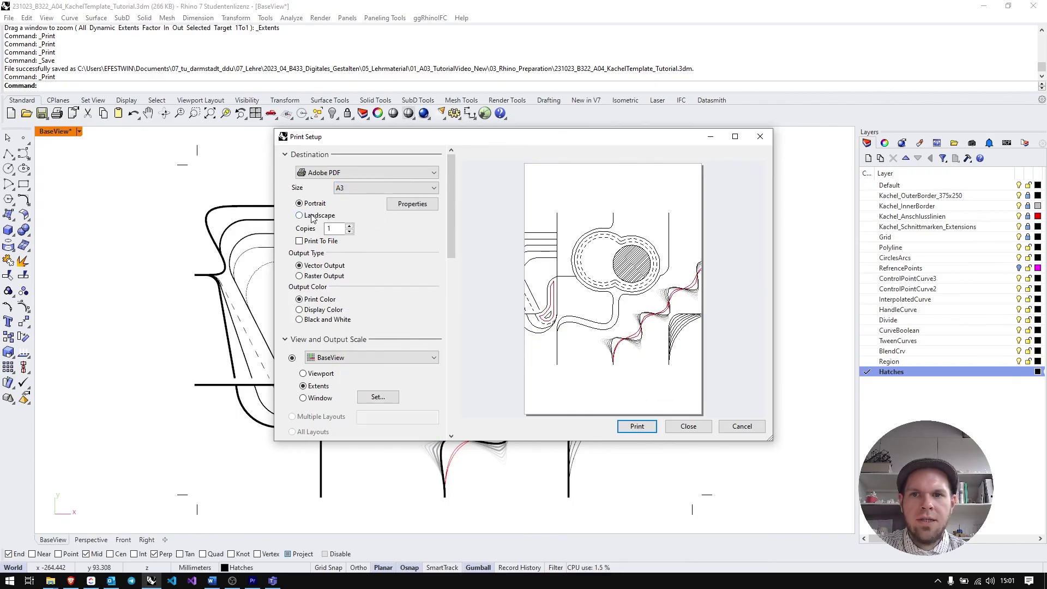
pyautogui.click(312, 216)
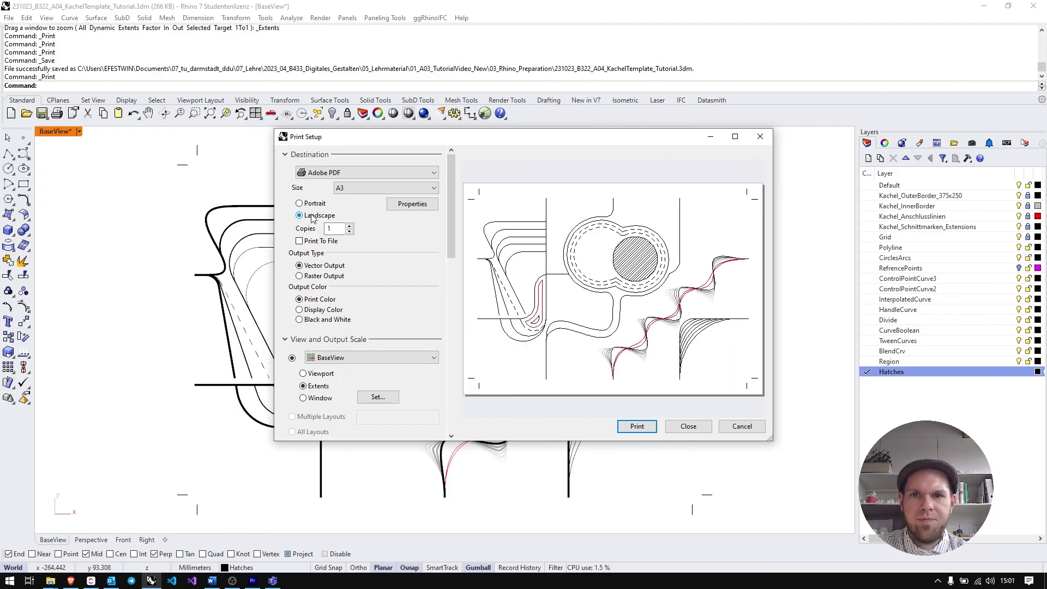
pyautogui.click(300, 267)
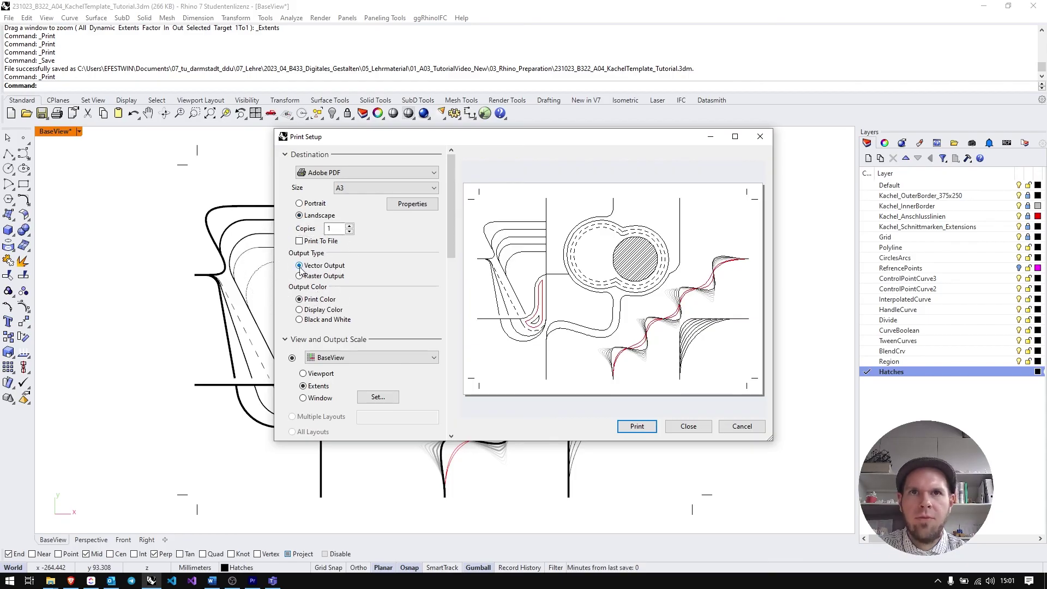
pyautogui.click(301, 300)
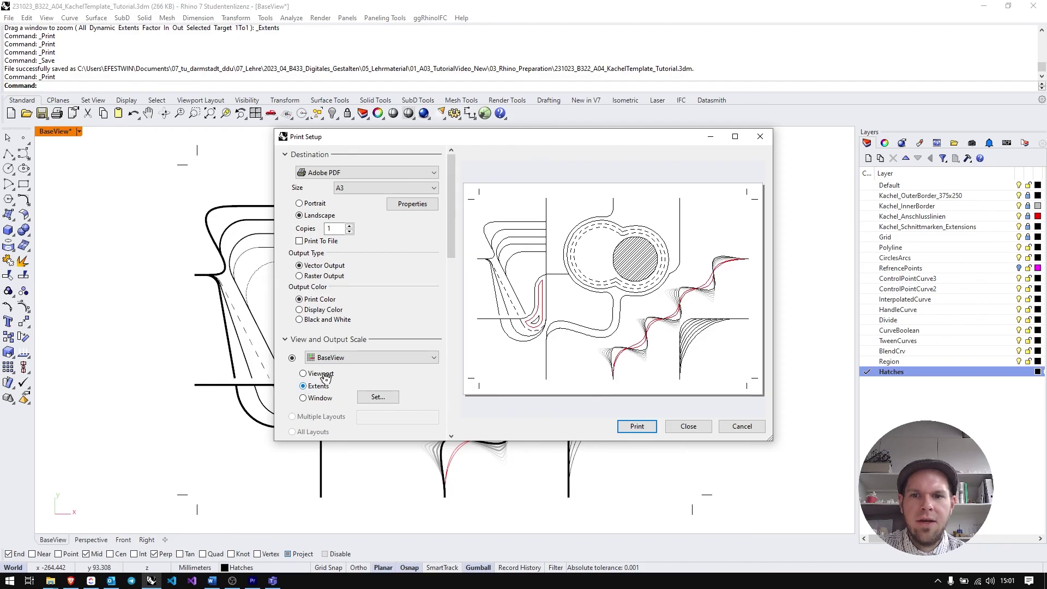
# Check the scale and line width settings, and print the A3 sheet to a PDF named Moodle_Print on the Desktop
pyautogui.scroll(-5, 331, 299)
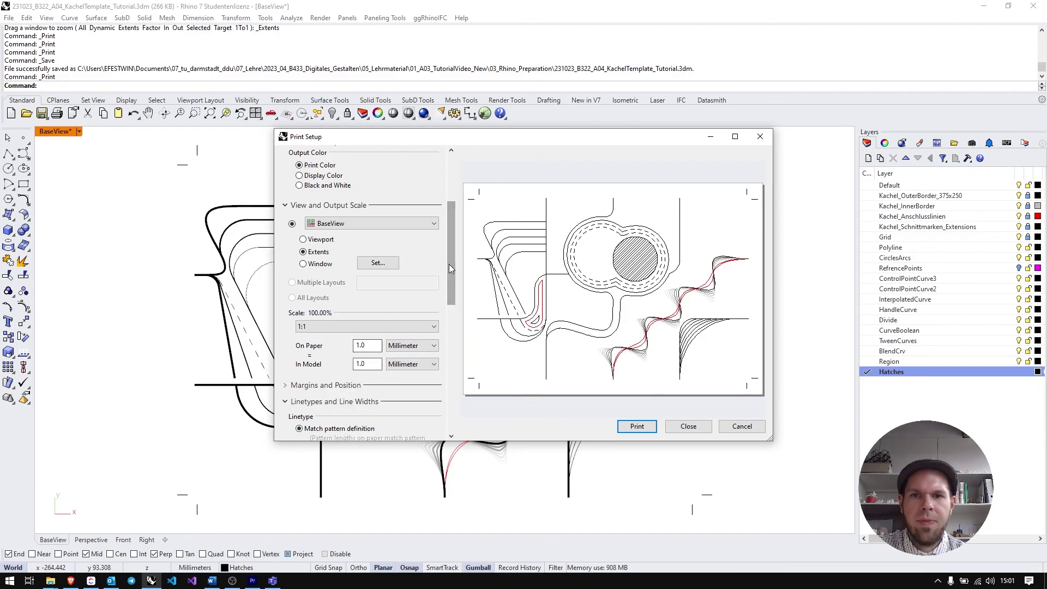
pyautogui.moveTo(450, 263); pyautogui.dragTo(451, 271)
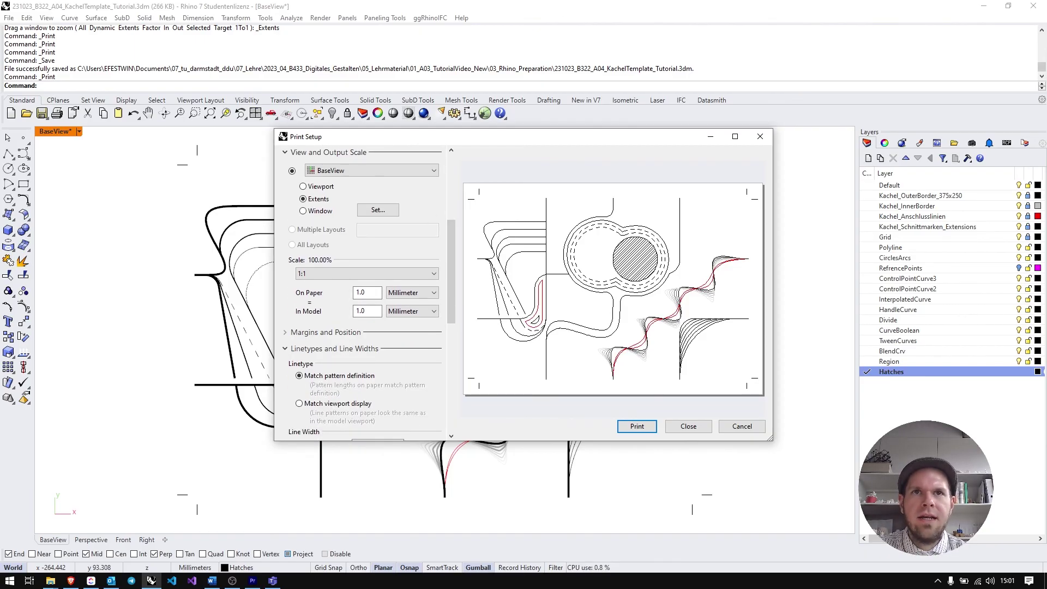
pyautogui.moveTo(453, 252); pyautogui.dragTo(453, 296)
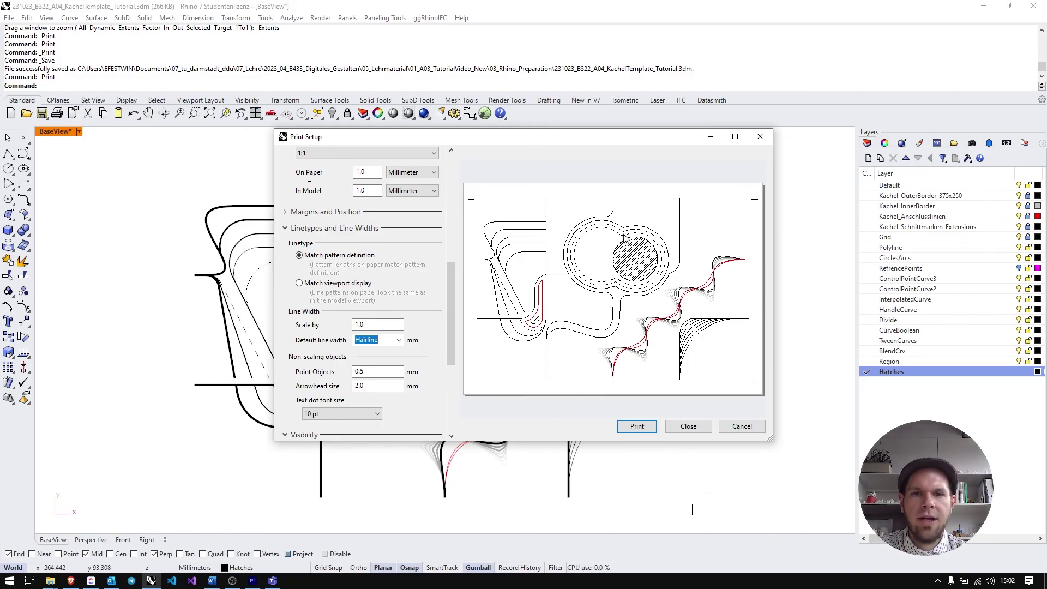
pyautogui.click(643, 430)
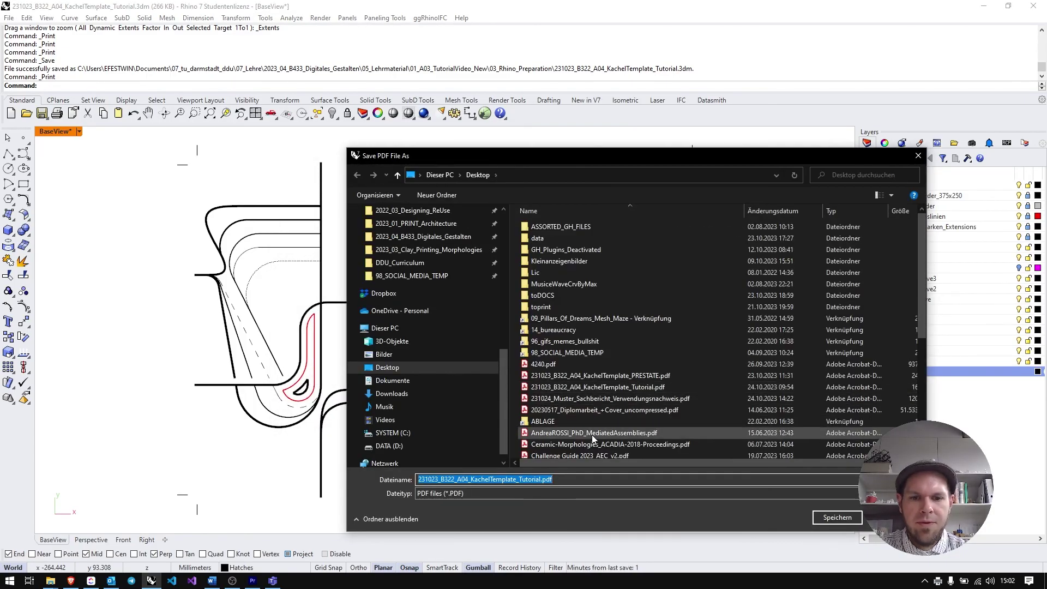
pyautogui.write('Moodle_Print')
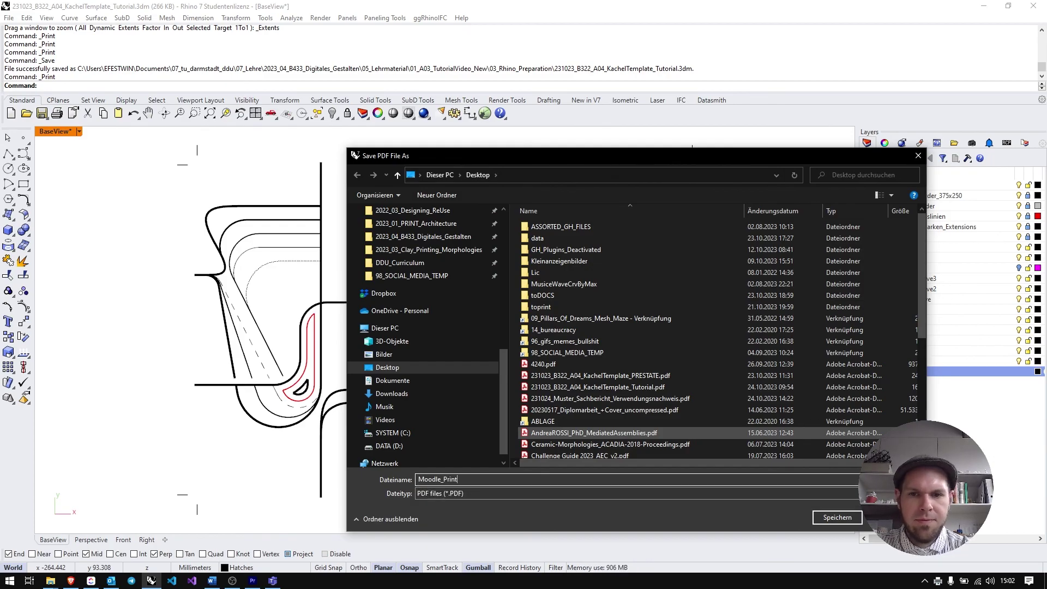
pyautogui.press('Return')
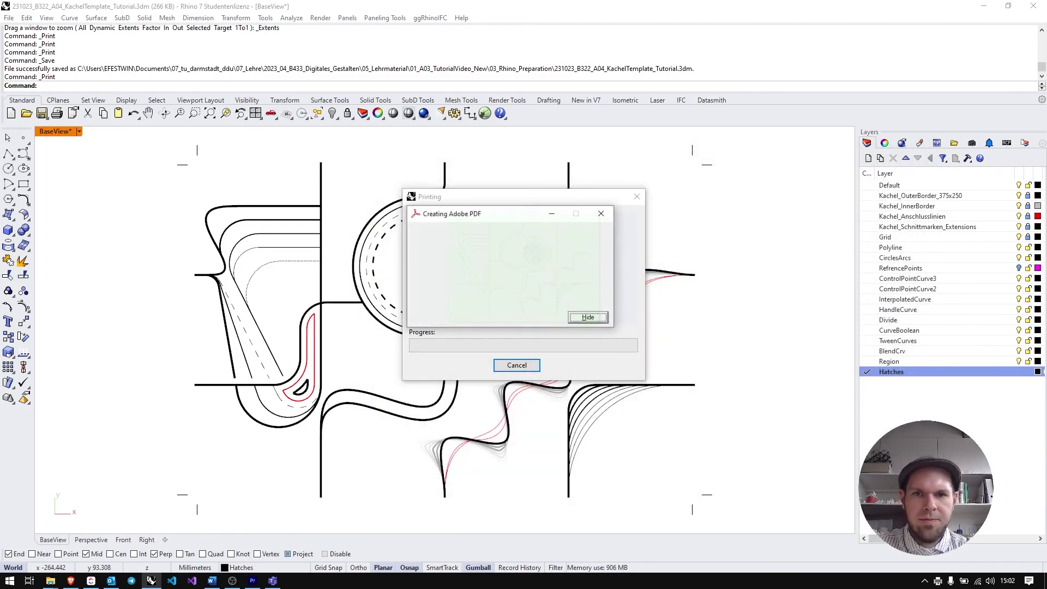